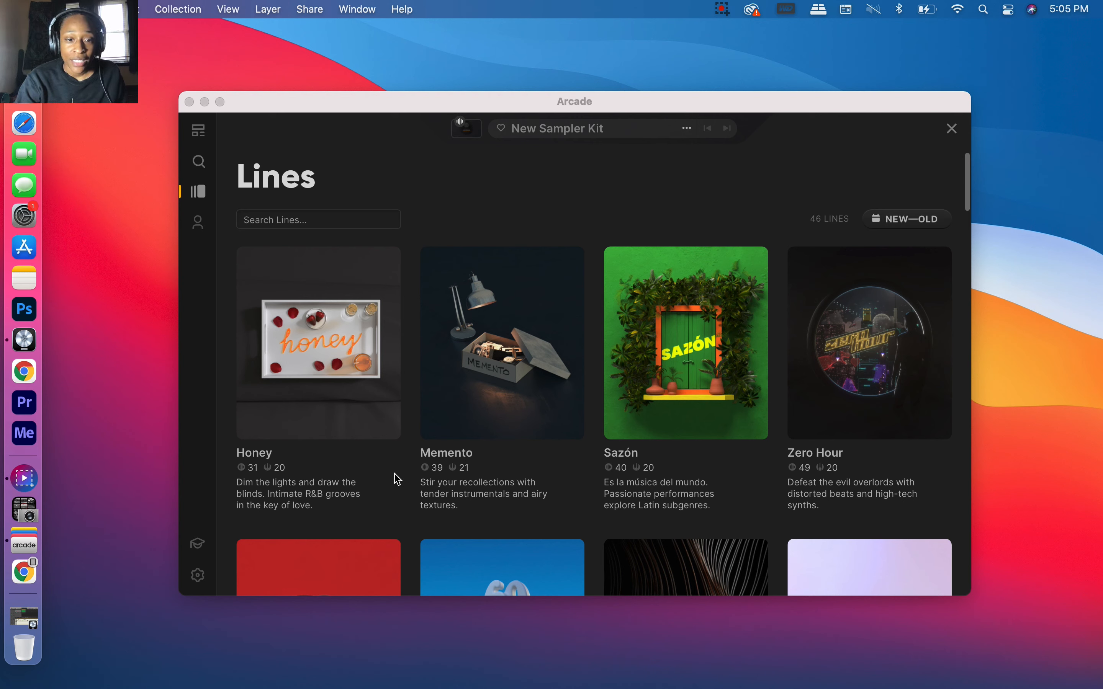
# Browse the catalogue of Lines to see which sound collections are available.
pyautogui.scroll(-10, 583, 457)
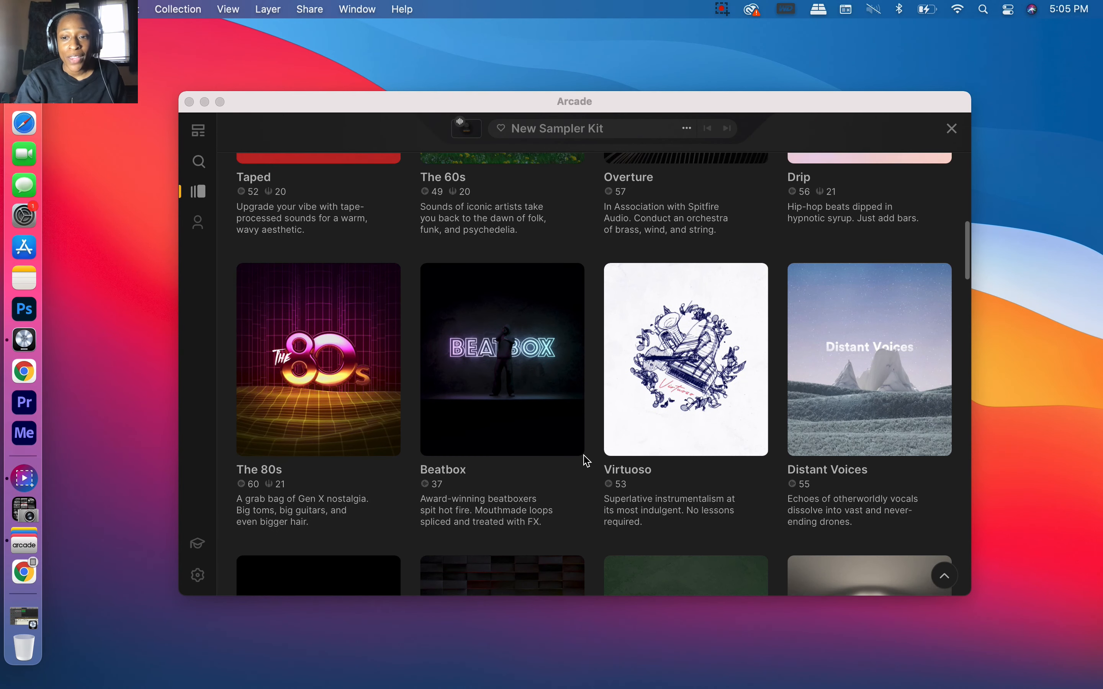
pyautogui.scroll(-5, 664, 488)
pyautogui.scroll(-2, 664, 488)
pyautogui.scroll(-10, 629, 485)
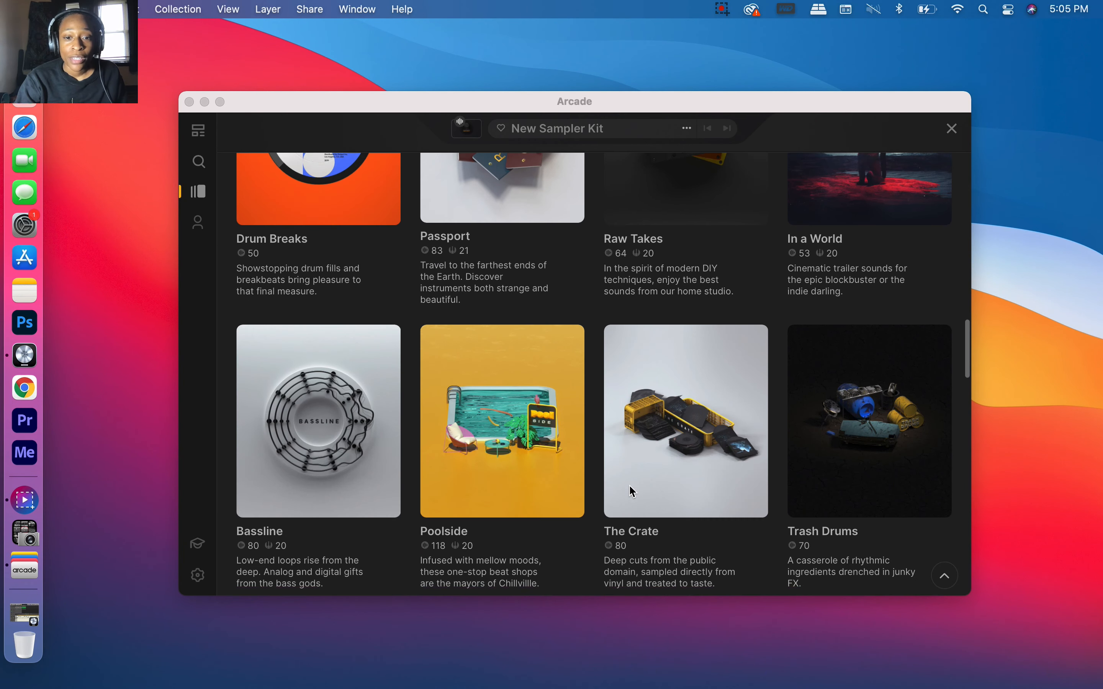
pyautogui.scroll(-8, 568, 469)
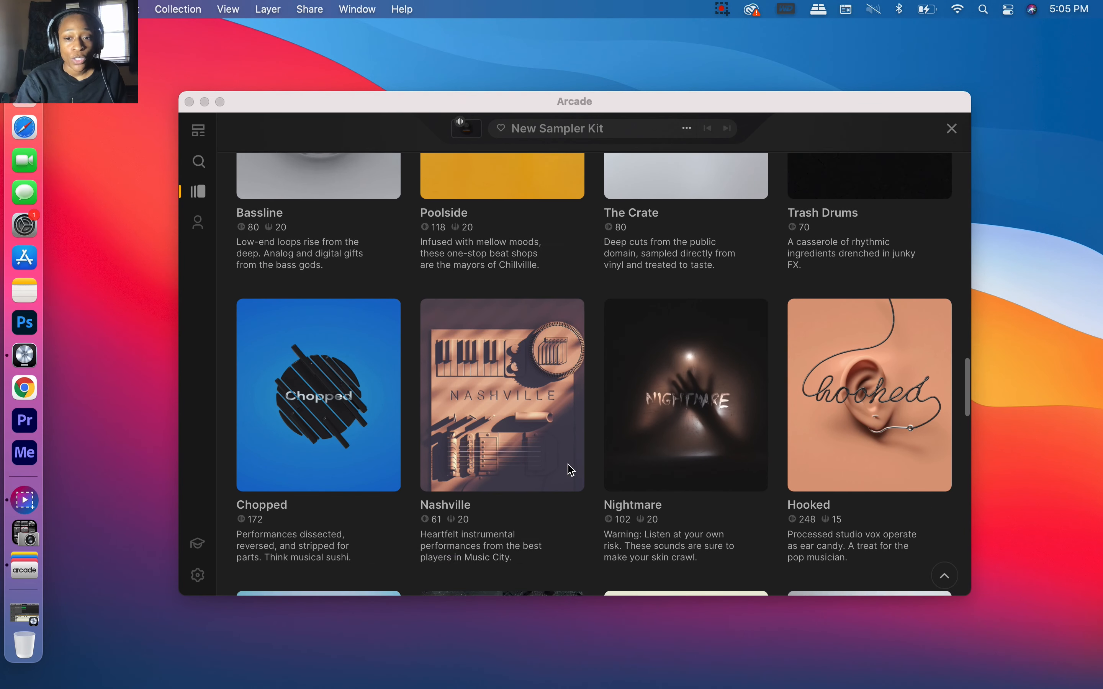
pyautogui.scroll(-12, 727, 449)
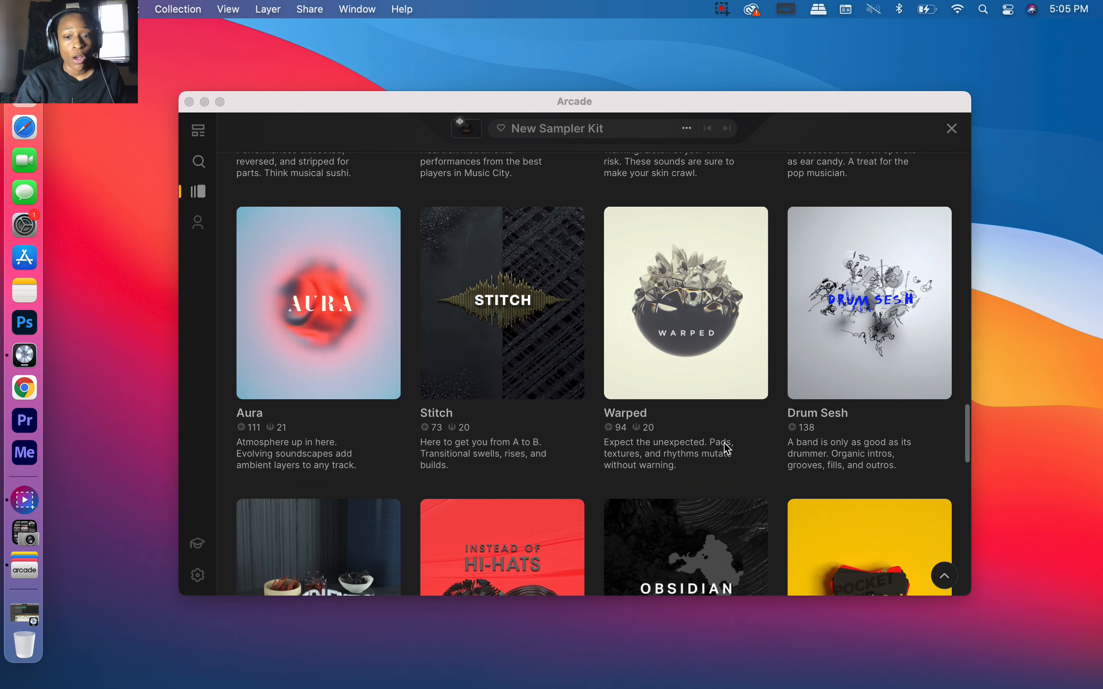
pyautogui.scroll(20, 727, 449)
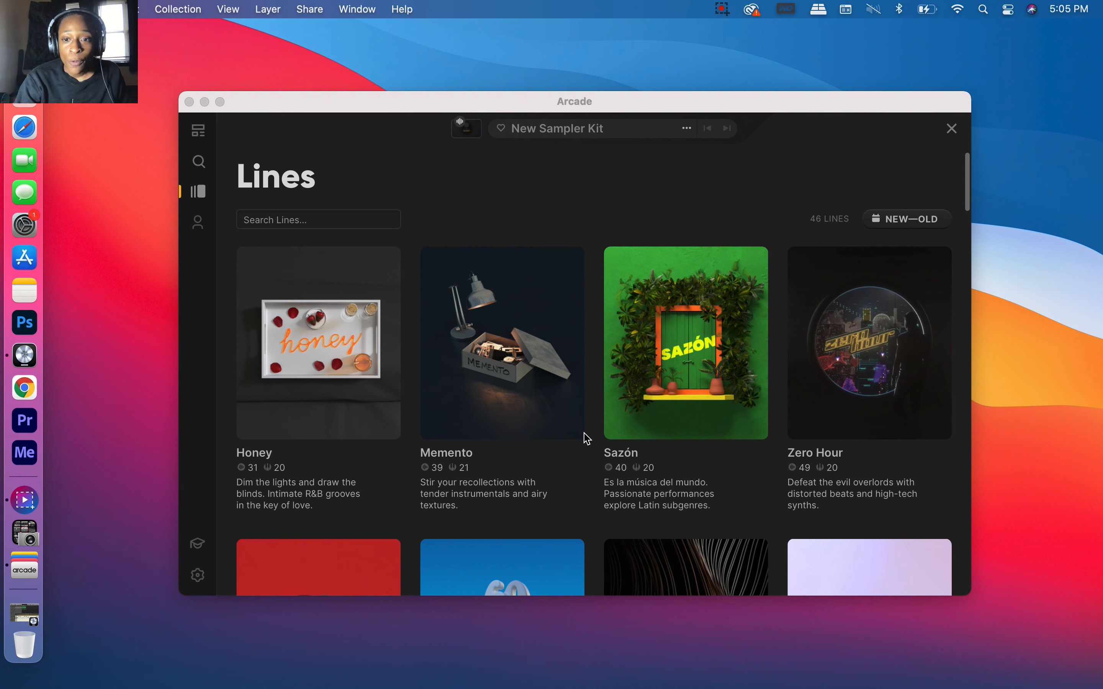
# Open the Sazón line page and look through its note kits.
pyautogui.click(635, 360)
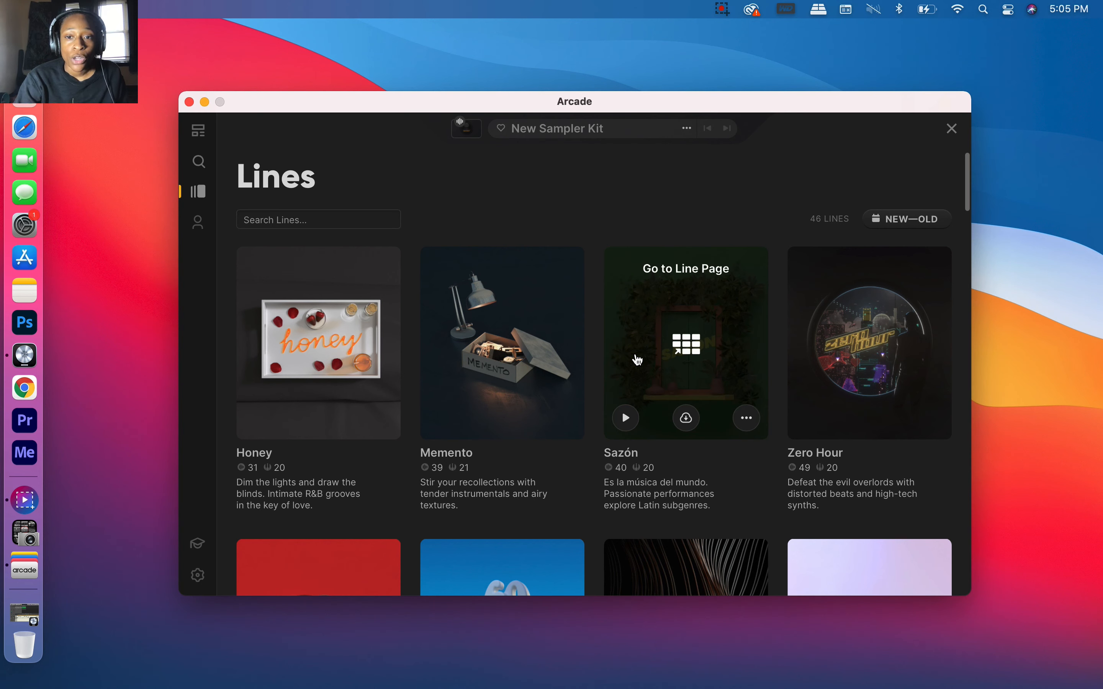
pyautogui.click(682, 349)
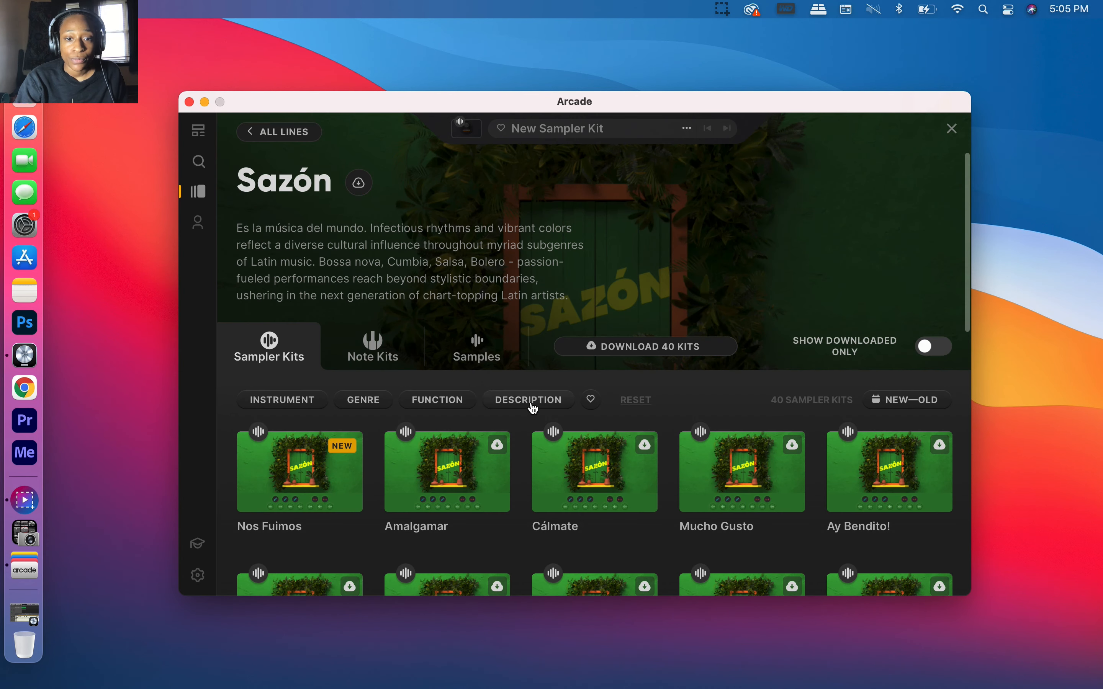
pyautogui.click(387, 357)
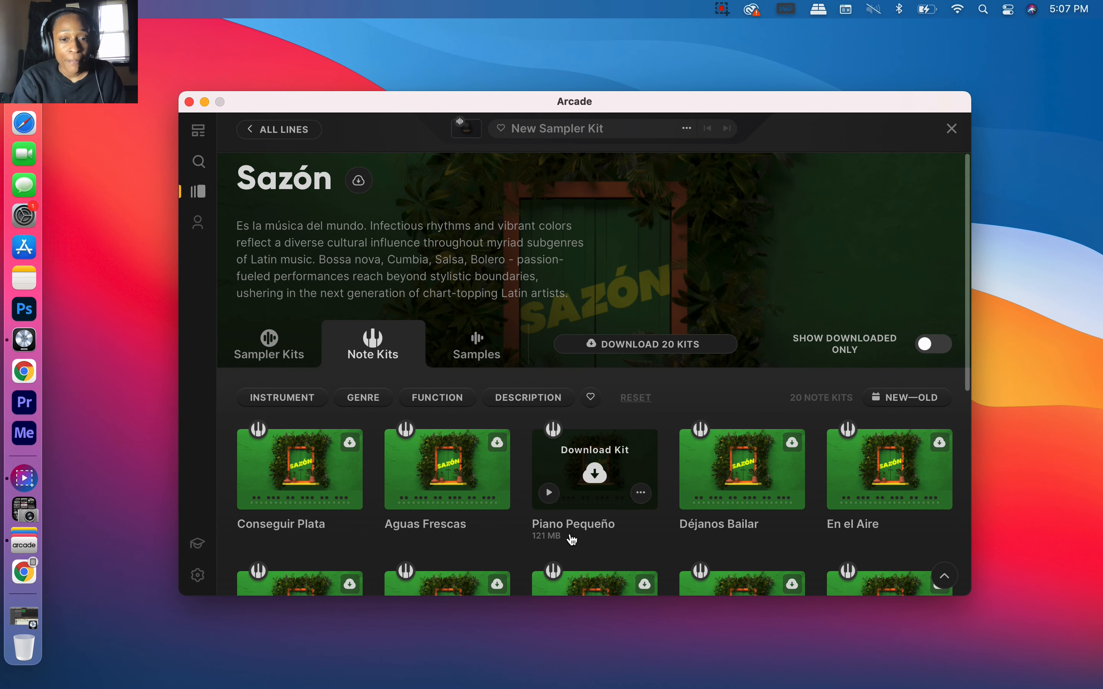
pyautogui.scroll(-3, 577, 564)
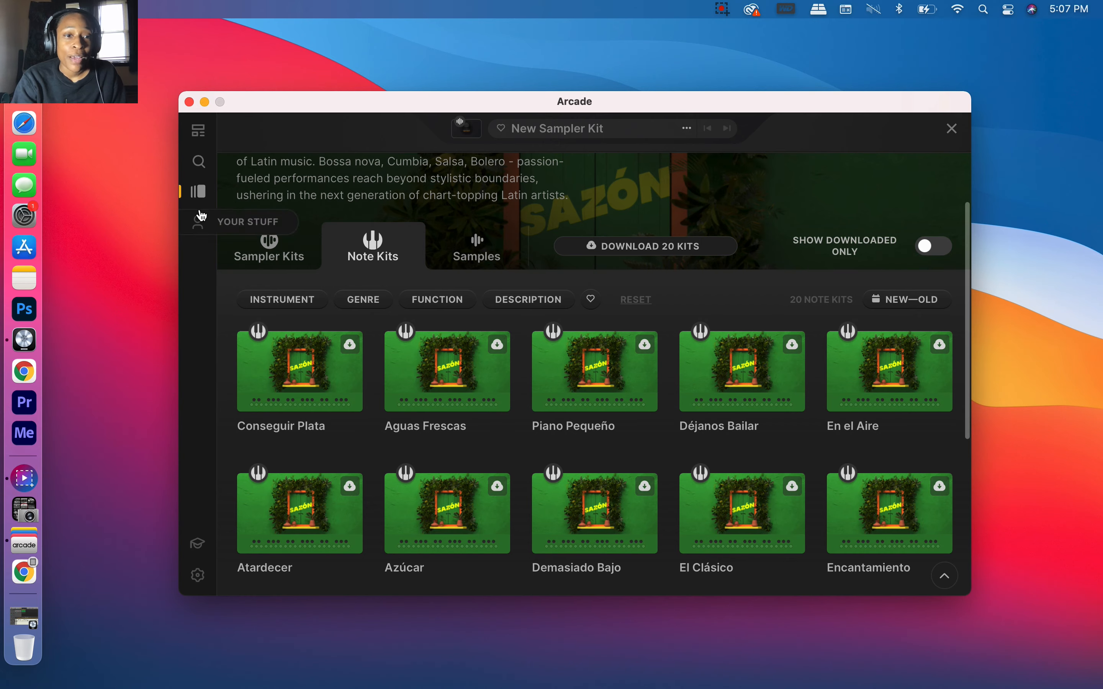
# Return to the Lines catalogue and open the Distant Voices line page.
pyautogui.click(199, 192)
pyautogui.scroll(-5, 579, 417)
pyautogui.scroll(-5, 582, 417)
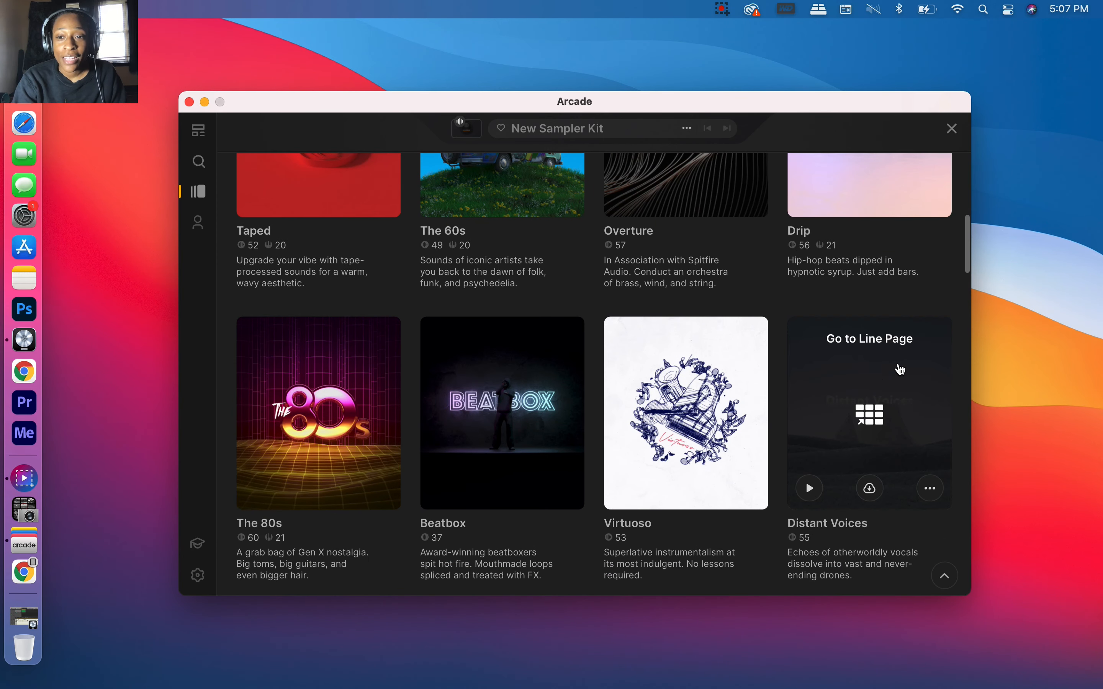
pyautogui.click(901, 369)
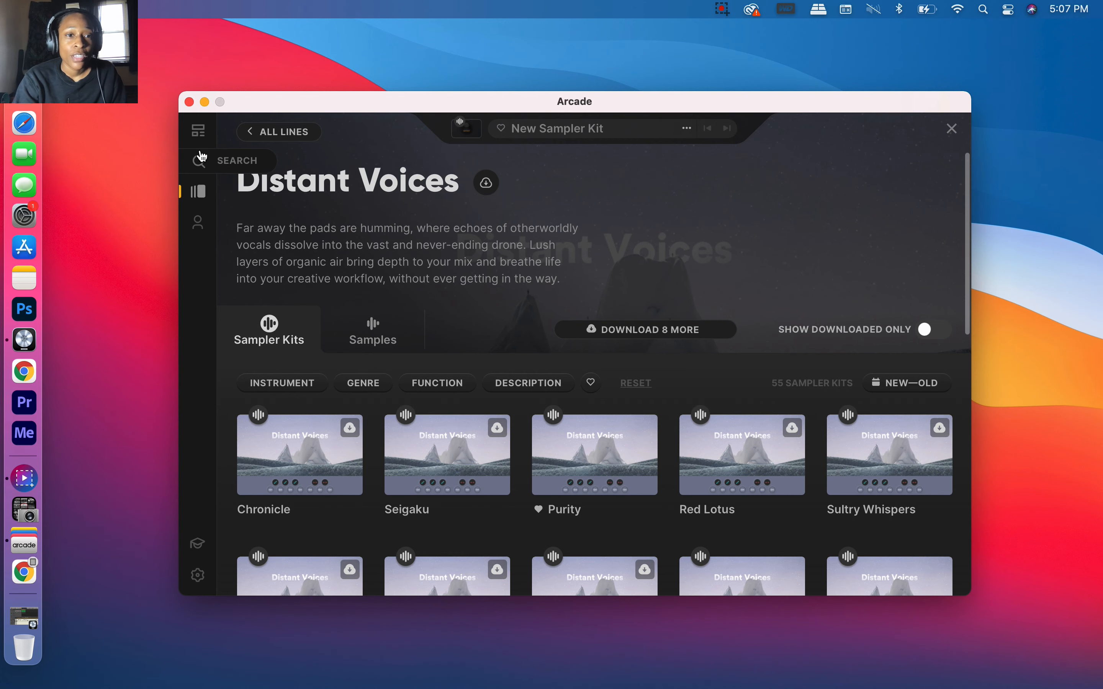
# Go back to the Lines catalogue, open the Honey line and look through its note kits.
pyautogui.click(197, 202)
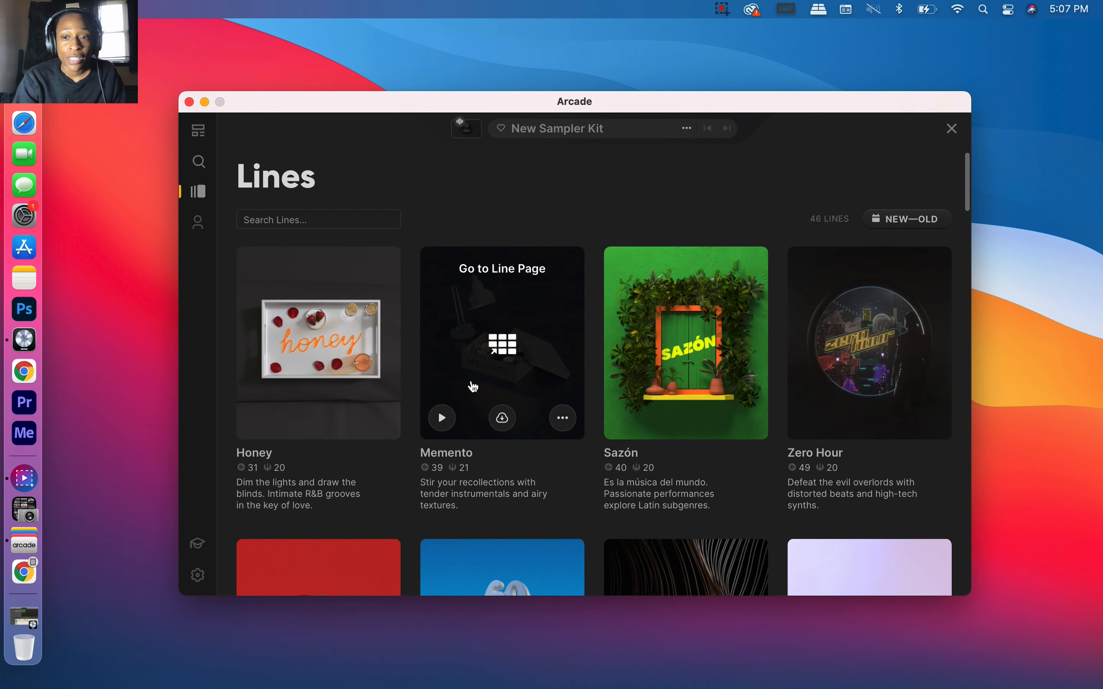
pyautogui.scroll(-5, 532, 476)
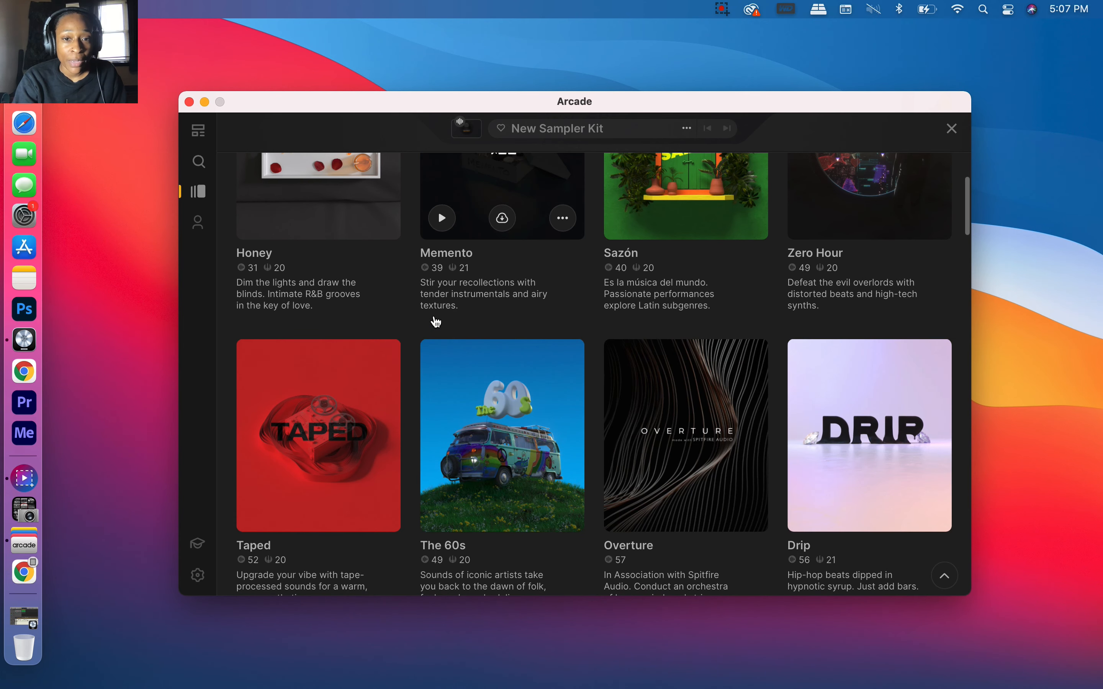
pyautogui.scroll(3, 504, 320)
pyautogui.scroll(2, 437, 322)
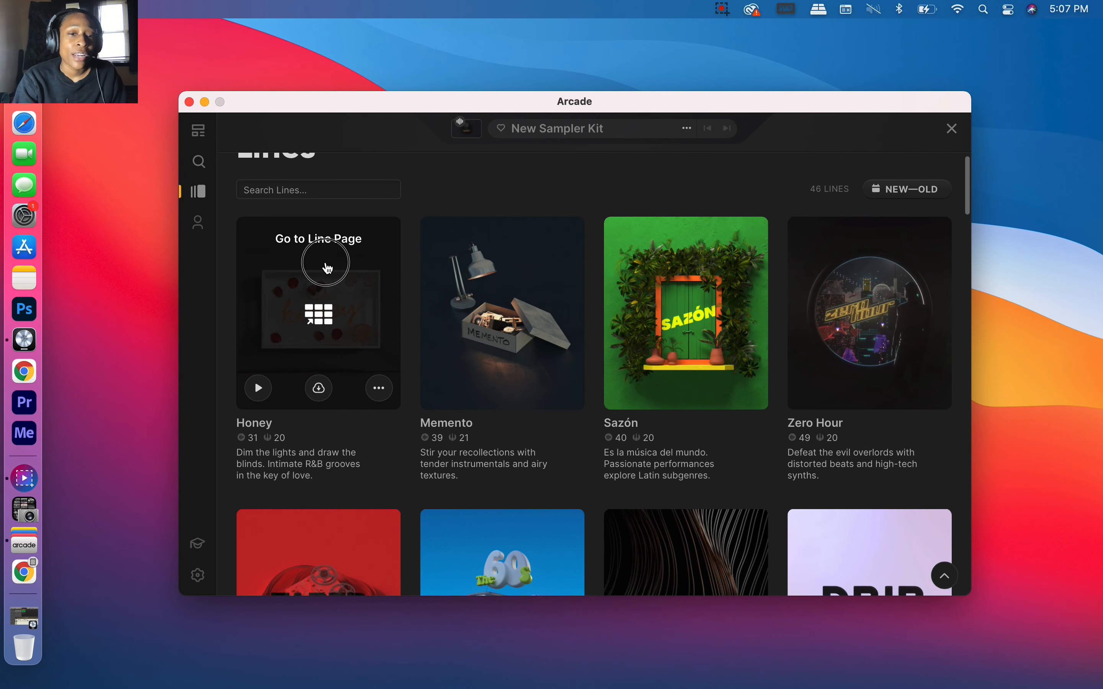
pyautogui.click(327, 265)
pyautogui.click(372, 329)
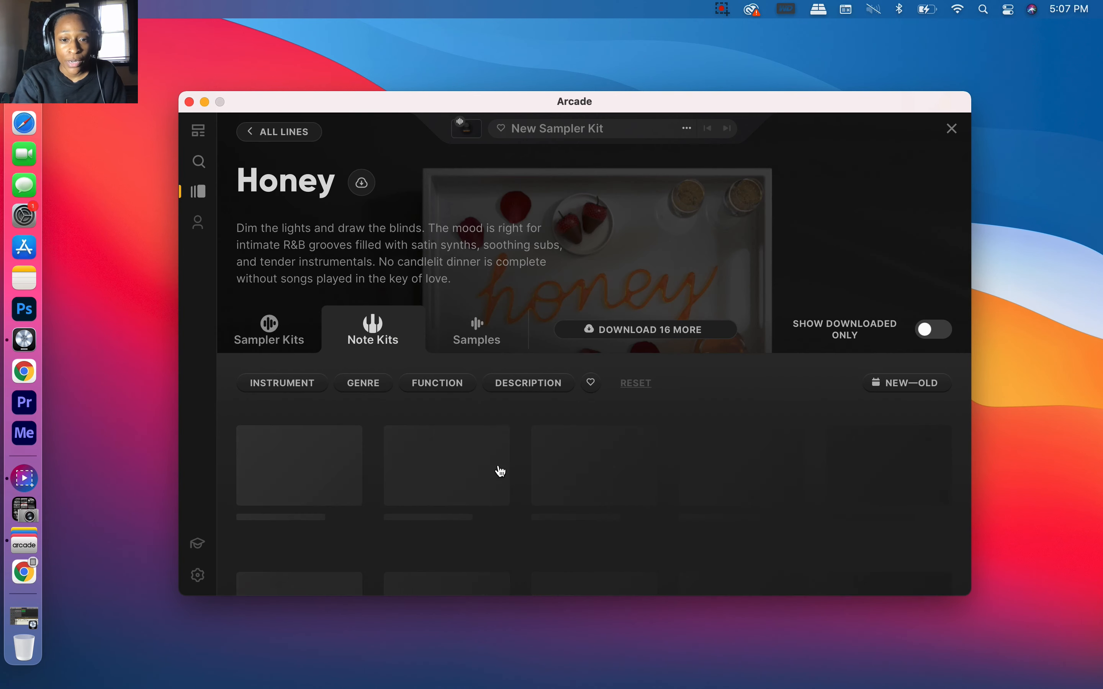
pyautogui.scroll(-10, 497, 470)
pyautogui.scroll(10, 501, 471)
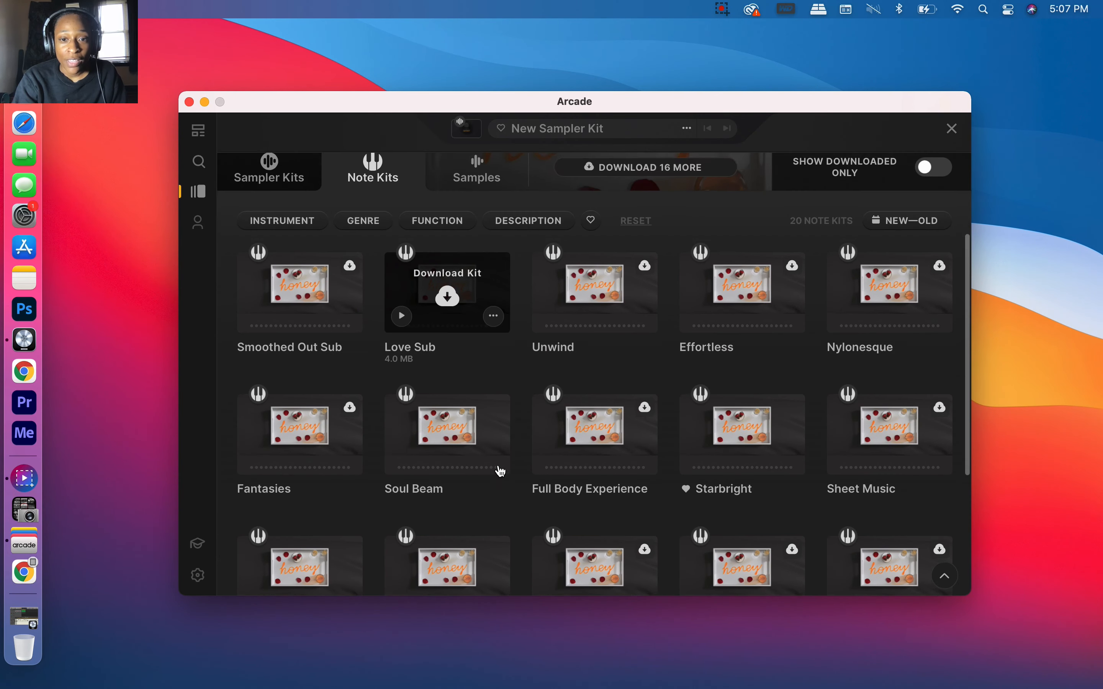
# Return to the Lines catalogue, open the Drip line and look through its note kits.
pyautogui.click(199, 192)
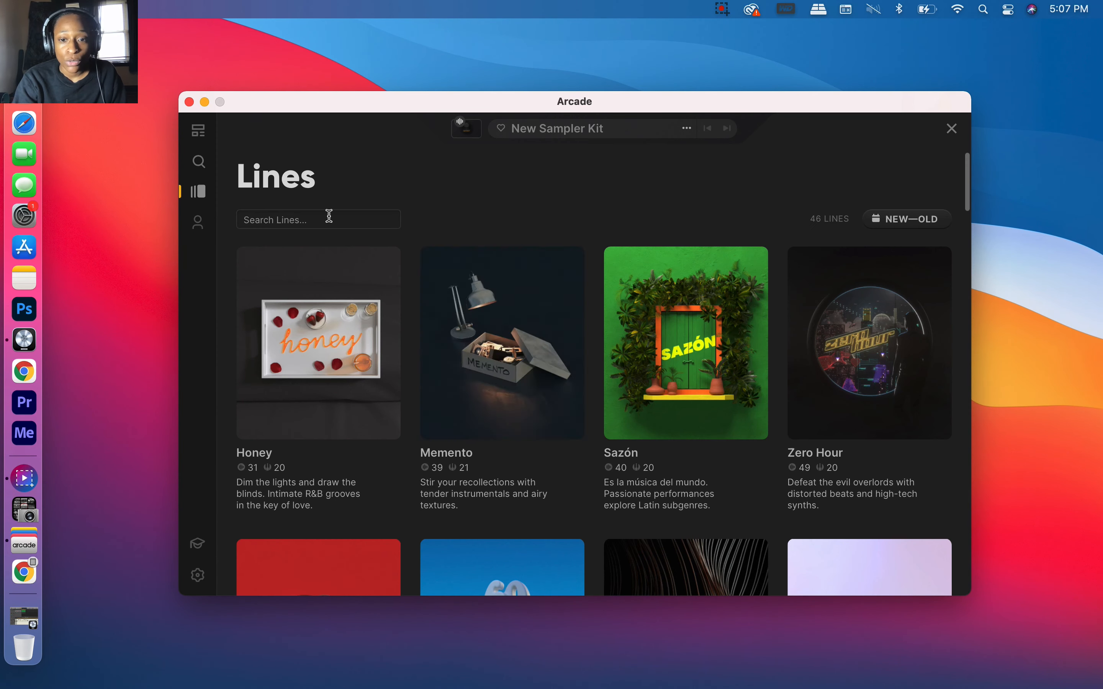
pyautogui.scroll(-5, 637, 410)
pyautogui.scroll(-2, 468, 458)
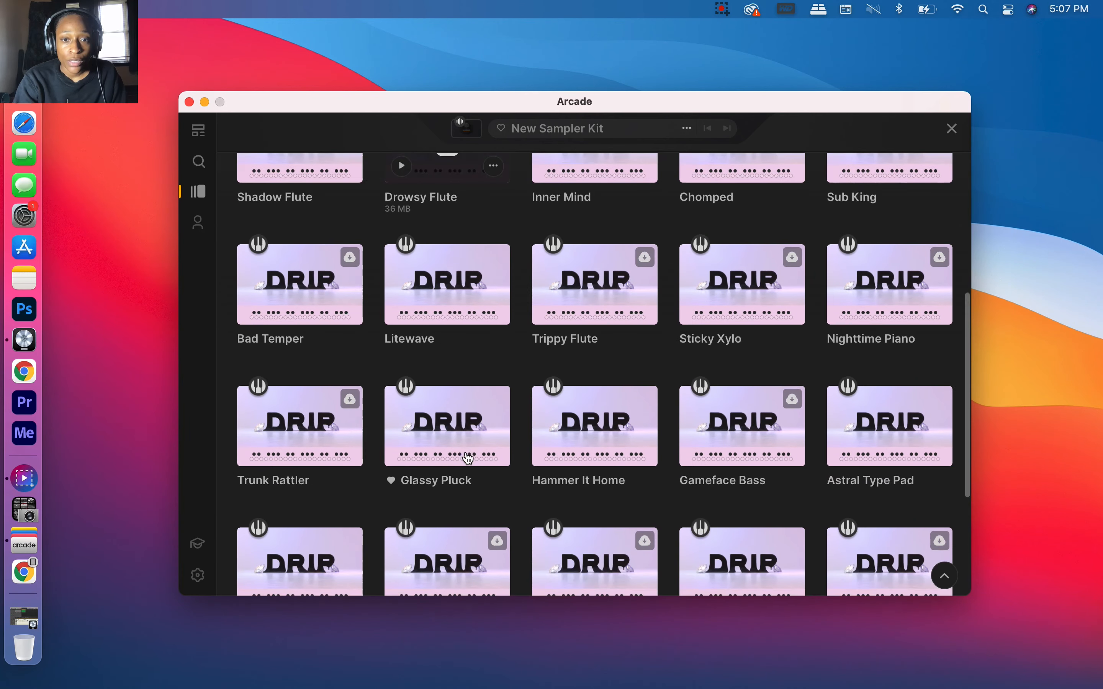
pyautogui.scroll(4, 467, 458)
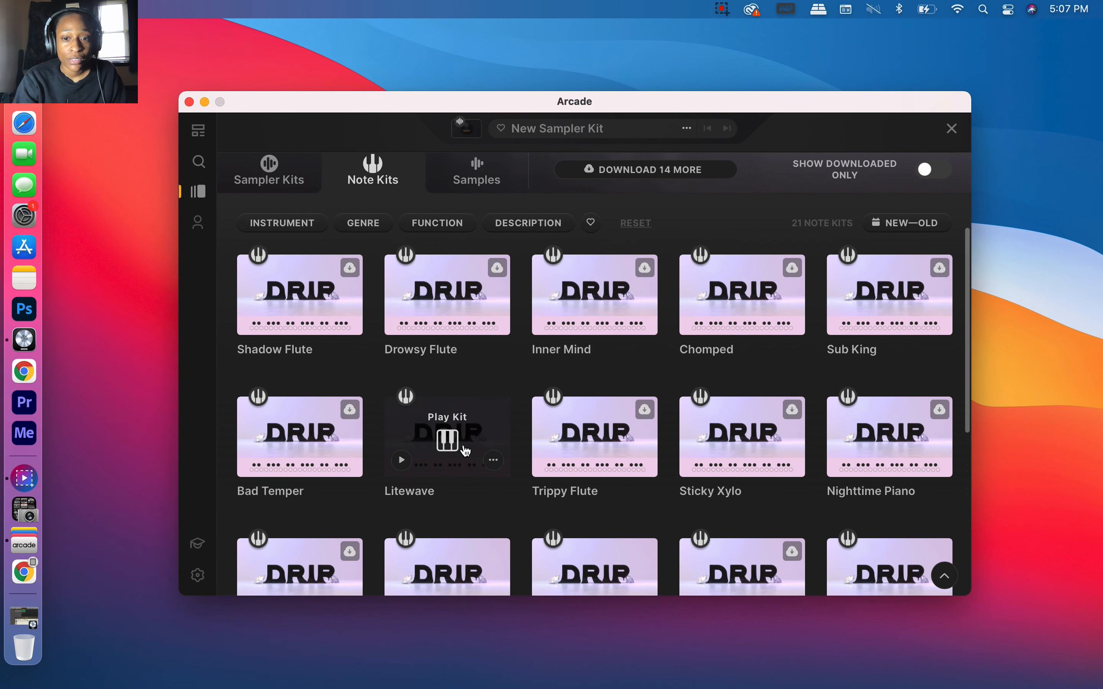
pyautogui.scroll(4, 468, 458)
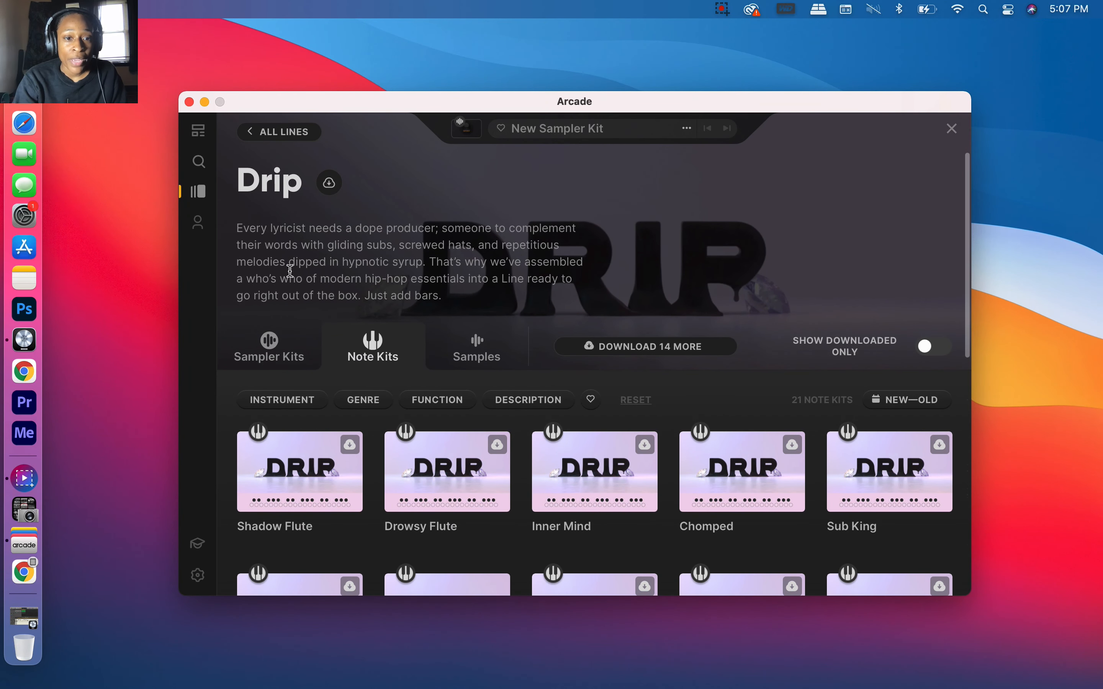
# Look through all of the Drip line's sampler kits.
pyautogui.click(269, 348)
pyautogui.scroll(-10, 460, 465)
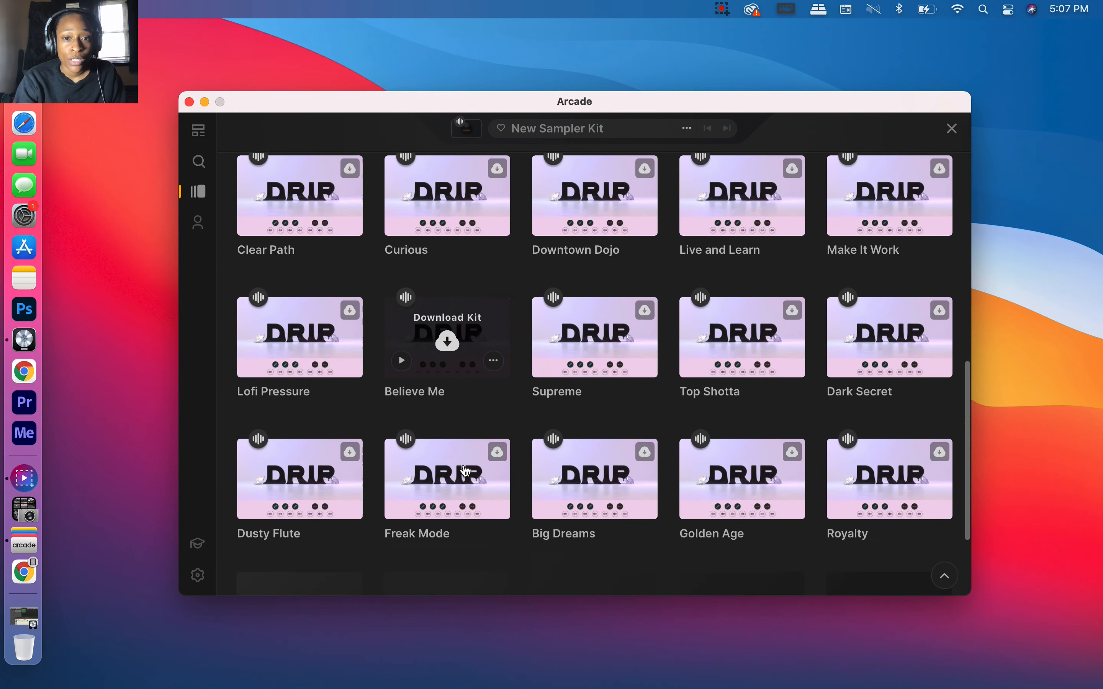
pyautogui.scroll(12, 466, 471)
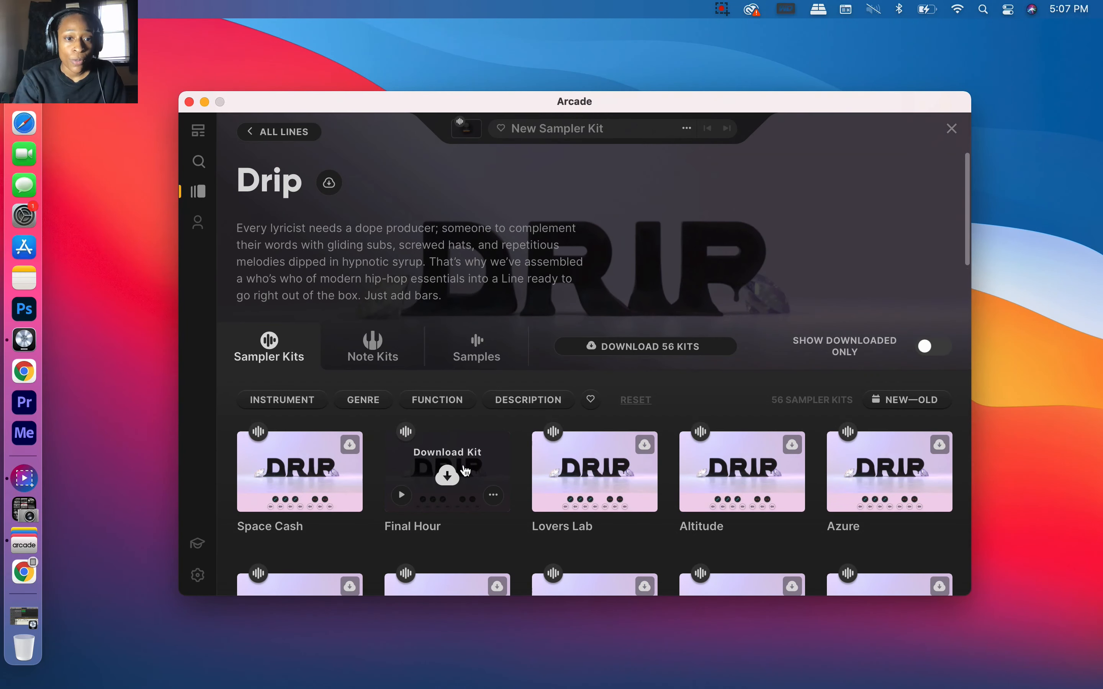
pyautogui.scroll(-15, 493, 590)
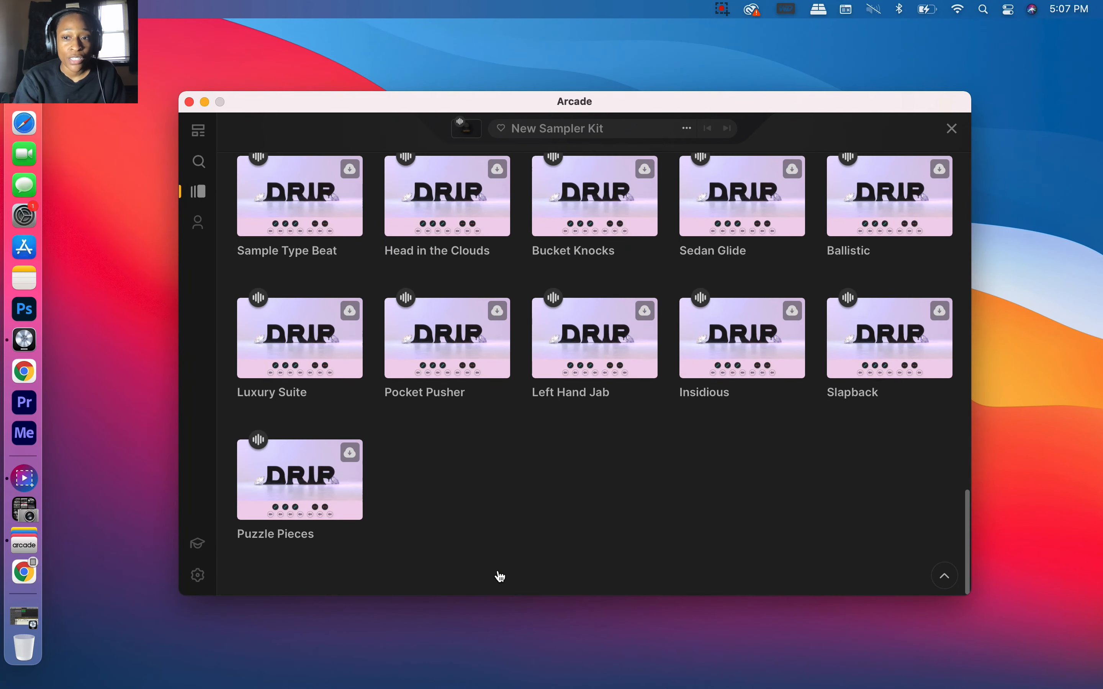
pyautogui.scroll(10, 501, 575)
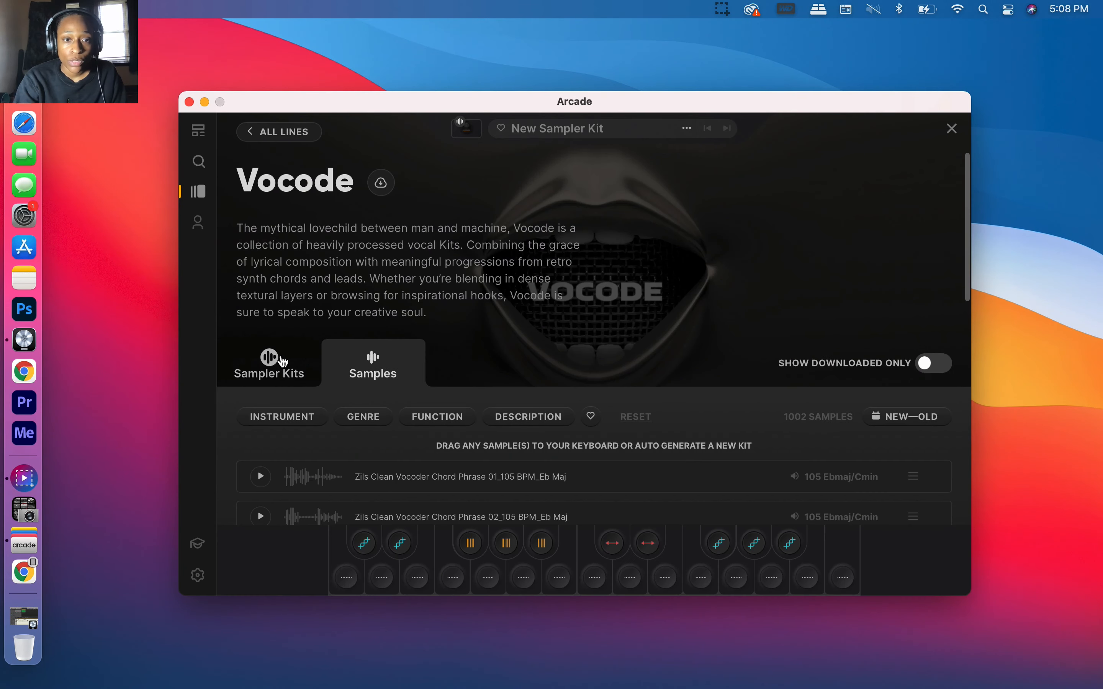
# View the Vocode line's sampler kits and open the Hooked line's note kits from the Lines catalogue.
pyautogui.click(282, 360)
pyautogui.click(262, 137)
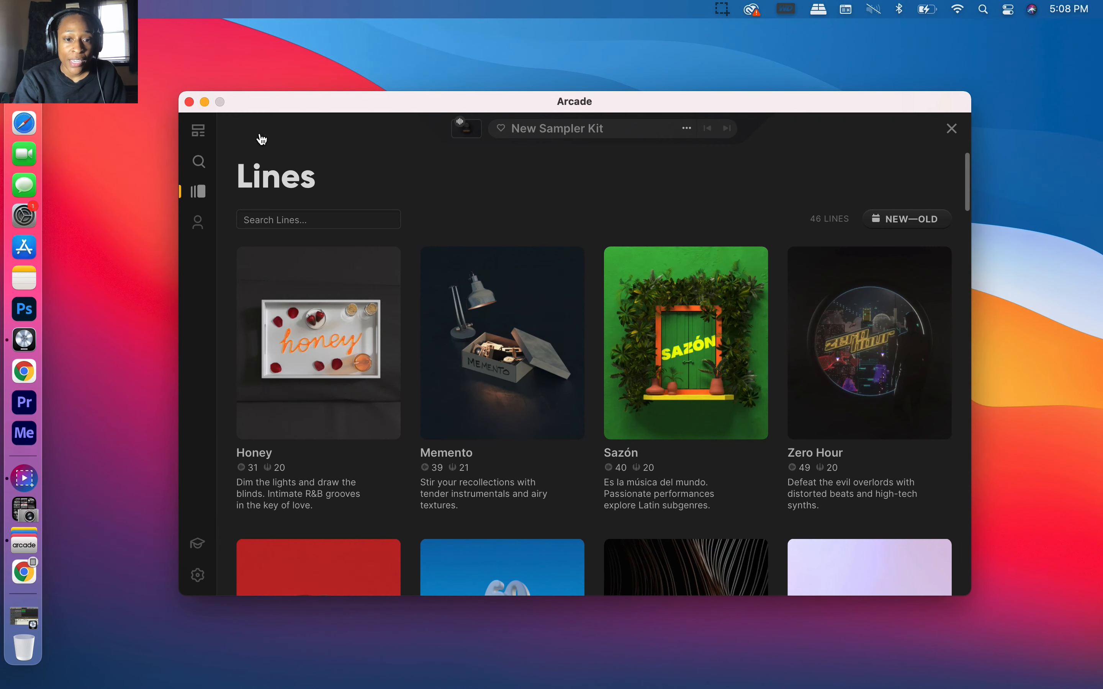
pyautogui.scroll(-10, 509, 433)
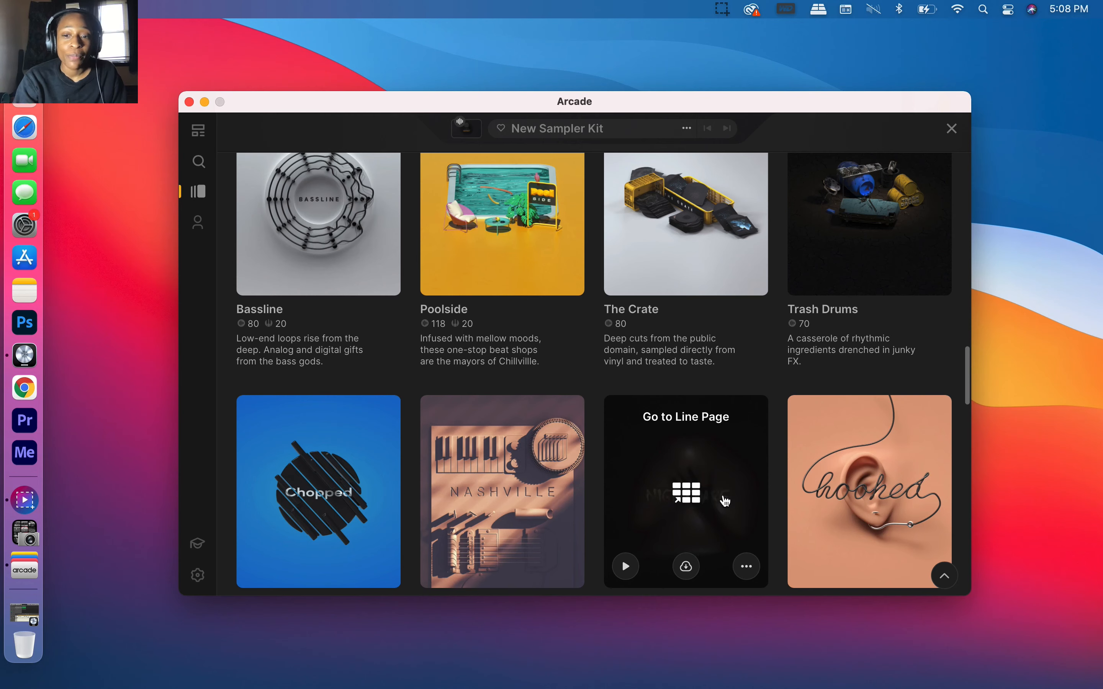
pyautogui.click(888, 521)
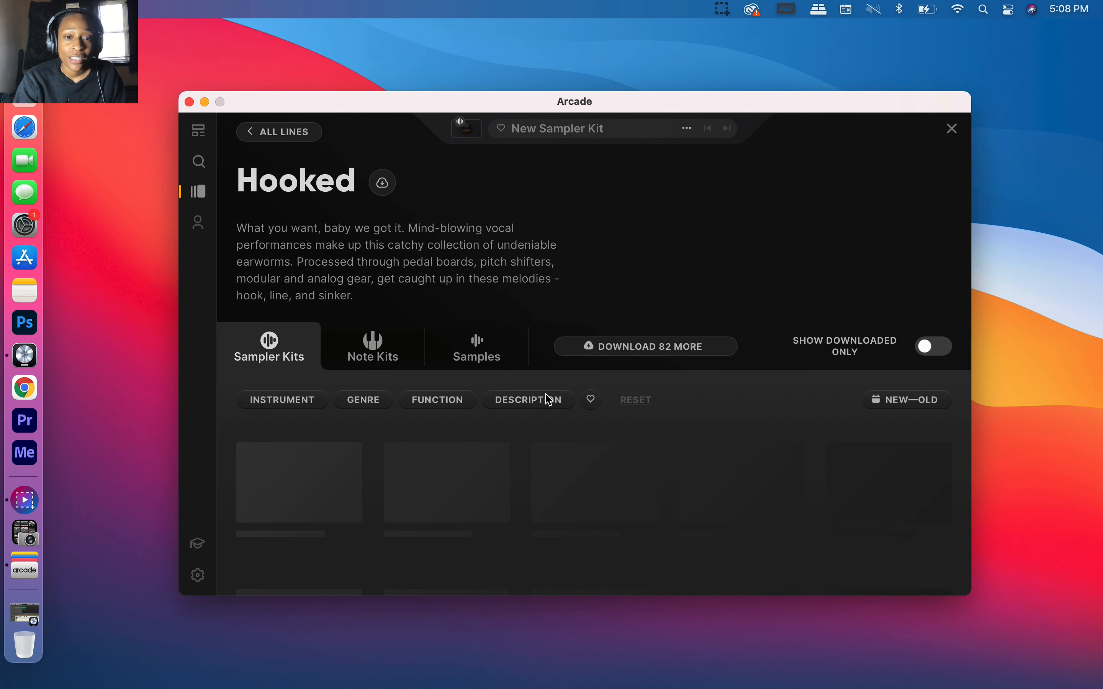
pyautogui.click(369, 345)
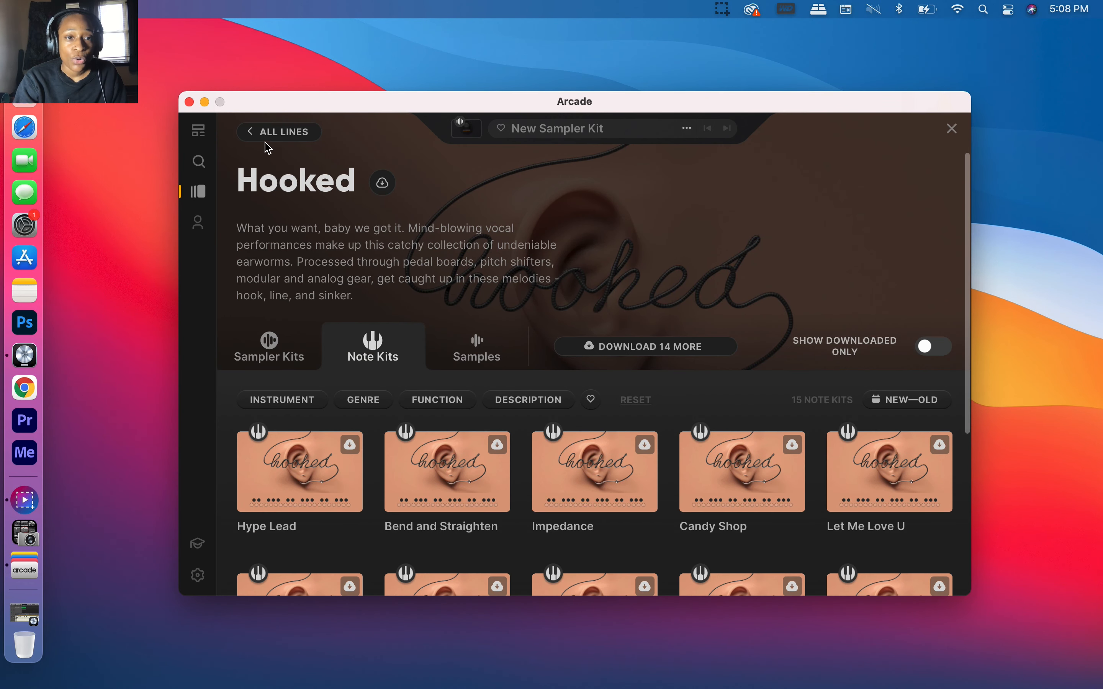
# Return to the Lines catalogue and look through the Taped line's note kits.
pyautogui.click(267, 132)
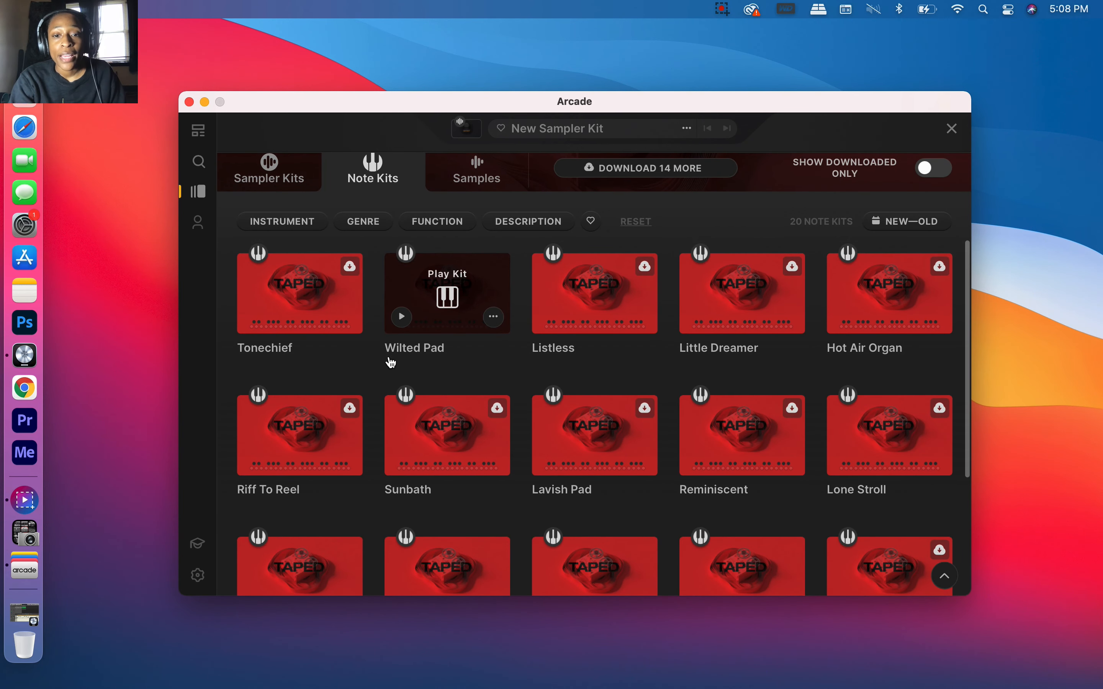
pyautogui.scroll(-5, 411, 449)
pyautogui.scroll(8, 412, 450)
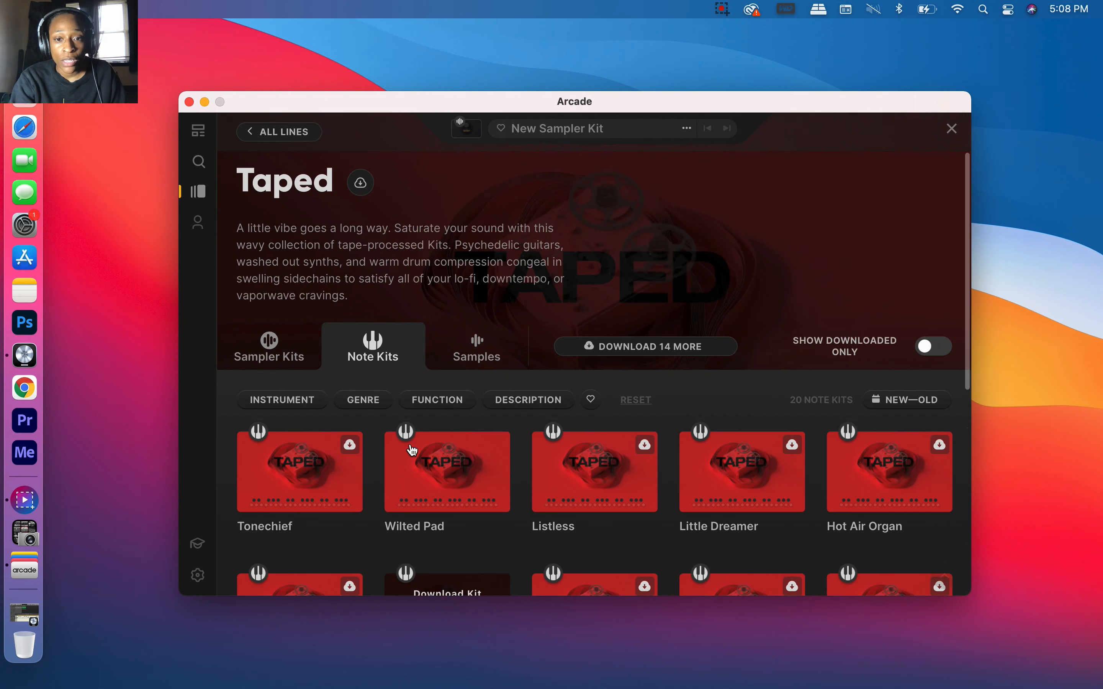
pyautogui.scroll(-5, 516, 524)
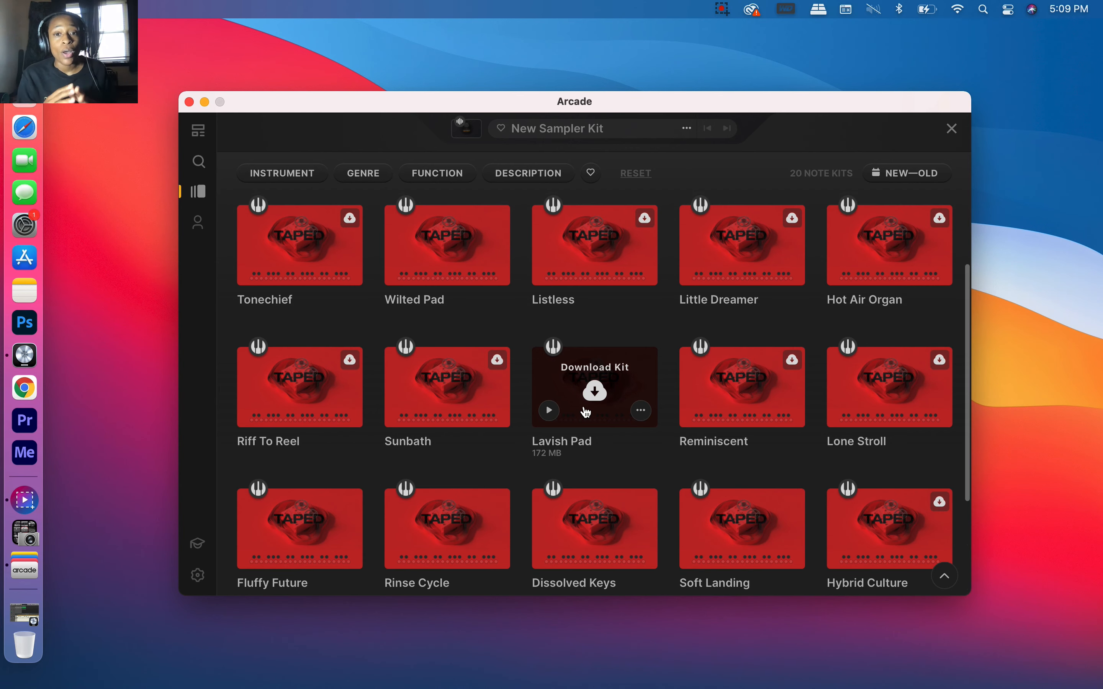
pyautogui.scroll(5, 587, 412)
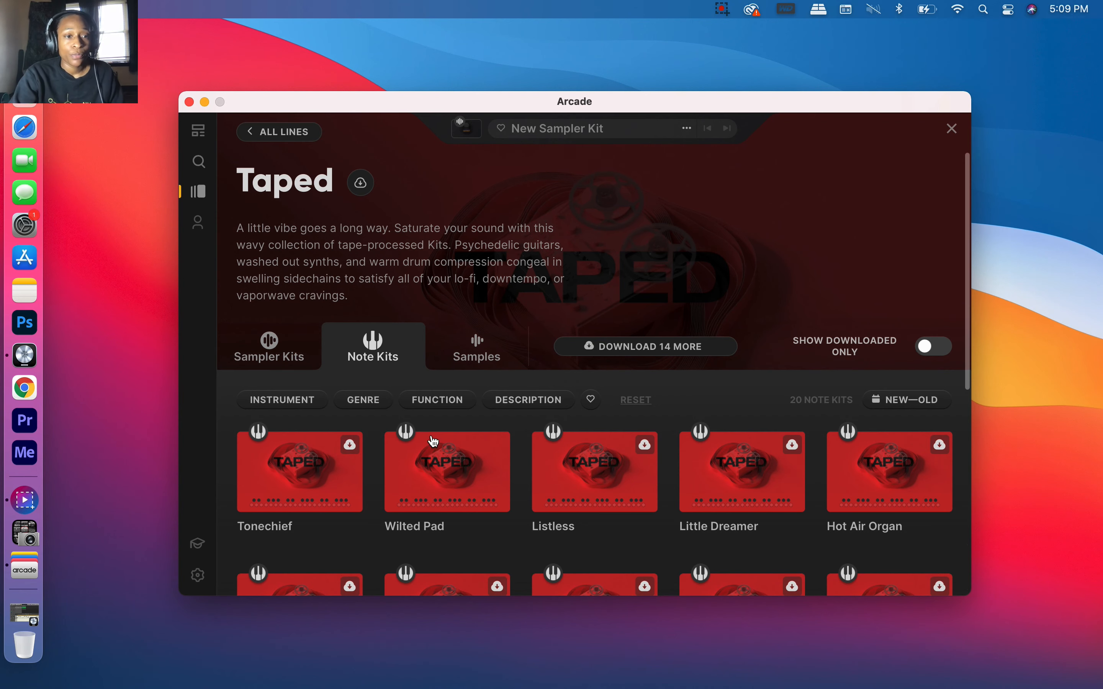
# Switch to Logic Pro and create one software instrument track with Arcade as its instrument and Output 1 + 2 as its audio output.
pyautogui.click(27, 365)
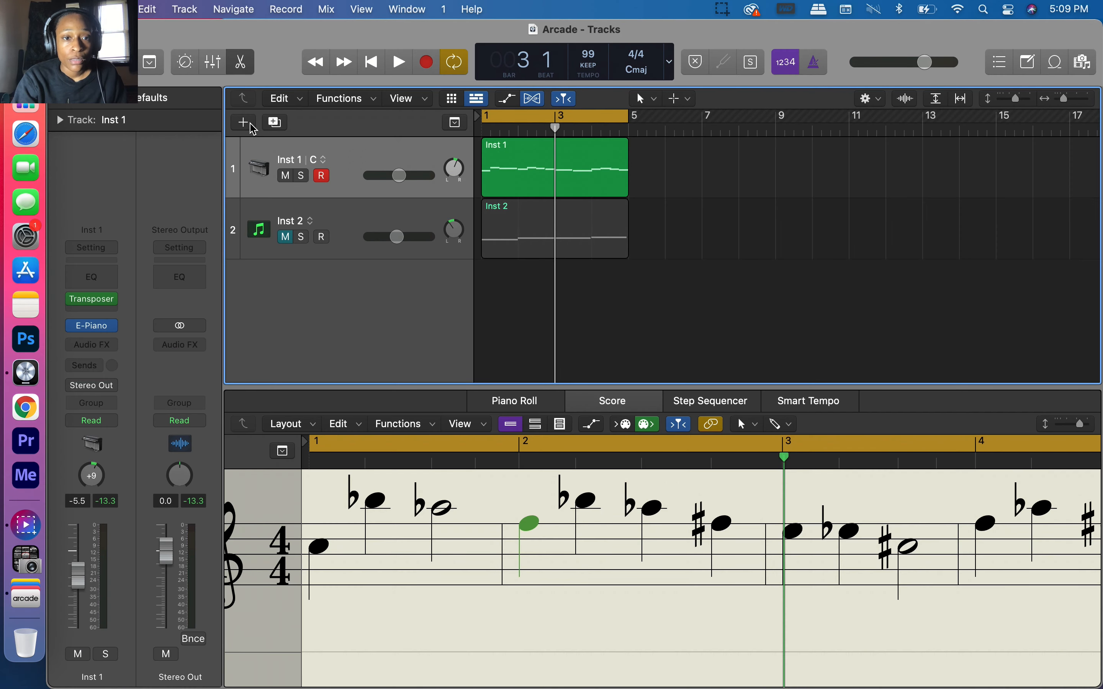
pyautogui.click(252, 128)
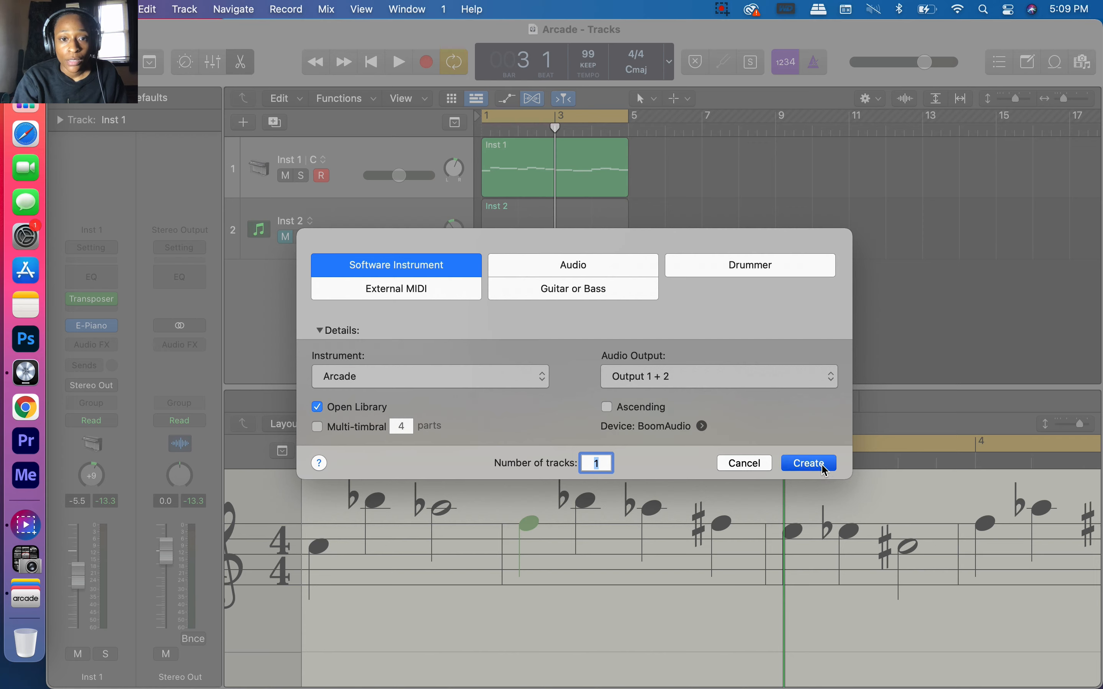
pyautogui.click(825, 469)
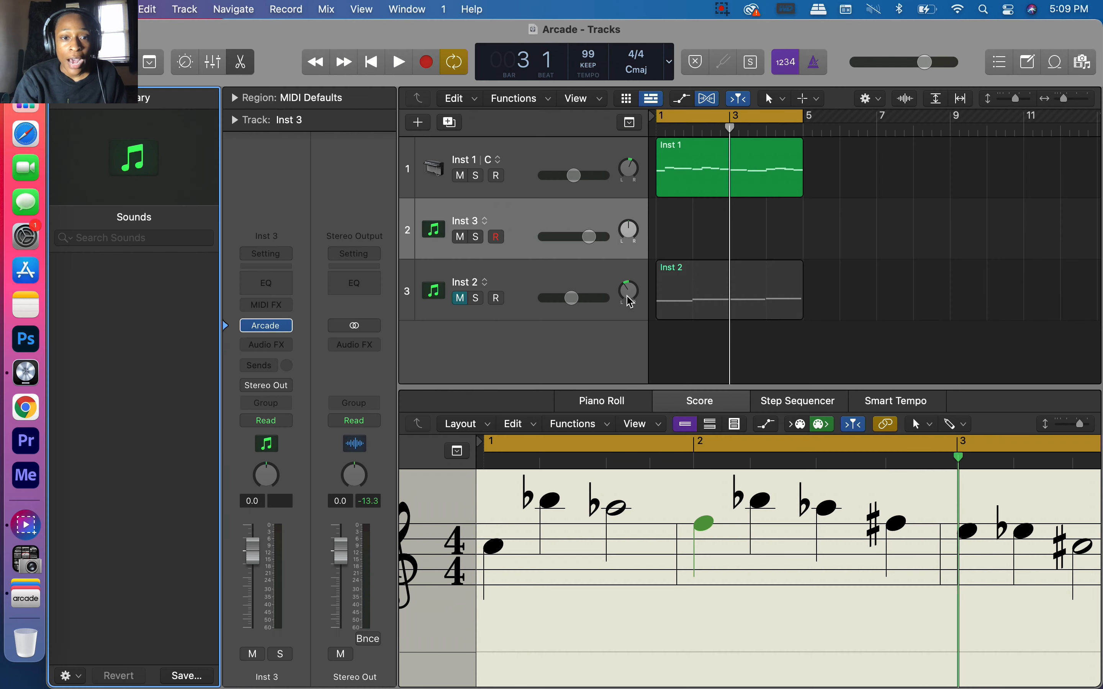
# Replace the Inst 3 track's Arcade instrument with the stereo version of Native Instruments Kontakt.
pyautogui.moveTo(249, 326)
pyautogui.click(287, 329)
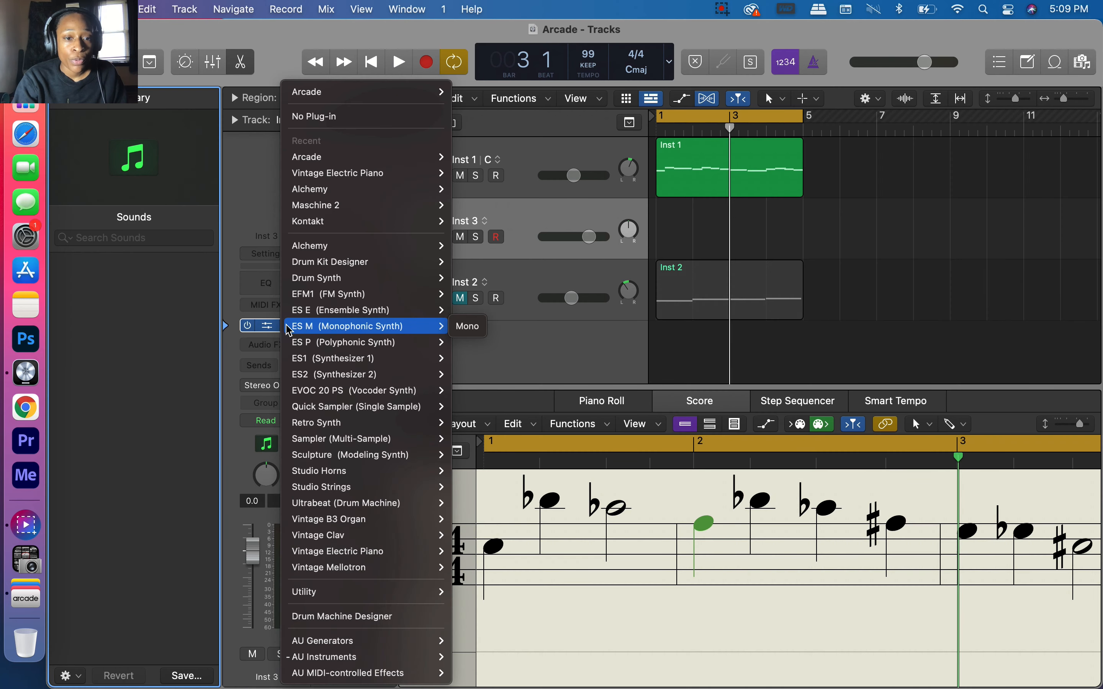
pyautogui.moveTo(426, 660)
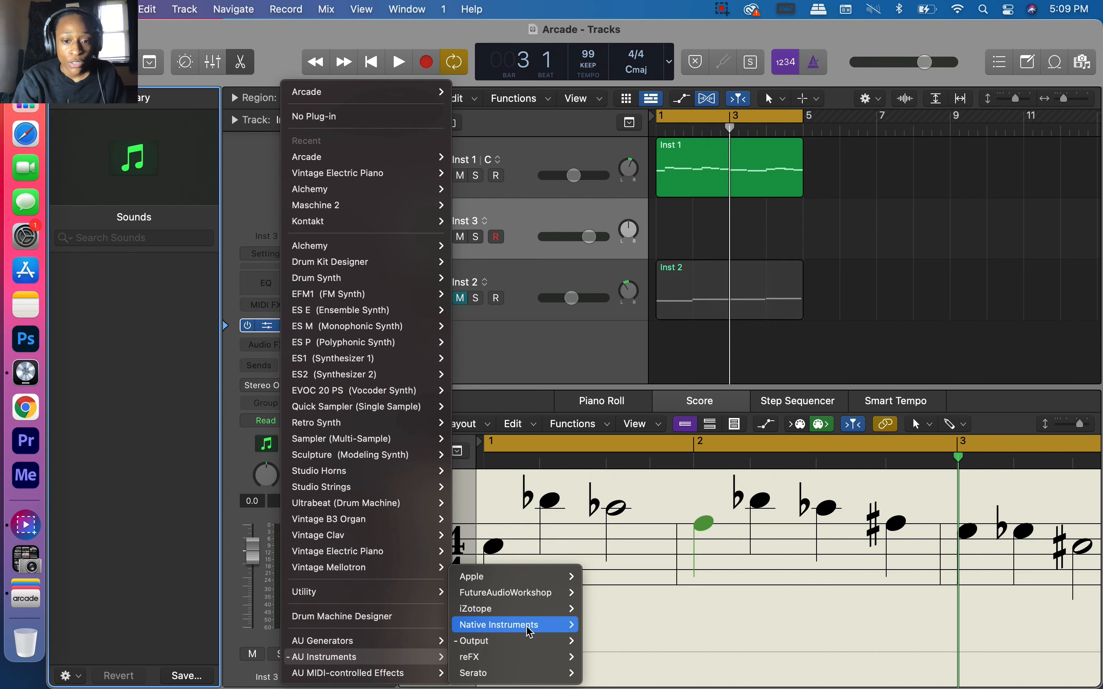
pyautogui.moveTo(501, 624)
pyautogui.moveTo(658, 603)
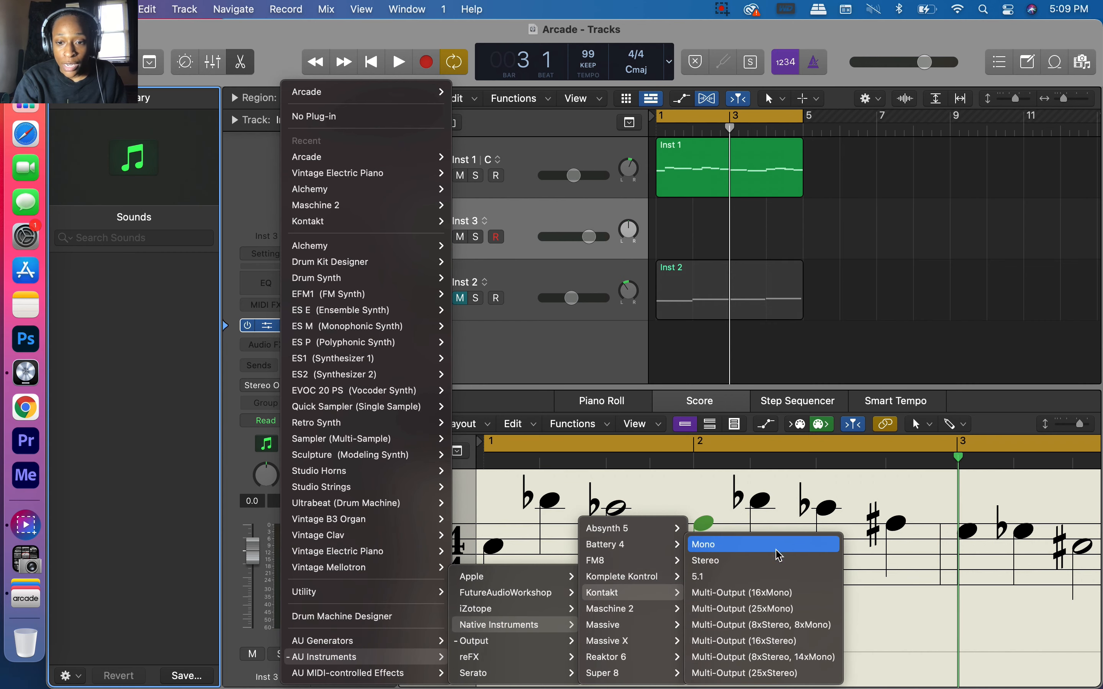
pyautogui.click(782, 565)
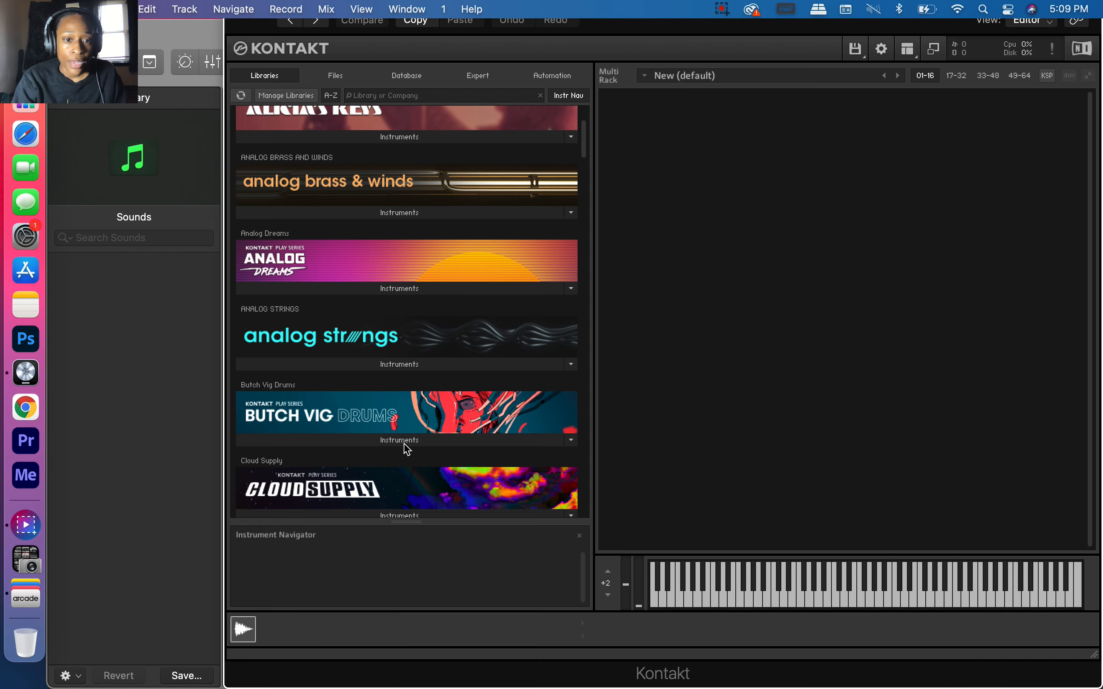
# Browse the Kontakt libraries and load the Glaze instrument from the Glaze library.
pyautogui.scroll(-15, 407, 449)
pyautogui.scroll(10, 407, 449)
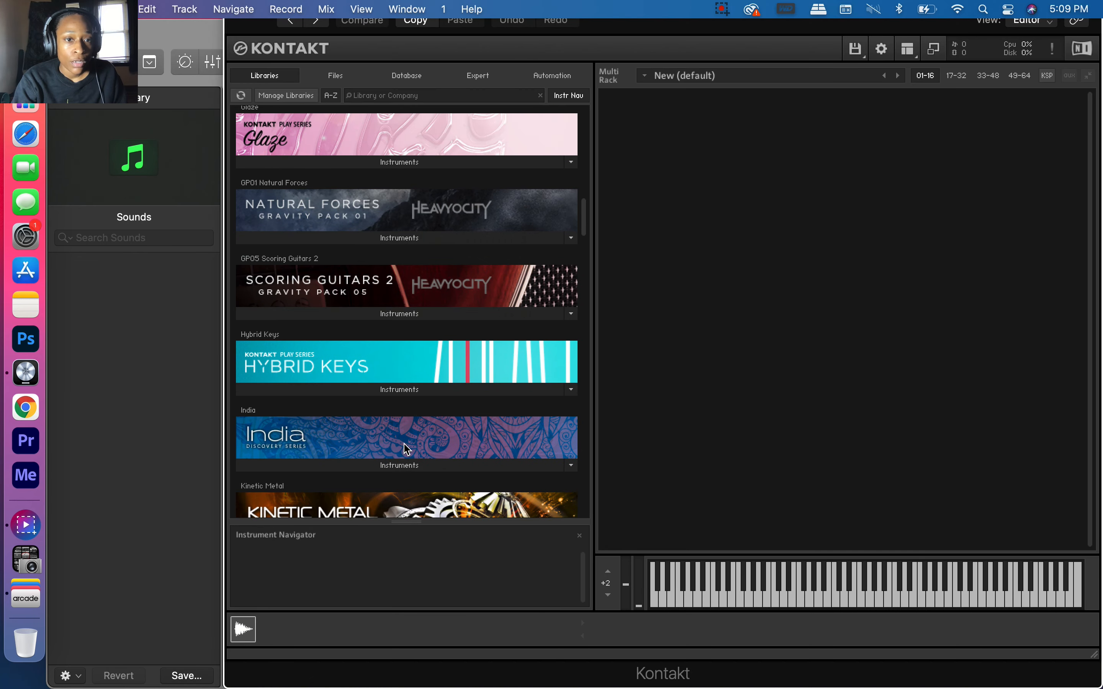
pyautogui.scroll(-3, 385, 395)
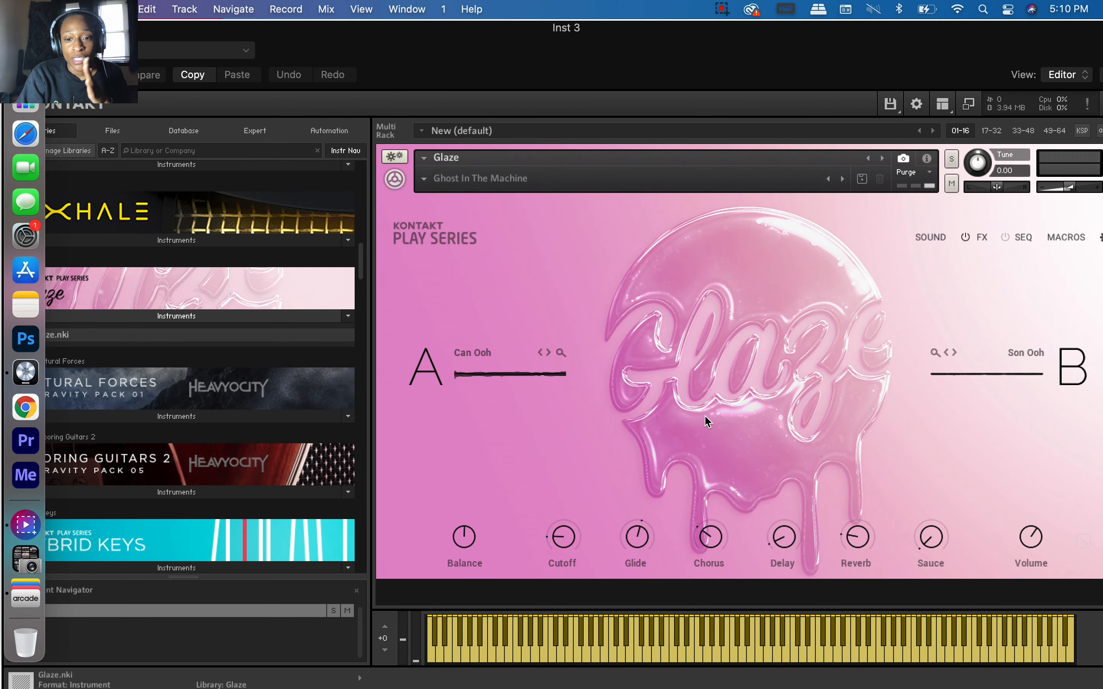
# Look through the sound source lists for Glaze's layers A and B.
pyautogui.click(424, 366)
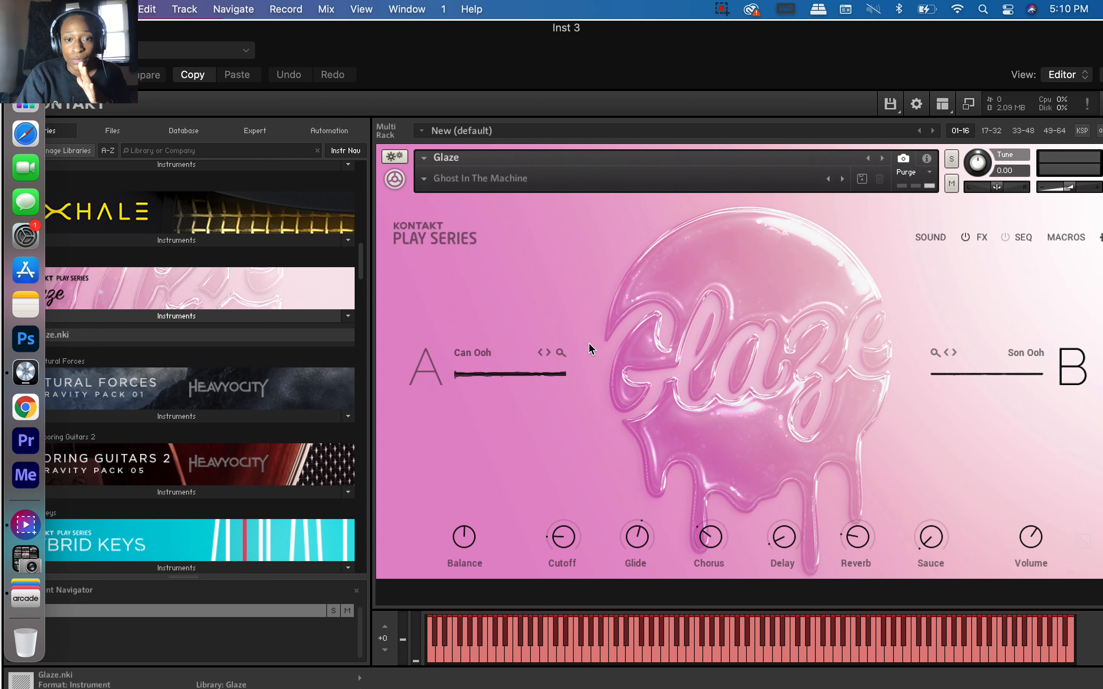
pyautogui.click(471, 354)
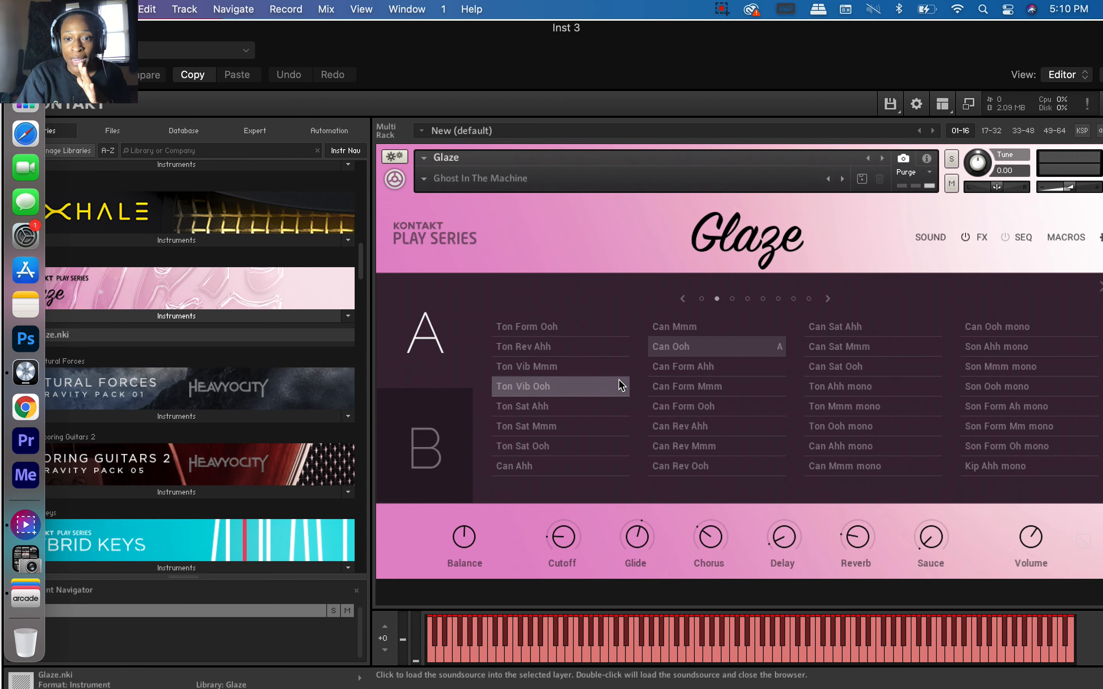
pyautogui.click(439, 435)
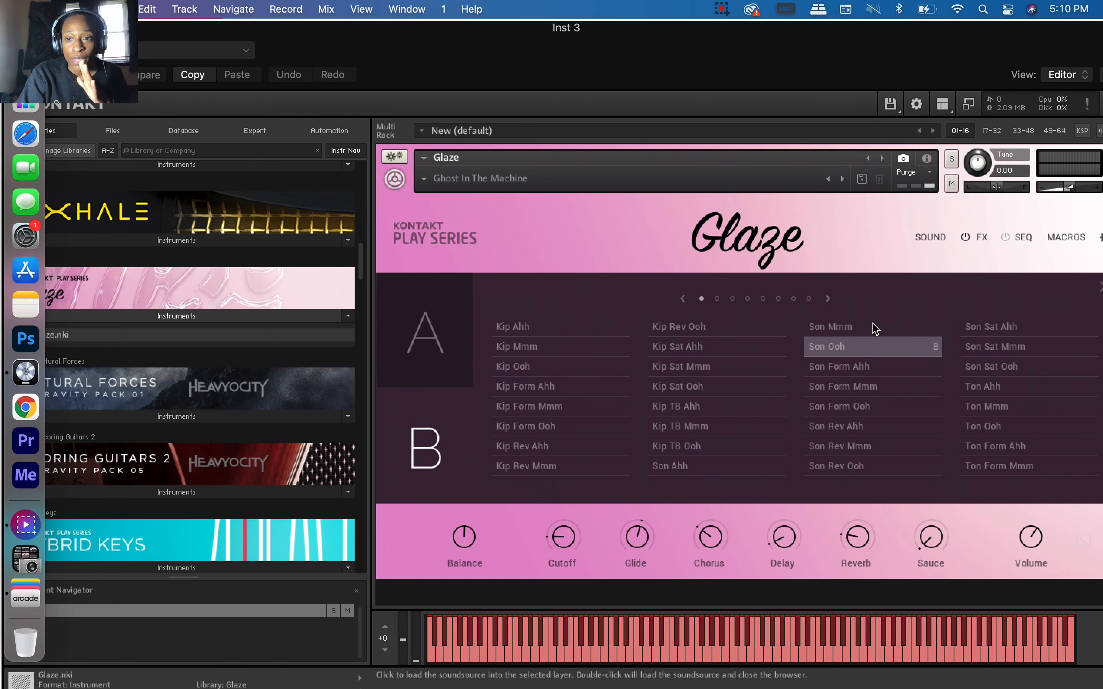
pyautogui.moveTo(468, 45); pyautogui.dragTo(587, 48)
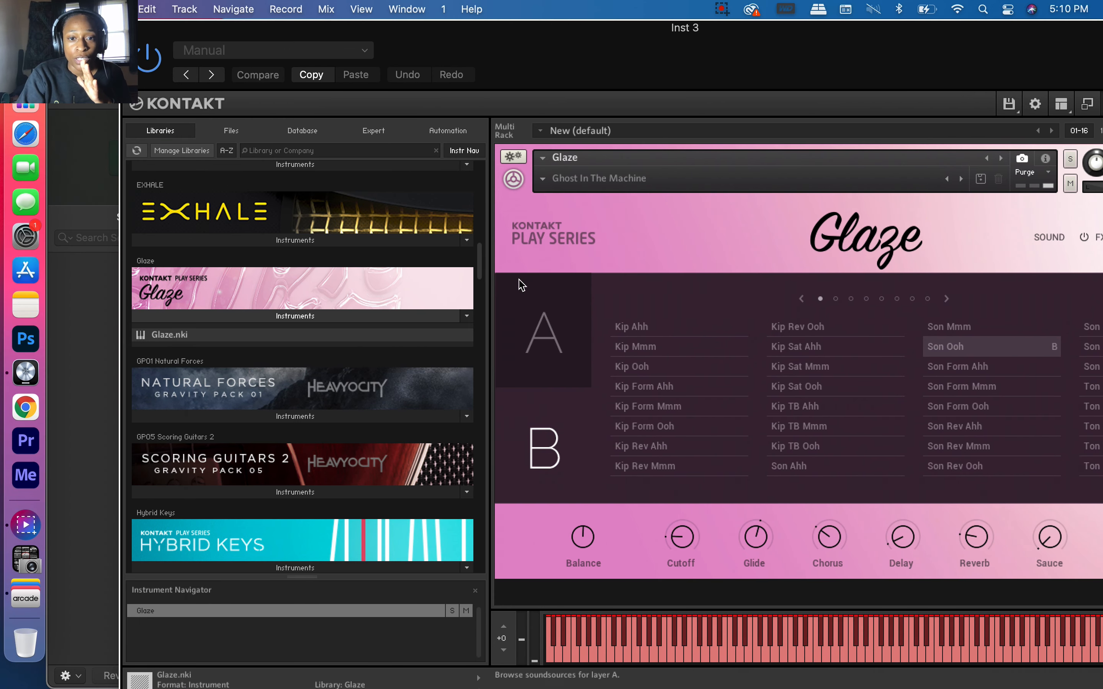
# Look through the remaining Kontakt libraries and load EXHALE in place of Glaze, with the 001. Ancient Idols preset.
pyautogui.scroll(-15, 491, 351)
pyautogui.moveTo(978, 42); pyautogui.dragTo(764, 39)
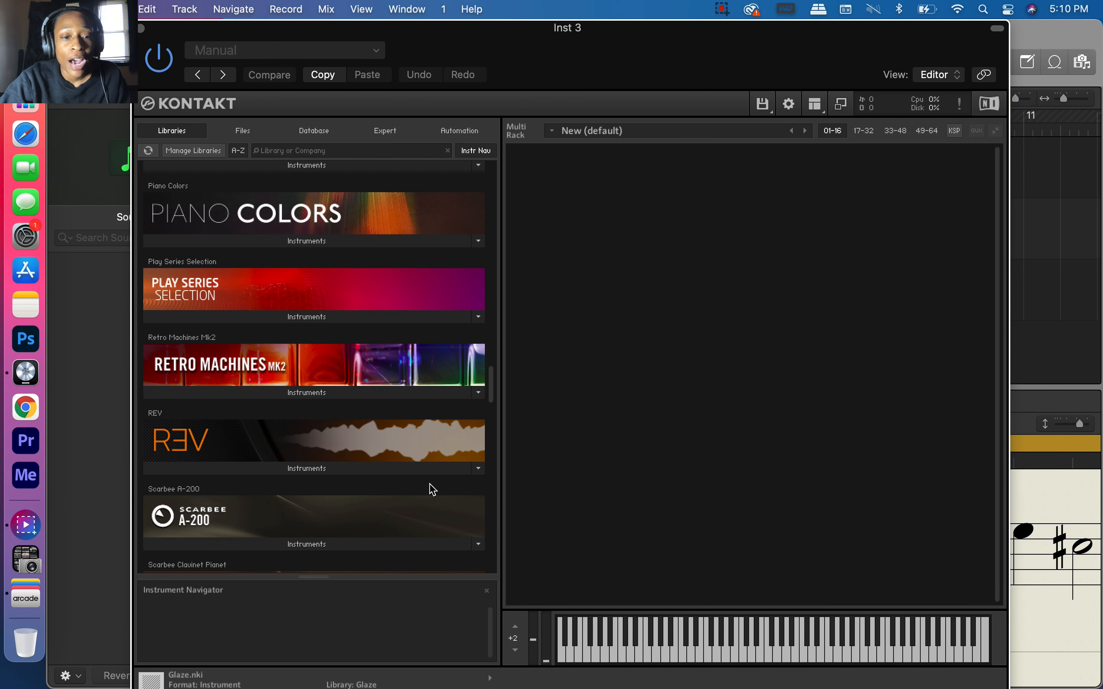
pyautogui.scroll(-7, 423, 517)
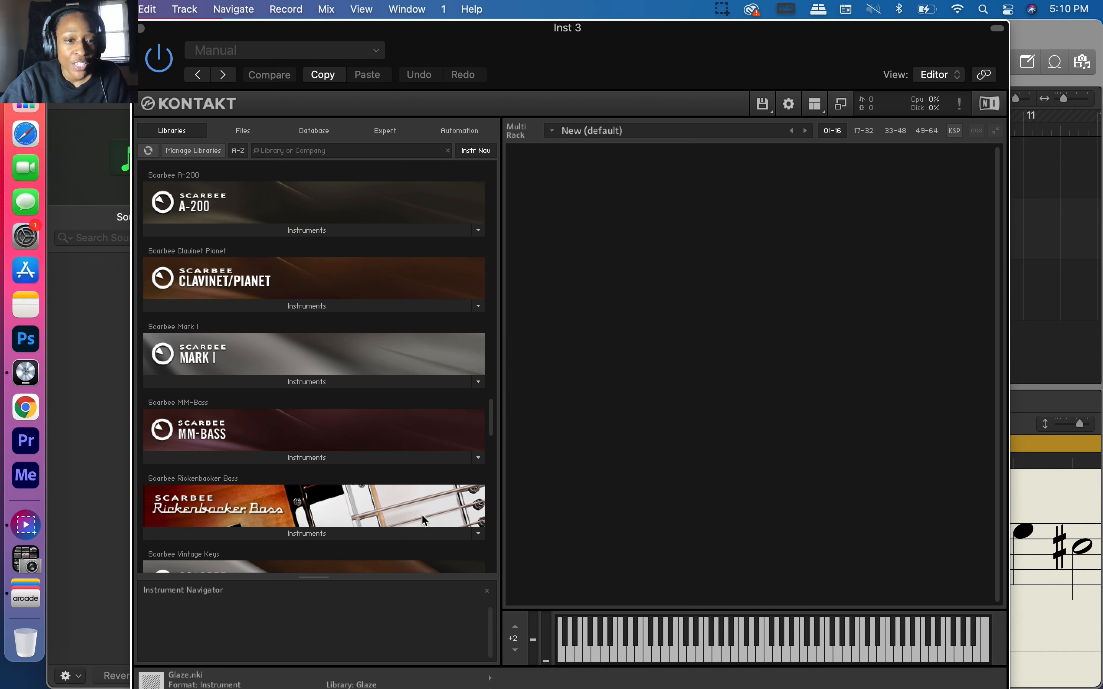
pyautogui.scroll(-5, 423, 518)
pyautogui.scroll(-10, 424, 520)
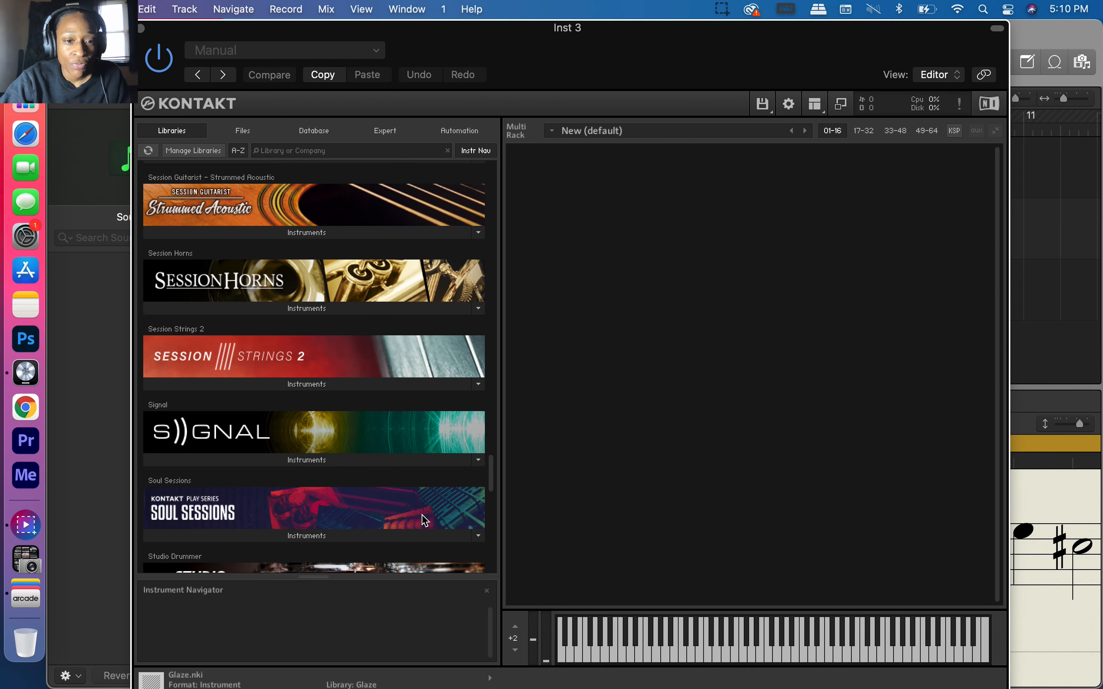
pyautogui.scroll(-20, 424, 520)
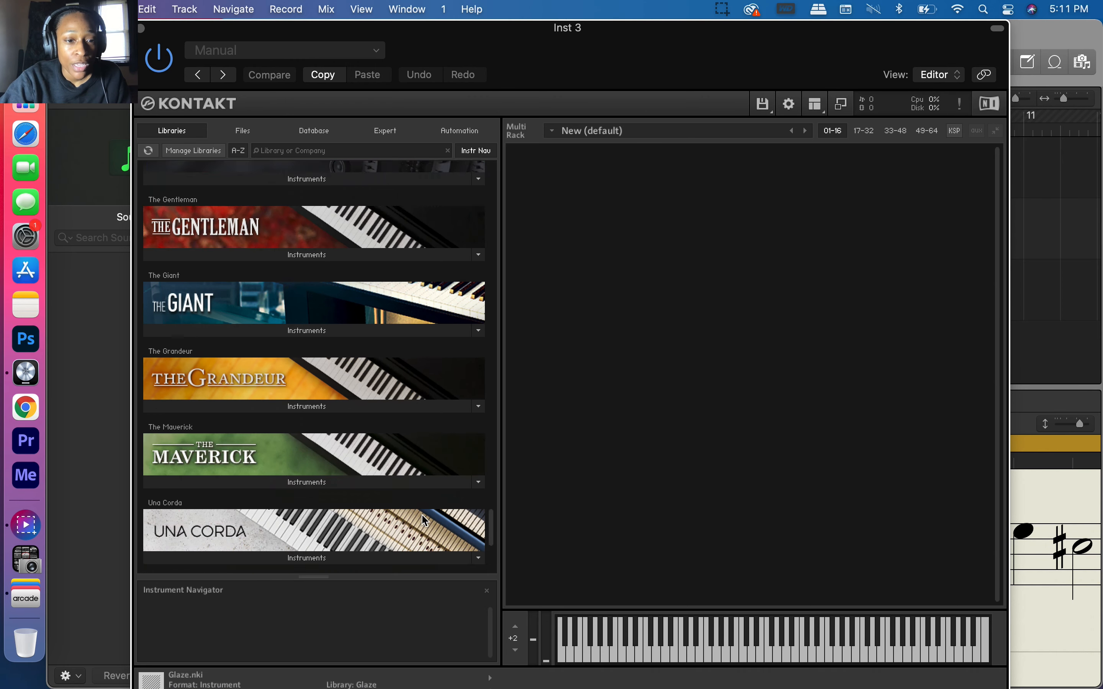
pyautogui.scroll(20, 424, 519)
pyautogui.scroll(2, 422, 518)
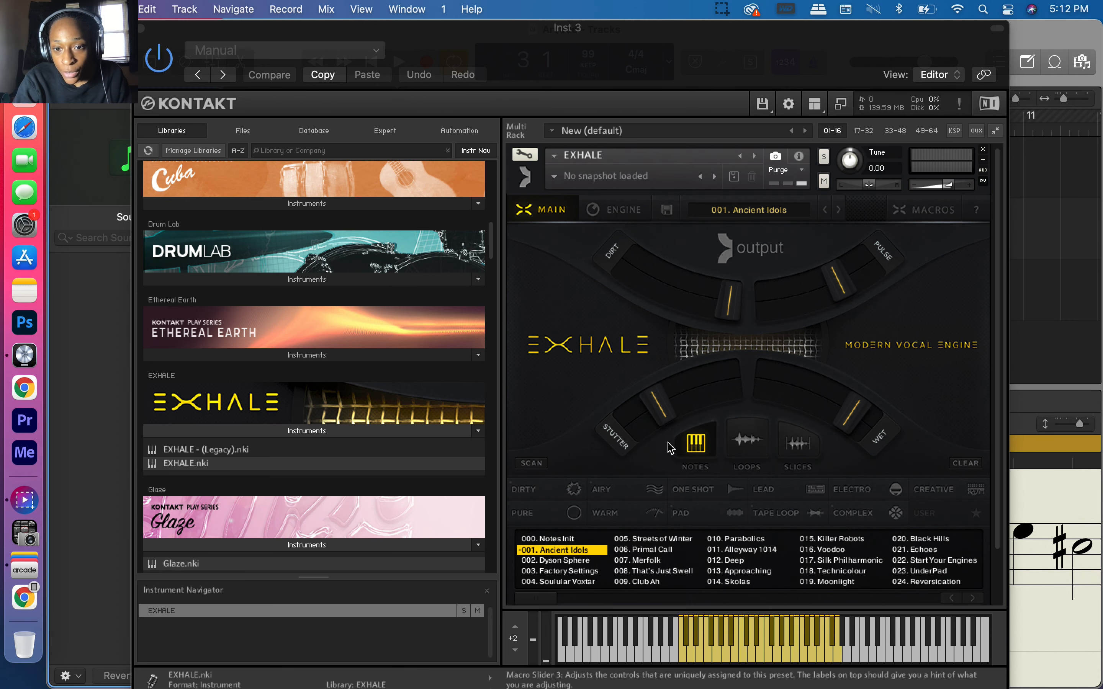
# Audition Hai Breathe, Vocoder Aoh, Choir Ah and Single Response as EXHALE's source A, and return to the engine controls without keeping them.
pyautogui.click(631, 215)
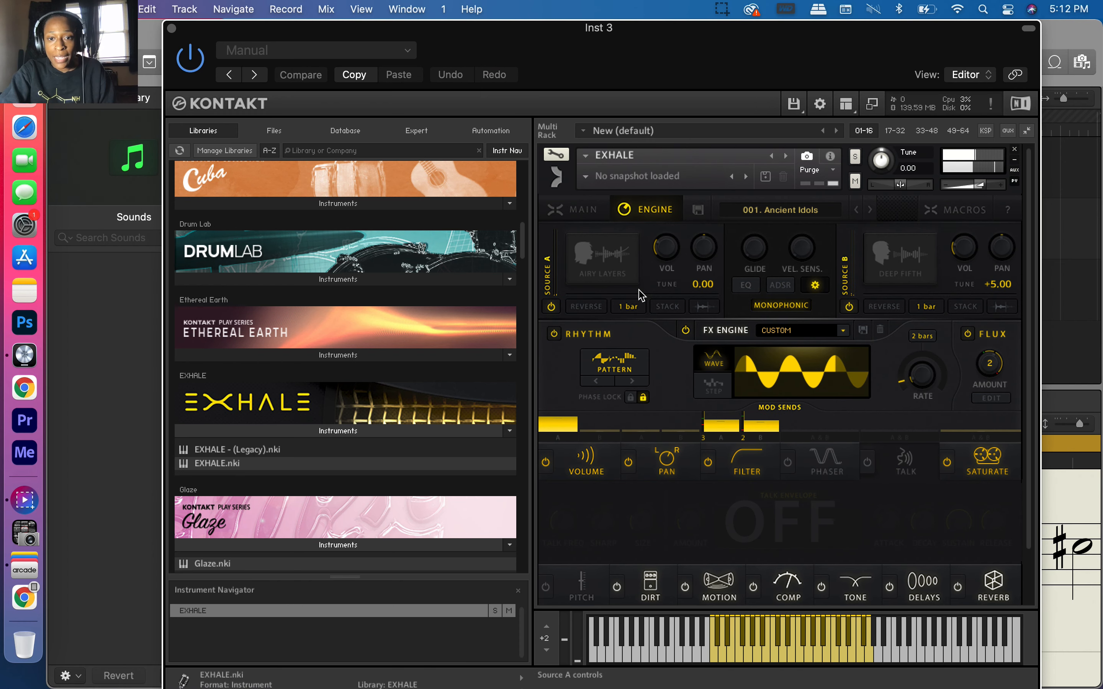
pyautogui.click(618, 262)
pyautogui.click(587, 394)
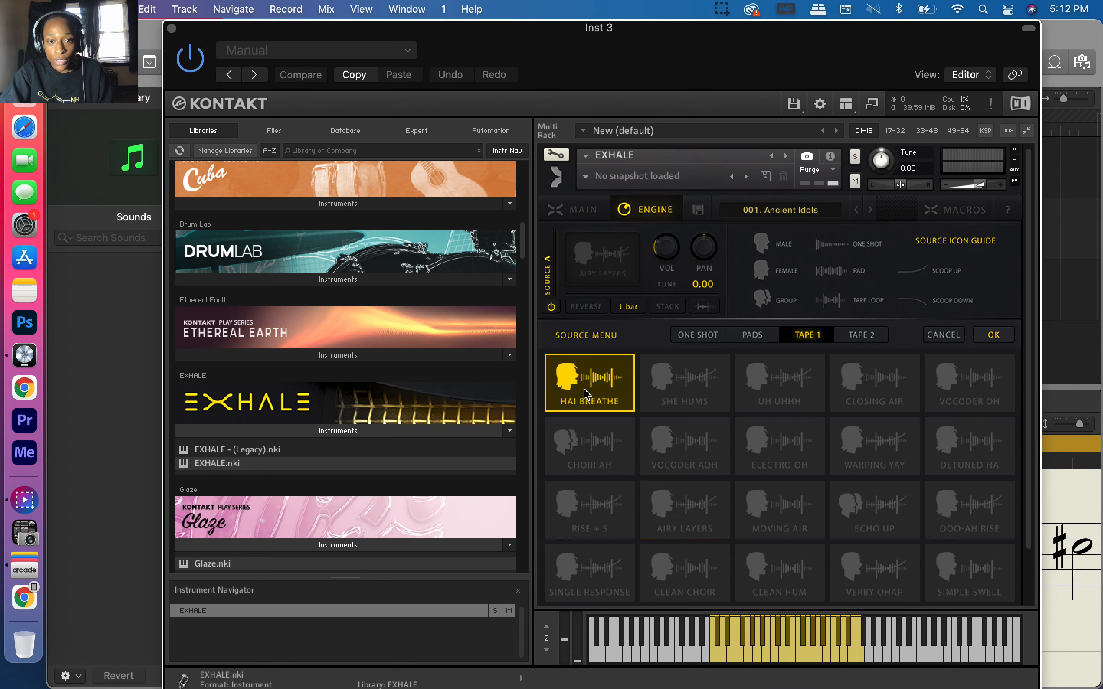
pyautogui.click(673, 455)
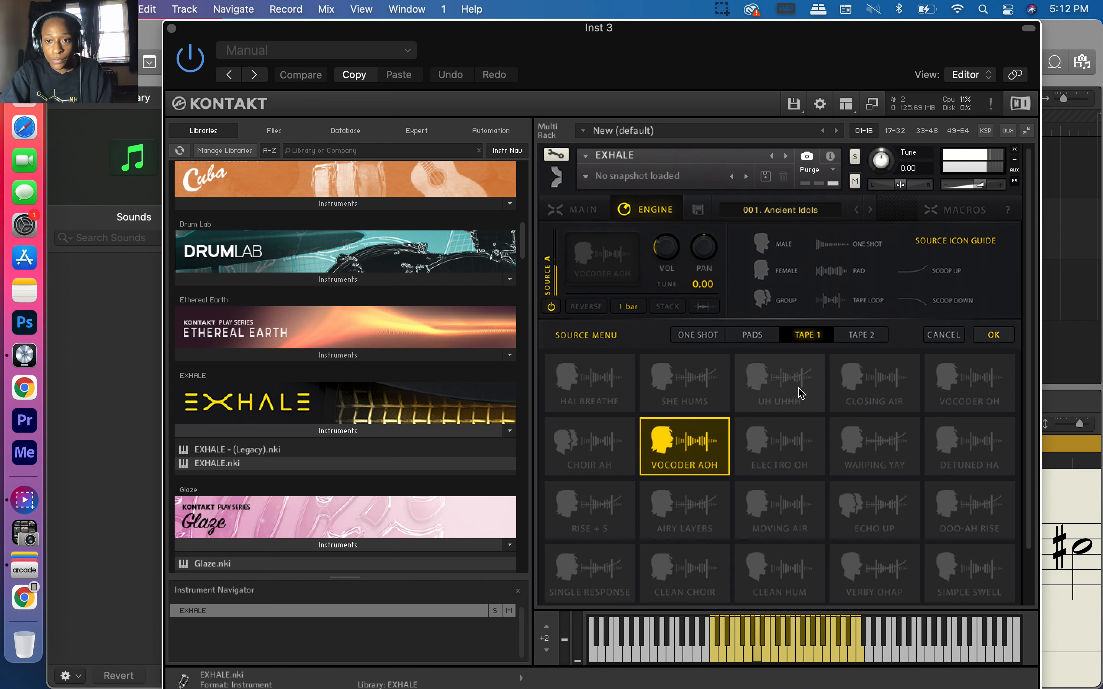
pyautogui.click(601, 449)
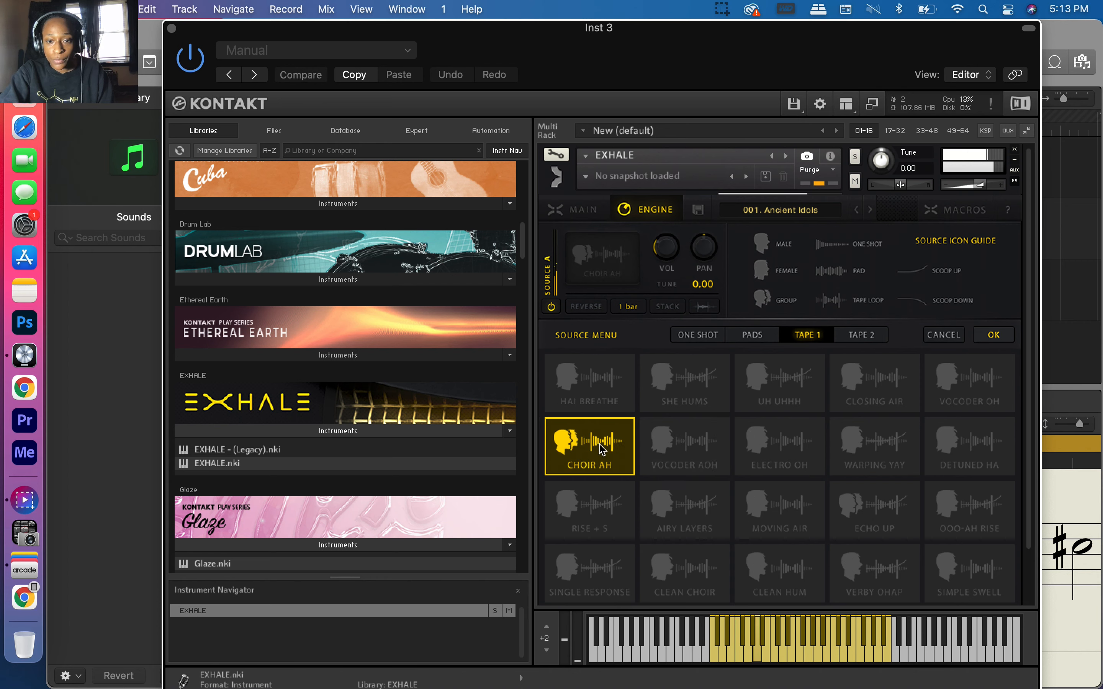
pyautogui.click(595, 584)
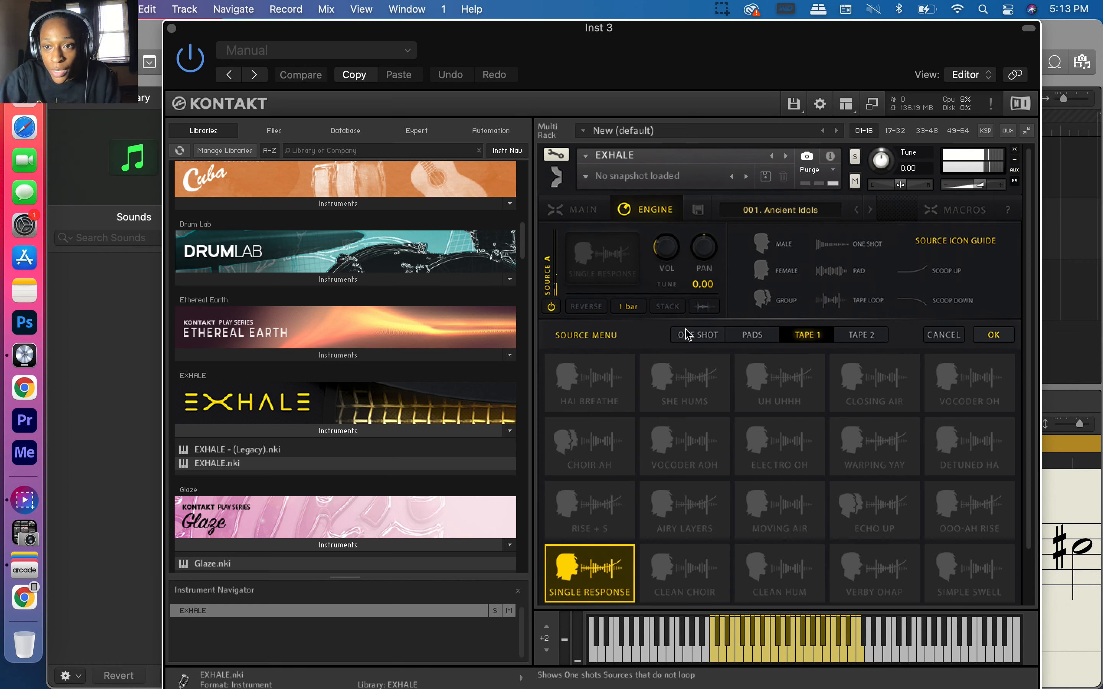
pyautogui.click(642, 212)
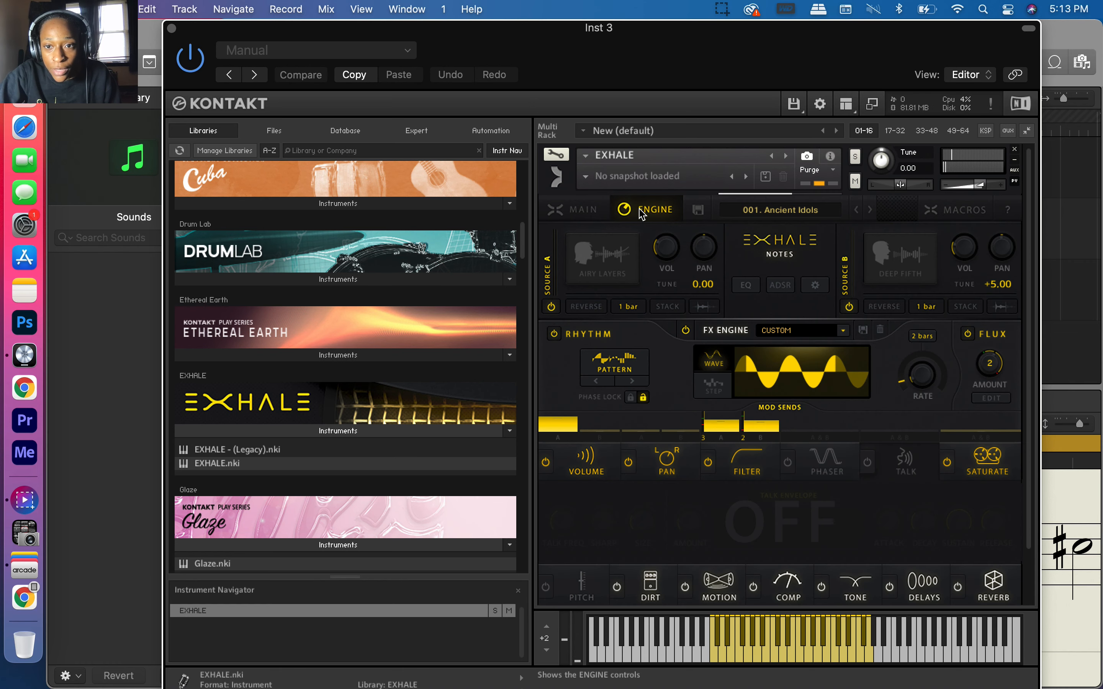
# Set EXHALE's source B to the Warm Ooo pad and close the Kontakt plug-in window.
pyautogui.click(904, 269)
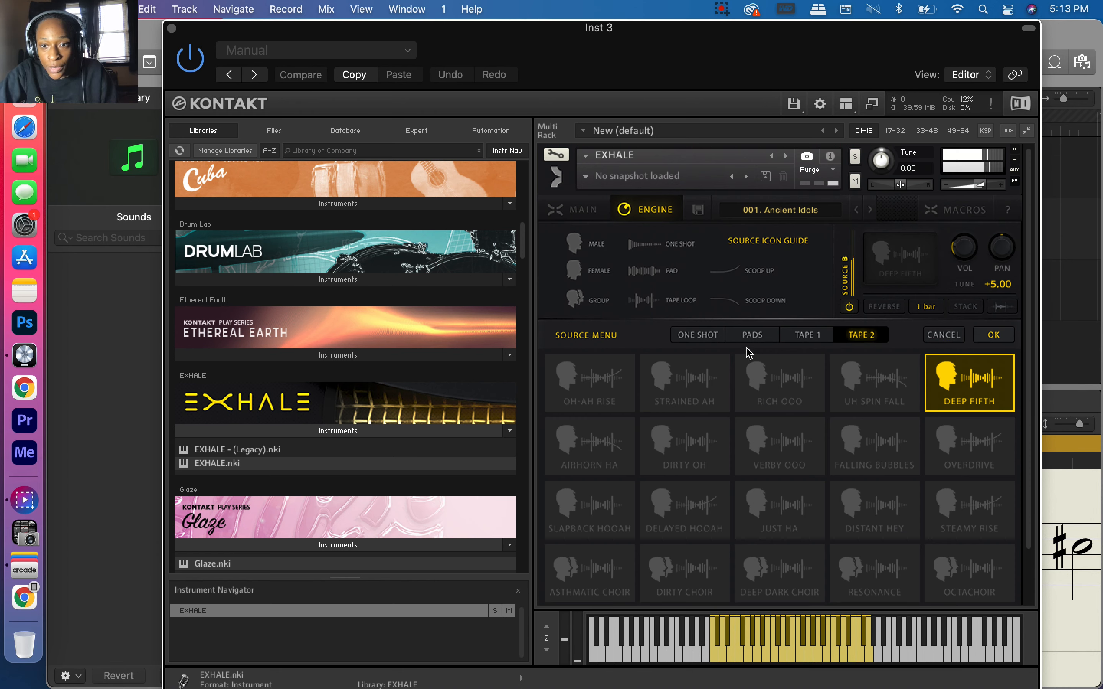
pyautogui.click(752, 335)
pyautogui.click(798, 398)
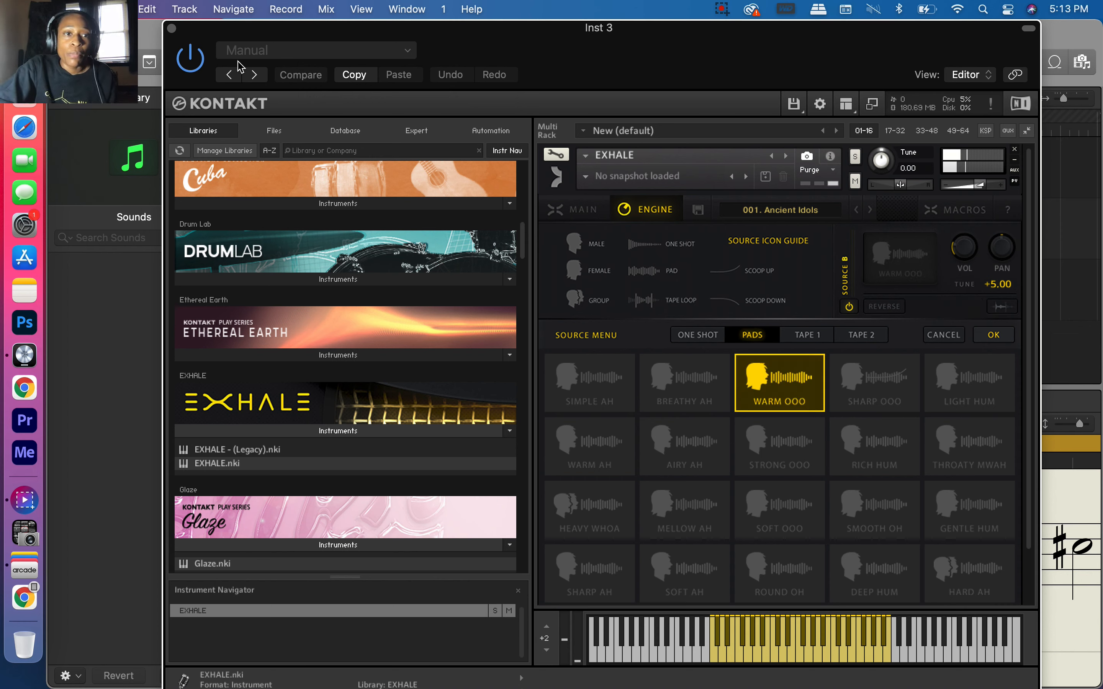
pyautogui.click(172, 28)
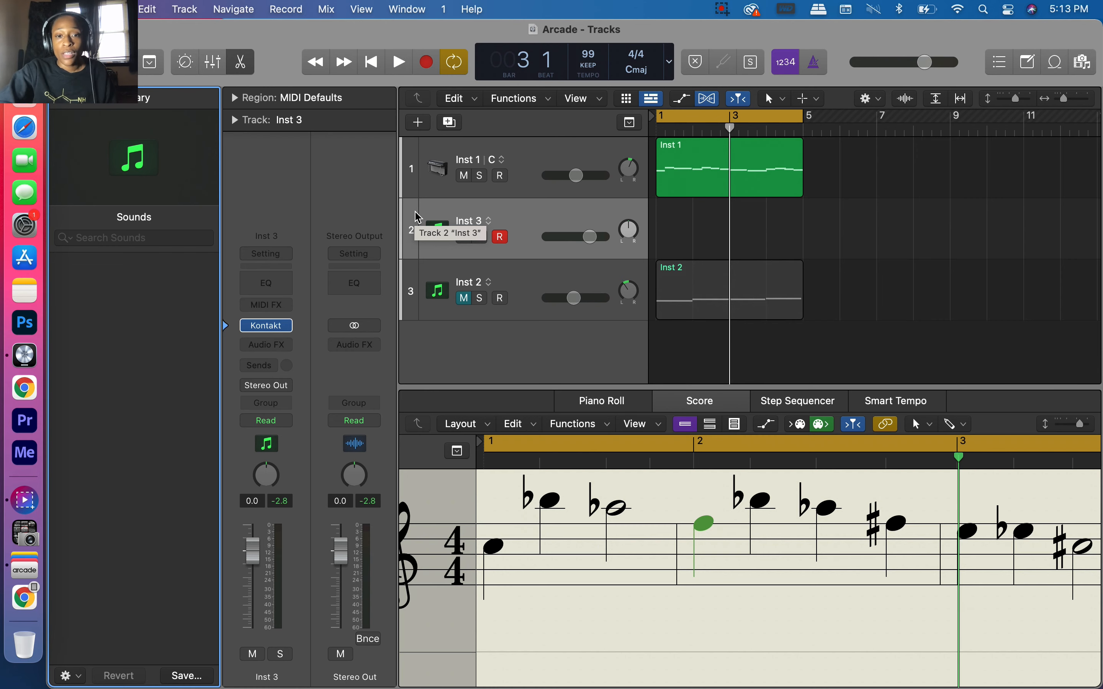
# Reopen Kontakt on the Inst 3 track and look through the list of installed libraries.
pyautogui.moveTo(275, 328)
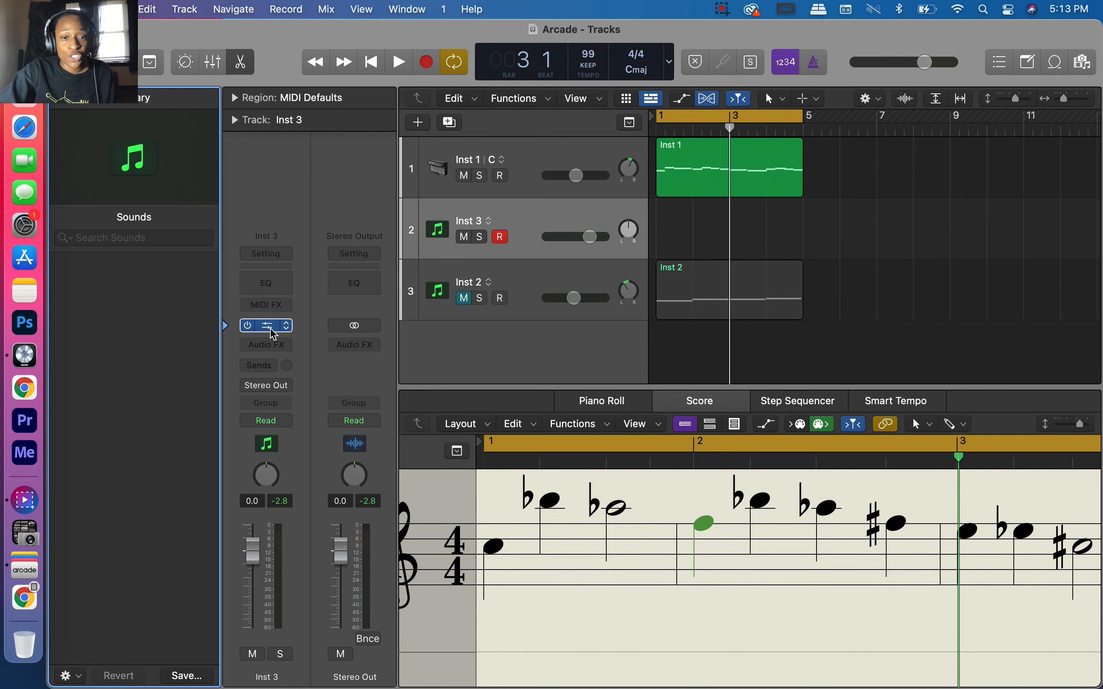
pyautogui.click(271, 329)
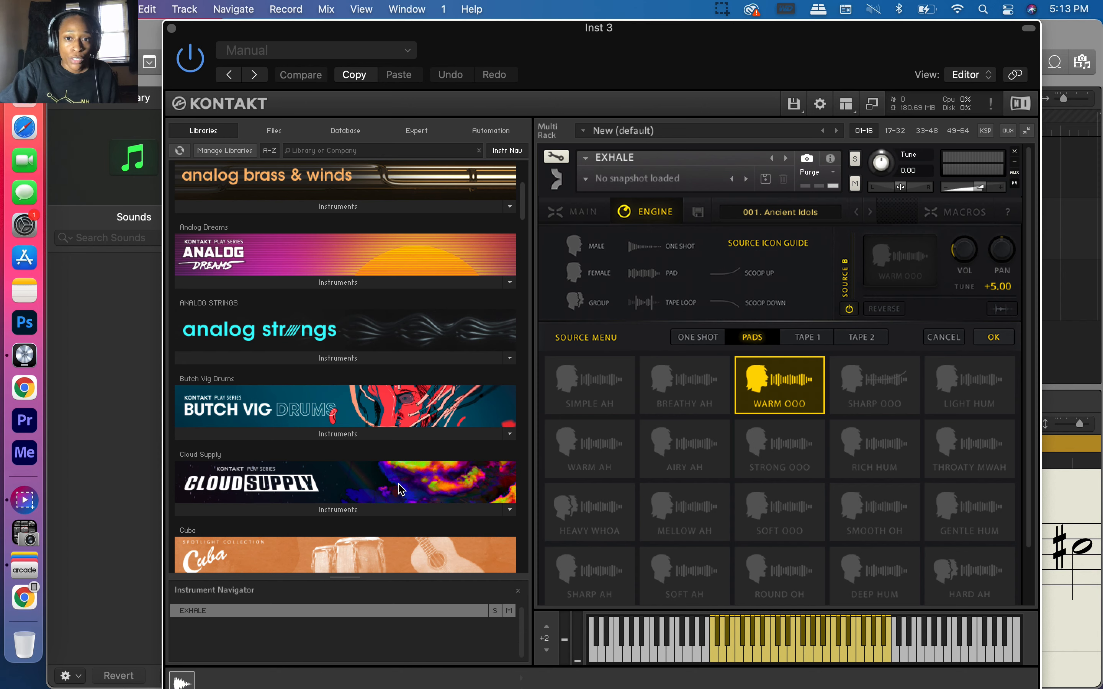
pyautogui.scroll(-2, 400, 489)
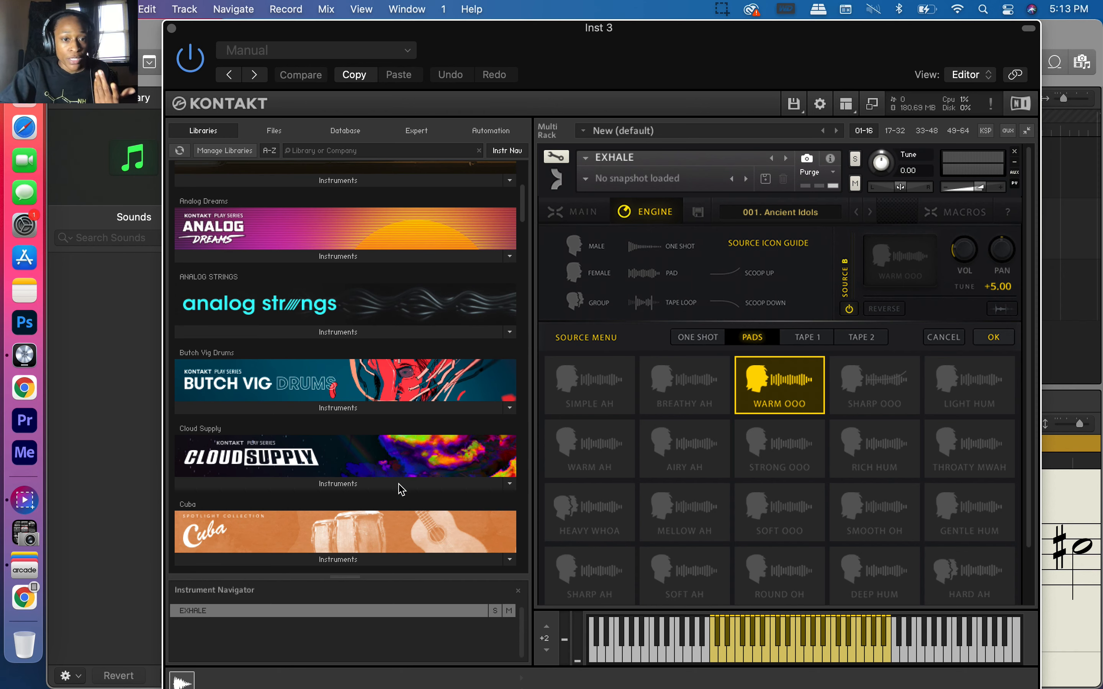
pyautogui.scroll(-10, 400, 489)
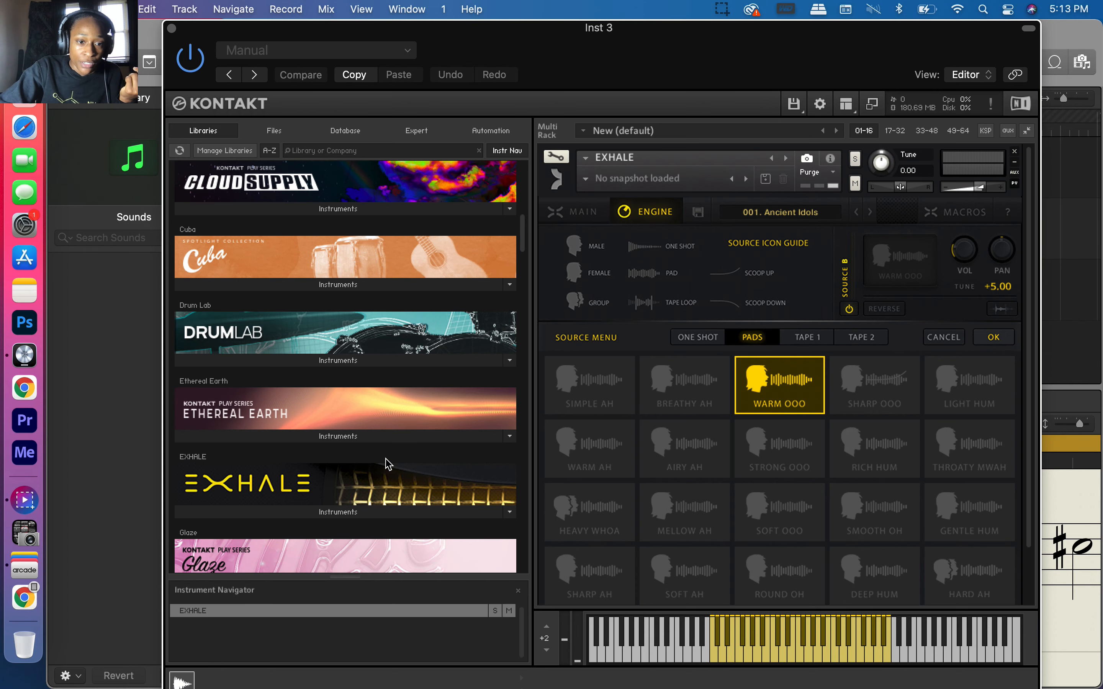
pyautogui.scroll(-4, 388, 464)
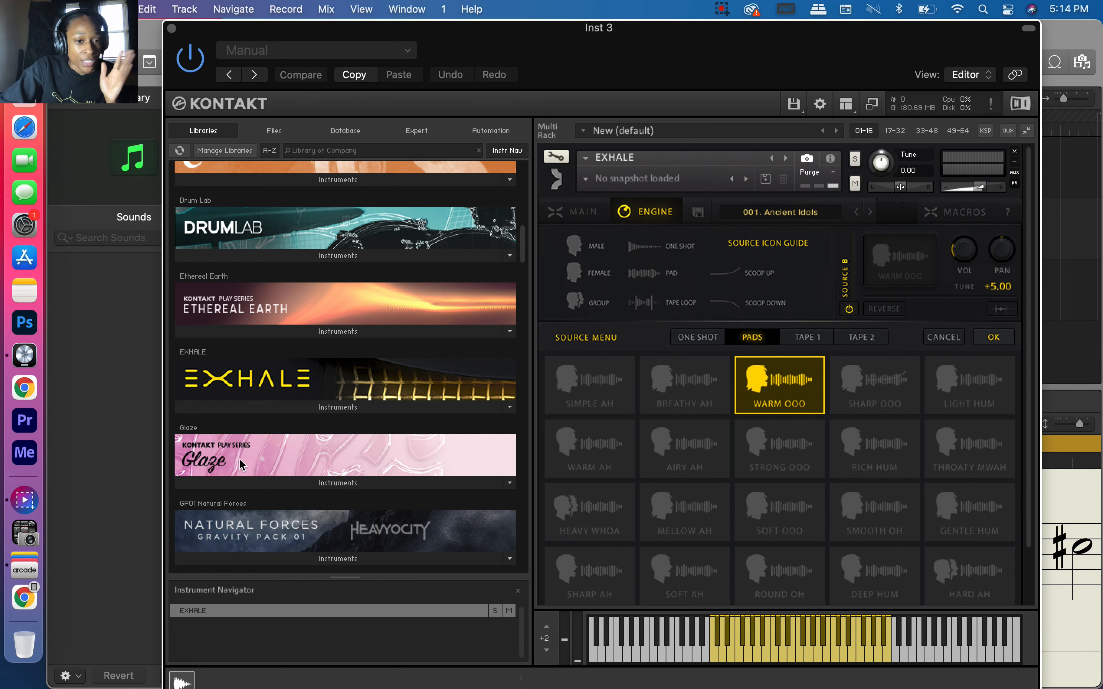
pyautogui.scroll(8, 274, 469)
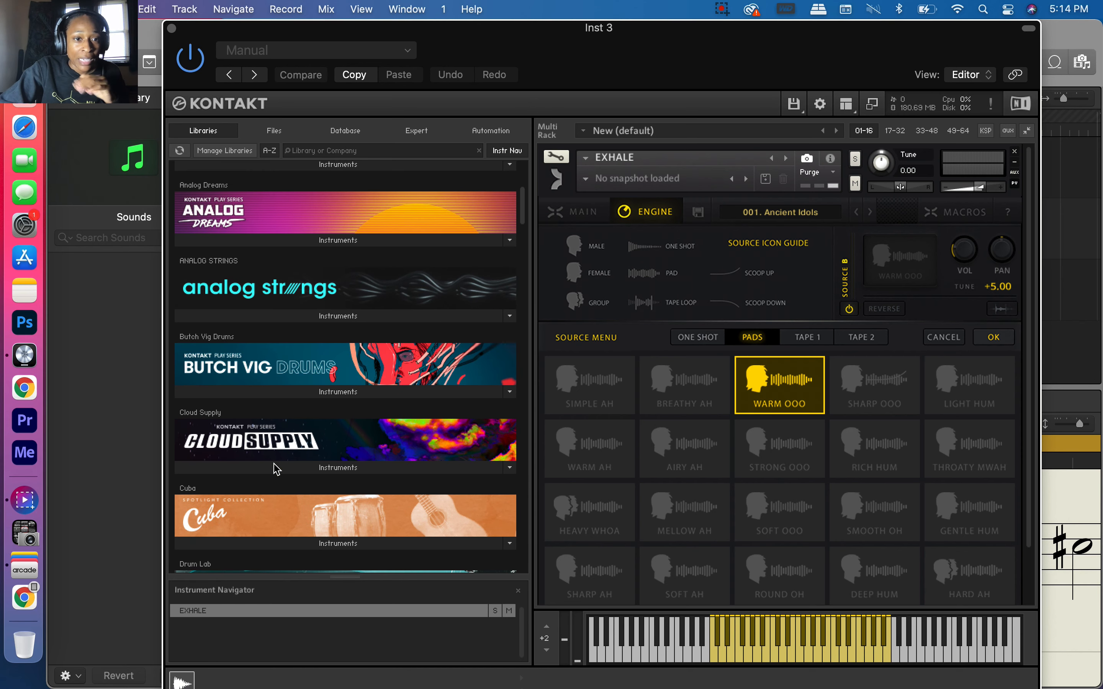
pyautogui.scroll(4, 288, 447)
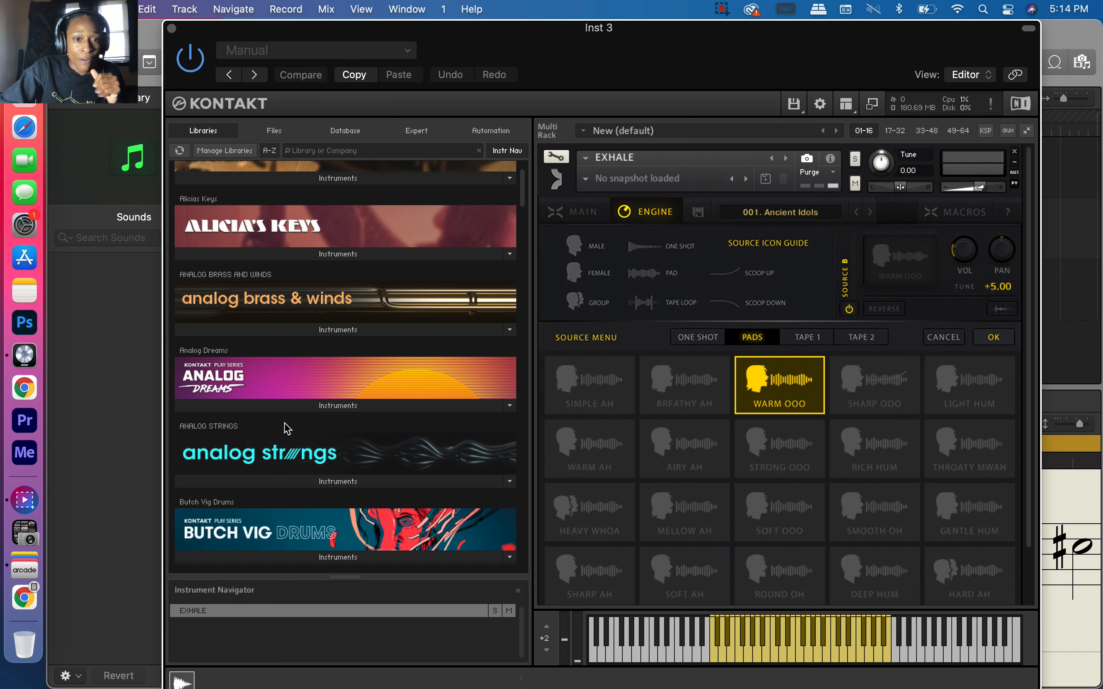
pyautogui.scroll(2, 285, 410)
pyautogui.scroll(-20, 291, 374)
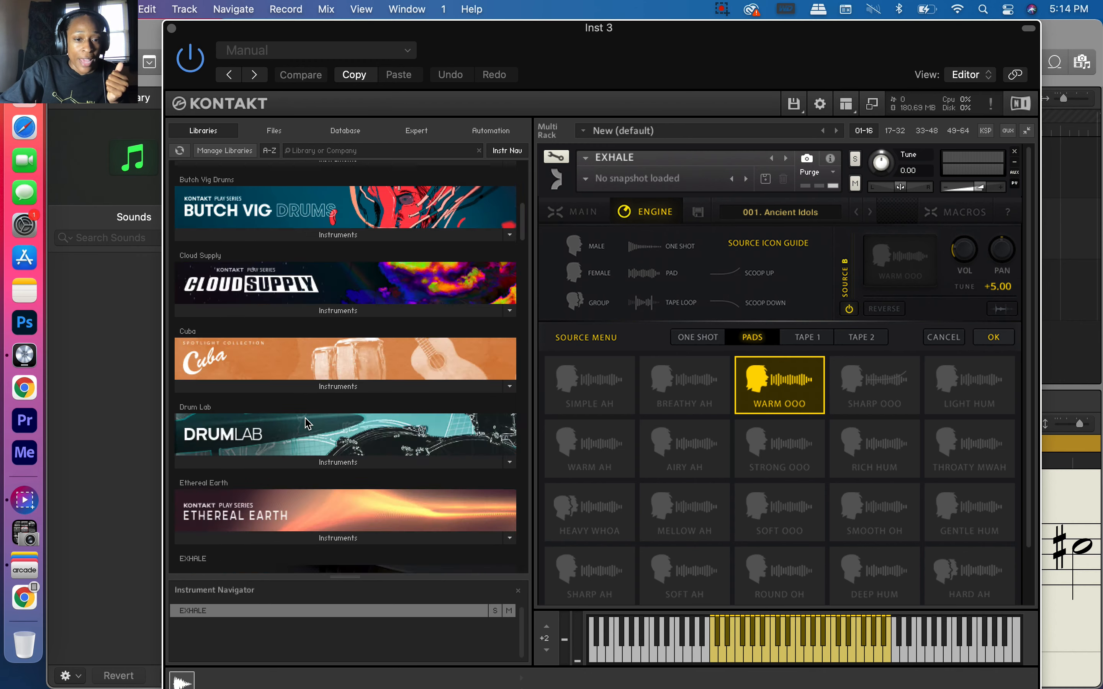
pyautogui.scroll(-20, 309, 424)
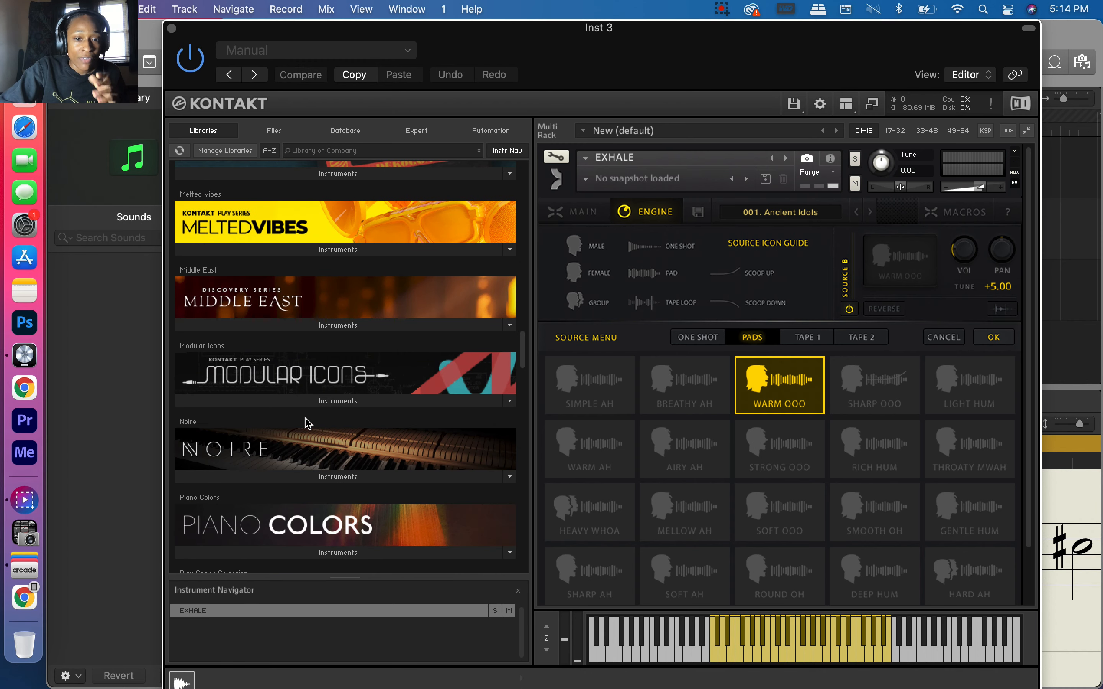
pyautogui.scroll(-5, 362, 482)
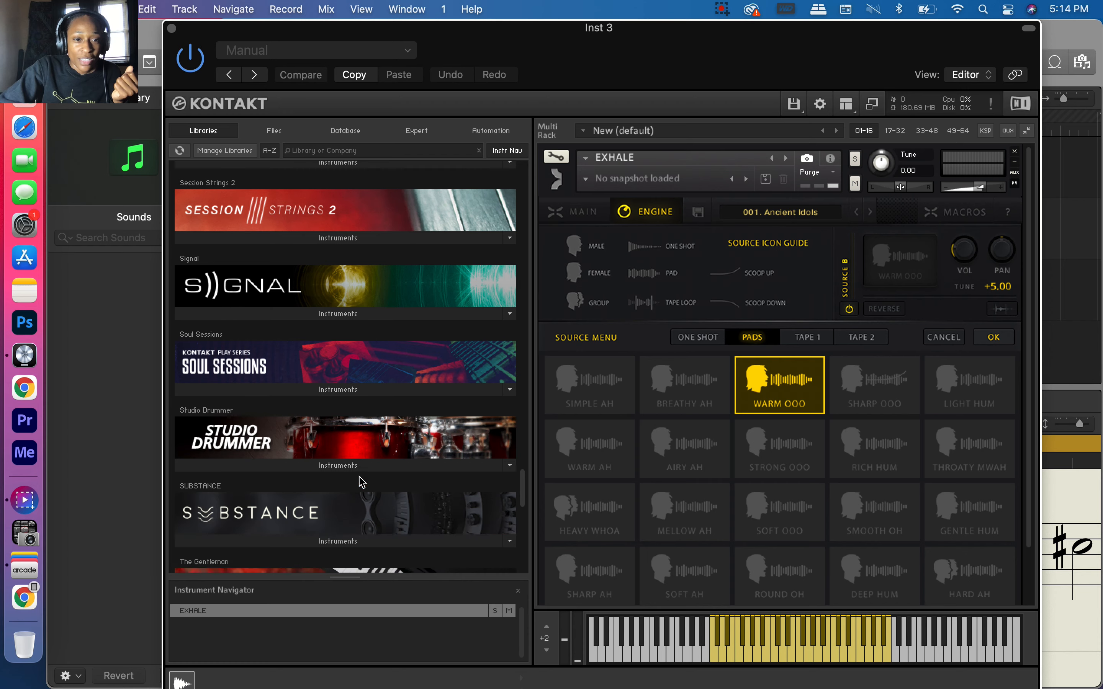
pyautogui.scroll(-2, 361, 483)
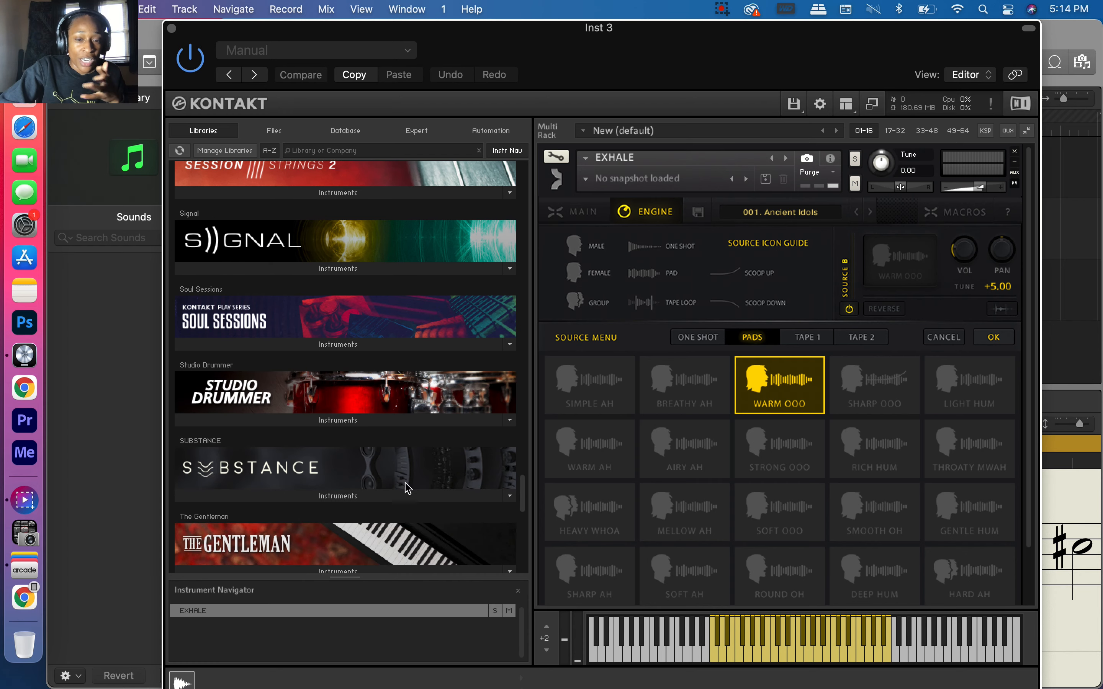
# Return to the start of the Kontakt library list and close the Inst 3 plug-in window.
pyautogui.scroll(20, 403, 527)
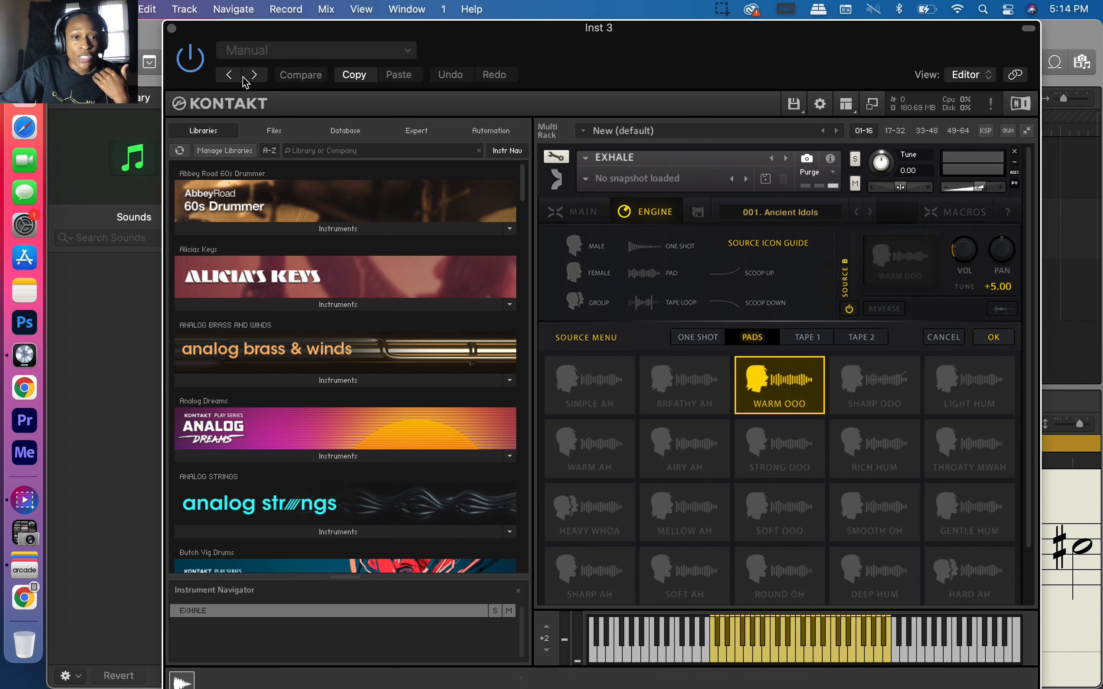
pyautogui.click(171, 28)
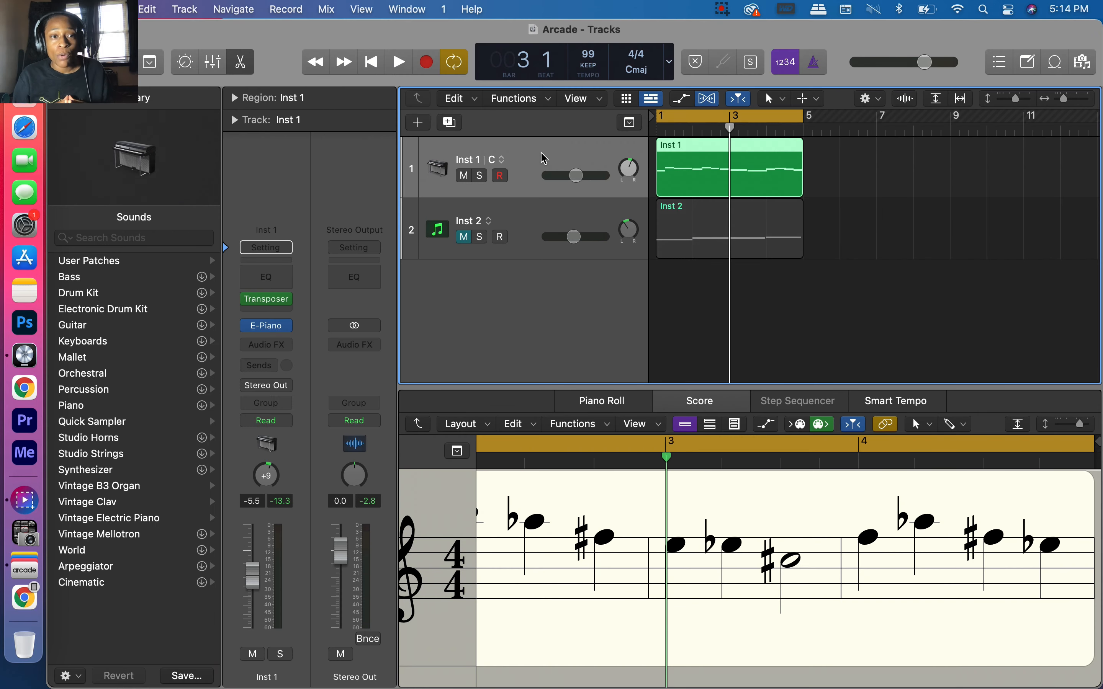
pyautogui.click(89, 30)
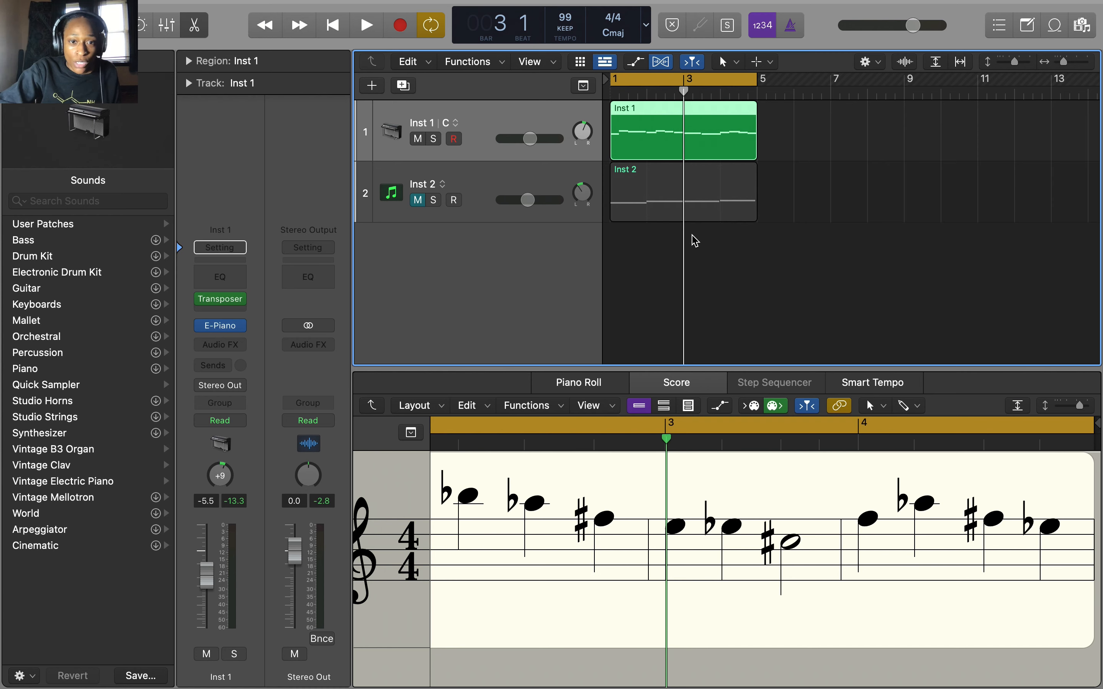
# Play back the Inst 1 melody and inspect the track's Vintage Electric Piano and Transposer settings.
pyautogui.press('space')
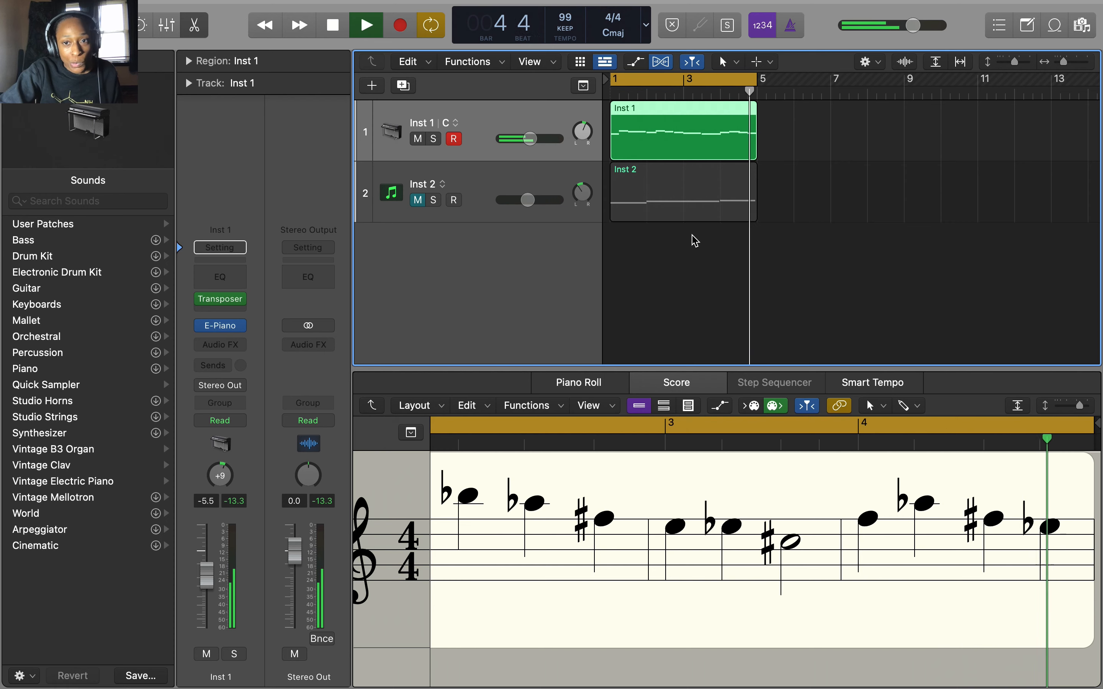
pyautogui.press('space')
pyautogui.moveTo(226, 330)
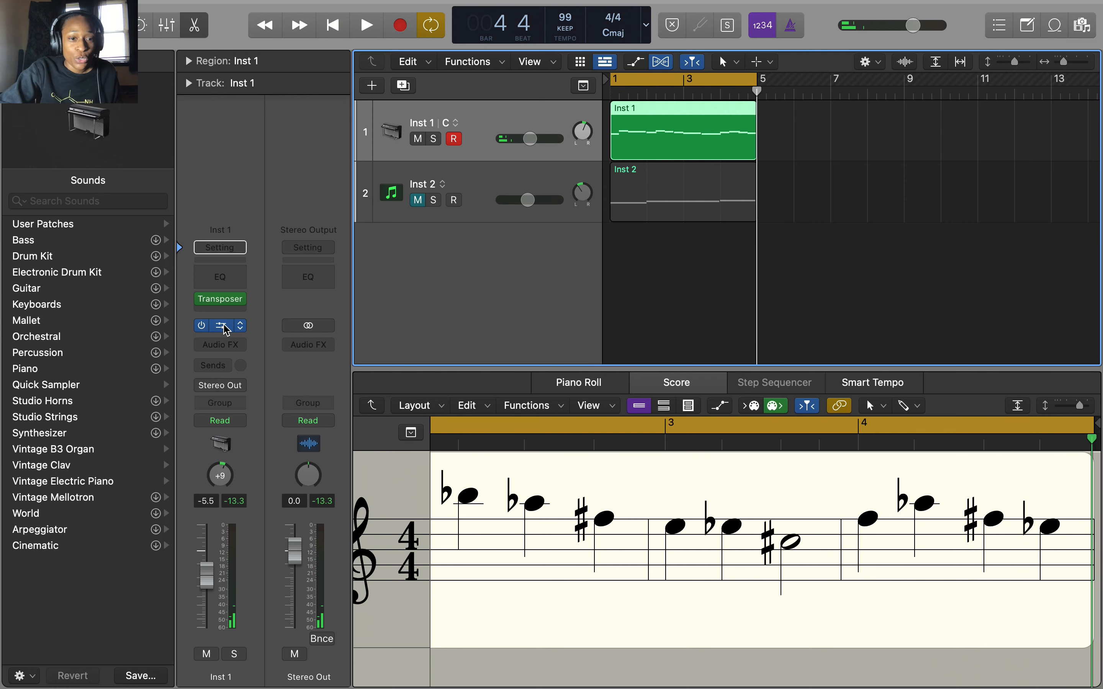
pyautogui.click(225, 329)
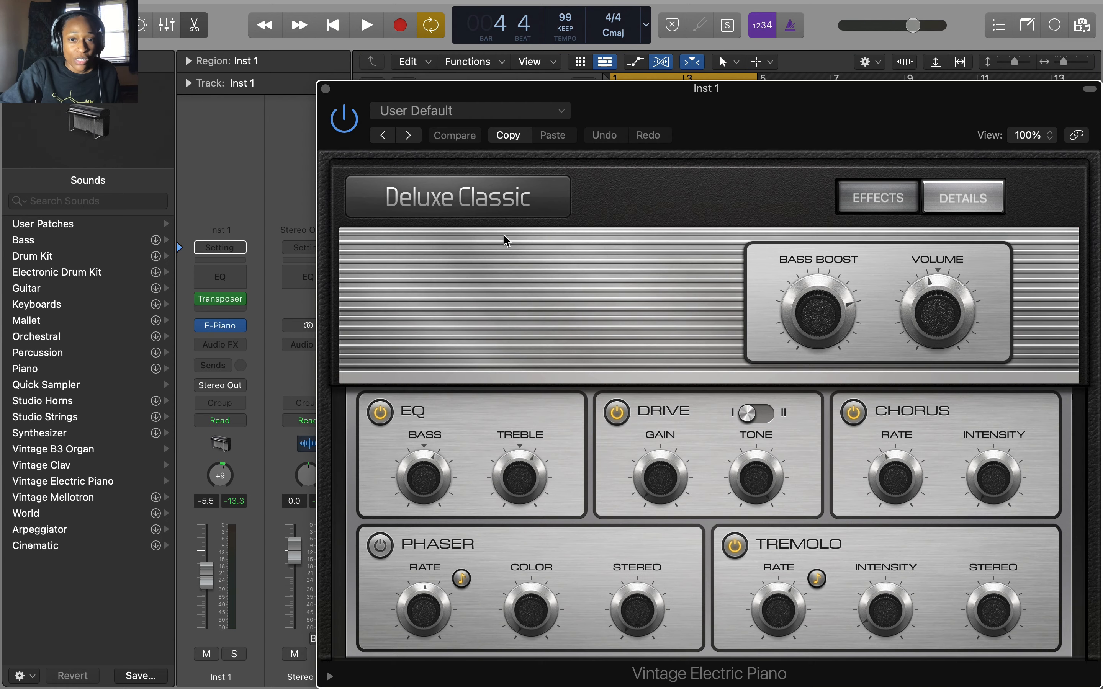
pyautogui.click(326, 89)
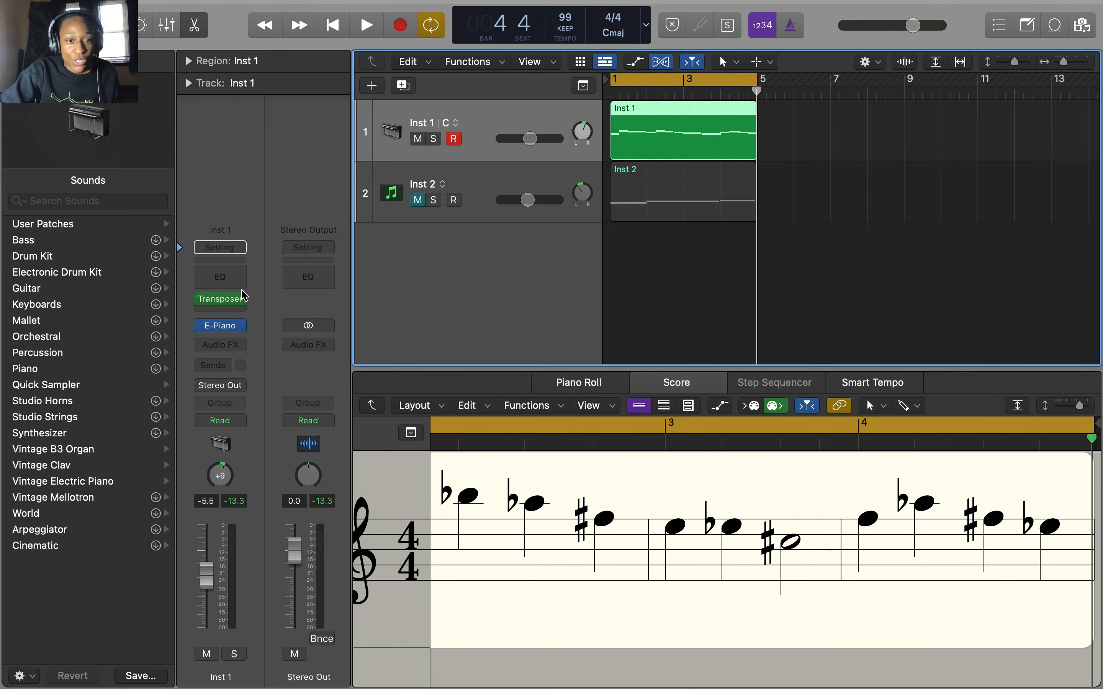
pyautogui.click(224, 303)
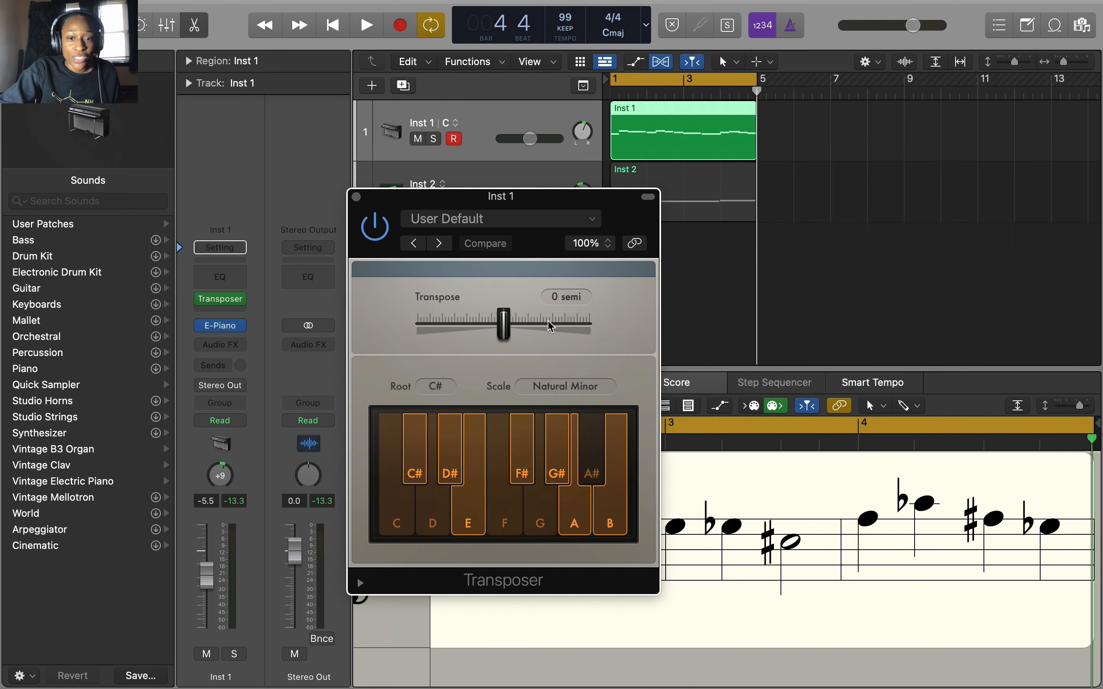
pyautogui.click(356, 196)
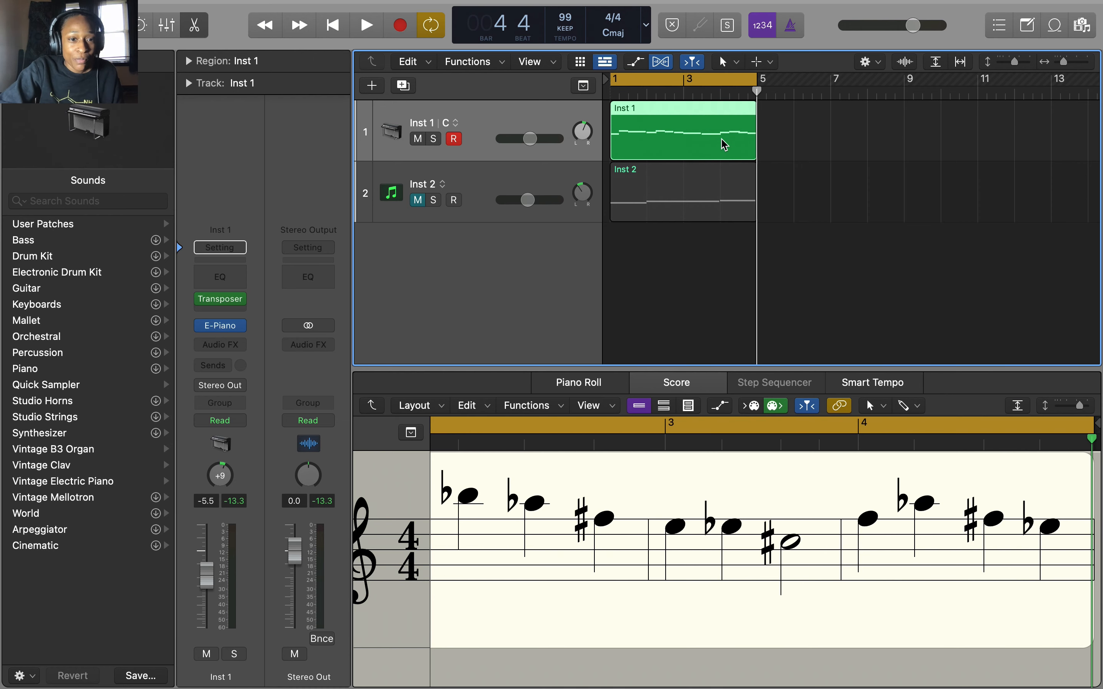
# Replace the Vintage Electric Piano on the Inst 1 track with Output's Arcade as a stereo instrument.
pyautogui.click(241, 325)
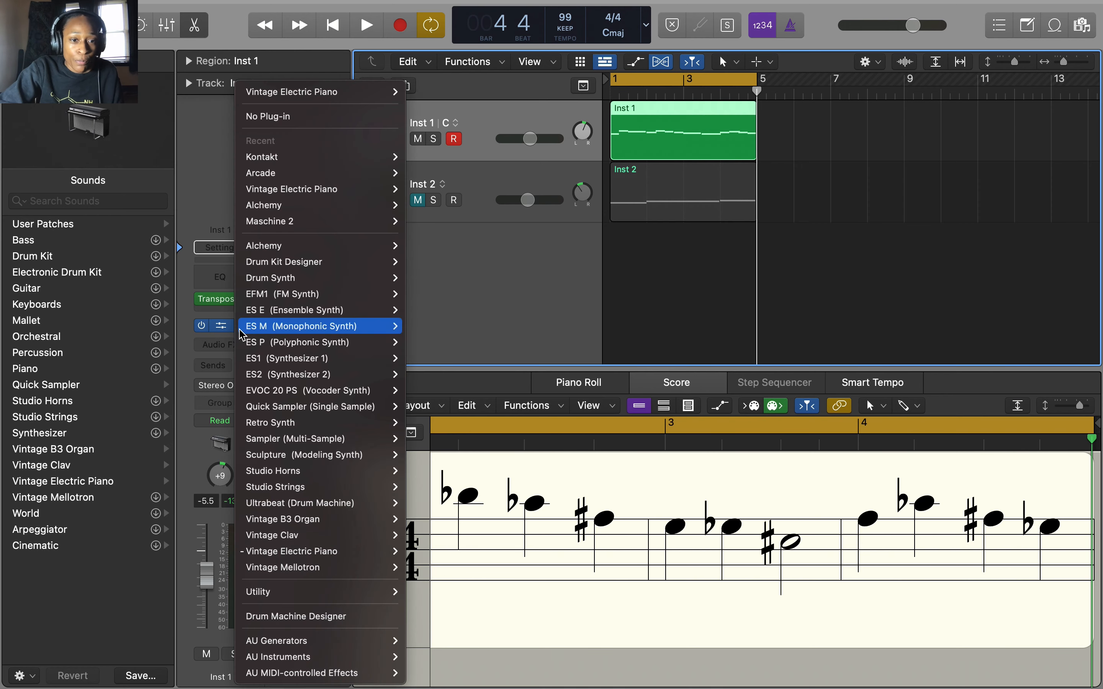
pyautogui.moveTo(381, 647)
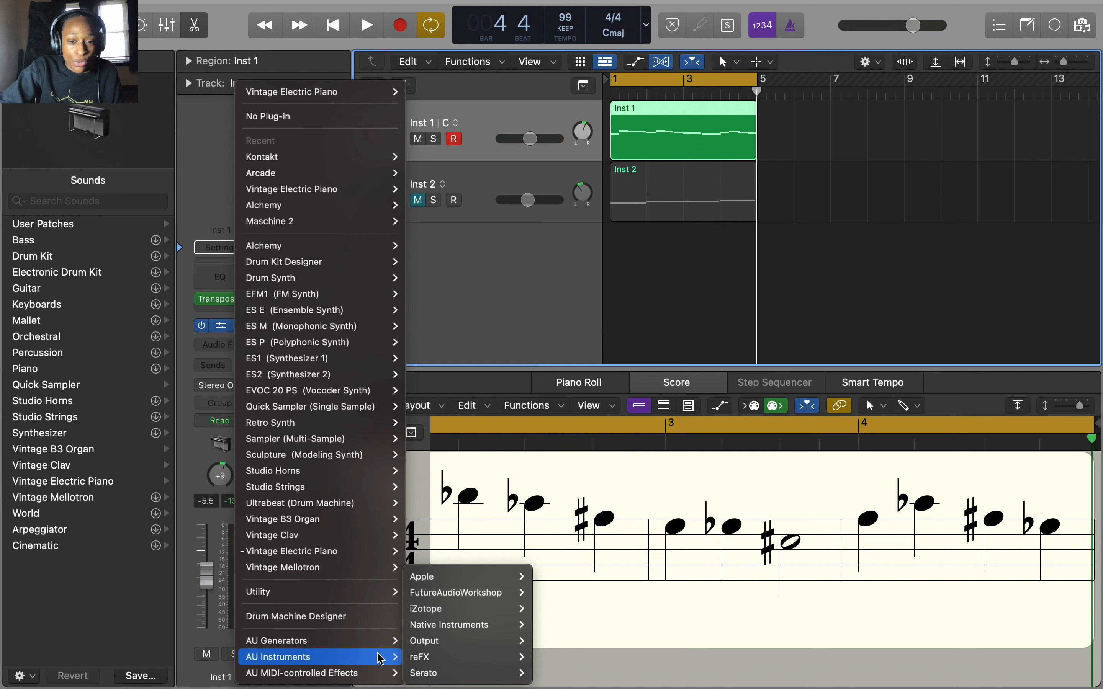
pyautogui.moveTo(501, 641)
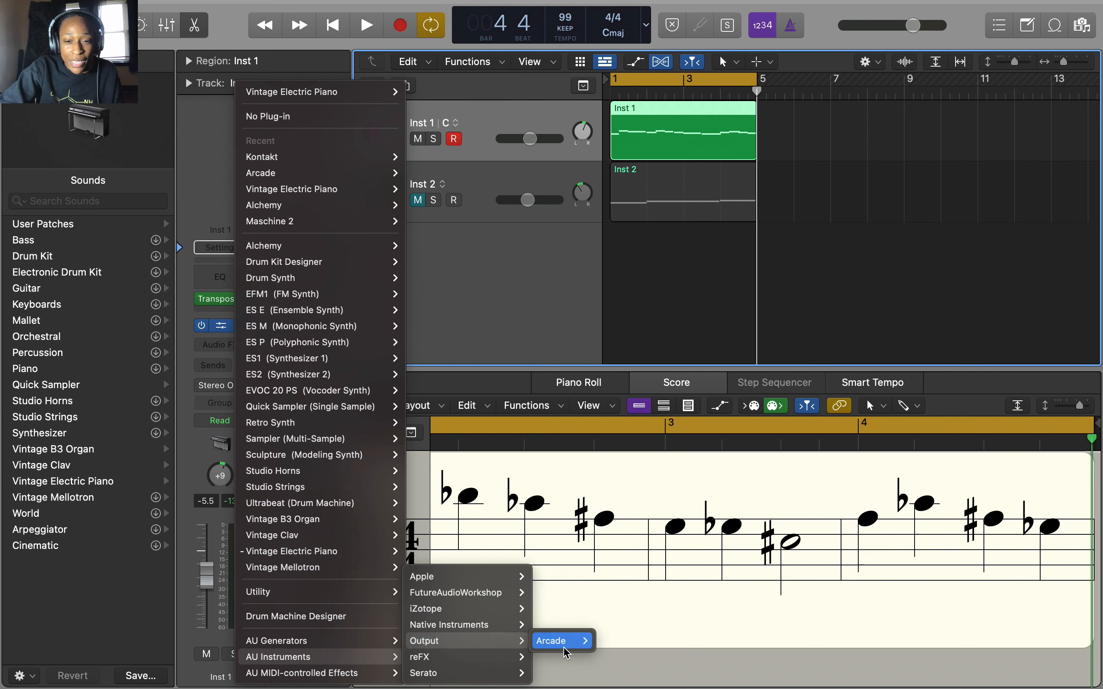
pyautogui.moveTo(565, 653)
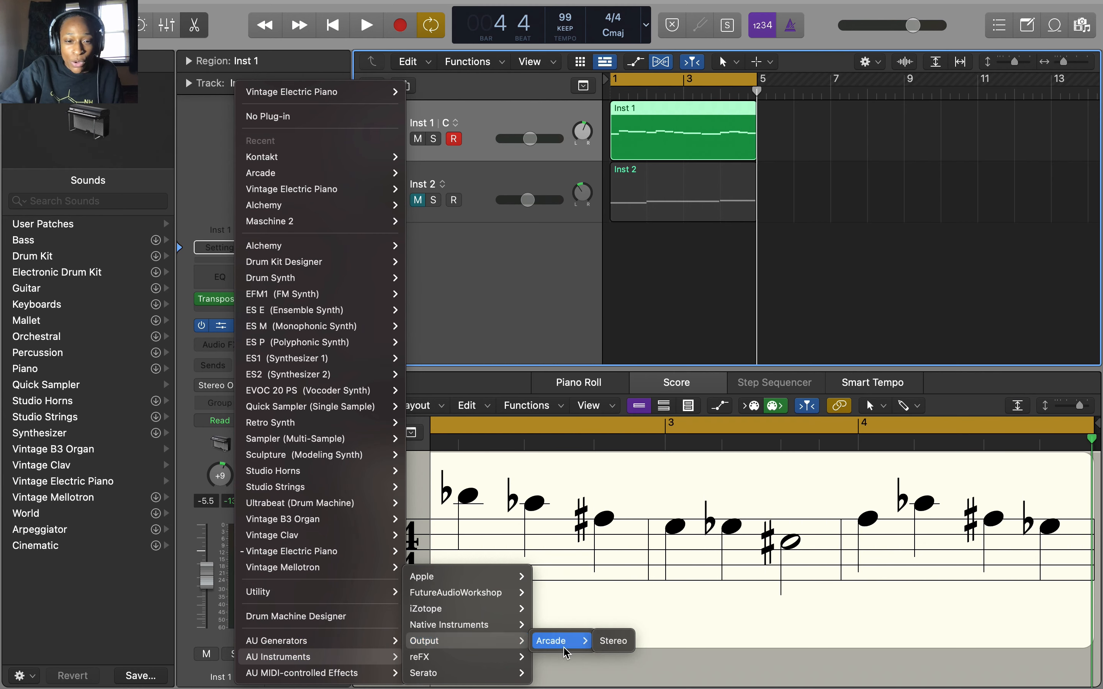
pyautogui.click(605, 641)
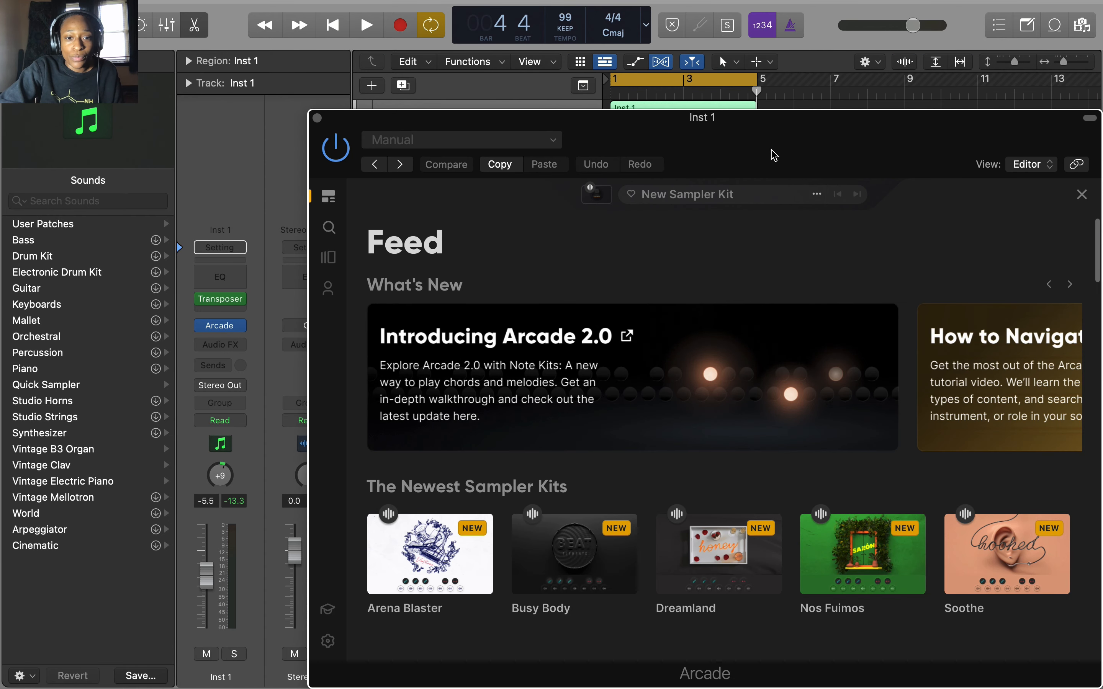
pyautogui.moveTo(774, 155); pyautogui.dragTo(777, 304)
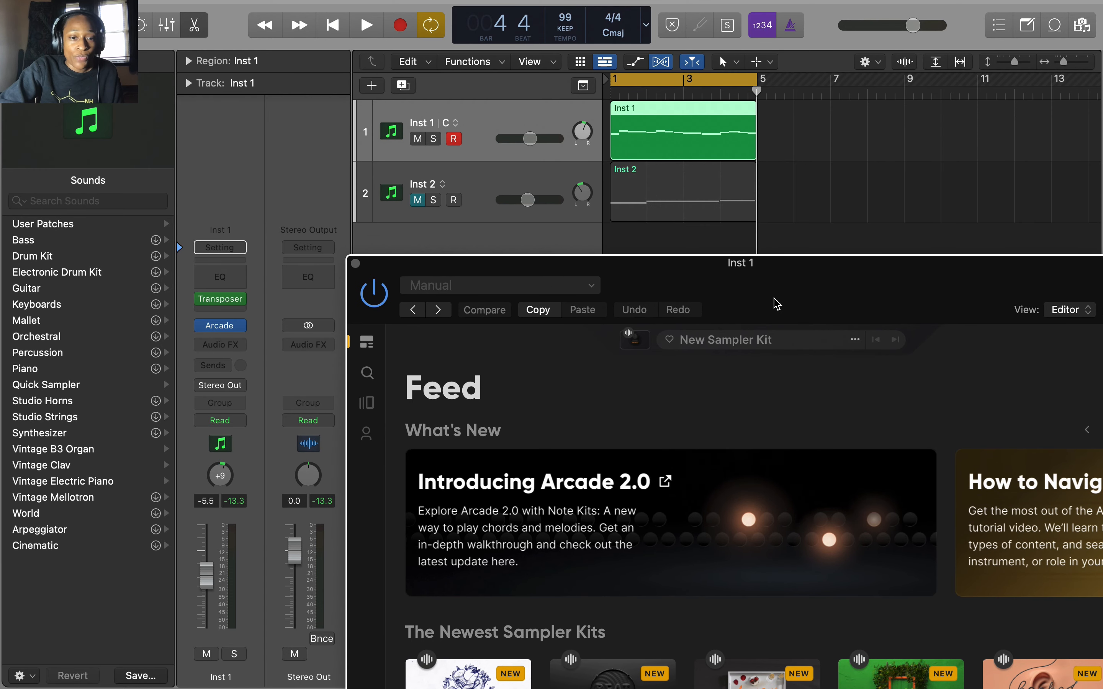
pyautogui.moveTo(231, 332)
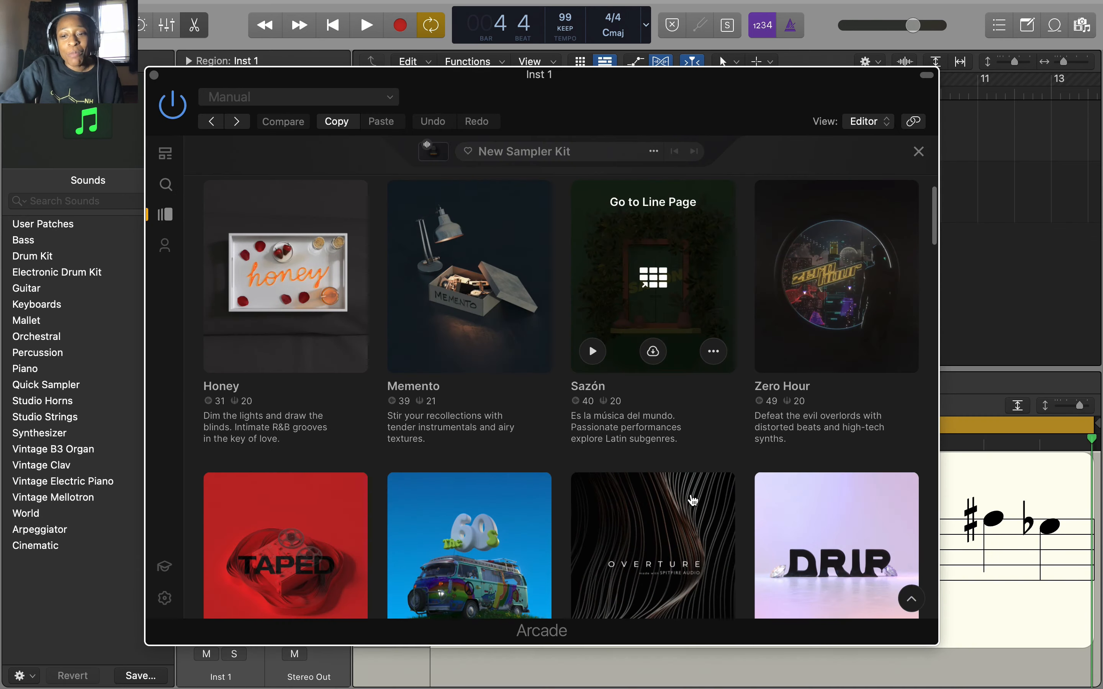
# Open the Drip Line in Arcade and load the Glassy Pluck kit from its Note Kits.
pyautogui.moveTo(692, 500)
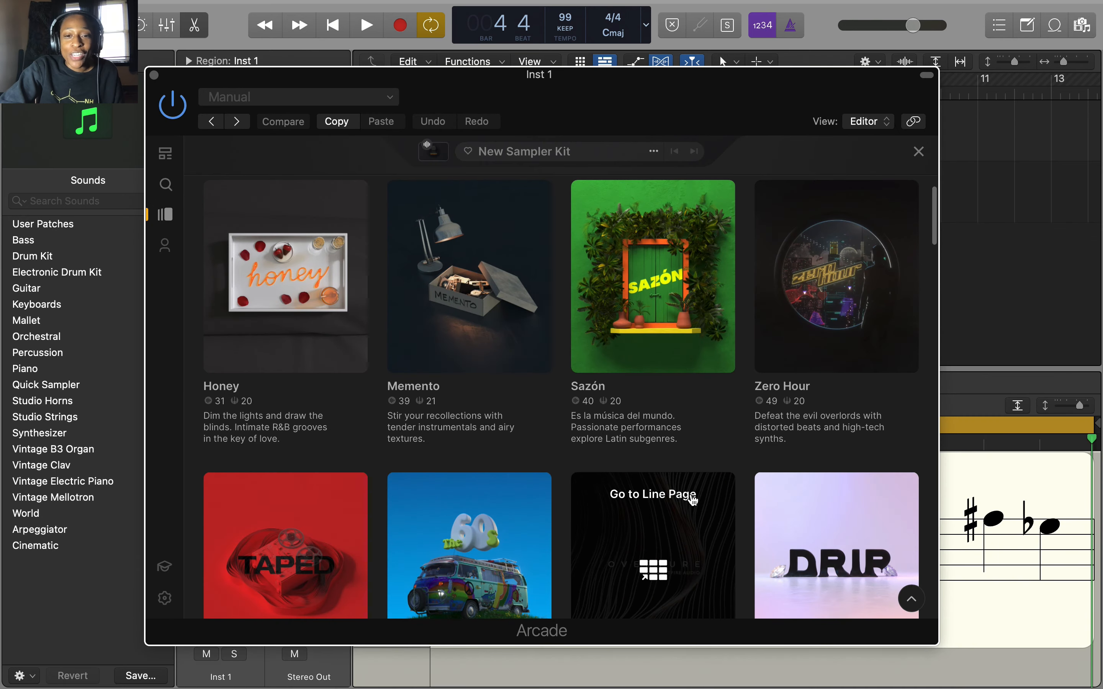
pyautogui.scroll(-2, 692, 499)
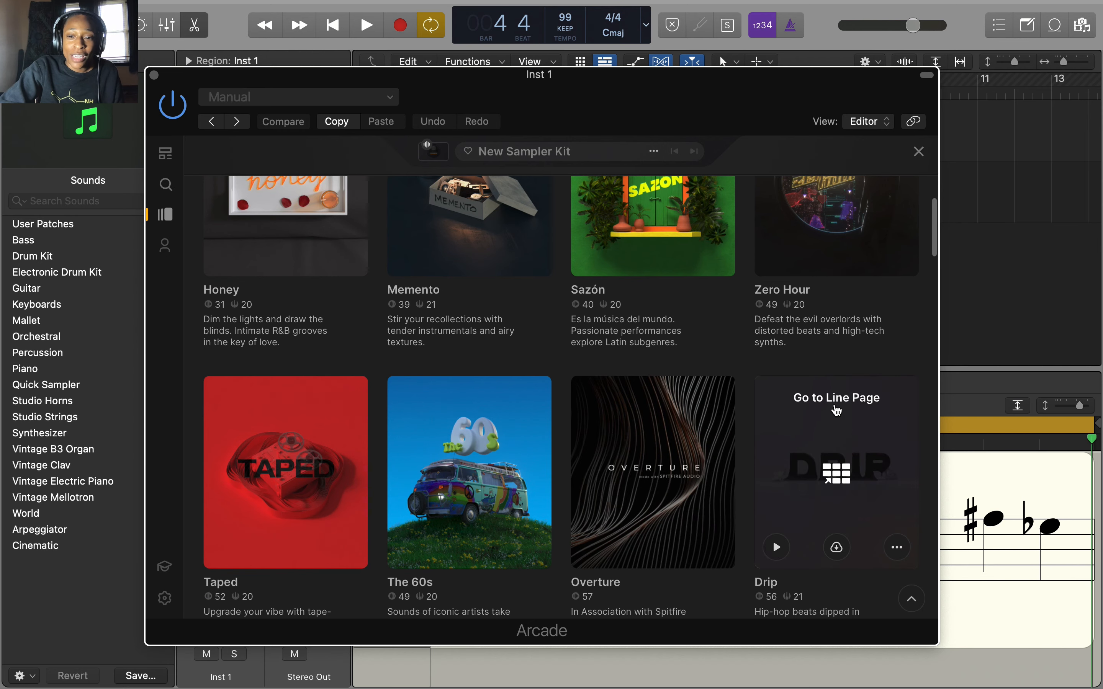
pyautogui.click(837, 414)
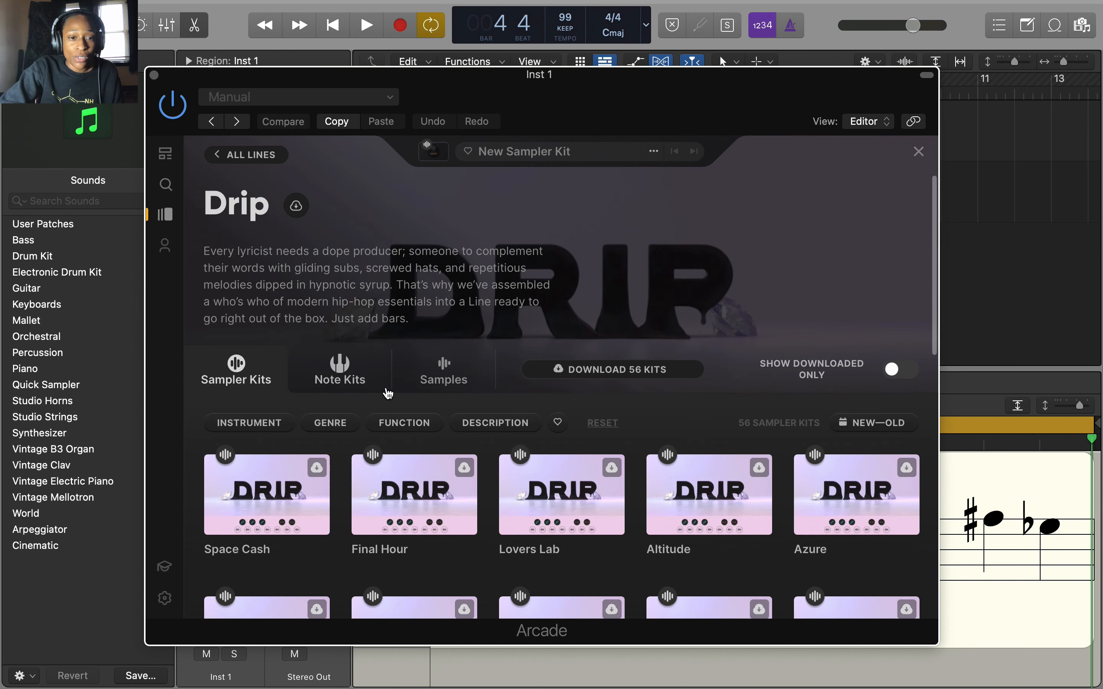
pyautogui.click(335, 369)
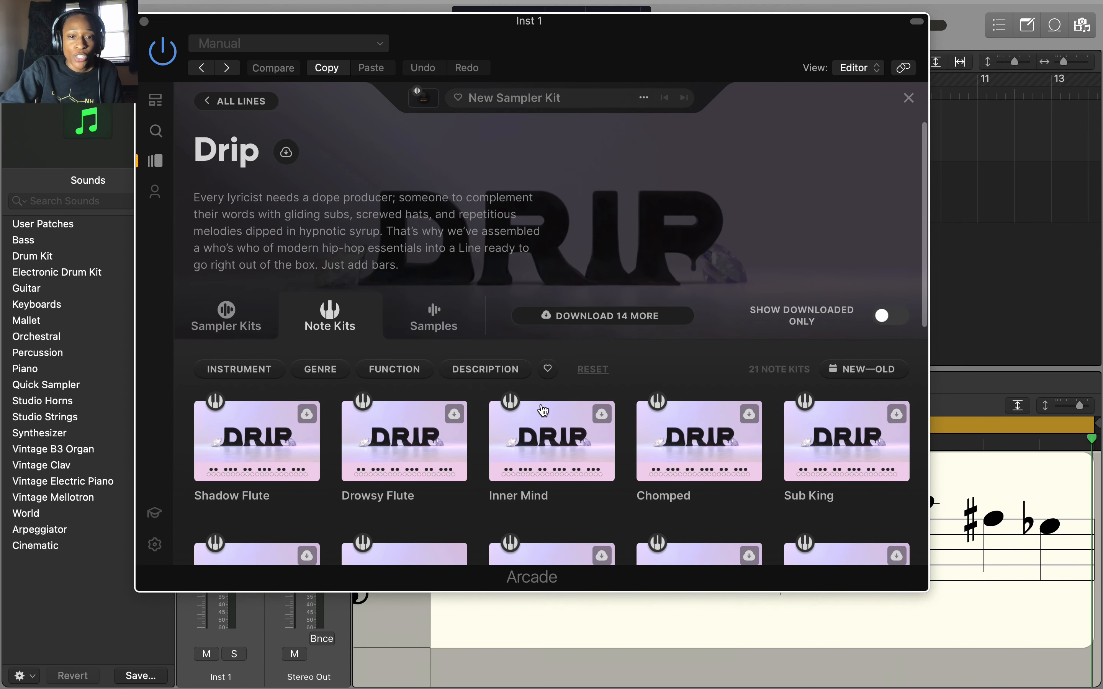
pyautogui.moveTo(531, 422)
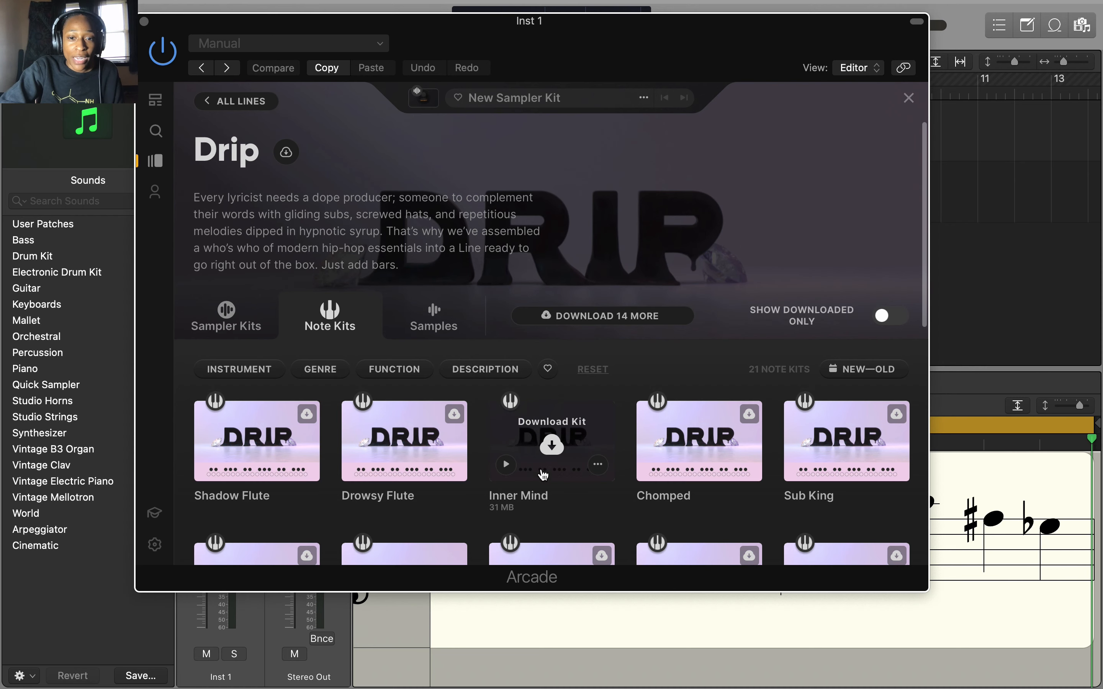
pyautogui.scroll(-5, 547, 500)
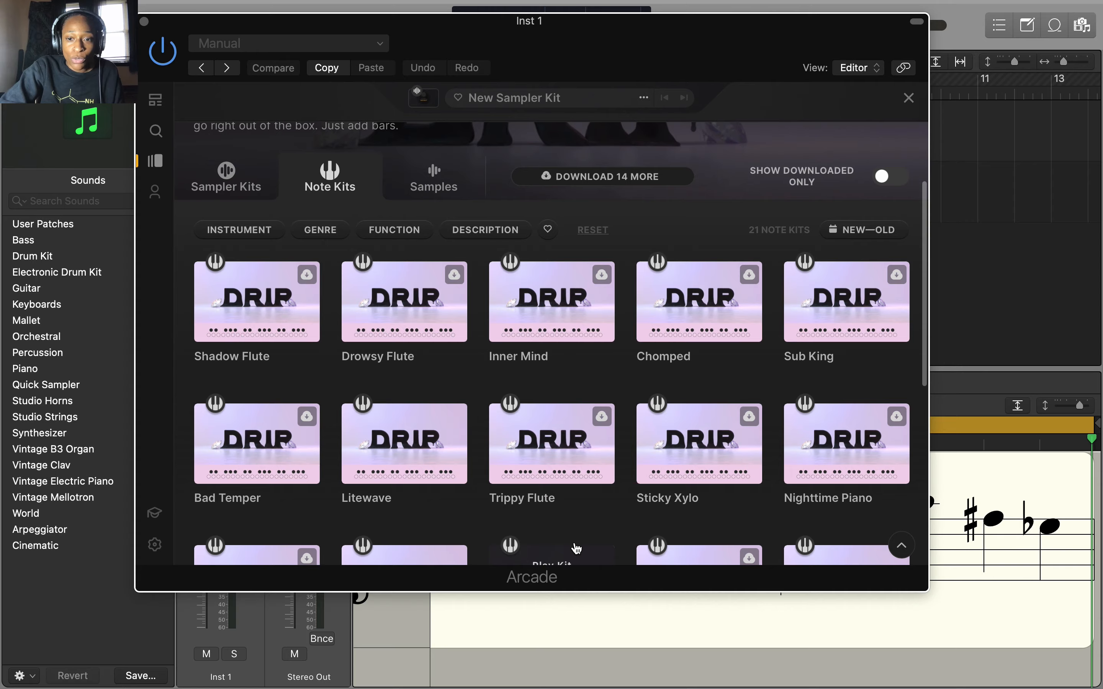
pyautogui.scroll(-3, 575, 548)
pyautogui.scroll(-3, 576, 548)
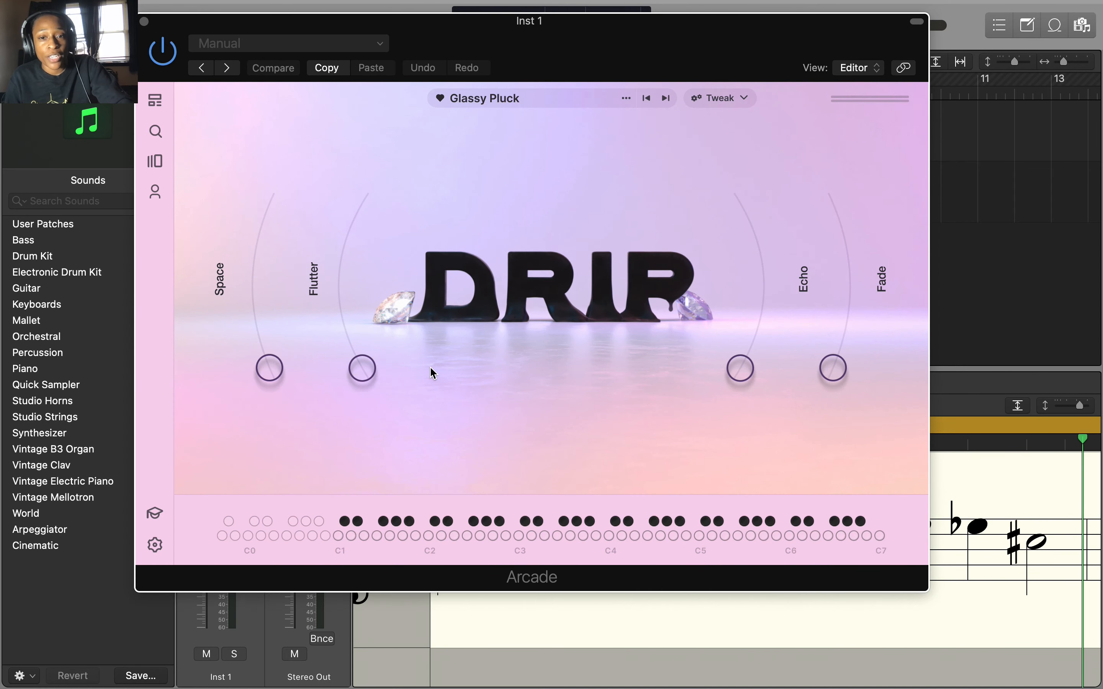
# Play the Inst 1 melody through Glassy Pluck and raise its Space control to slightly below halfway.
pyautogui.press('space')
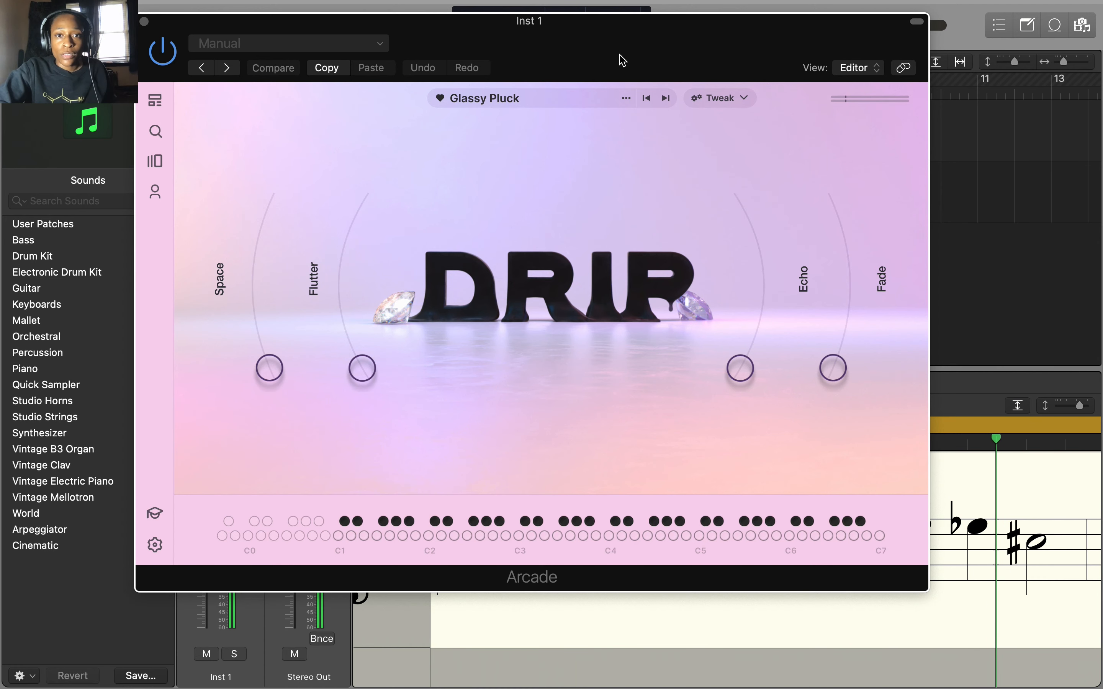
pyautogui.moveTo(269, 368); pyautogui.dragTo(232, 315)
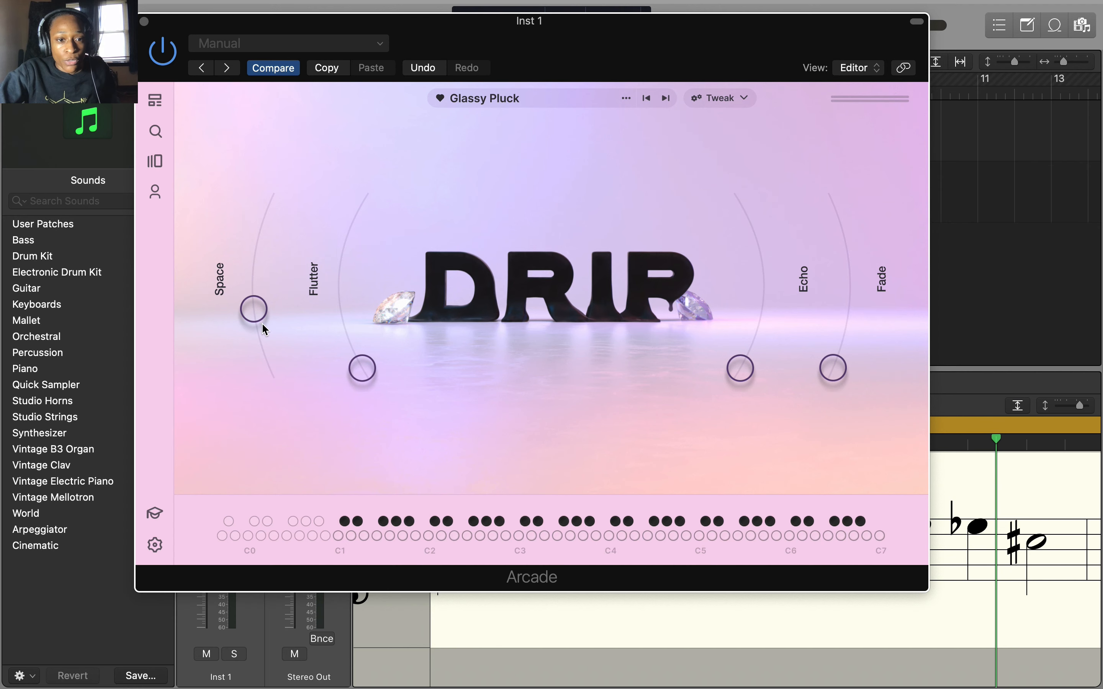
pyautogui.moveTo(254, 309); pyautogui.dragTo(305, 408)
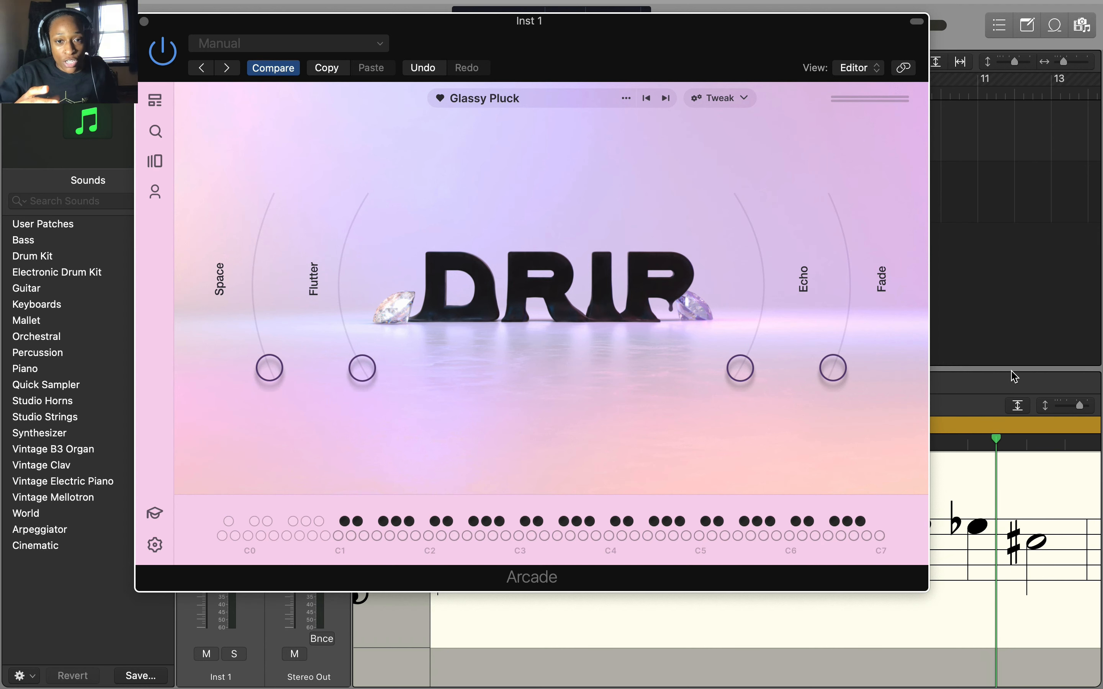
pyautogui.moveTo(276, 377); pyautogui.dragTo(242, 318)
pyautogui.press('space')
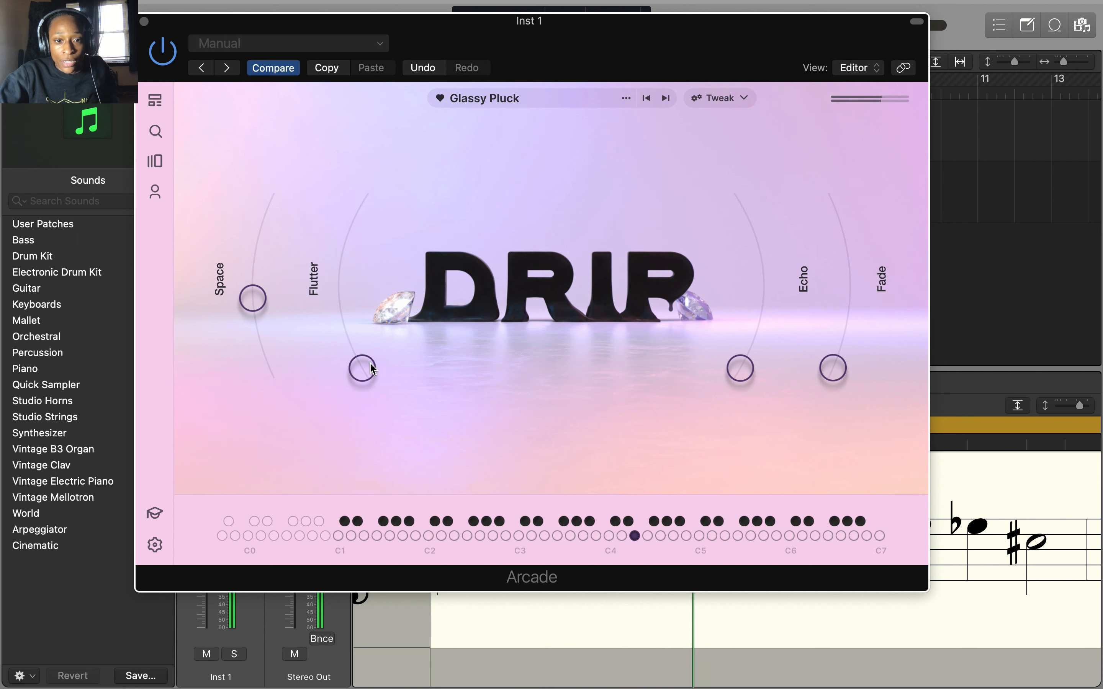
# Raise Glassy Pluck's Flutter to about one third, Space to slightly past halfway and Fade to about two thirds during playback.
pyautogui.moveTo(362, 367); pyautogui.dragTo(321, 304)
pyautogui.moveTo(252, 299); pyautogui.dragTo(252, 273)
pyautogui.moveTo(832, 367); pyautogui.dragTo(842, 308)
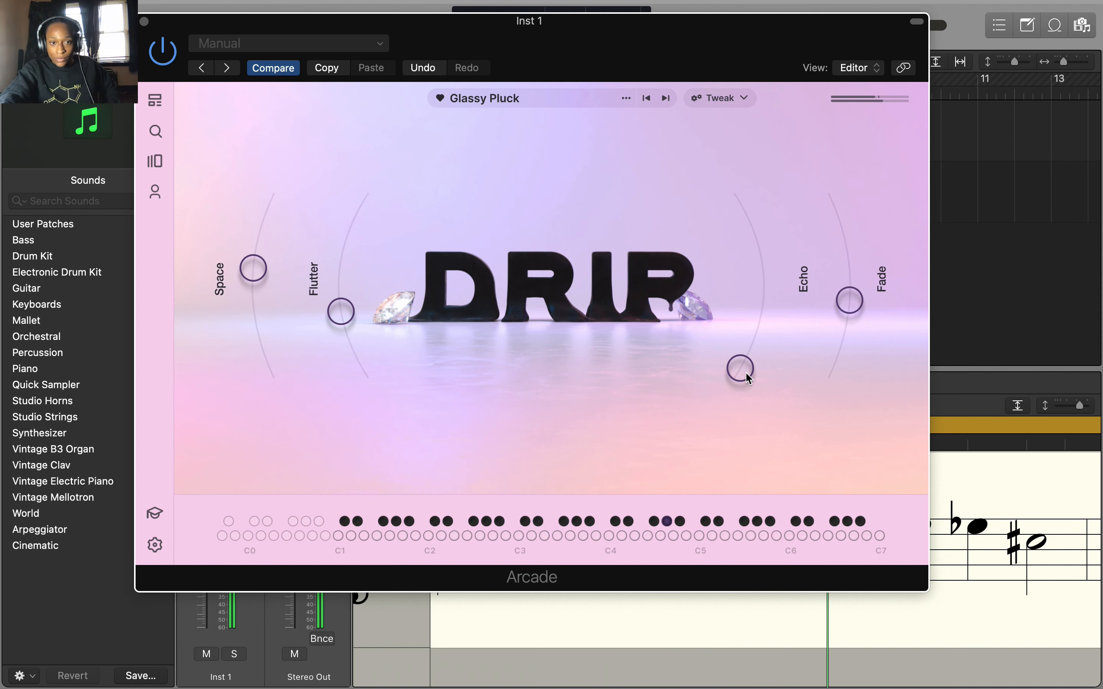
pyautogui.moveTo(848, 306); pyautogui.dragTo(856, 276)
pyautogui.moveTo(341, 312)
pyautogui.mouseDown()
pyautogui.moveTo(345, 247)
pyautogui.moveTo(331, 308)
pyautogui.mouseUp()
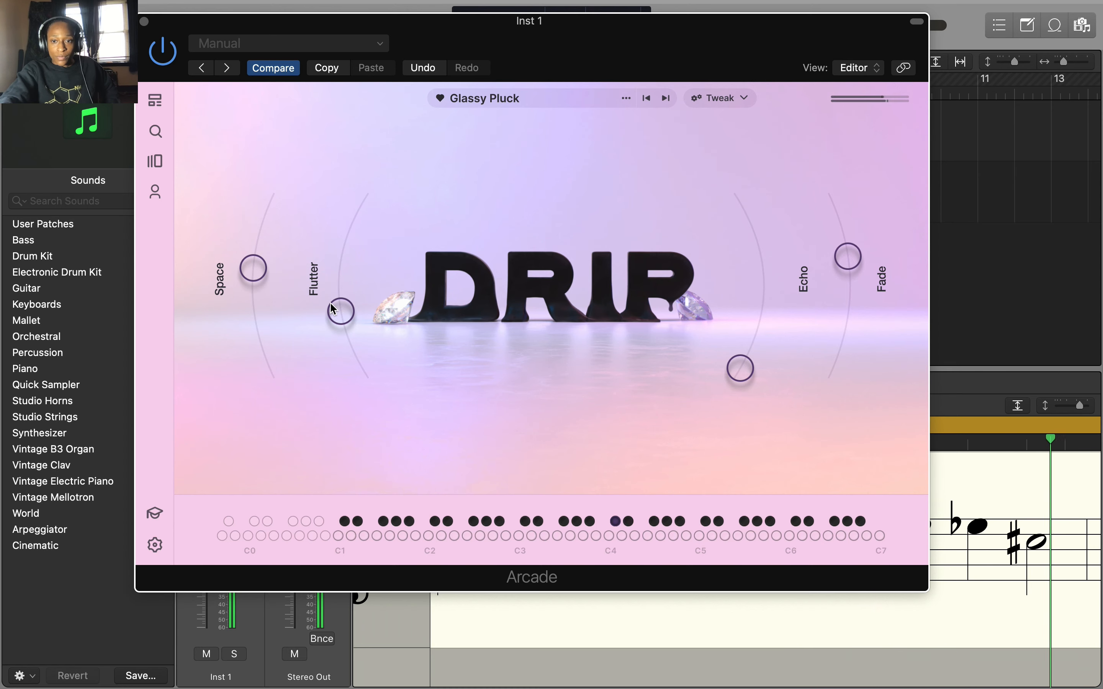
# Move the Arcade window clear of the transport and briefly replay the melody with the adjusted Glassy Pluck sound.
pyautogui.moveTo(586, 79); pyautogui.dragTo(616, 122)
pyautogui.press('space')
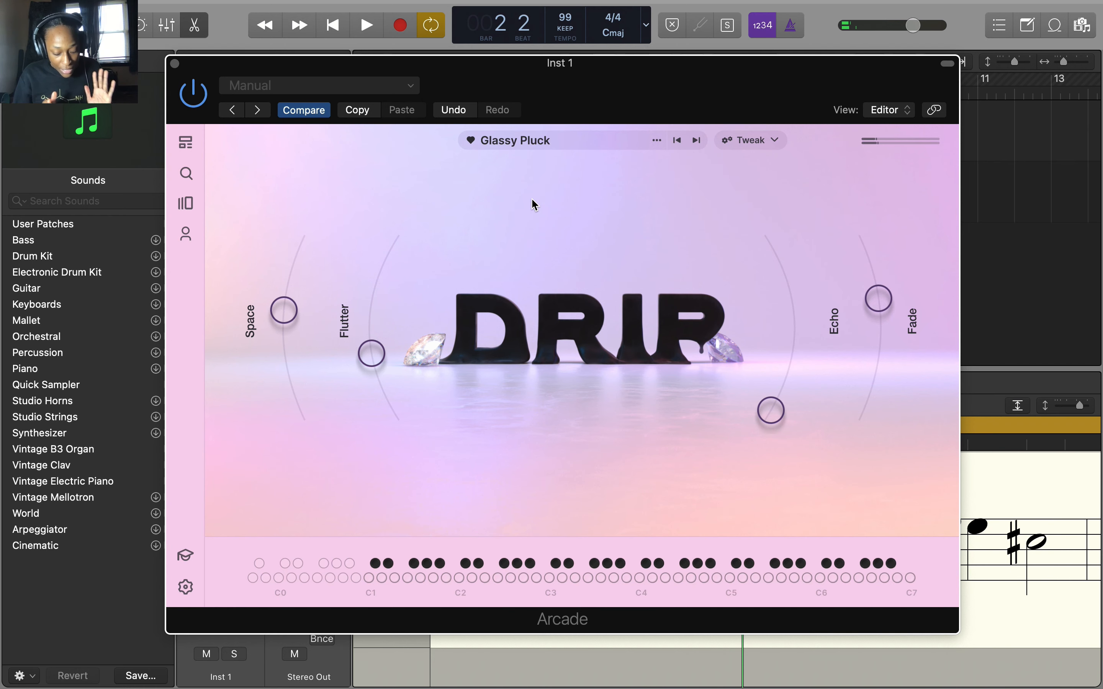
pyautogui.press('space')
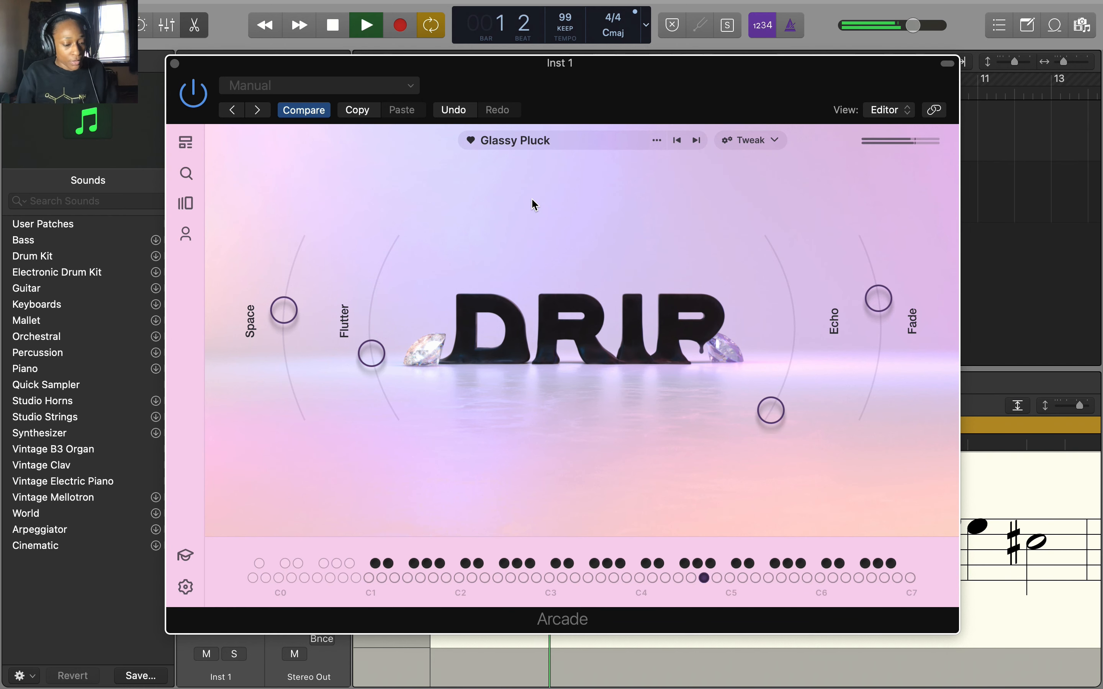
pyautogui.press('space')
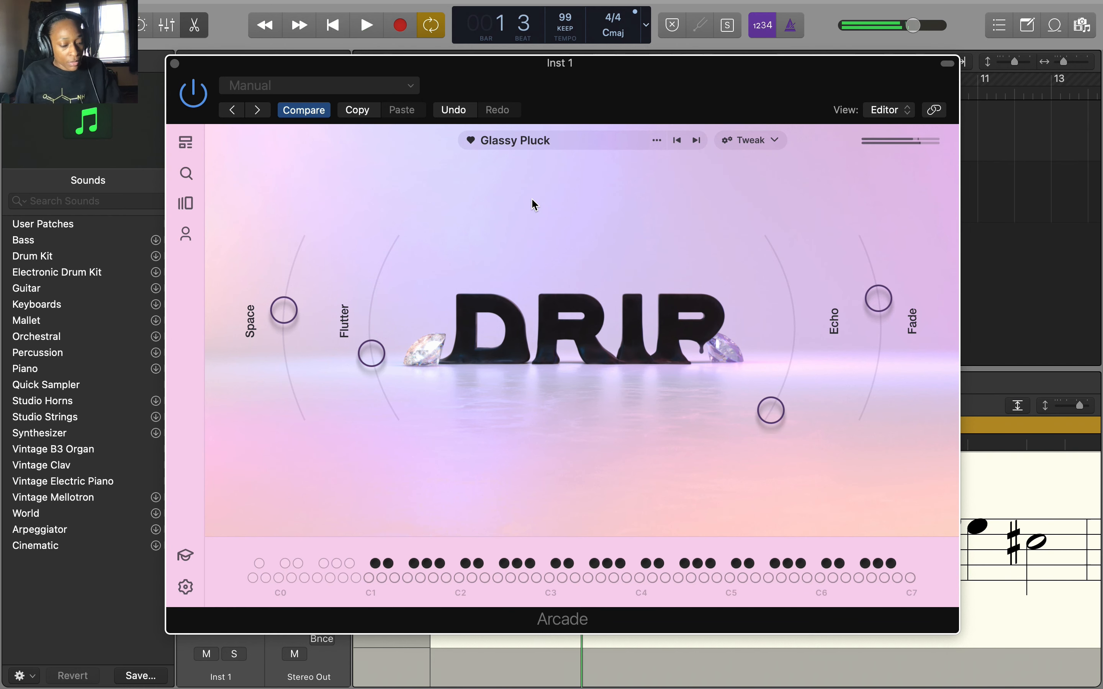
# Examine Glassy Pluck's Tweak settings, going through the Layer Edit, Mixer and Modulation pages.
pyautogui.click(754, 143)
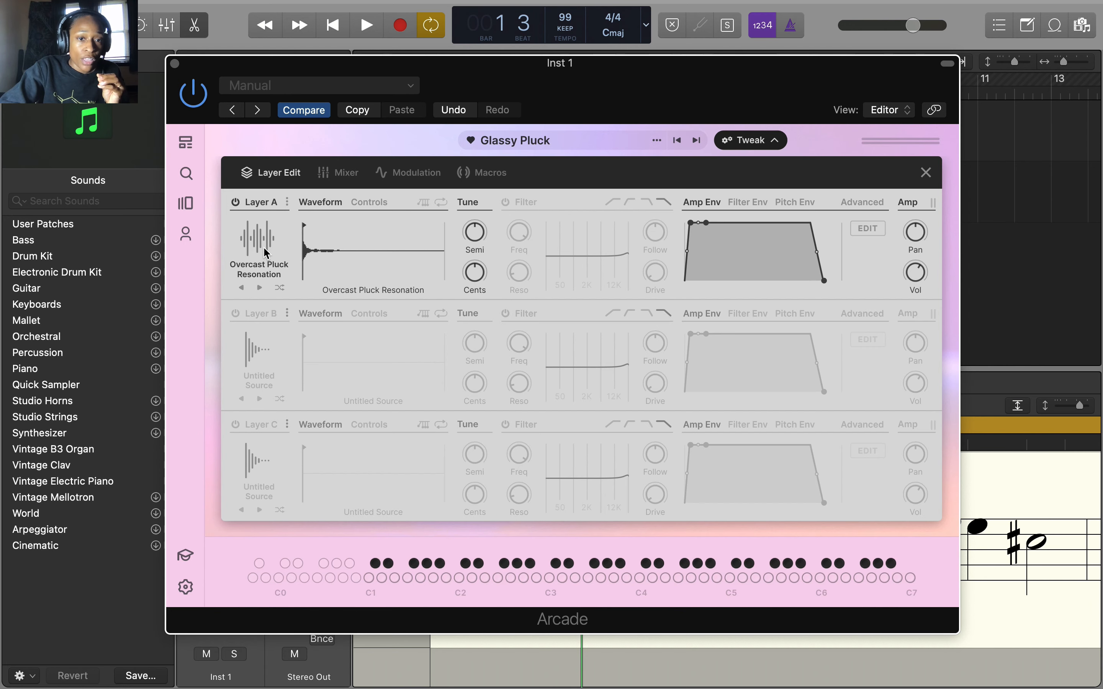
pyautogui.click(337, 179)
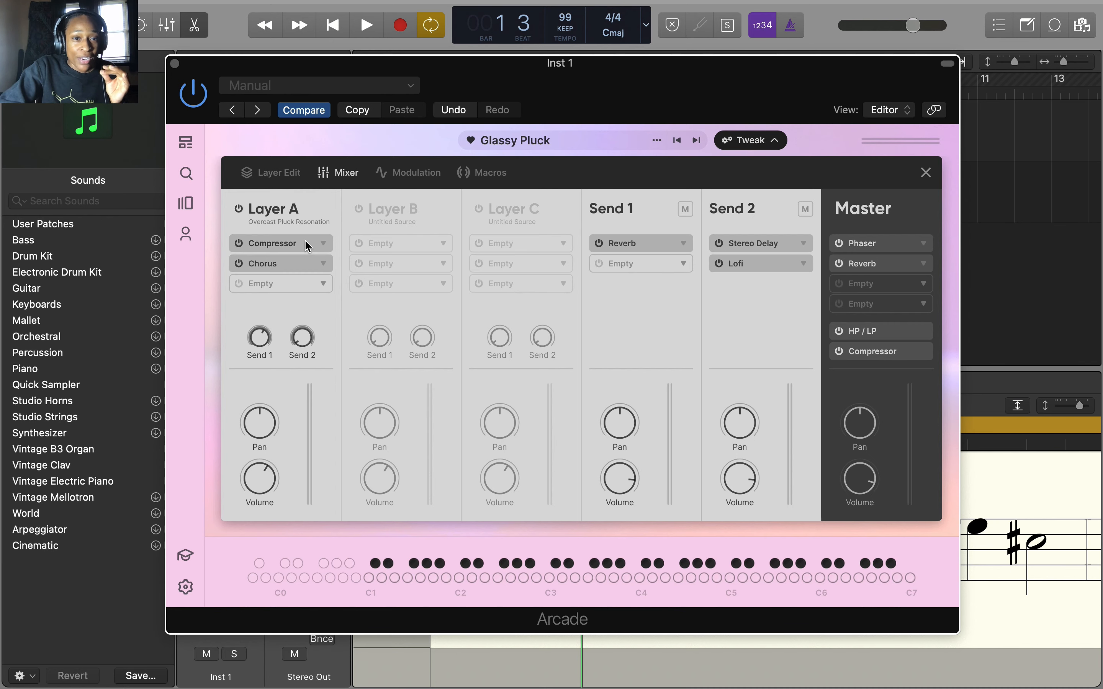
pyautogui.click(417, 174)
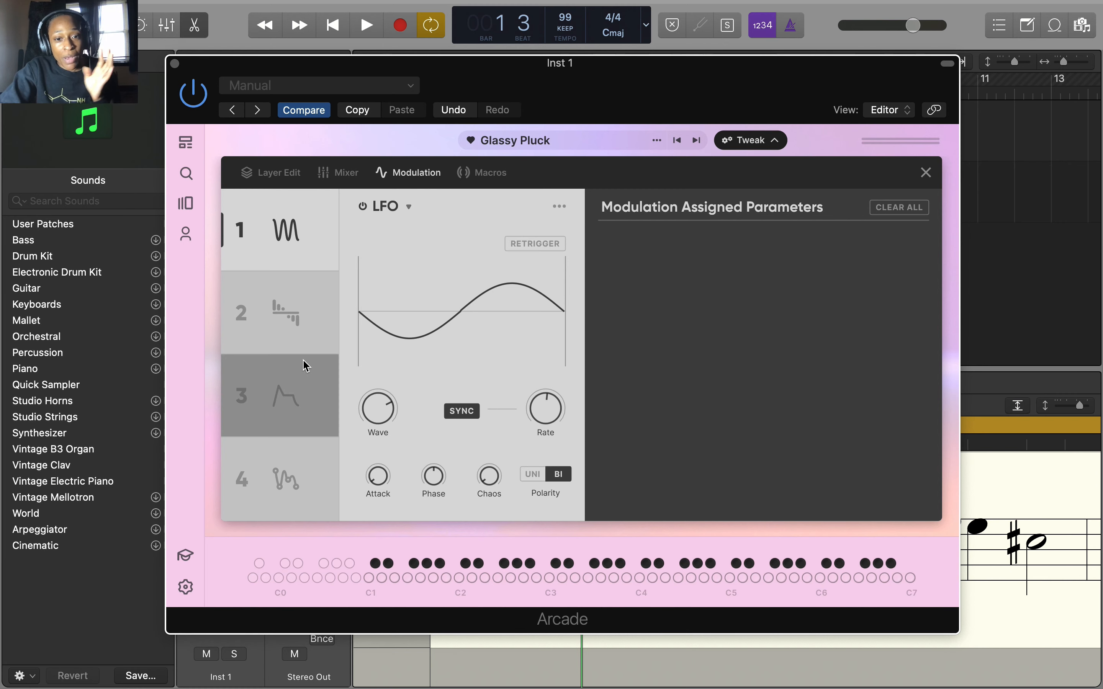
# View Glassy Pluck's Macros page, return to Layer Edit and briefly play the Inst 1 melody.
pyautogui.click(497, 183)
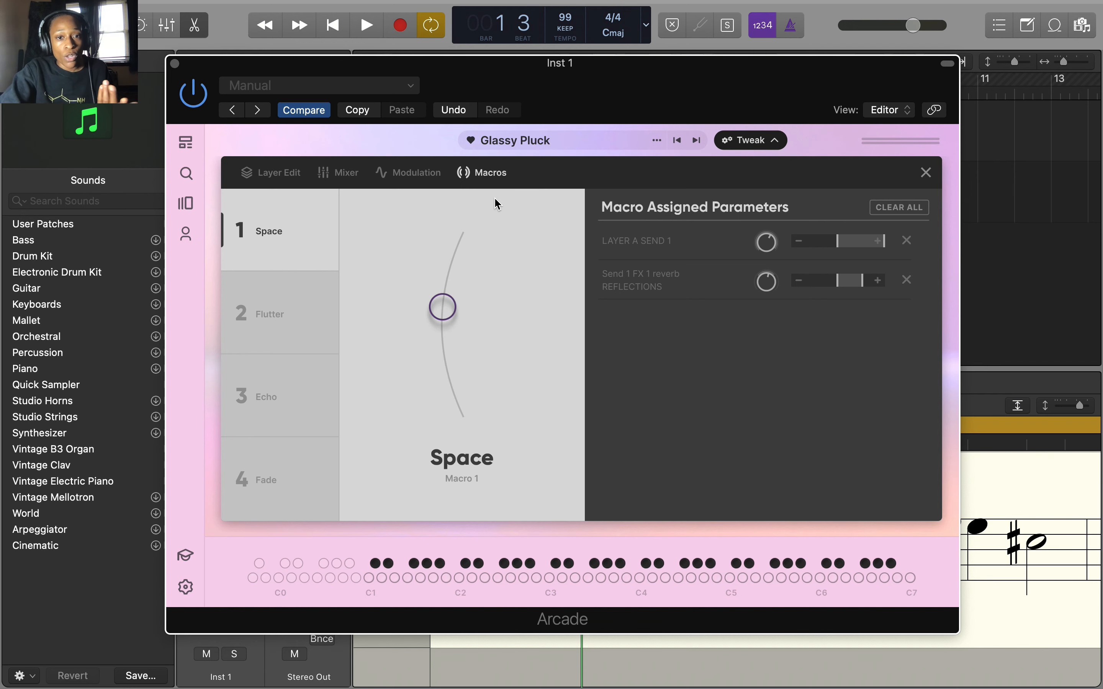
pyautogui.click(260, 179)
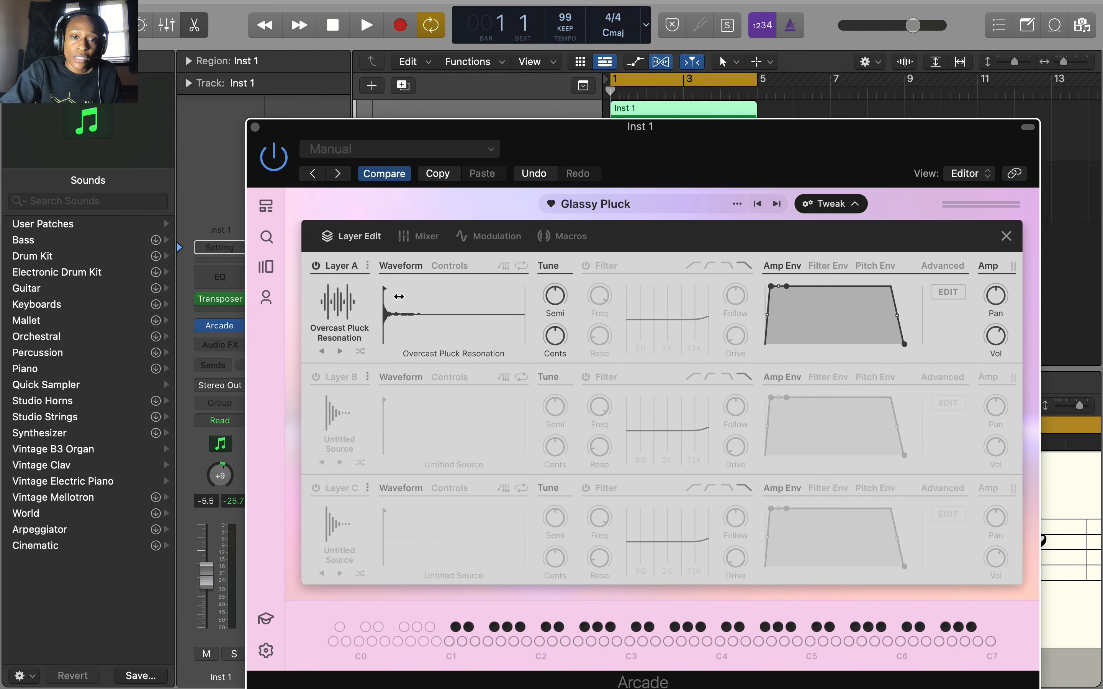
pyautogui.press('space')
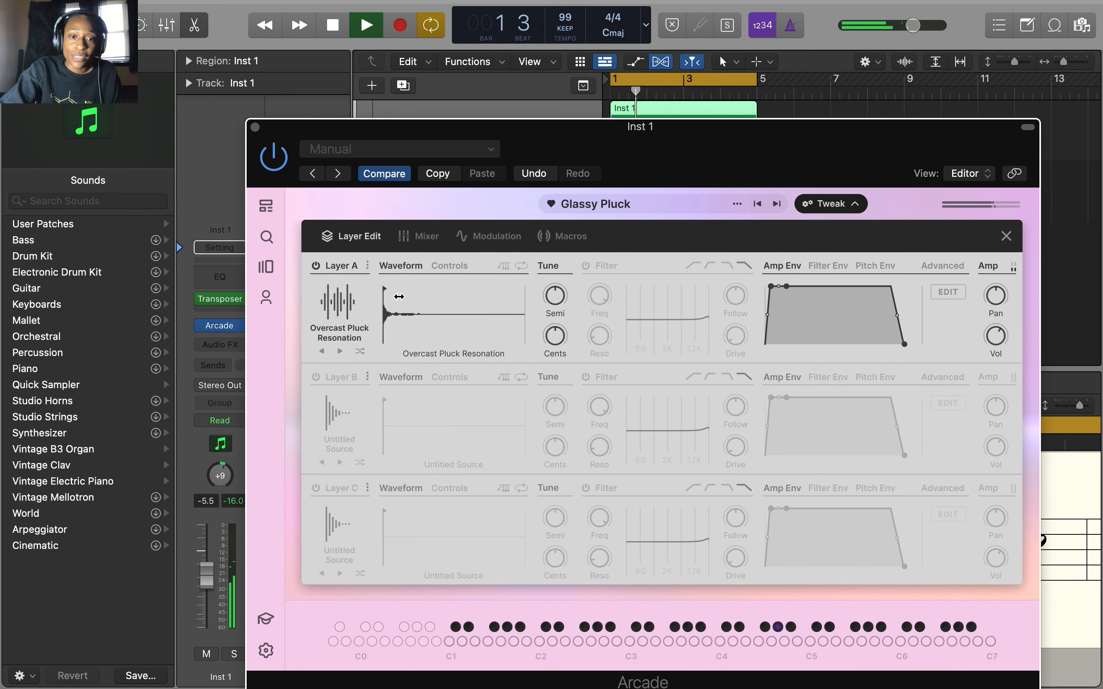
pyautogui.press('space')
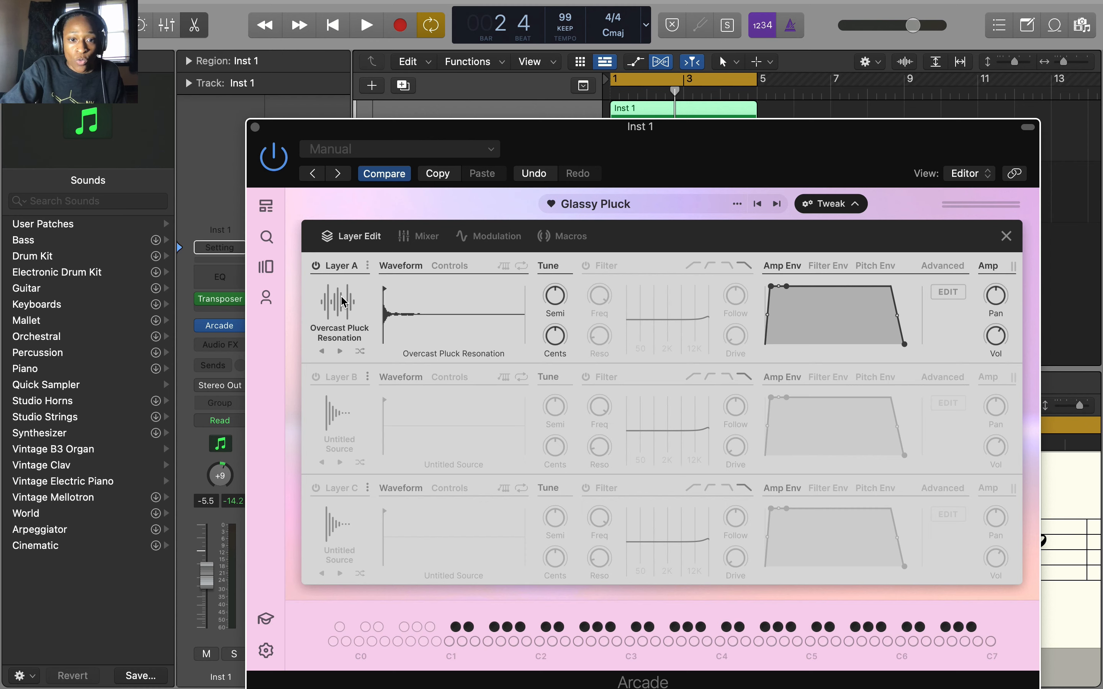
# Turn on Layer B, open its Source Browser and move the Arcade window so that it is fully visible.
pyautogui.click(315, 377)
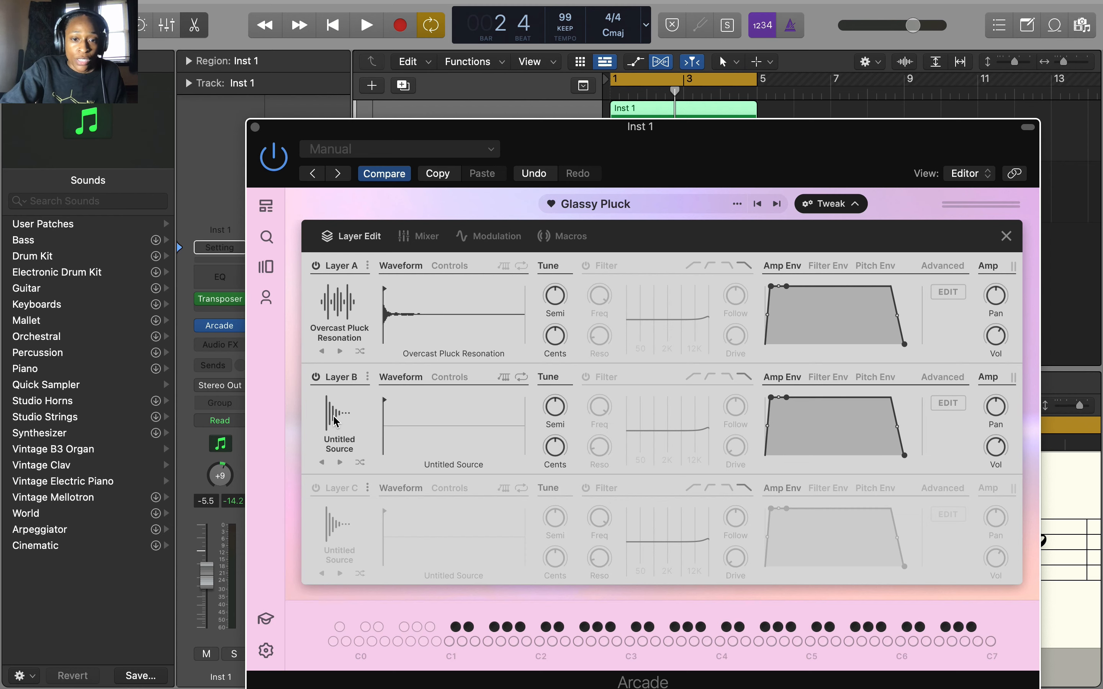
pyautogui.click(330, 405)
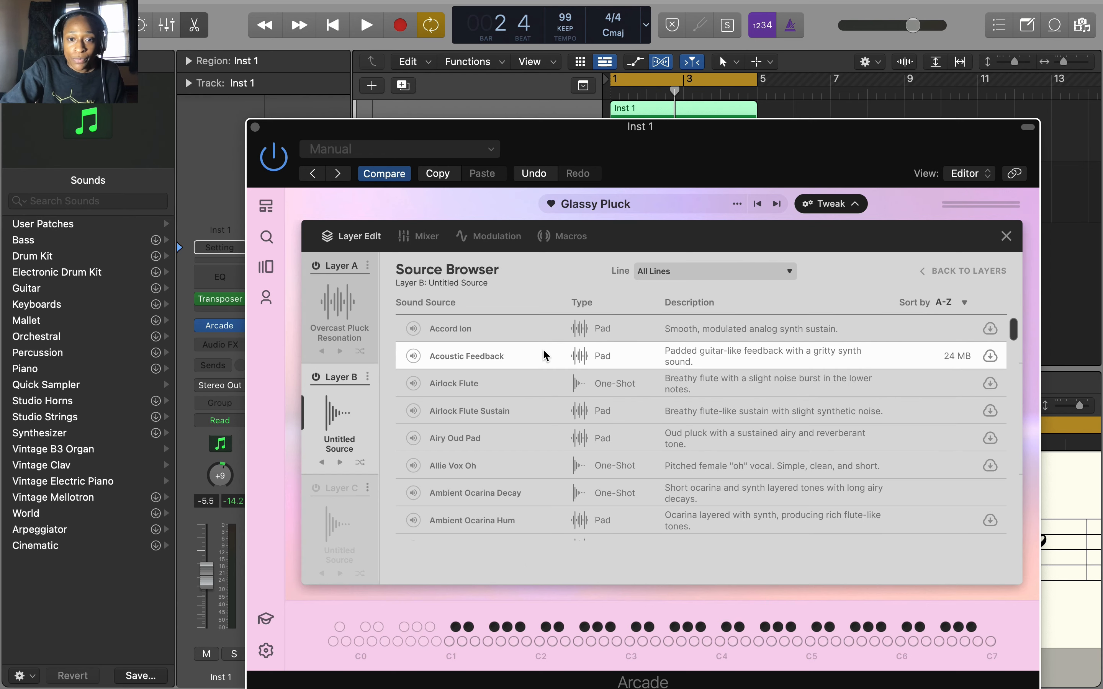
pyautogui.moveTo(719, 167); pyautogui.dragTo(637, 84)
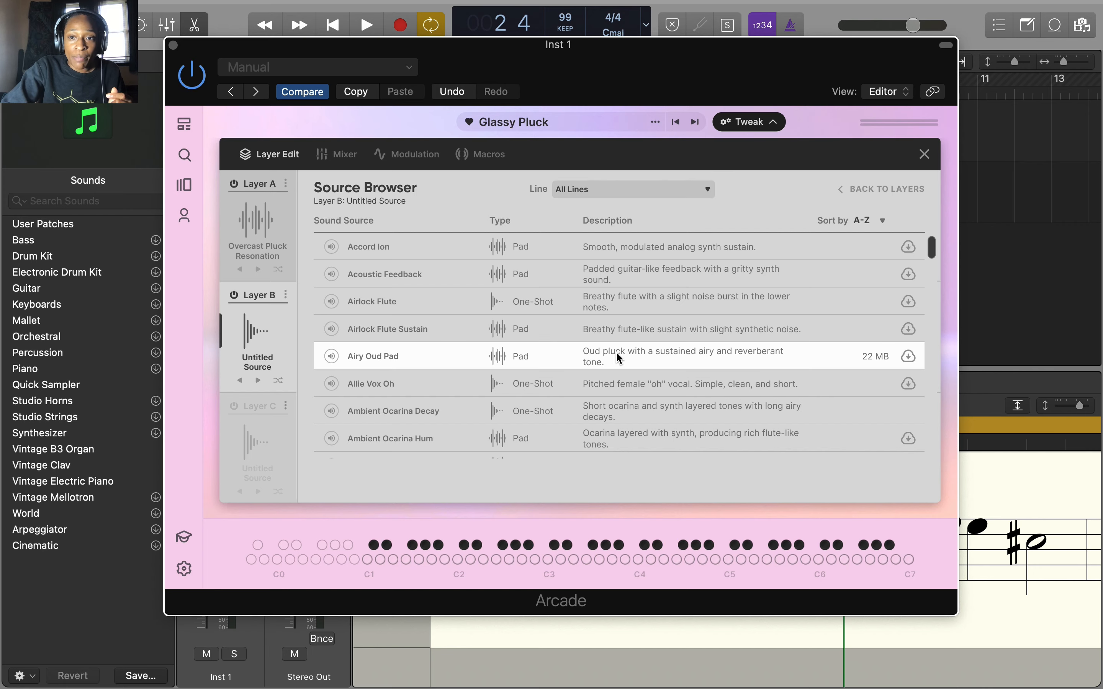
# Look through the sound sources and available lines, and filter Layer B's source list to the Hooked line.
pyautogui.scroll(-20, 616, 352)
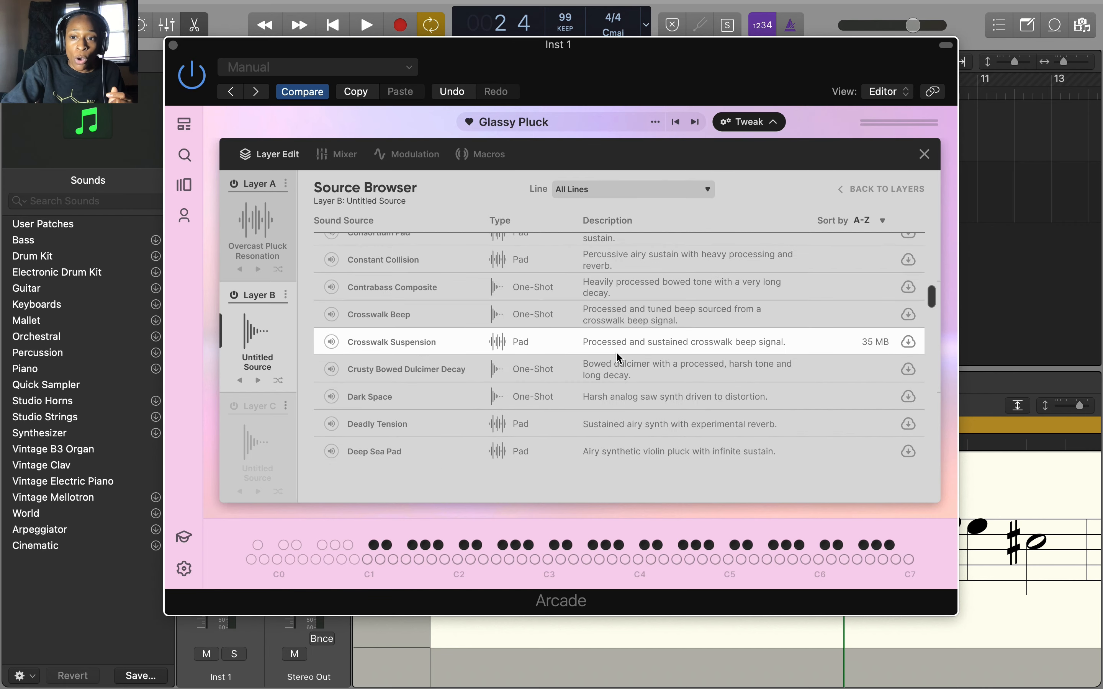
pyautogui.scroll(-20, 617, 354)
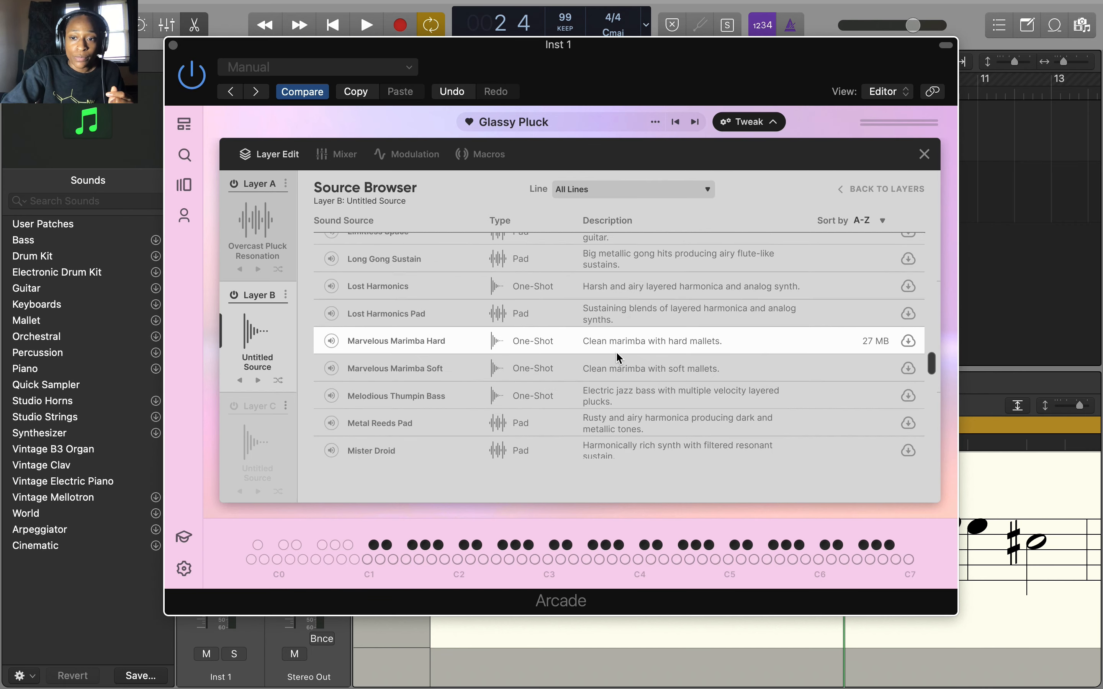
pyautogui.scroll(-20, 616, 352)
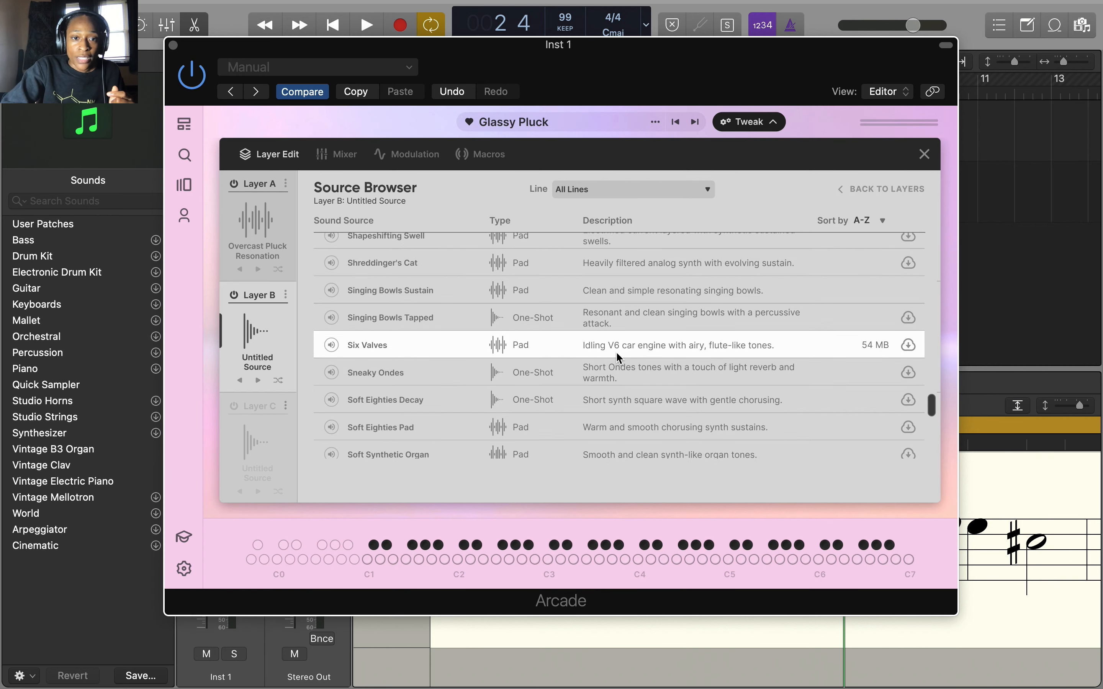
pyautogui.click(707, 189)
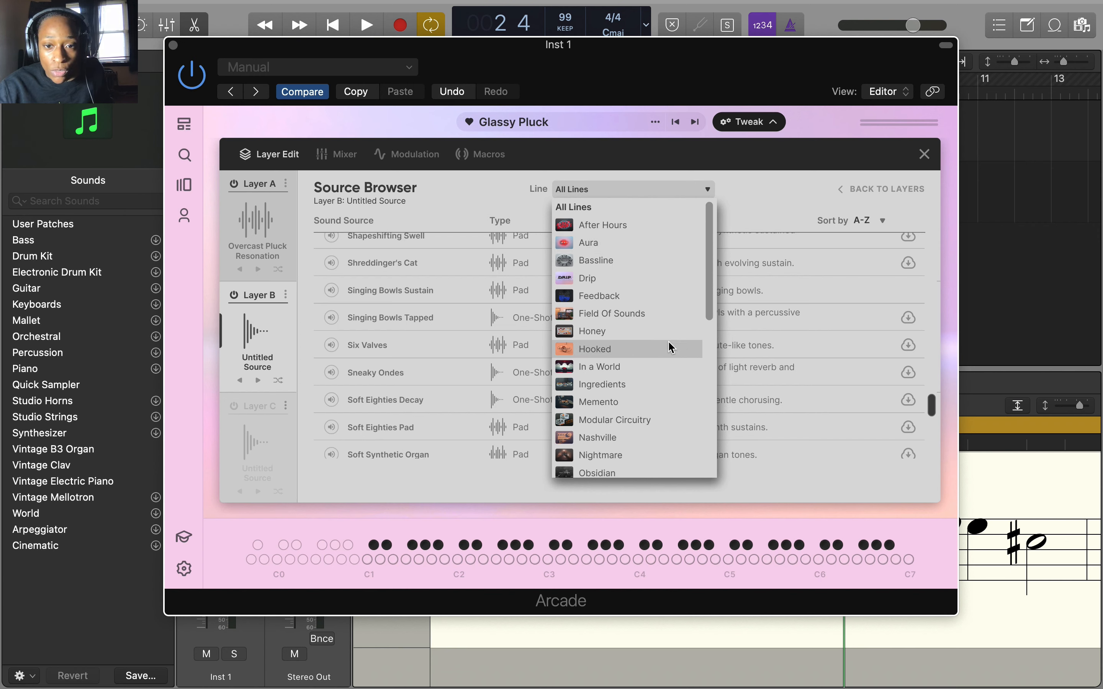
pyautogui.scroll(-2, 665, 410)
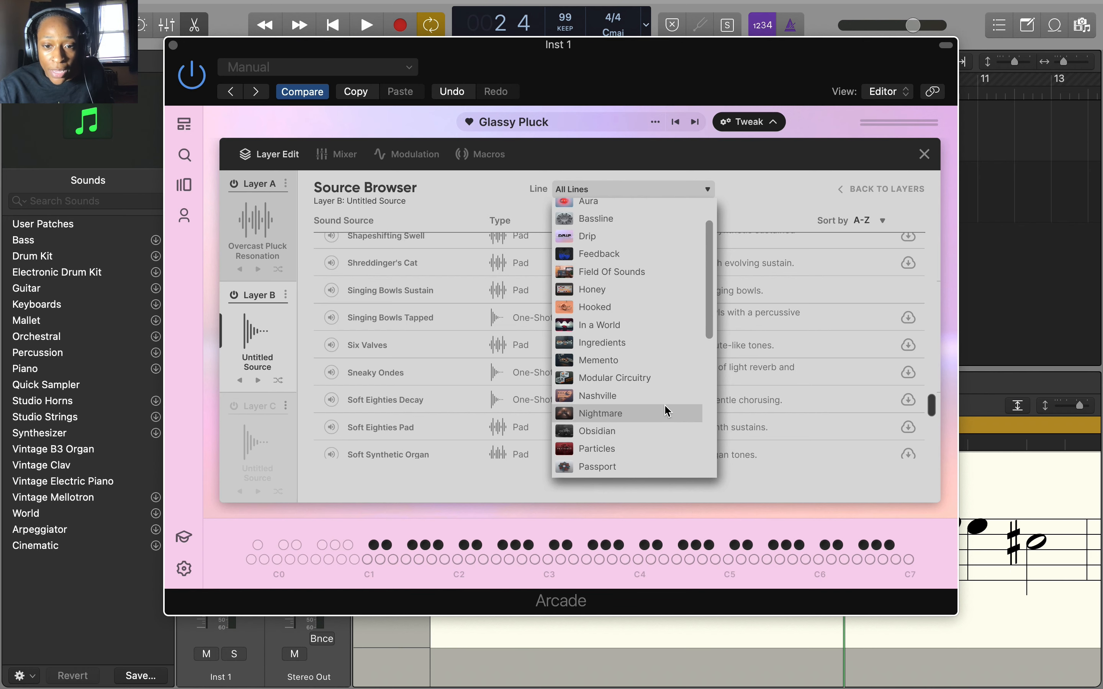
pyautogui.scroll(-1, 663, 413)
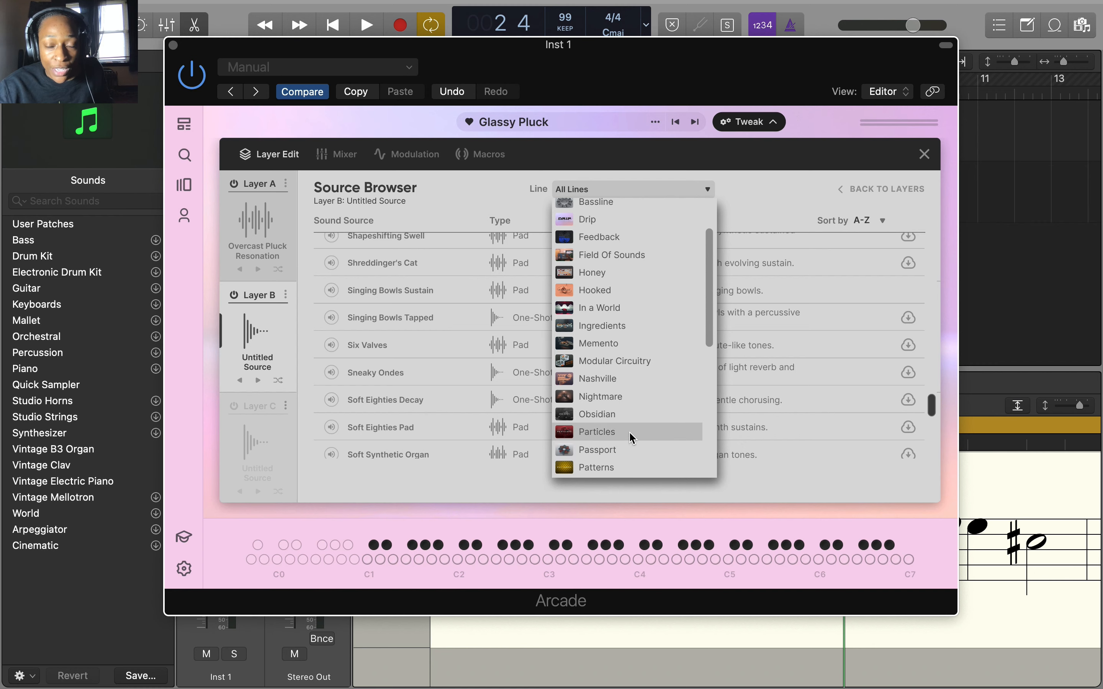
pyautogui.scroll(-2, 628, 433)
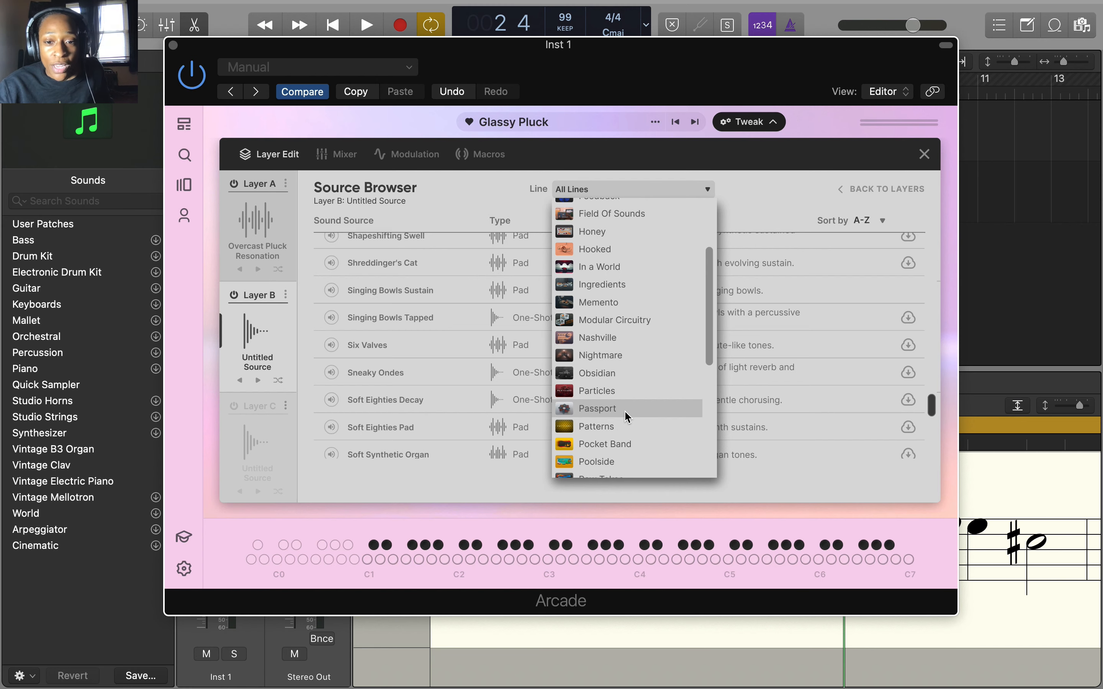
pyautogui.scroll(-1, 625, 413)
pyautogui.scroll(-3, 626, 424)
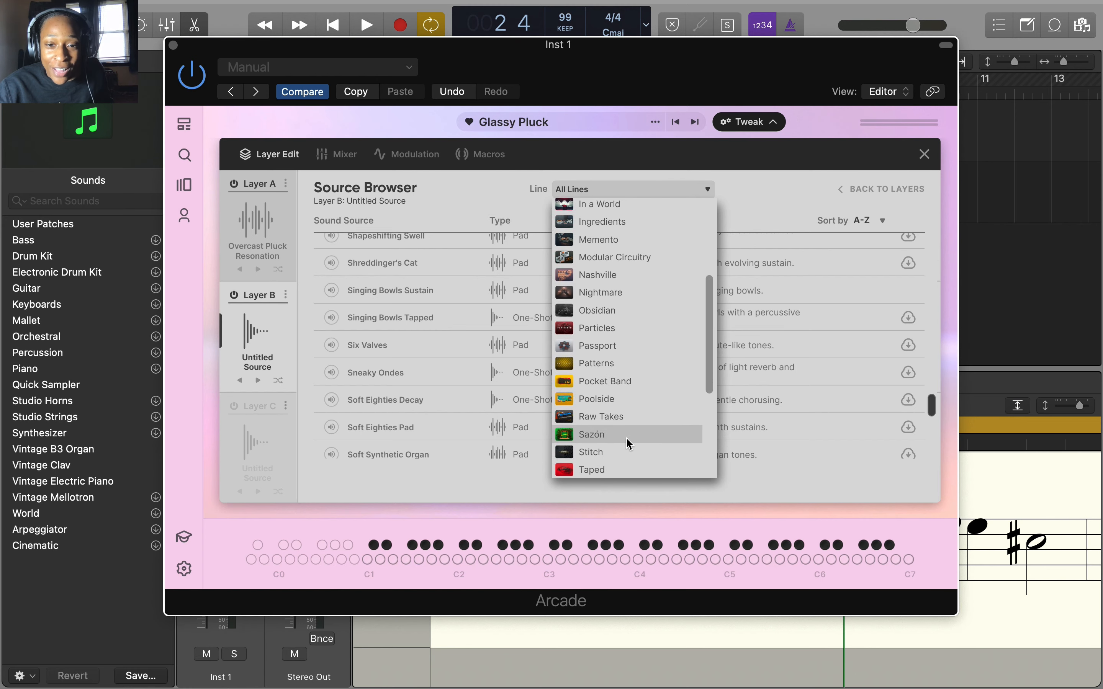
pyautogui.scroll(-4, 627, 449)
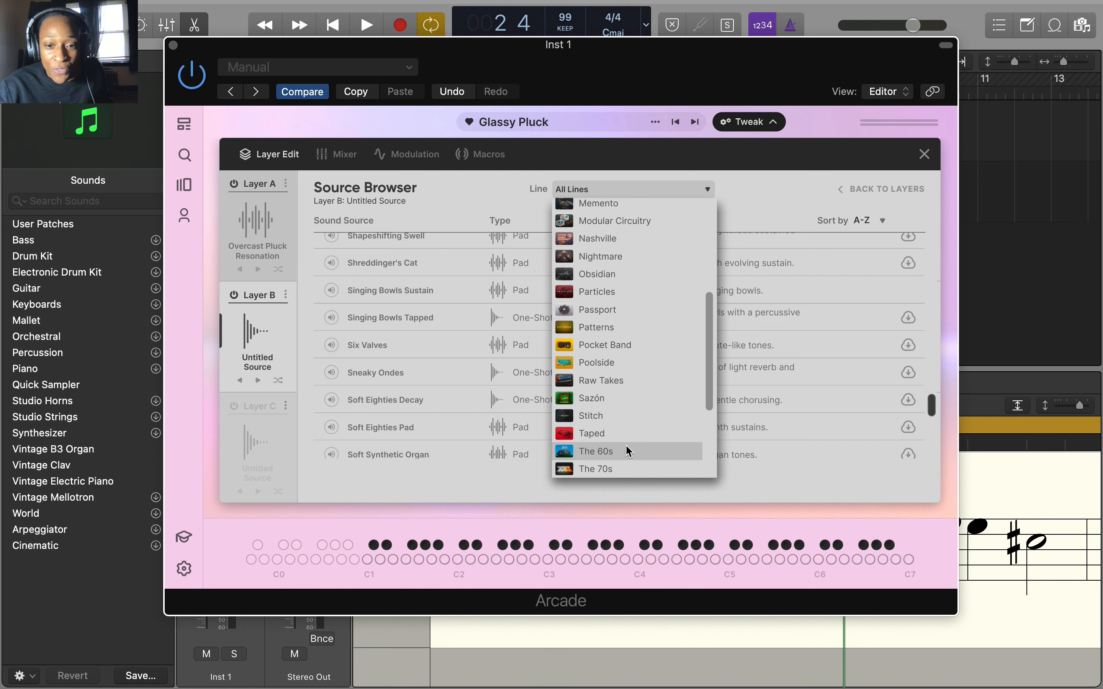
pyautogui.scroll(-3, 627, 451)
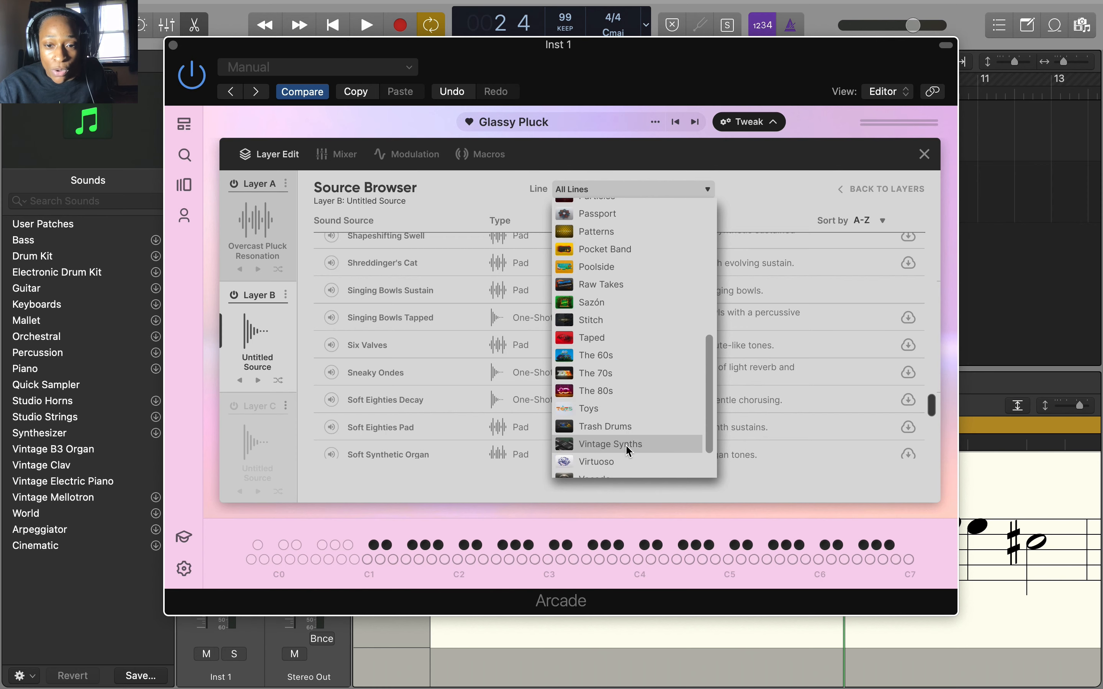
pyautogui.scroll(15, 613, 365)
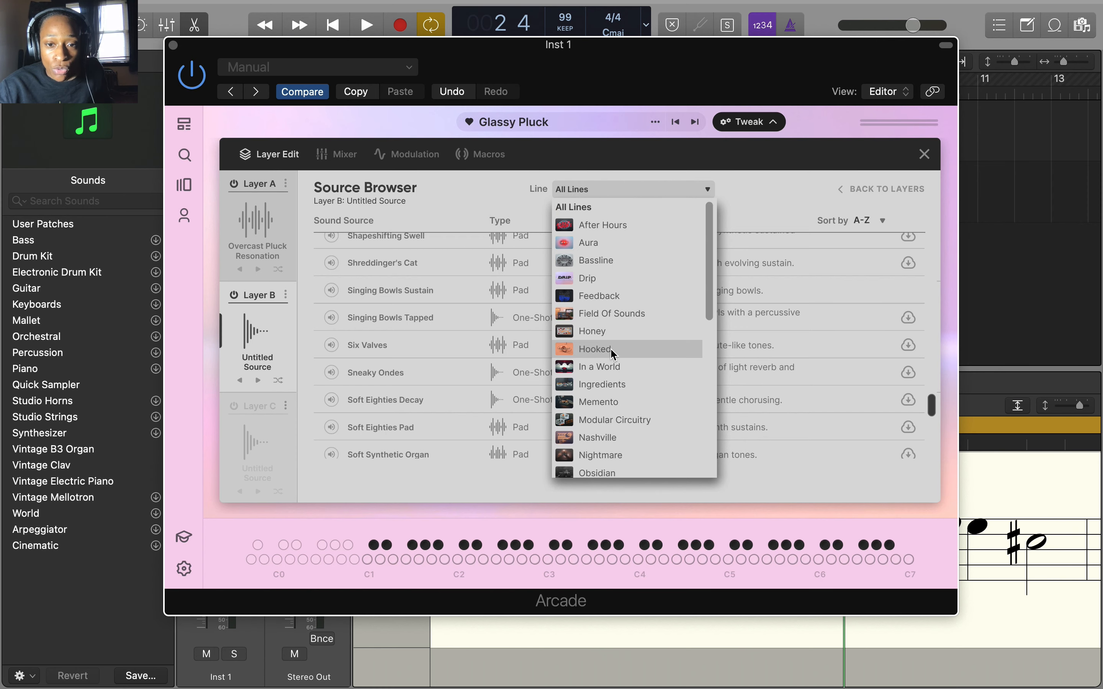
pyautogui.click(610, 349)
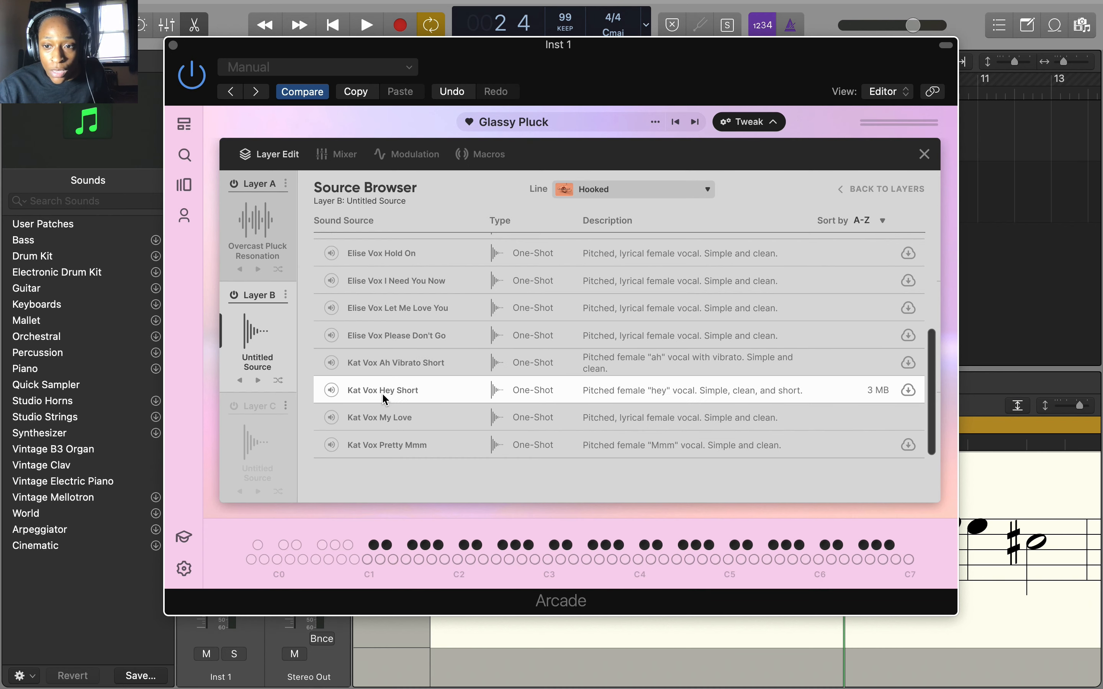
# Preview the Hooked vocals Kat Vox My Love, Kat Vox Pretty Mmm and Elise Vox I Need You Now.
pyautogui.click(331, 418)
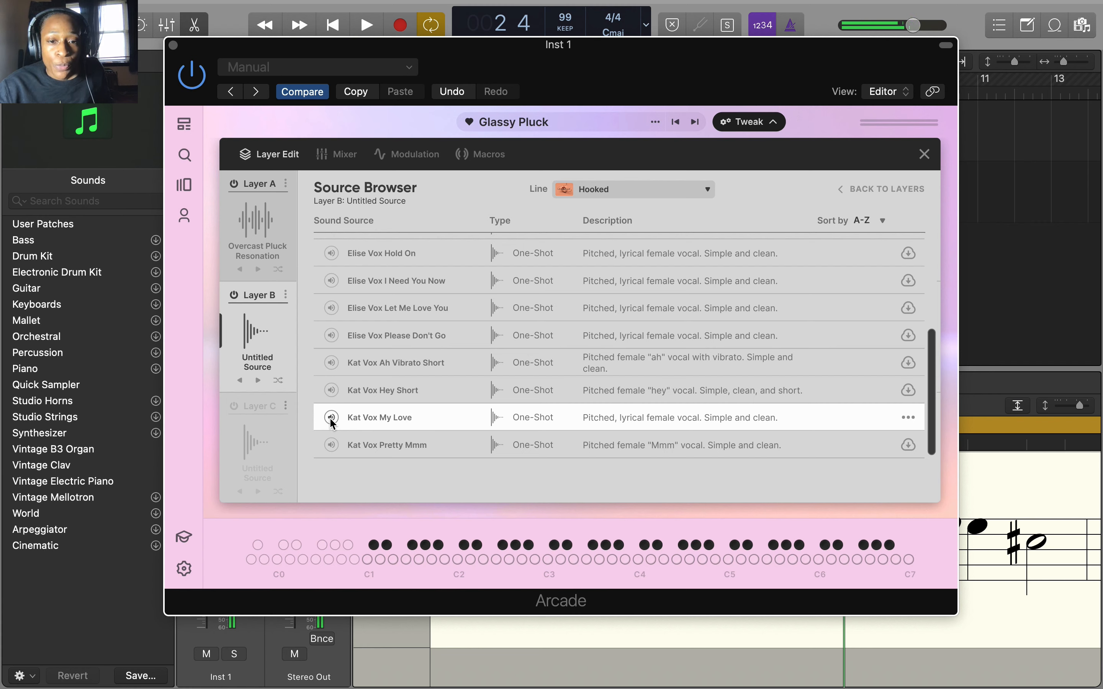
pyautogui.click(330, 417)
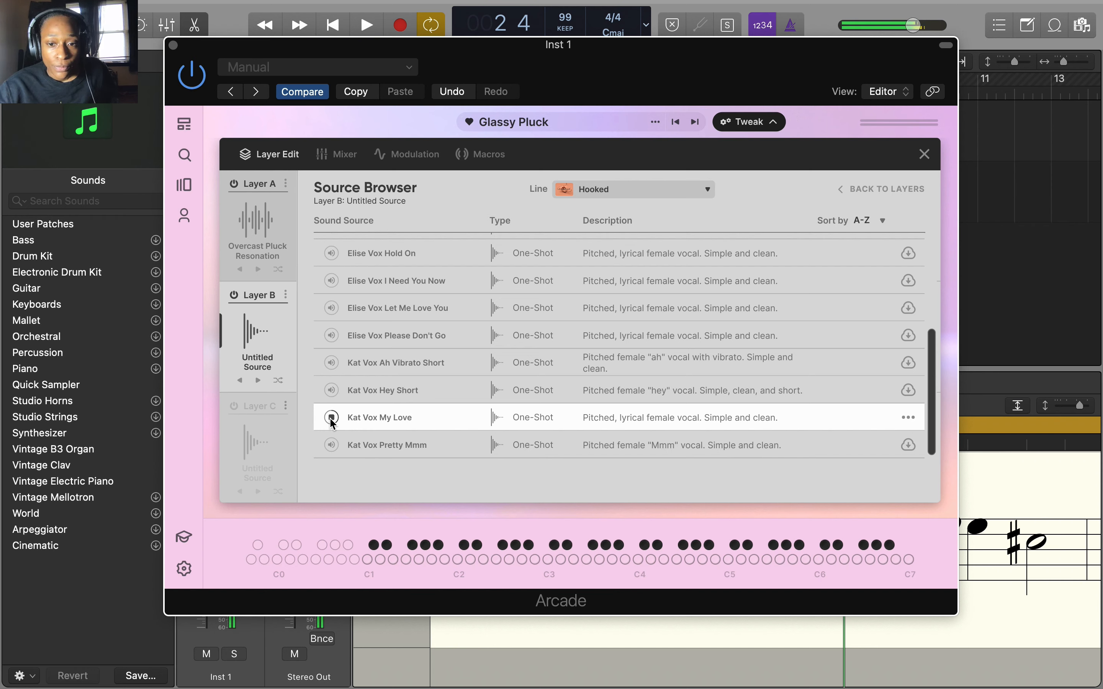
pyautogui.click(331, 445)
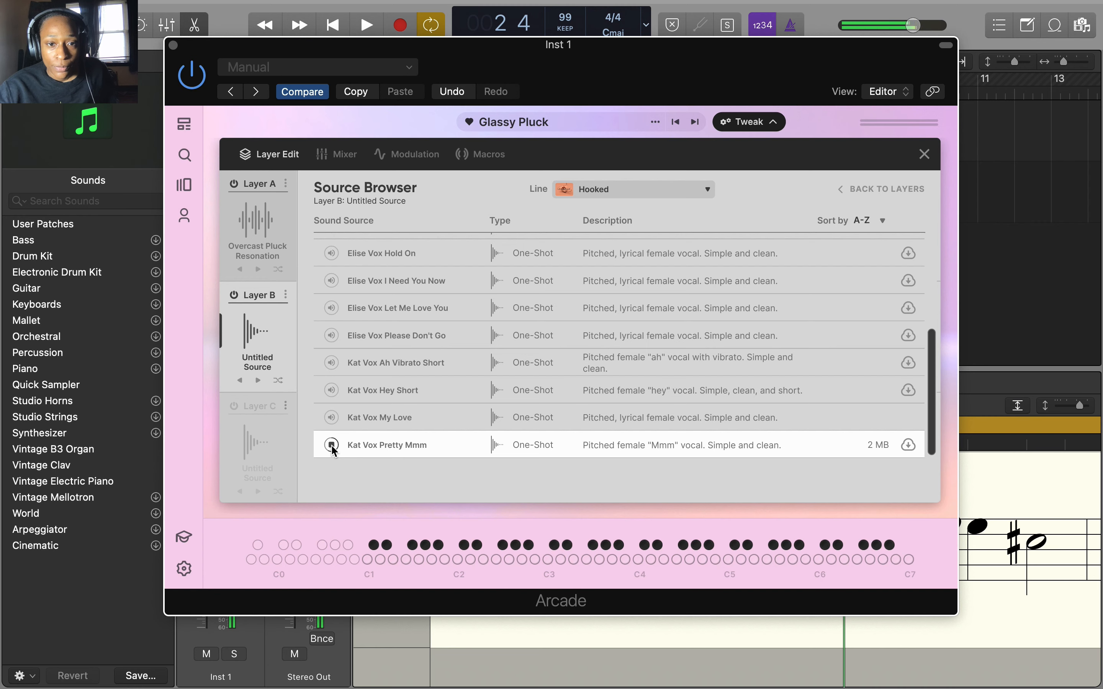
pyautogui.click(332, 281)
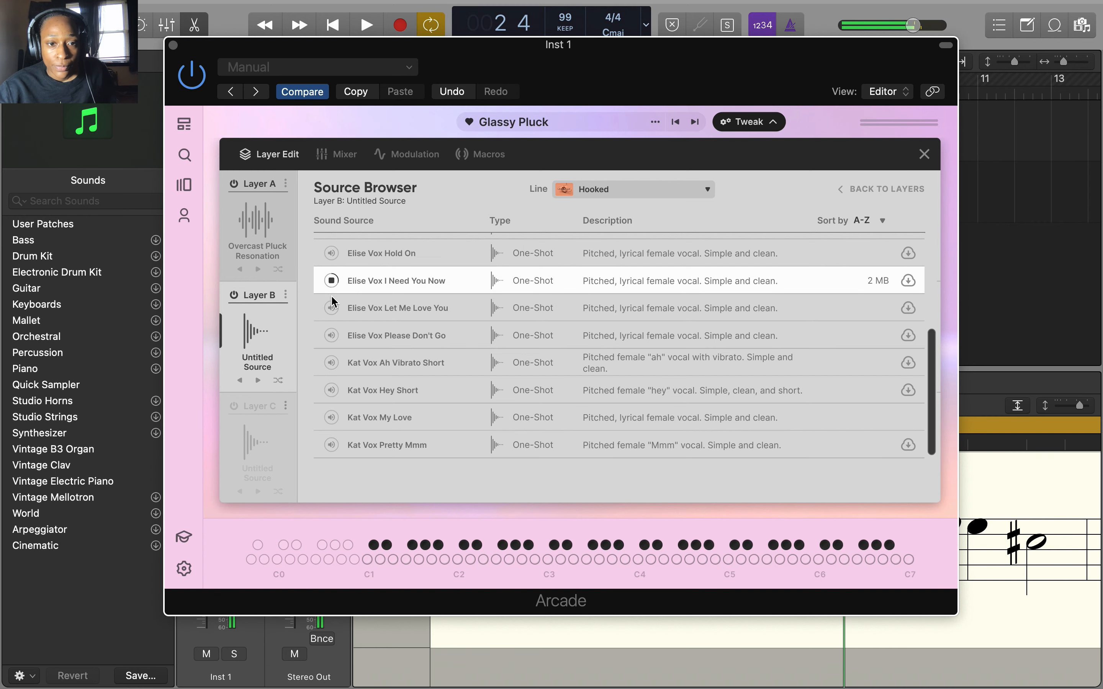
pyautogui.click(332, 279)
# Preview Brookism Vox No Short and Dress Vox Na, and listen to Kat Vox My Love again for comparison.
pyautogui.click(932, 278)
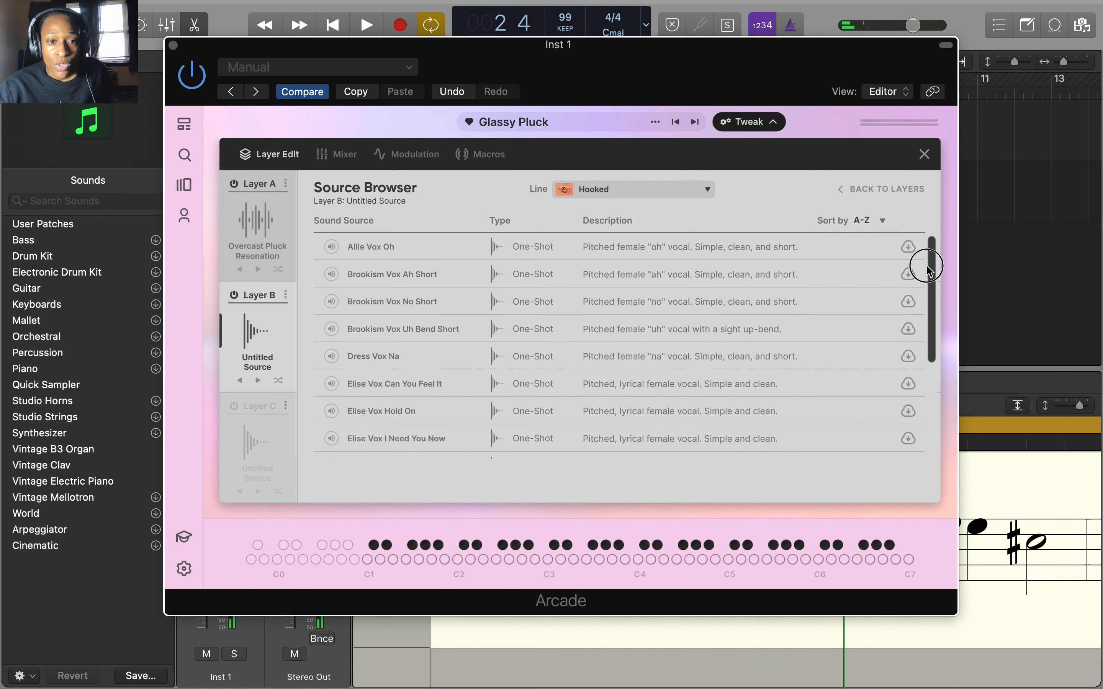
pyautogui.click(331, 302)
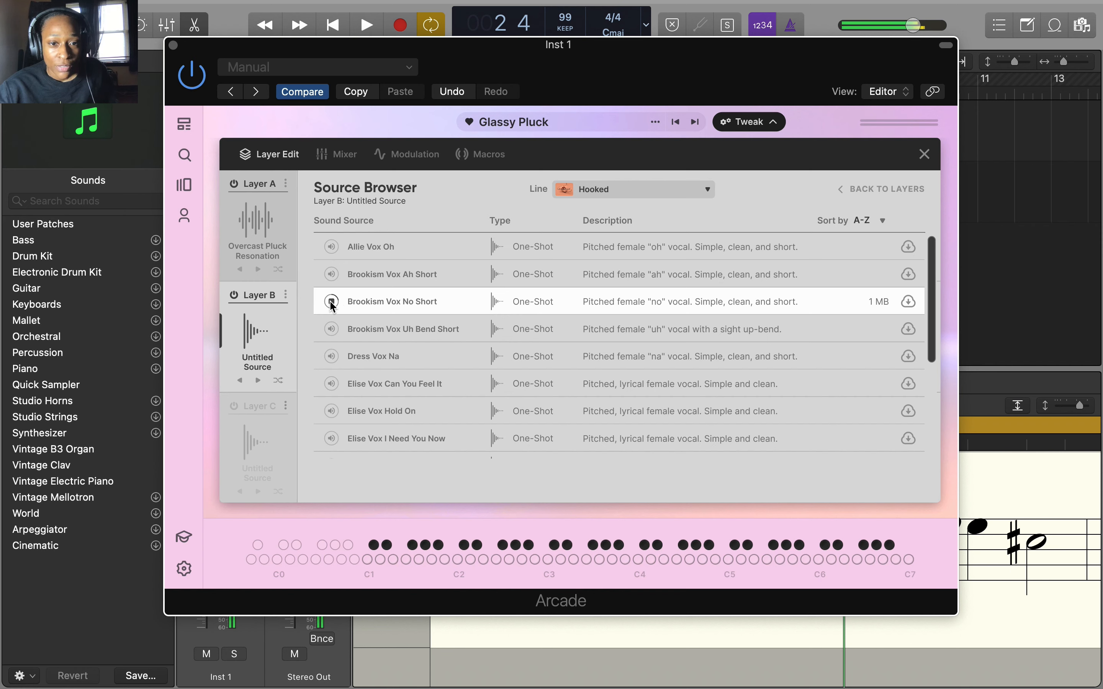
pyautogui.click(331, 356)
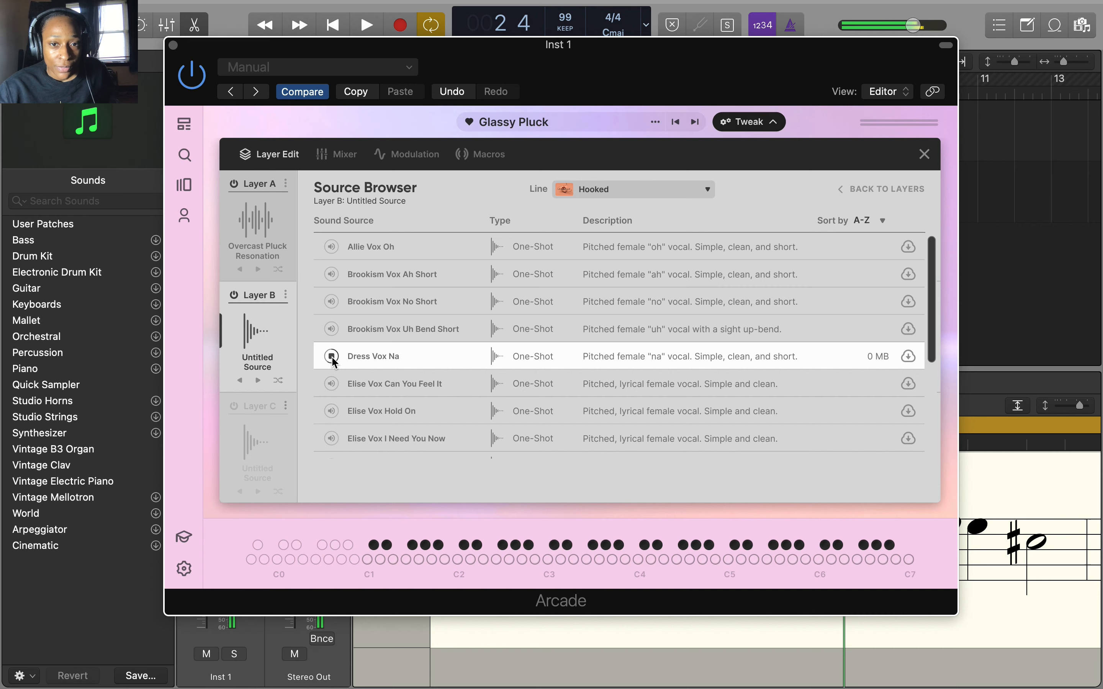
pyautogui.scroll(-4, 340, 402)
pyautogui.click(331, 418)
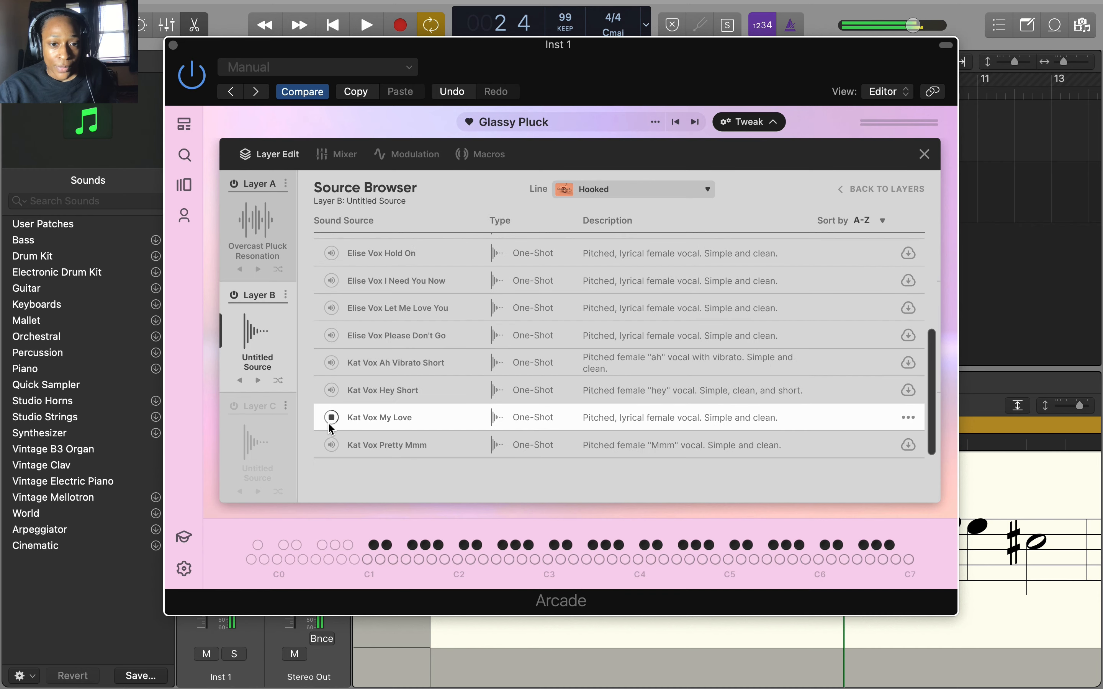
# Download Kat Vox Hey Short, load Kat Vox My Love as Layer B's source and close the Tweak settings.
pyautogui.click(909, 390)
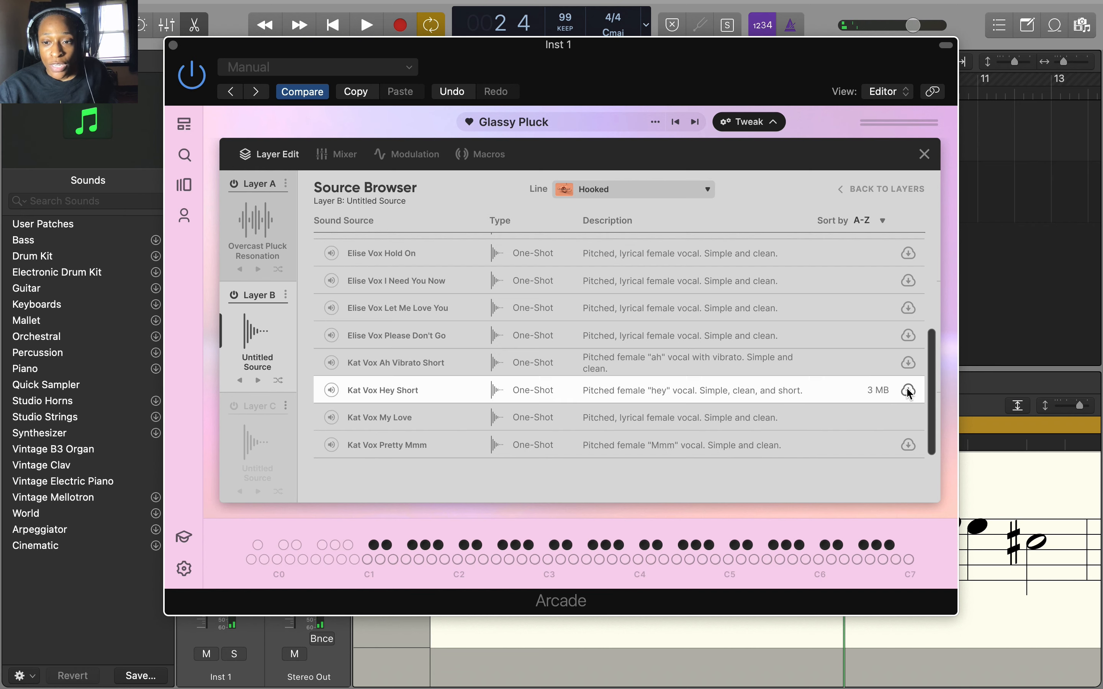
pyautogui.click(909, 390)
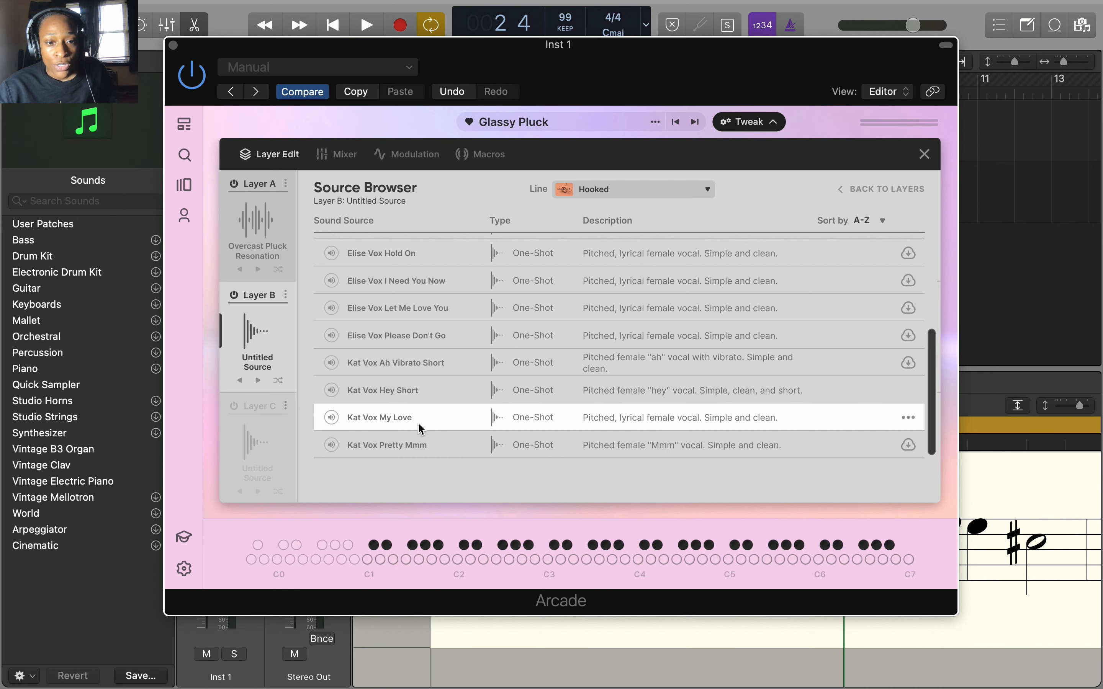
pyautogui.click(393, 418)
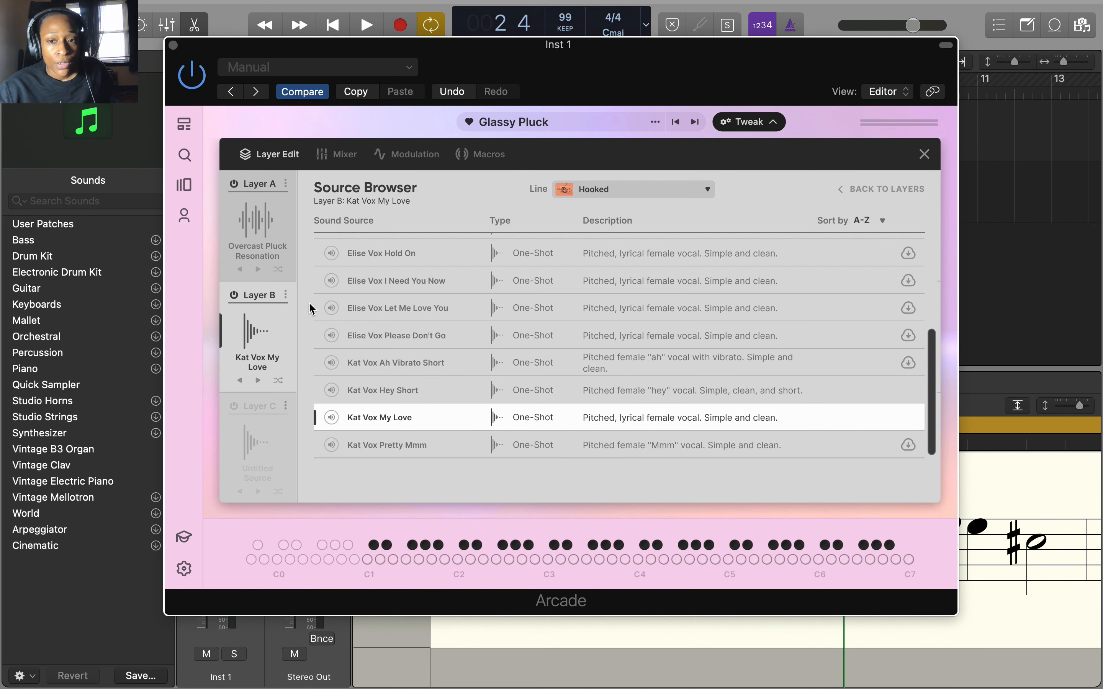
pyautogui.click(923, 154)
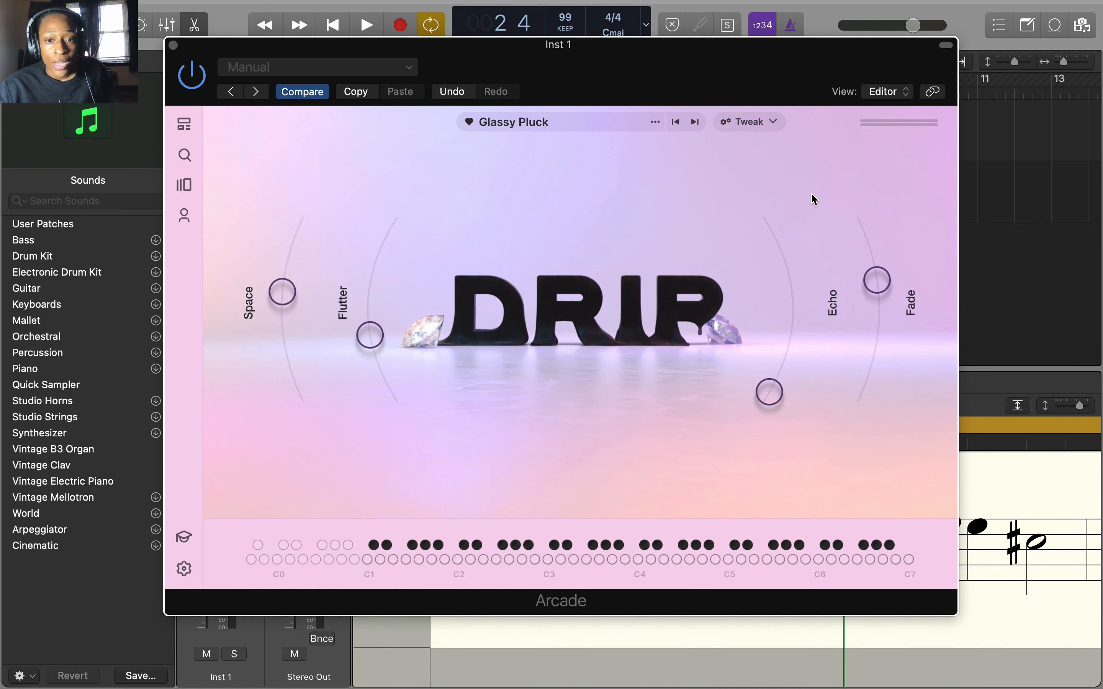
# Reopen Layer B's Source Browser and look through the whole list of Hooked vocal sources.
pyautogui.click(756, 123)
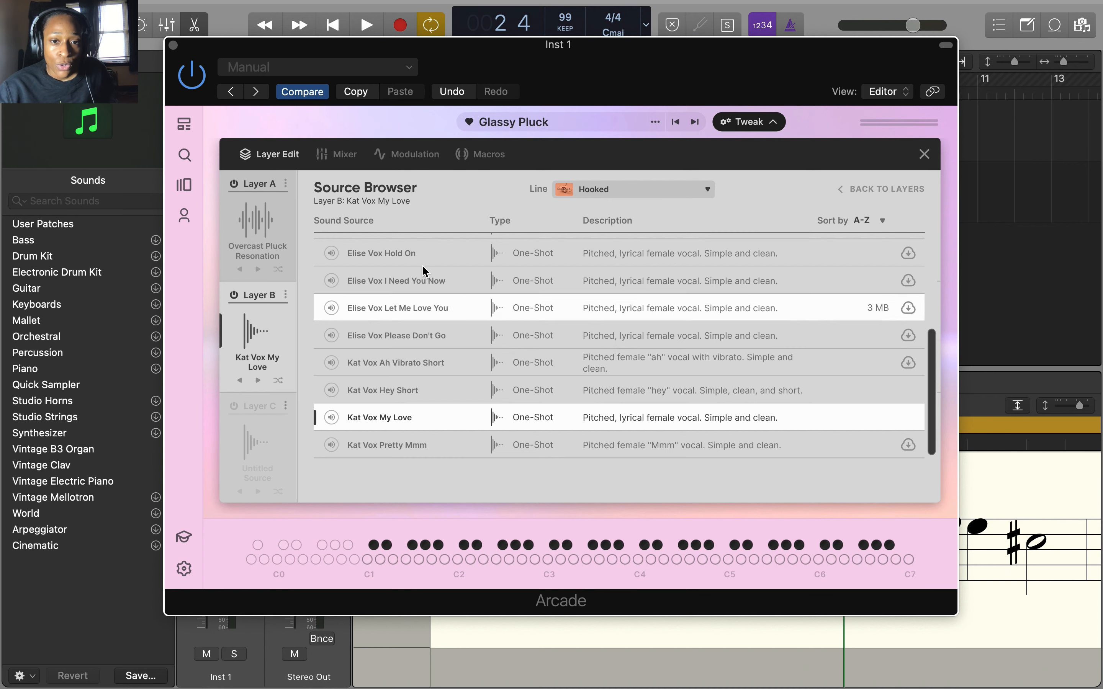
pyautogui.scroll(3, 553, 301)
pyautogui.scroll(3, 553, 301)
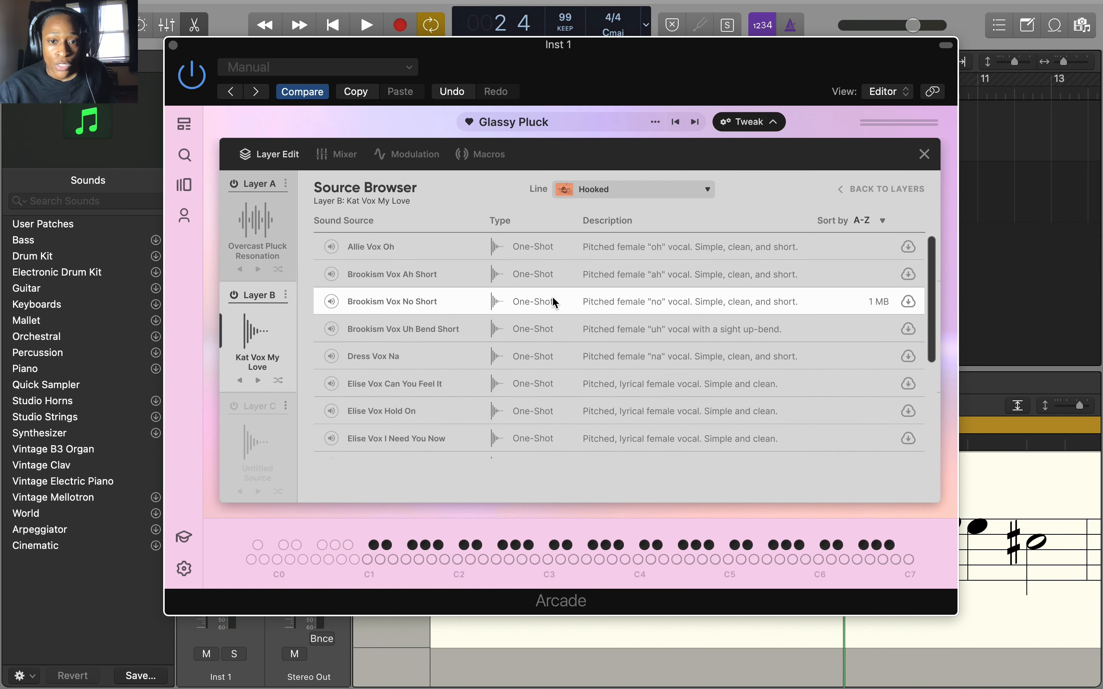
pyautogui.scroll(-3, 553, 301)
pyautogui.scroll(-3, 553, 301)
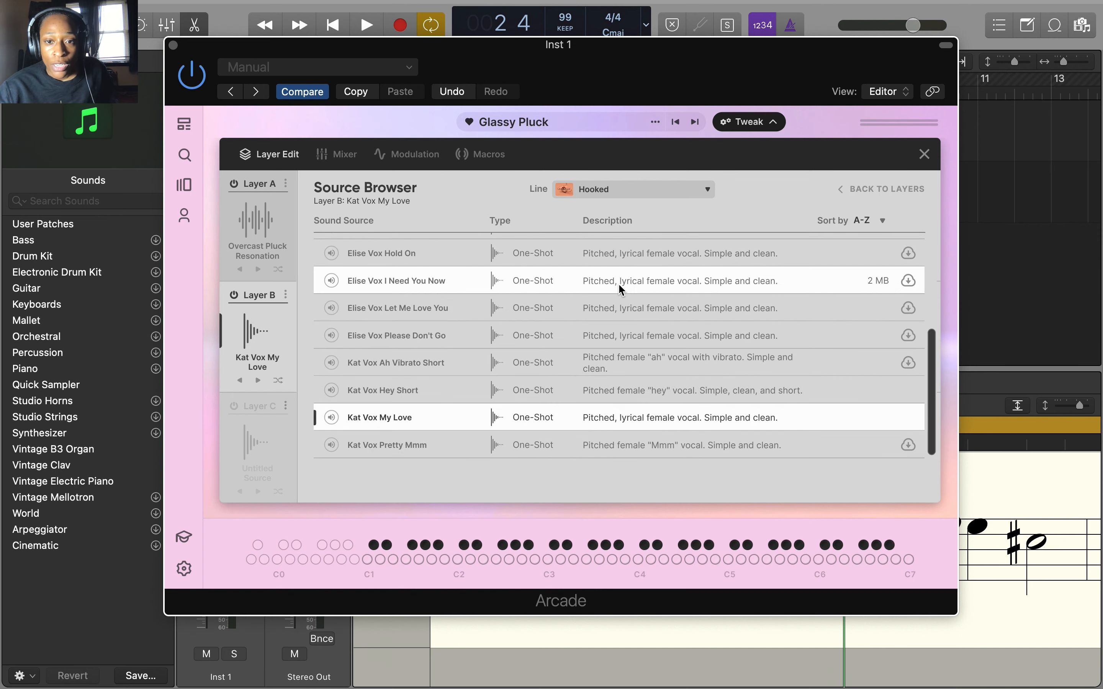
pyautogui.scroll(6, 634, 296)
pyautogui.scroll(-4, 647, 382)
pyautogui.scroll(-1, 648, 382)
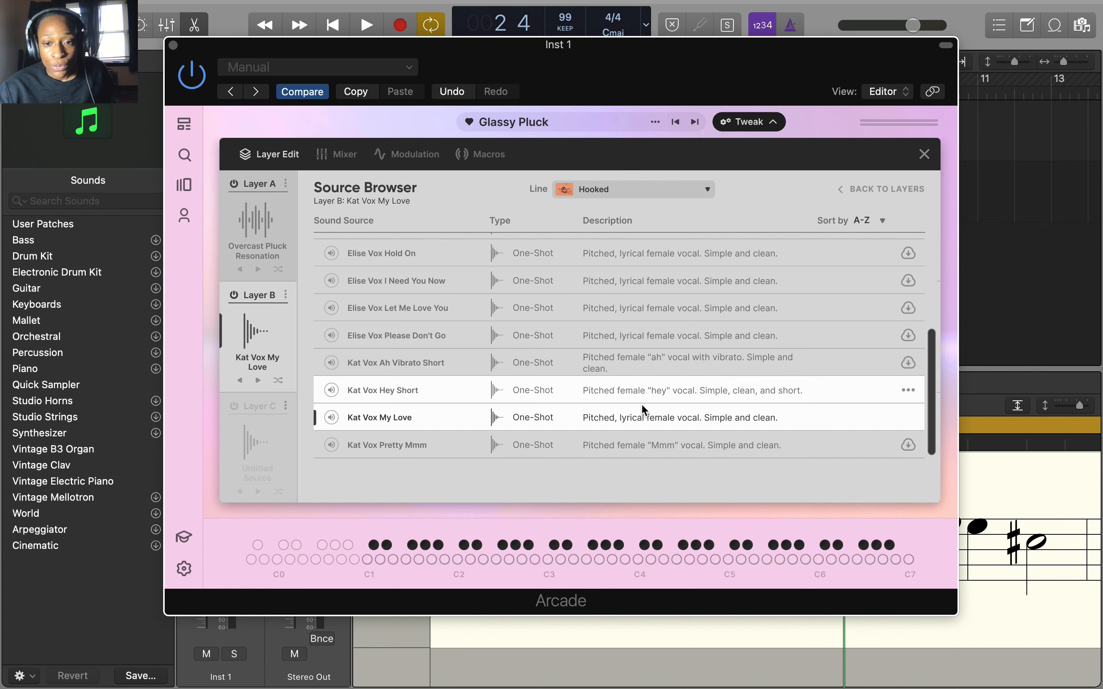
# Return from the Source Browser to the layer settings and play the melody with Layers A and B together.
pyautogui.click(839, 188)
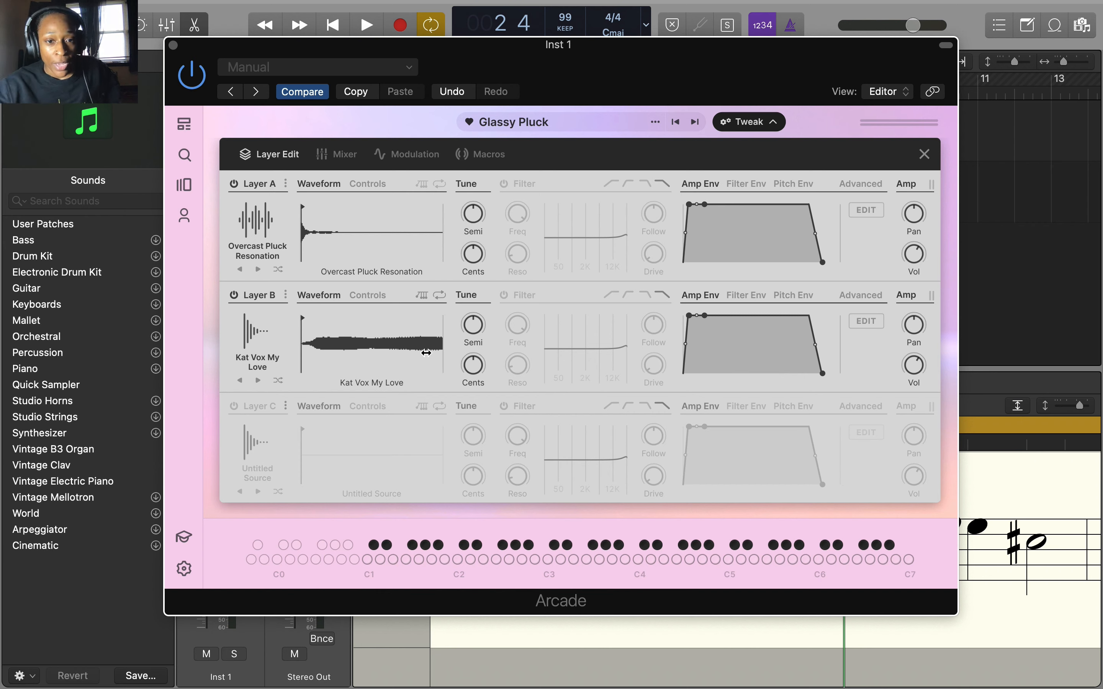
pyautogui.click(367, 25)
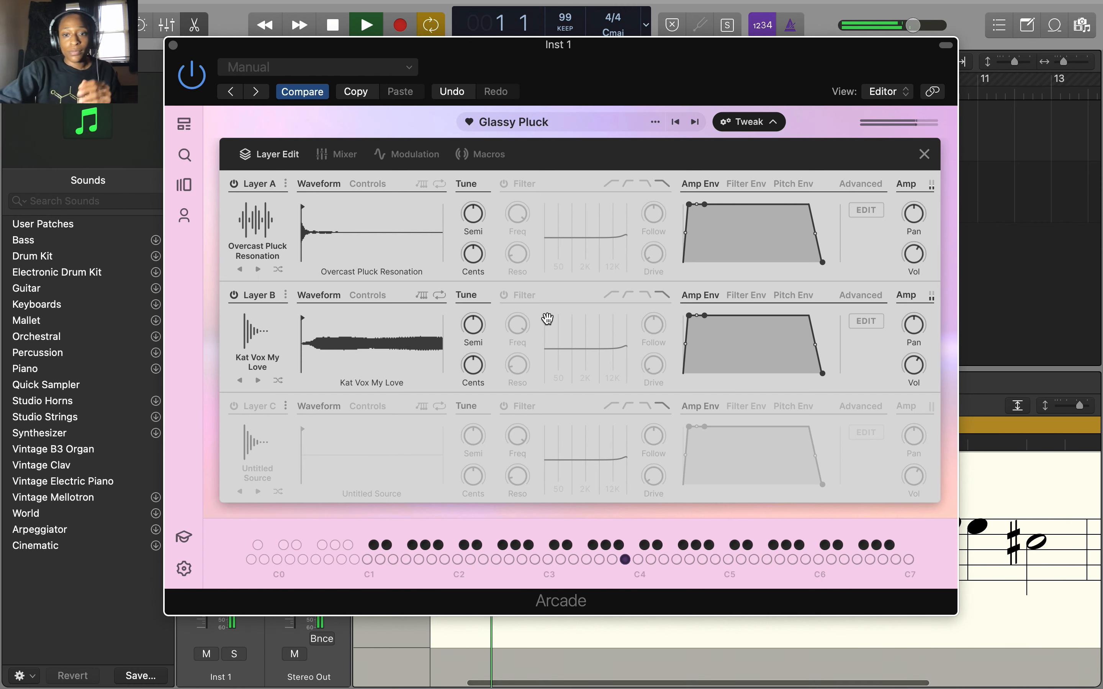
pyautogui.press('space')
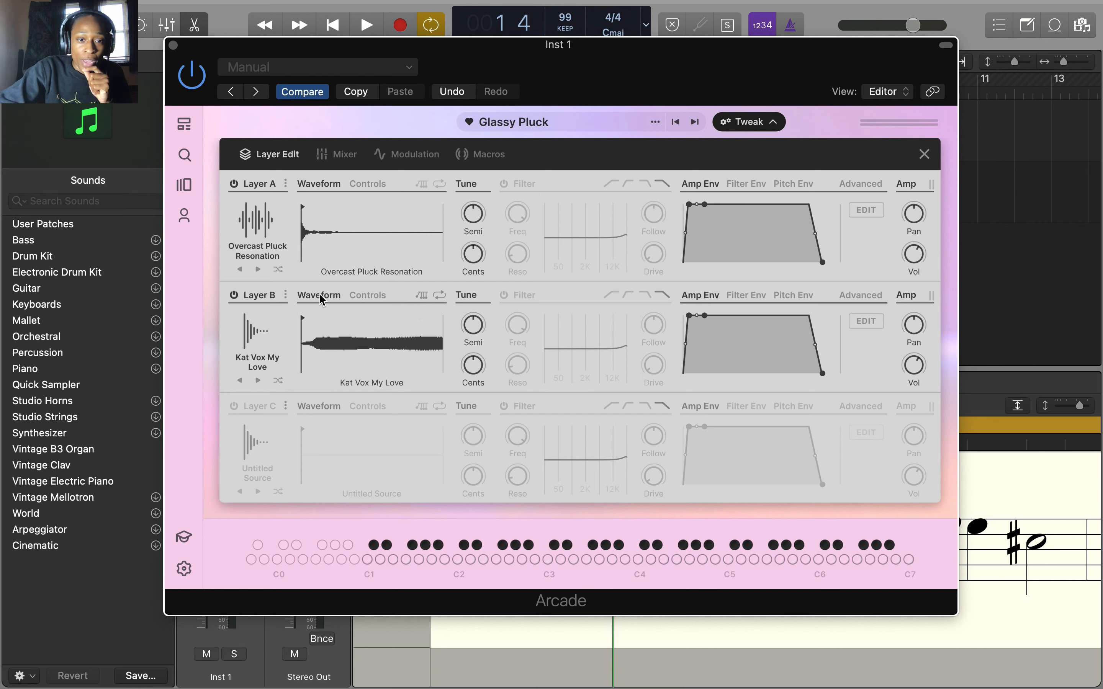
# Move Layer B's sample start about a quarter of the way into the Kat Vox My Love waveform while auditioning the melody.
pyautogui.moveTo(305, 320)
pyautogui.mouseDown()
pyautogui.moveTo(384, 323)
pyautogui.moveTo(367, 324)
pyautogui.mouseUp()
pyautogui.press('space')
pyautogui.press('space')
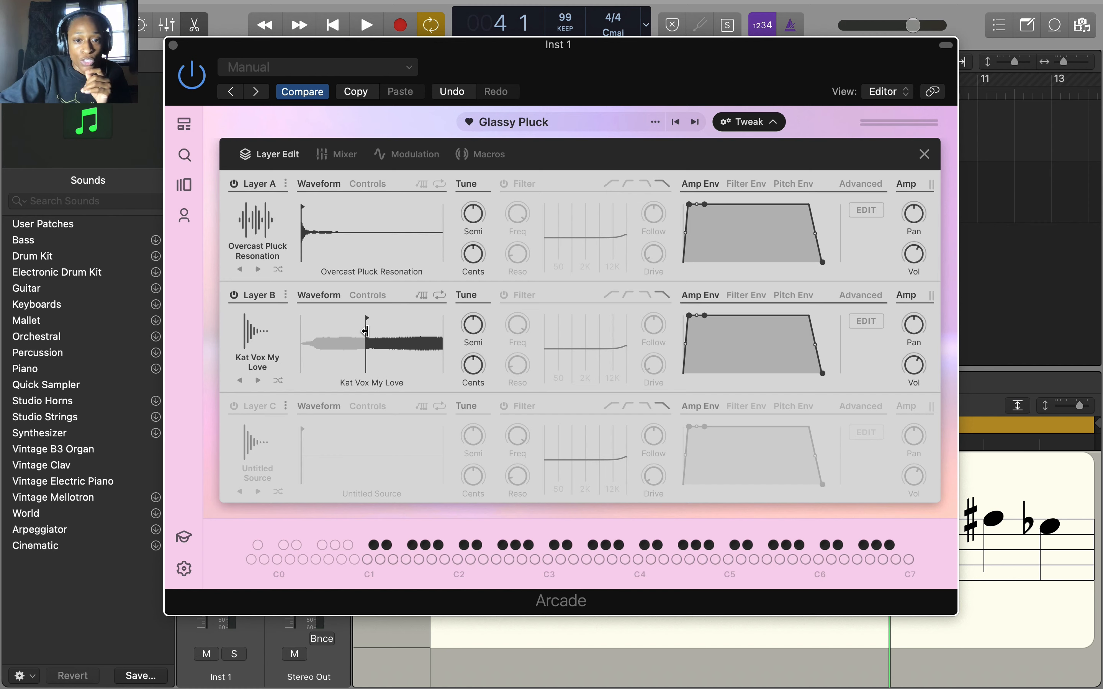
pyautogui.press('space')
pyautogui.moveTo(365, 331); pyautogui.dragTo(346, 329)
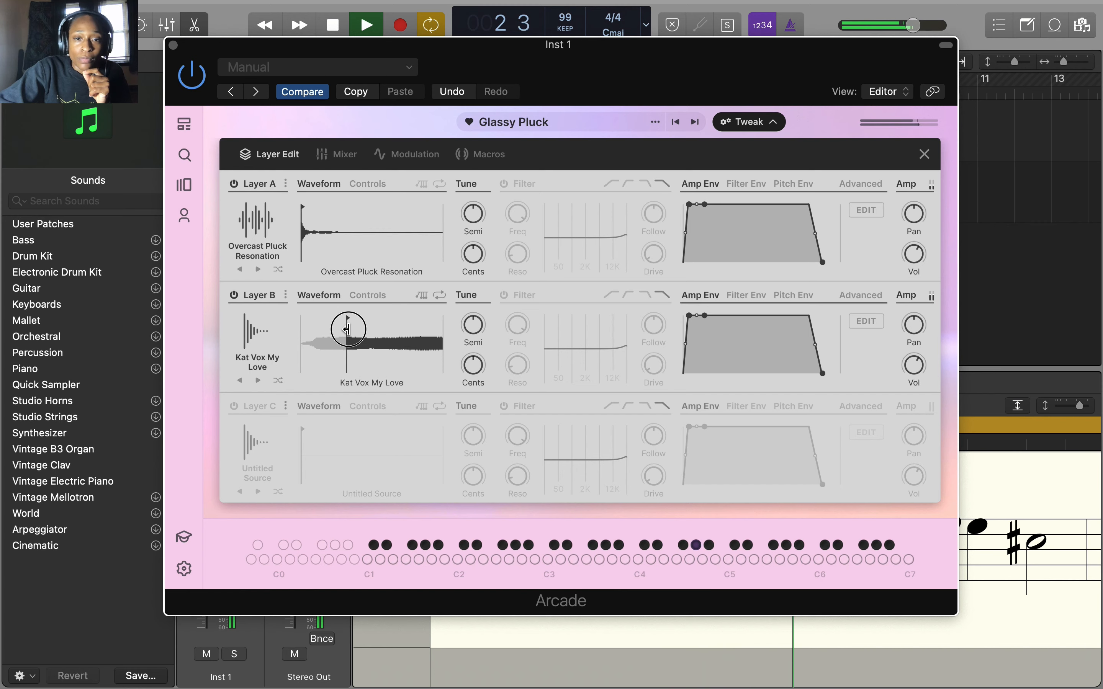
pyautogui.moveTo(346, 329); pyautogui.dragTo(337, 330)
pyautogui.press('space')
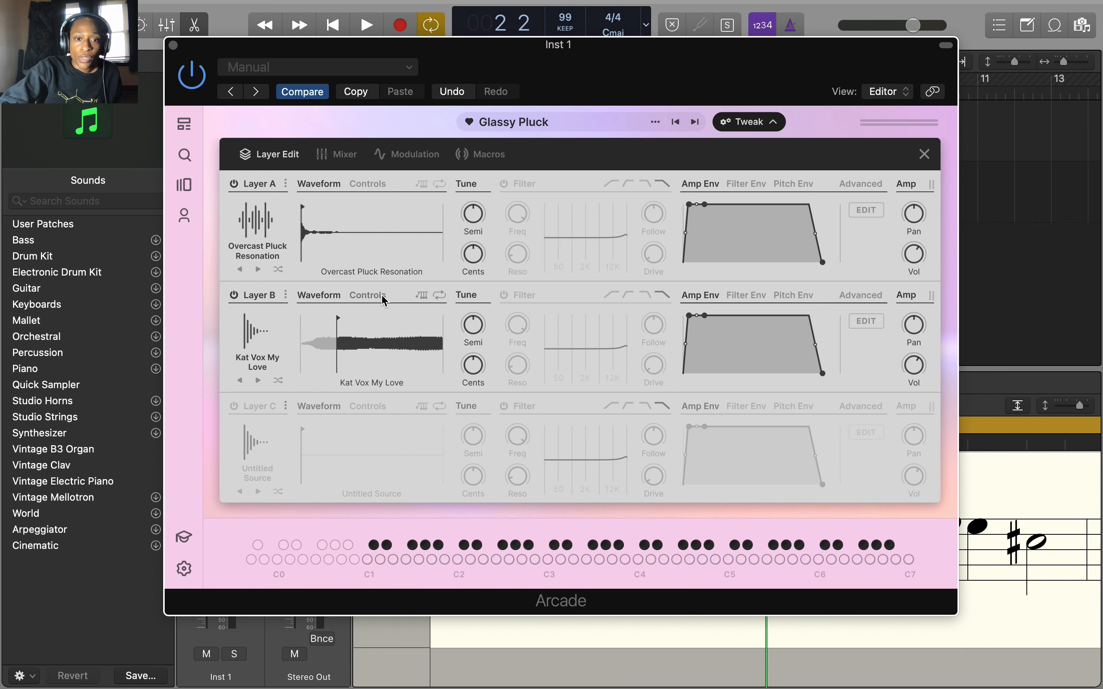
# Show Layer B's sample and loop controls, and return to its waveform view.
pyautogui.click(370, 297)
pyautogui.moveTo(316, 378)
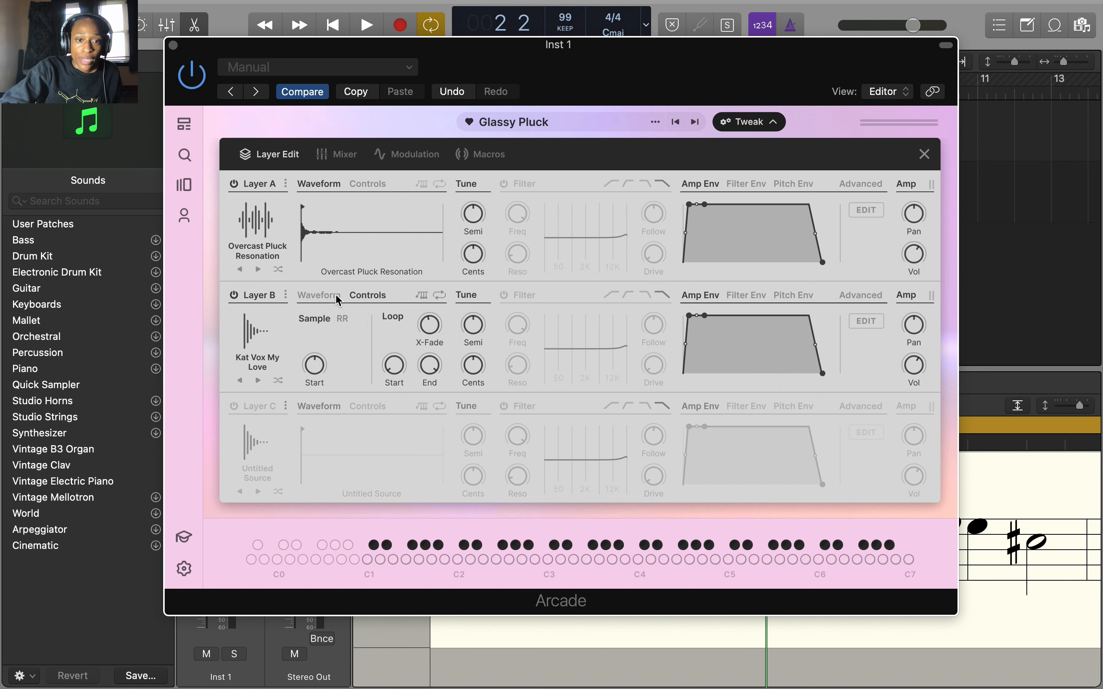
pyautogui.click(321, 297)
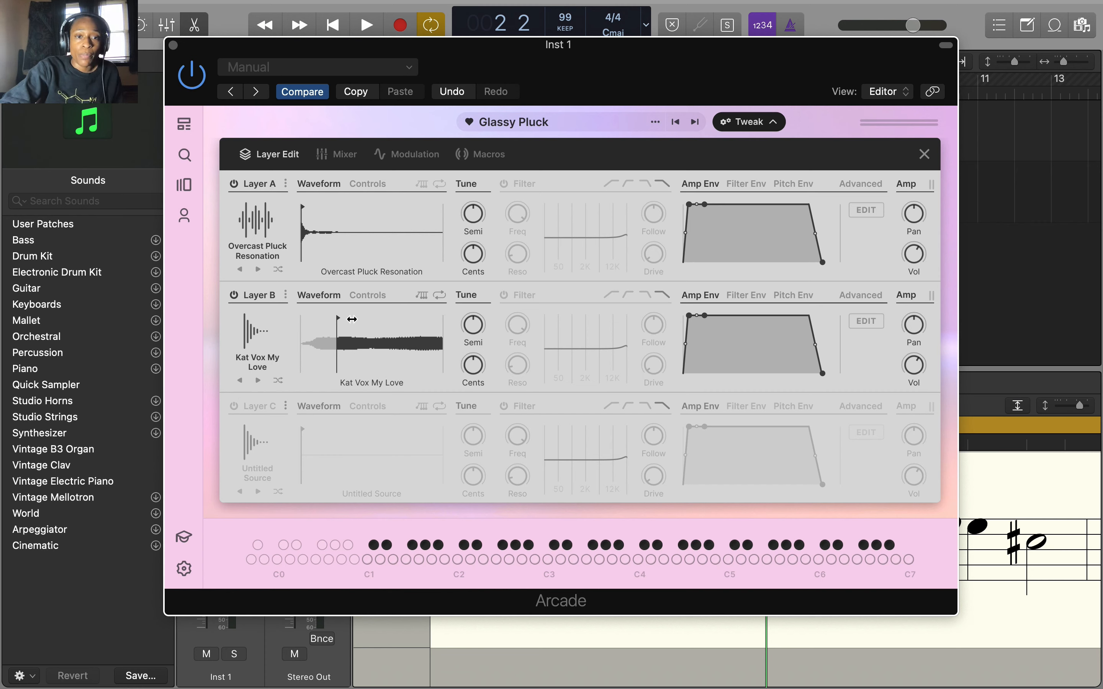
# Turn off Layer A and audition Layer B's vocal on its own.
pyautogui.click(236, 184)
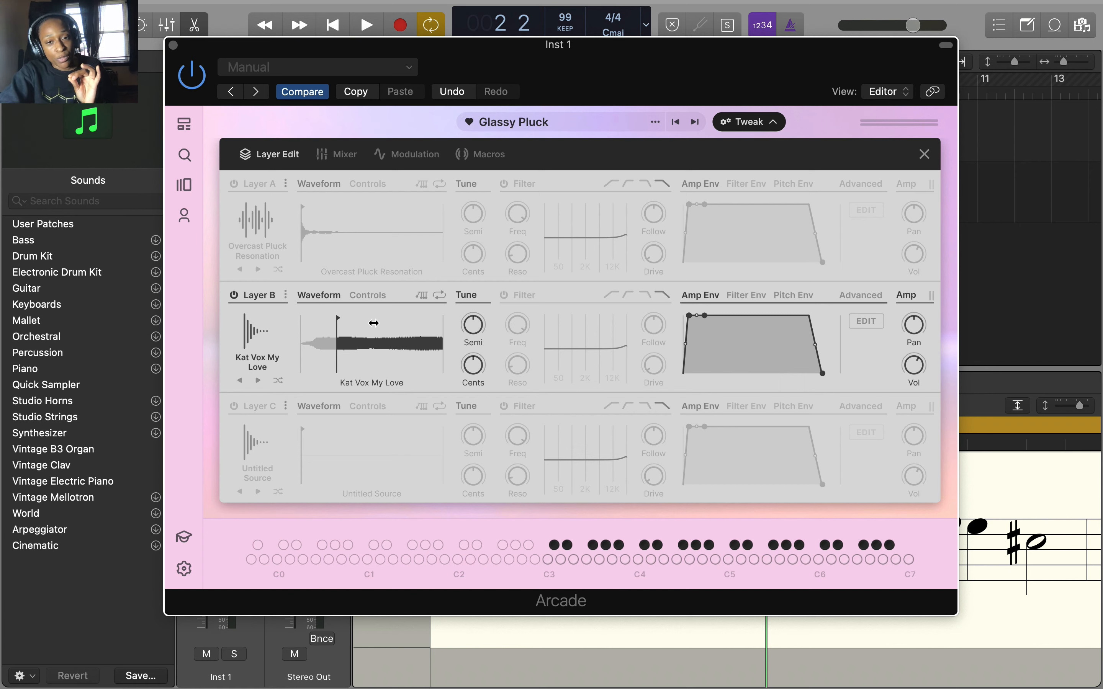
pyautogui.press('space')
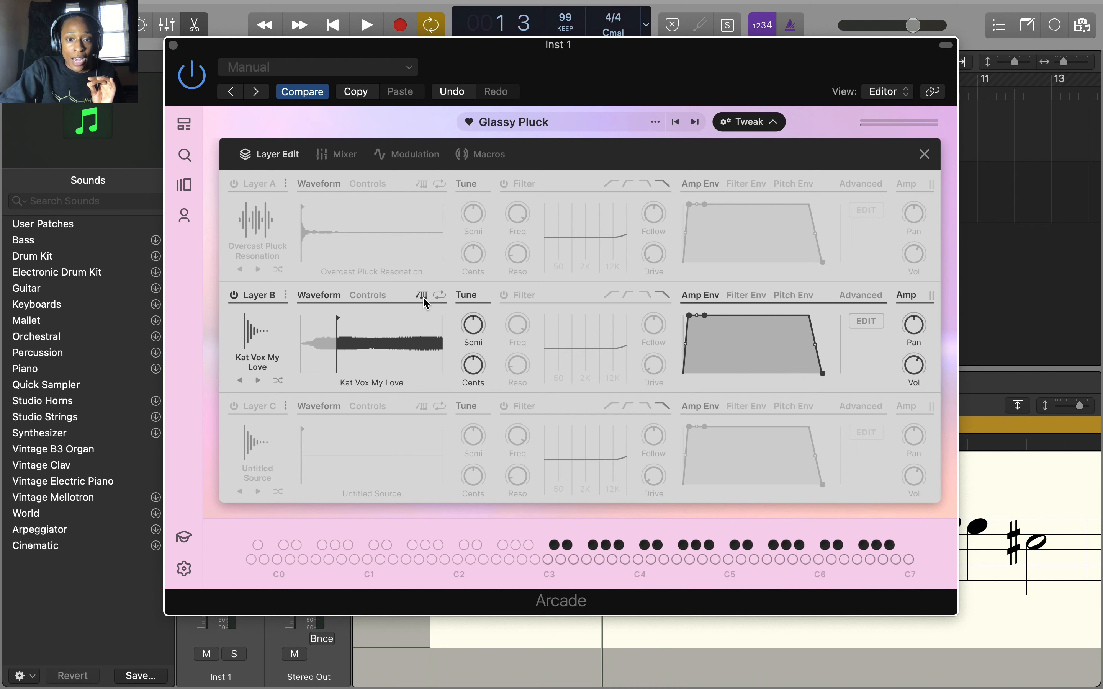
pyautogui.press('space')
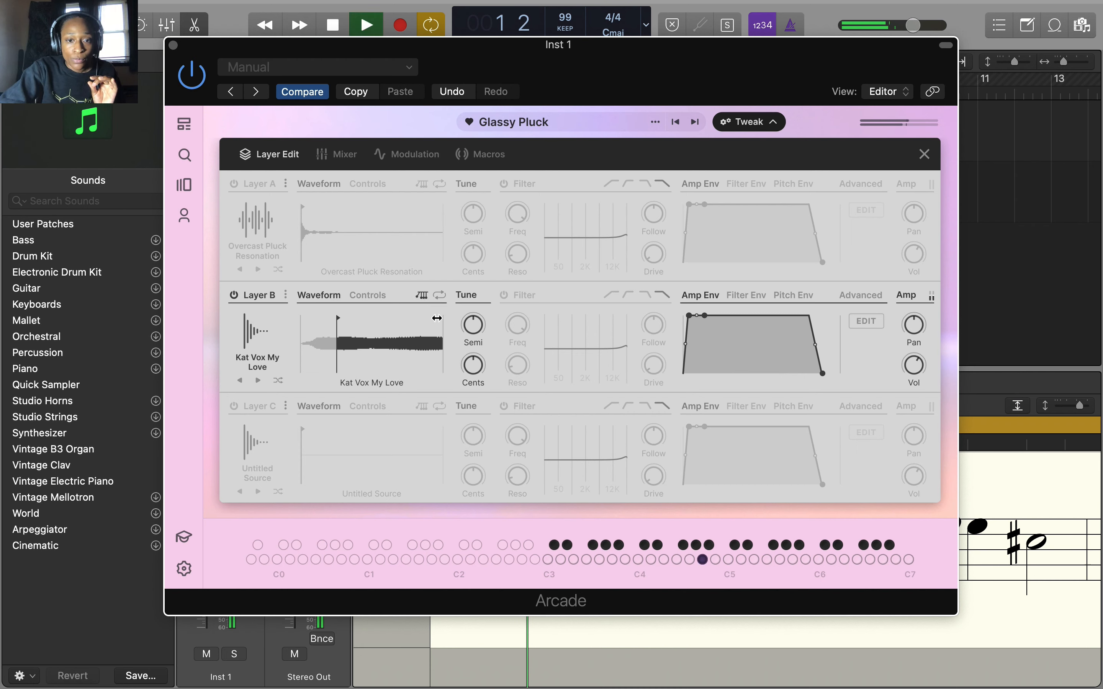
pyautogui.press('space')
# Enable looping for Layer B and compare its playback with key tracking off and on, leaving key tracking on.
pyautogui.click(421, 297)
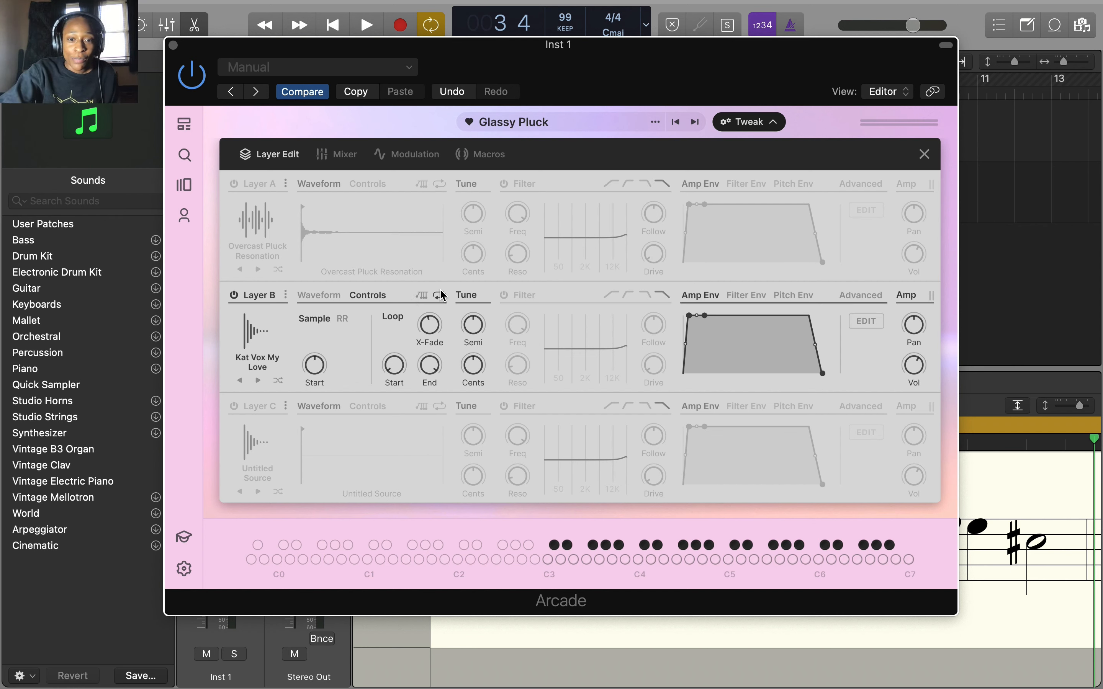
pyautogui.press('space')
pyautogui.moveTo(471, 322)
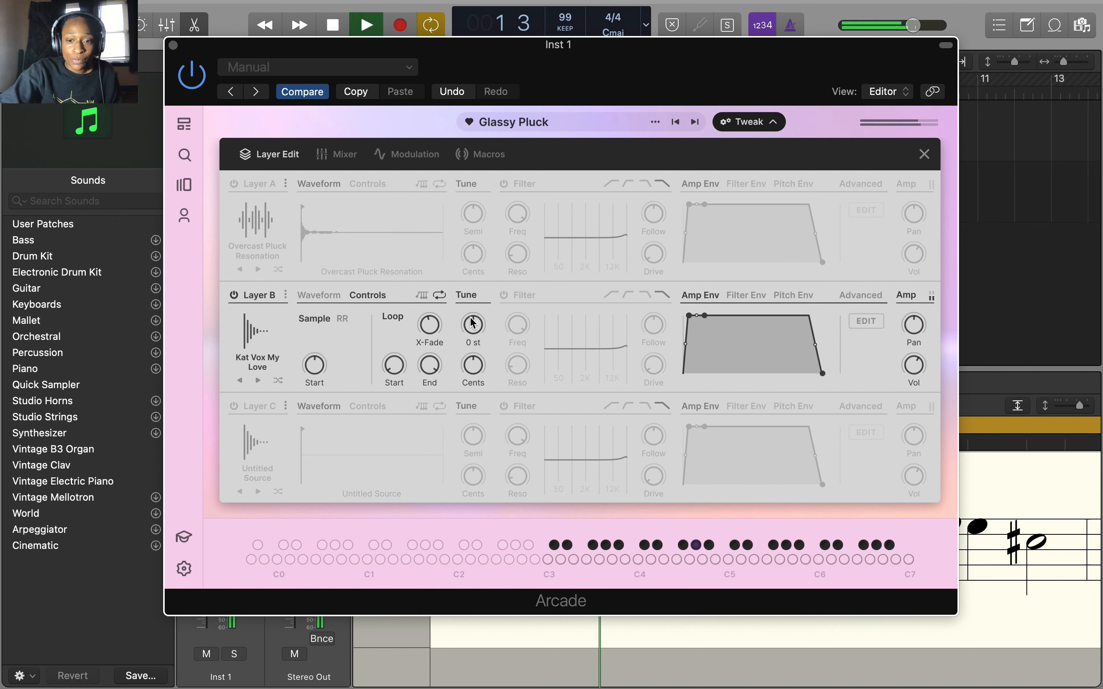
pyautogui.press('space')
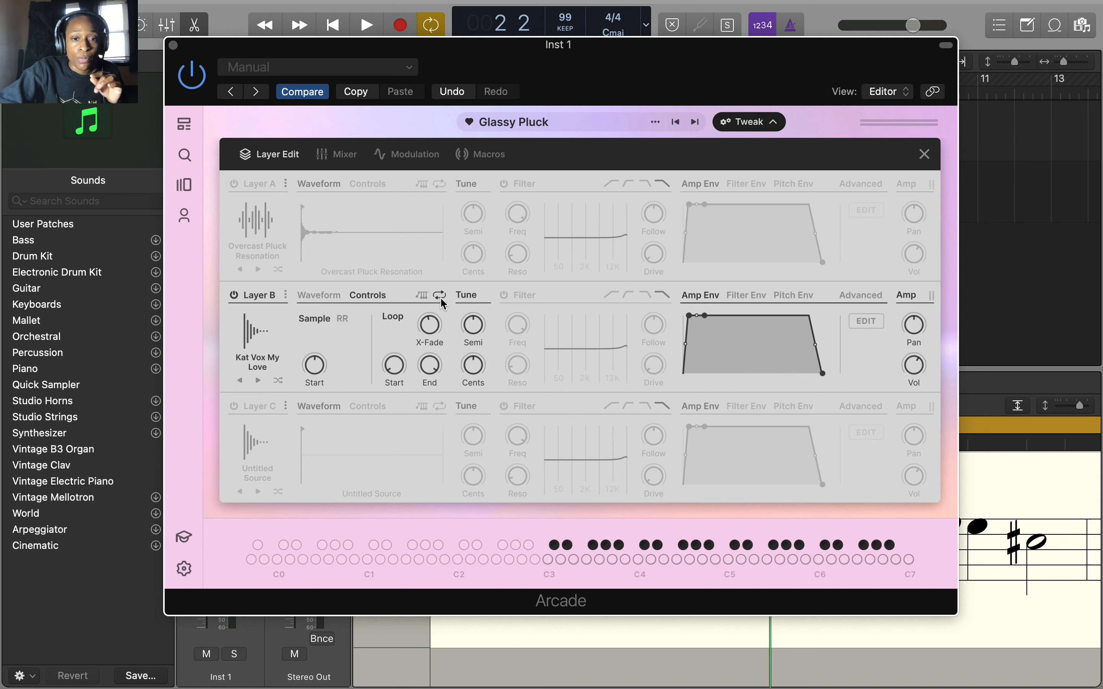
pyautogui.press('space')
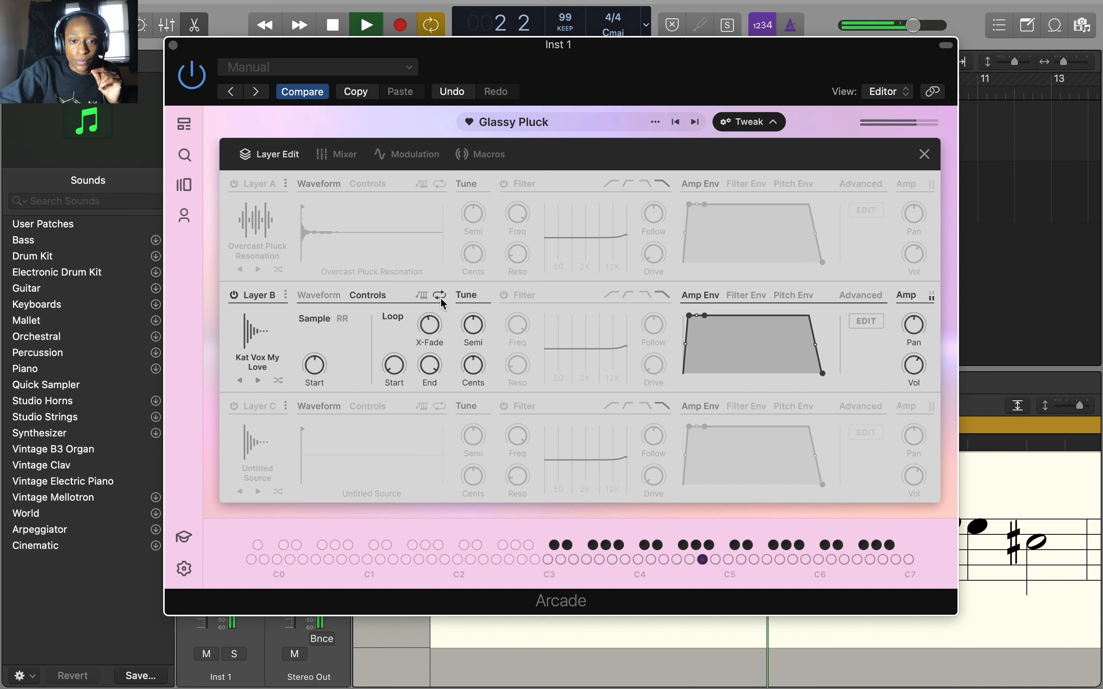
pyautogui.press('space')
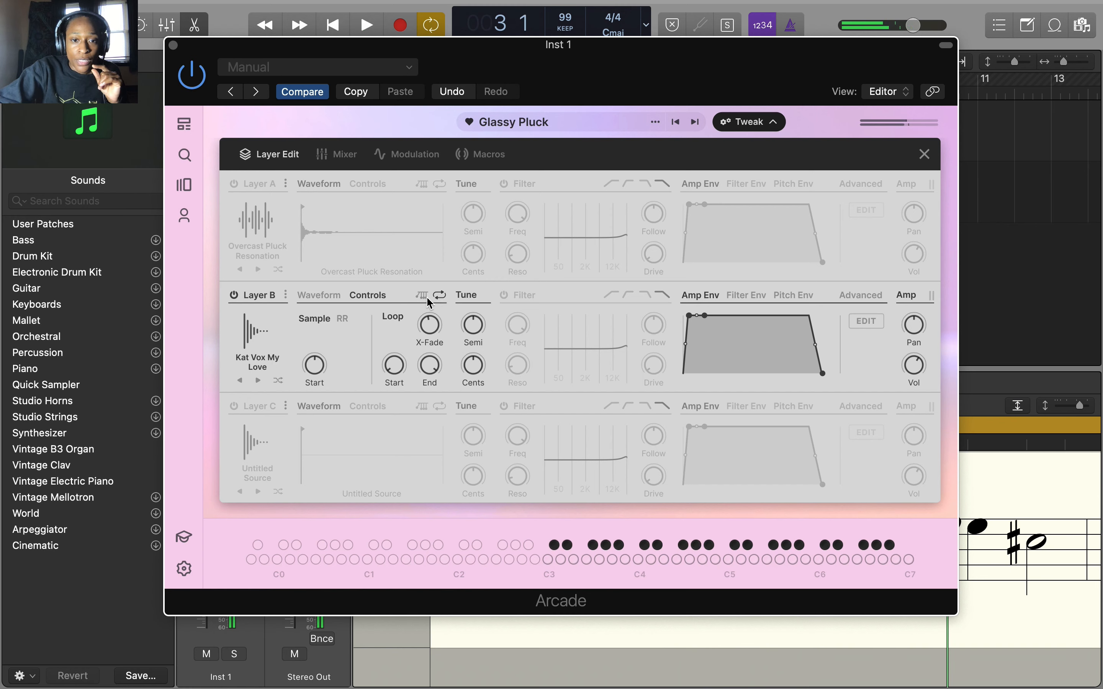
pyautogui.press('space')
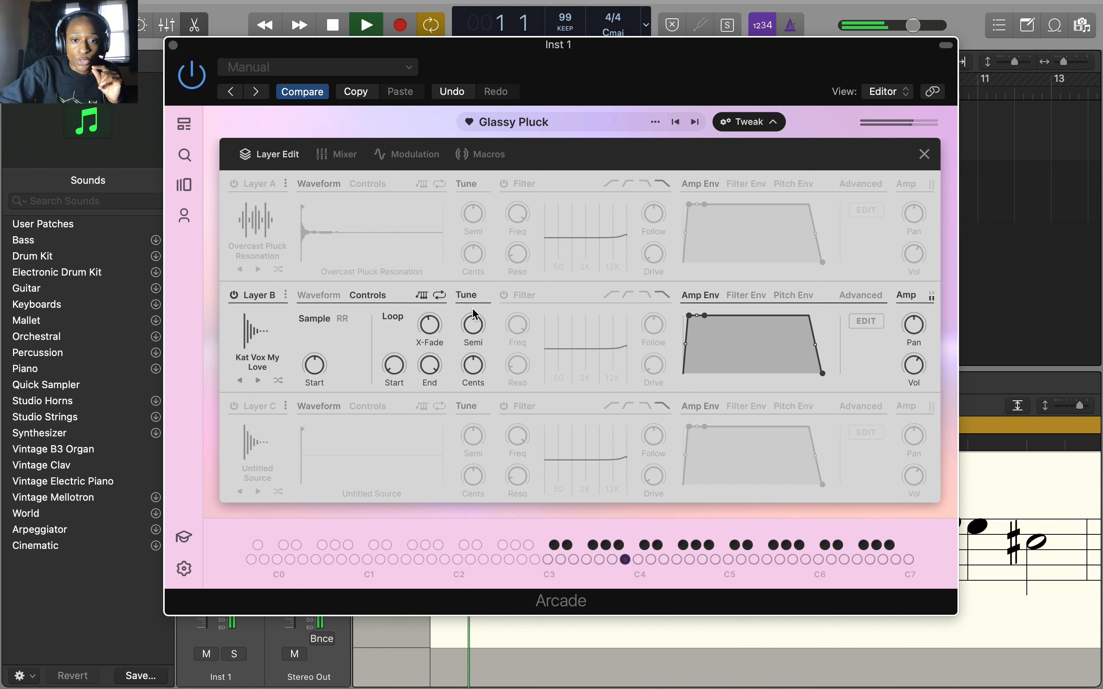
pyautogui.press('space')
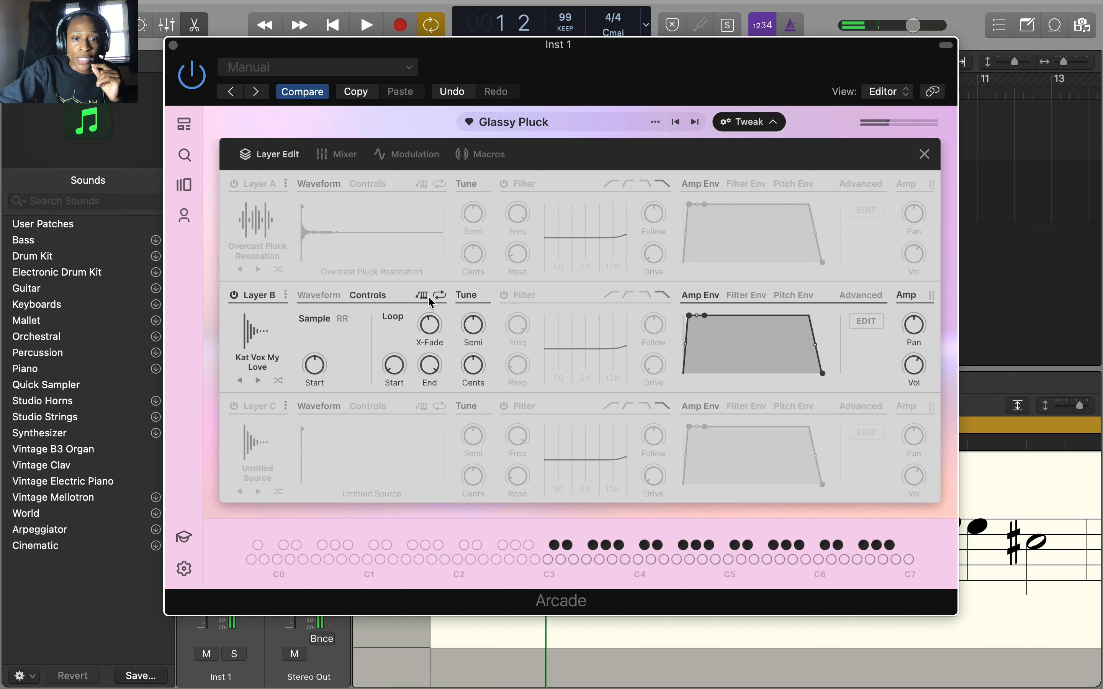
pyautogui.press('space')
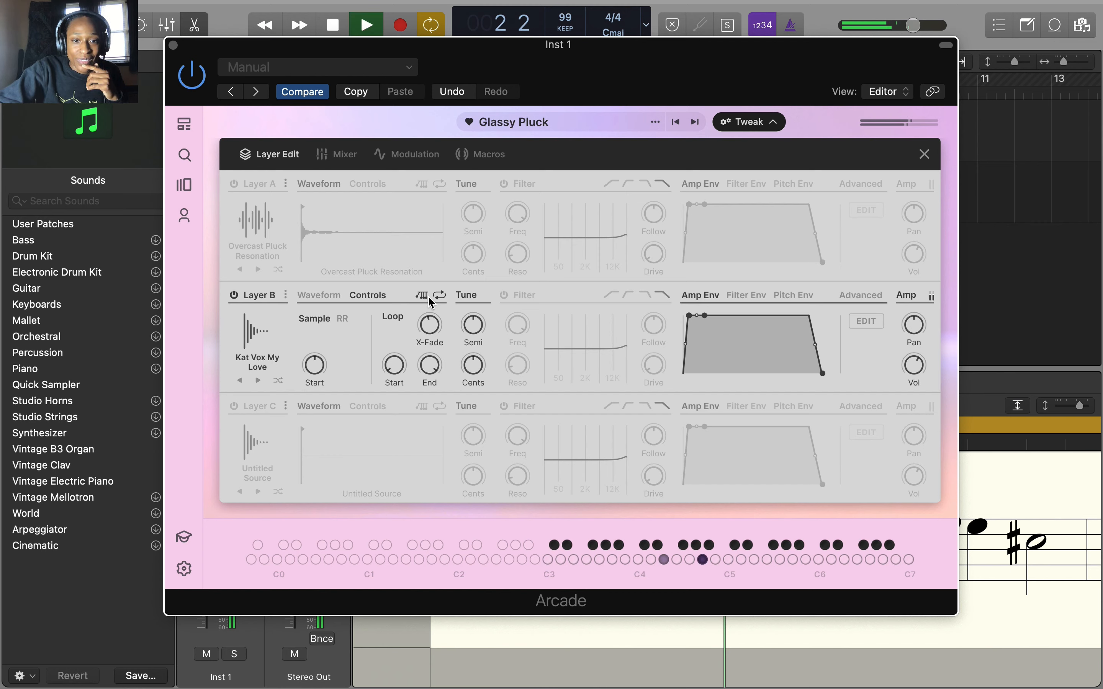
# Turn Layer A back on, listen to it with the looped vocal, and show Layer B's waveform.
pyautogui.click(234, 184)
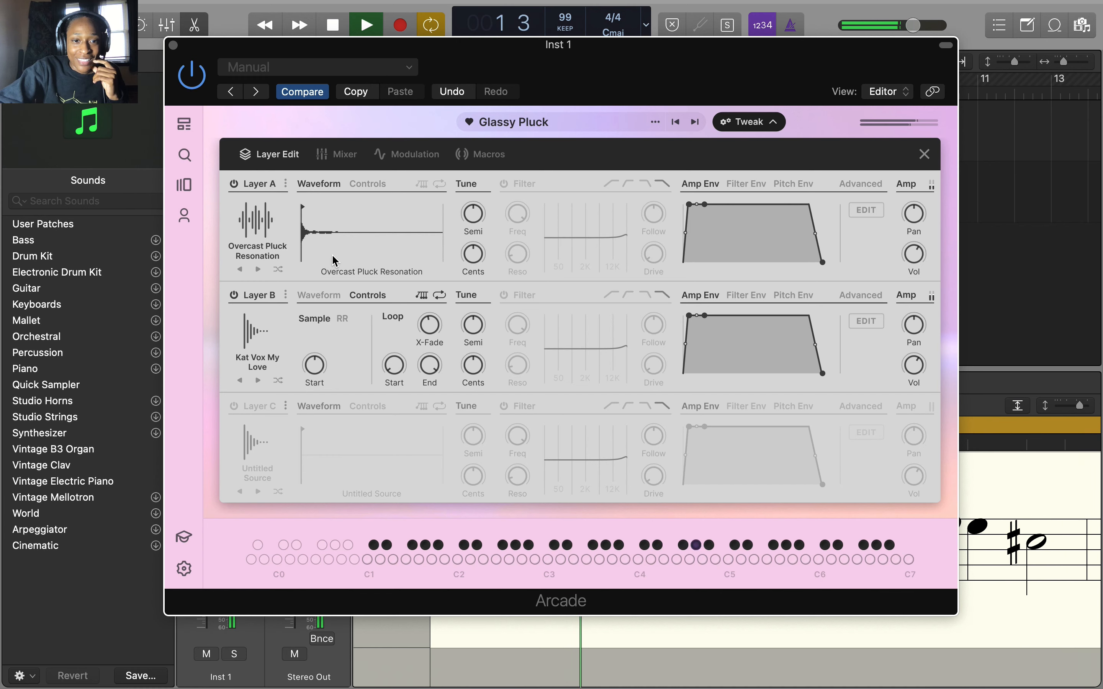
pyautogui.click(319, 295)
pyautogui.press('space')
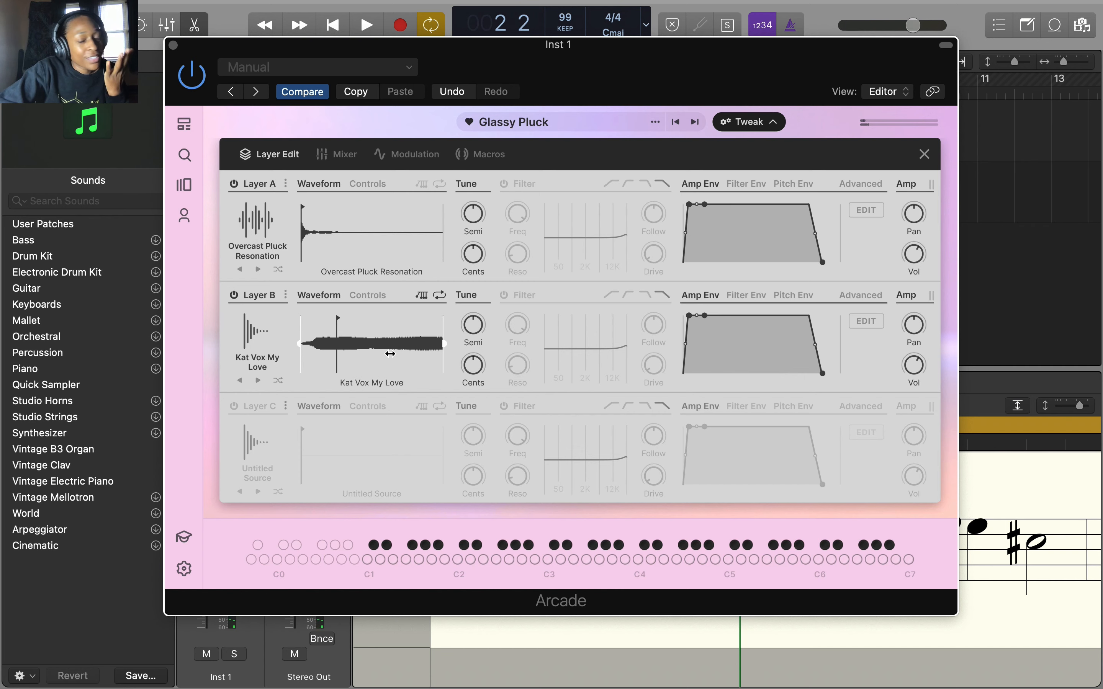
# Turn off Layer A, enable Layer B's filter and lower its low-pass frequency to 1045 Hz during playback.
pyautogui.click(234, 184)
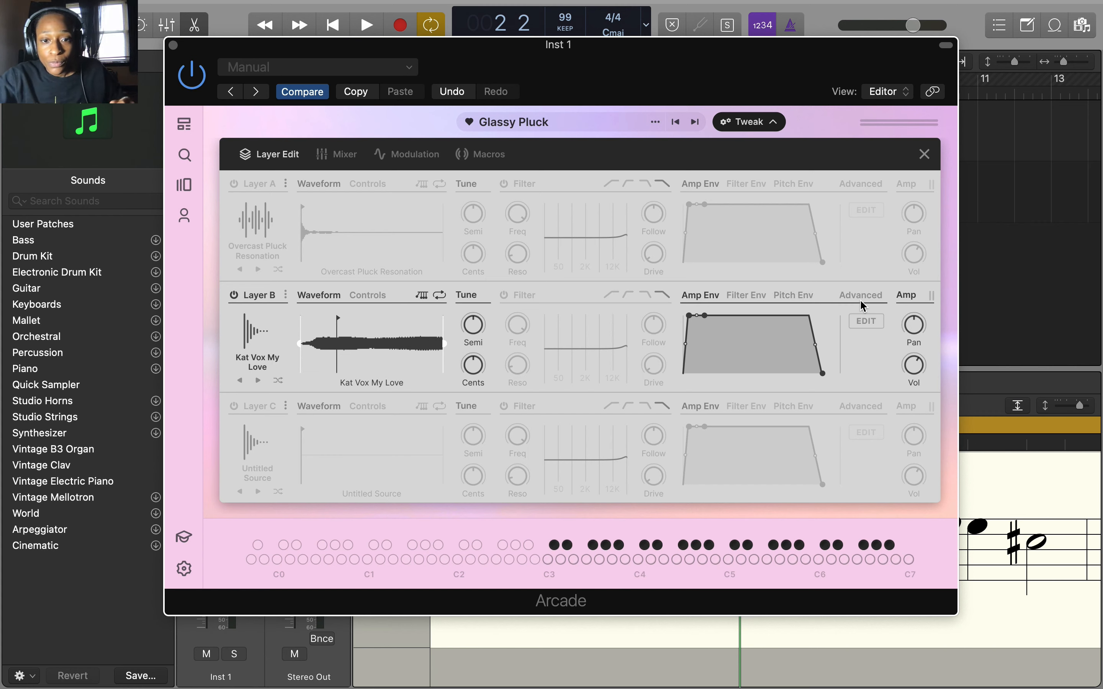
pyautogui.click(504, 295)
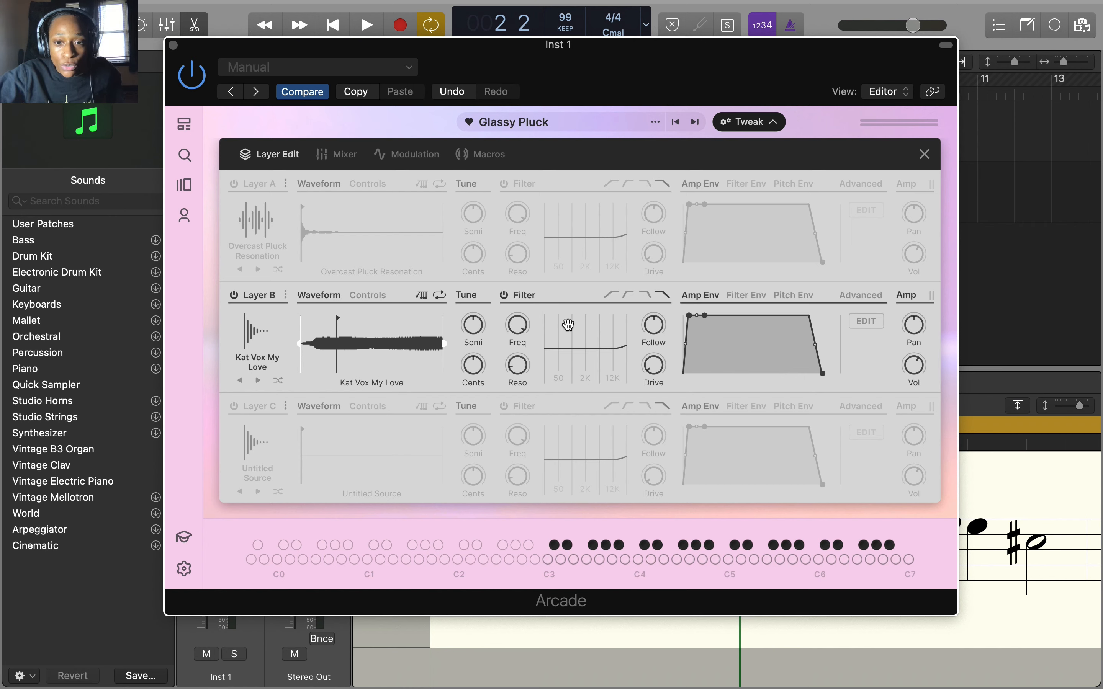
pyautogui.press('space')
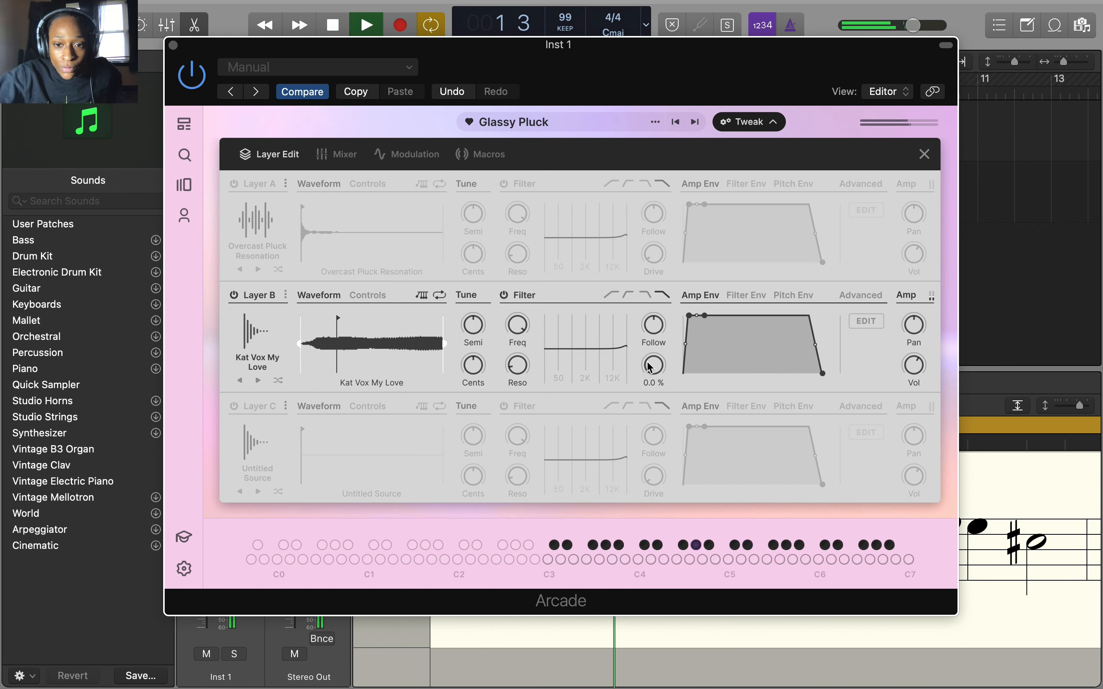
pyautogui.moveTo(517, 325); pyautogui.dragTo(521, 424)
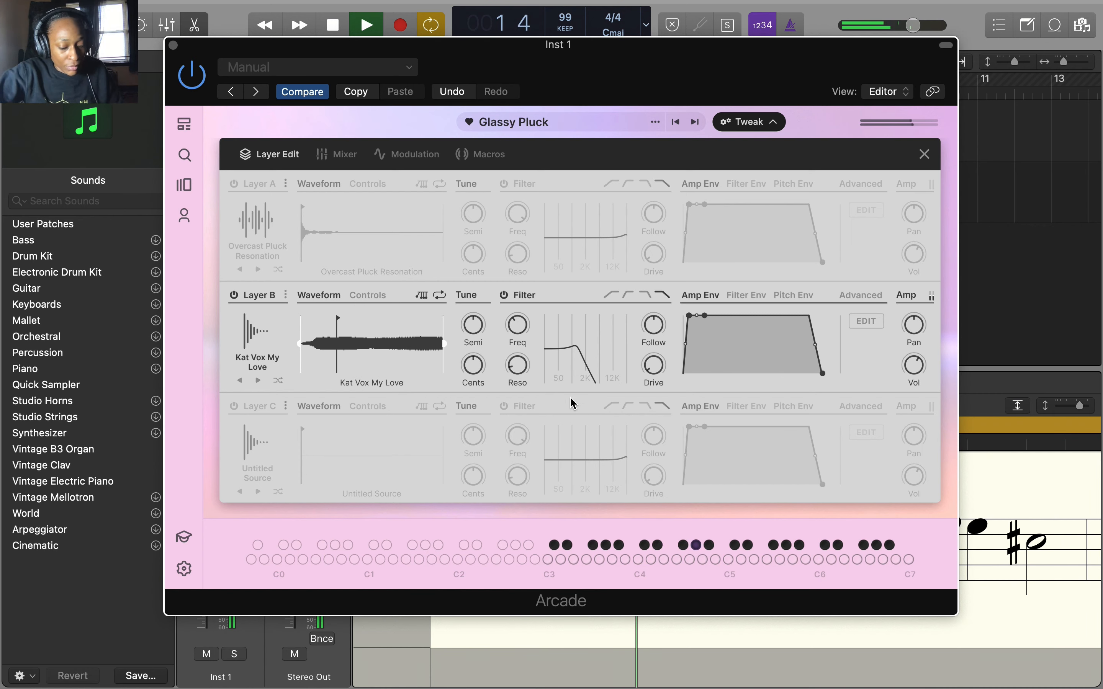
pyautogui.press('space')
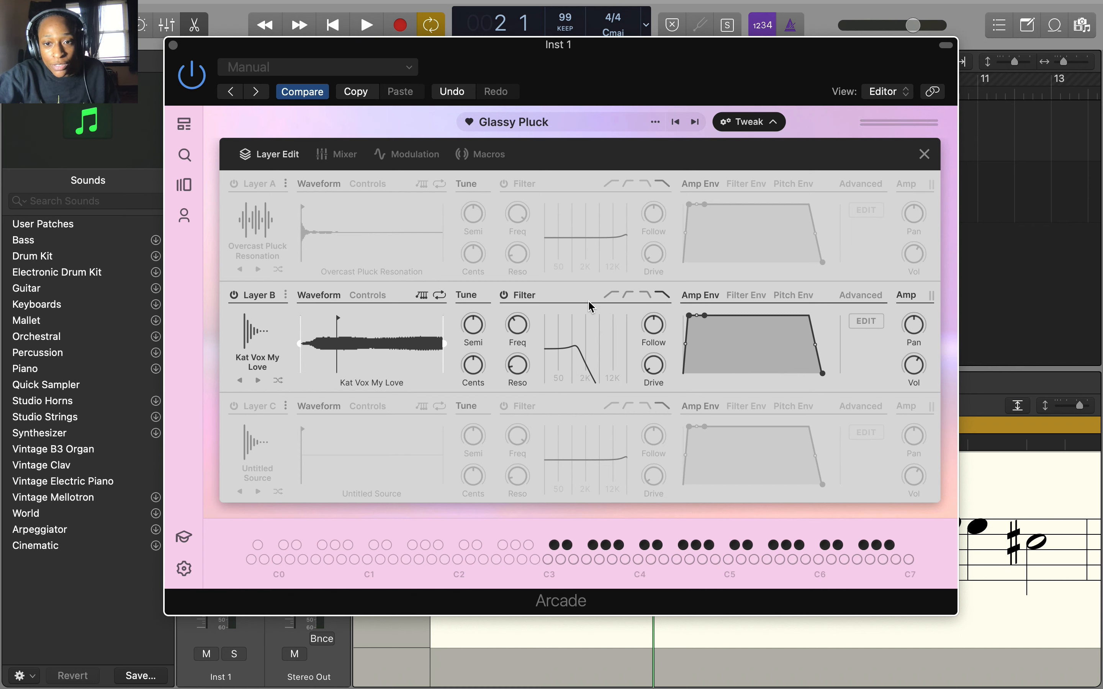
# Switch Layer B's filter to the gentler high-pass slope and audition the vocal through it.
pyautogui.click(645, 295)
pyautogui.click(606, 297)
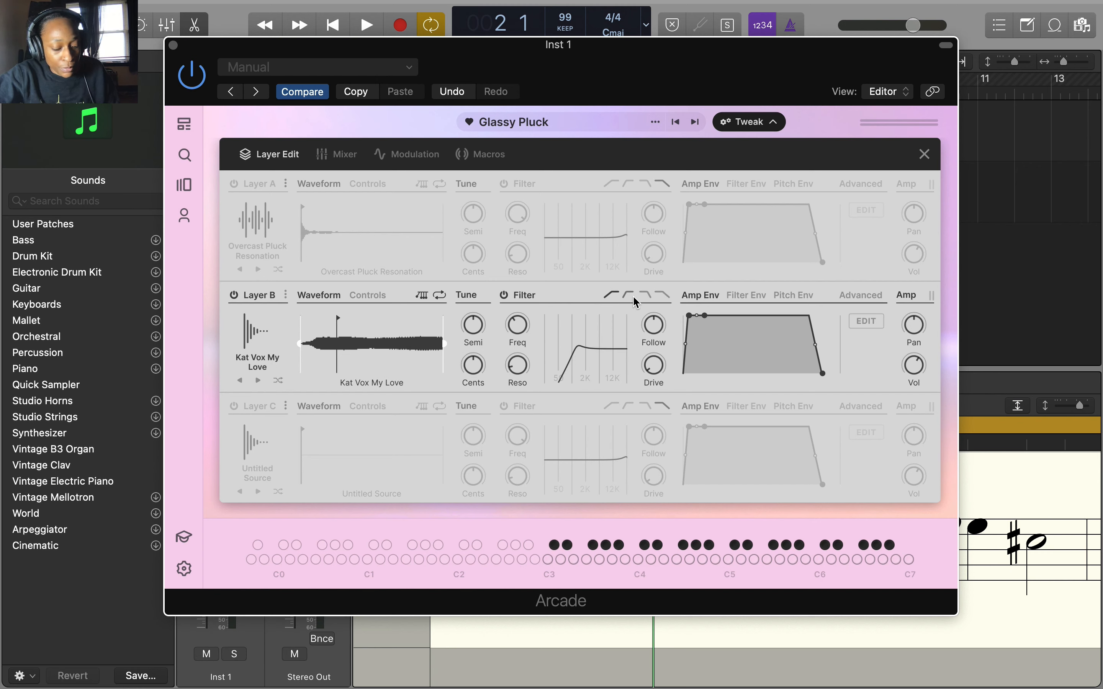
pyautogui.press('space')
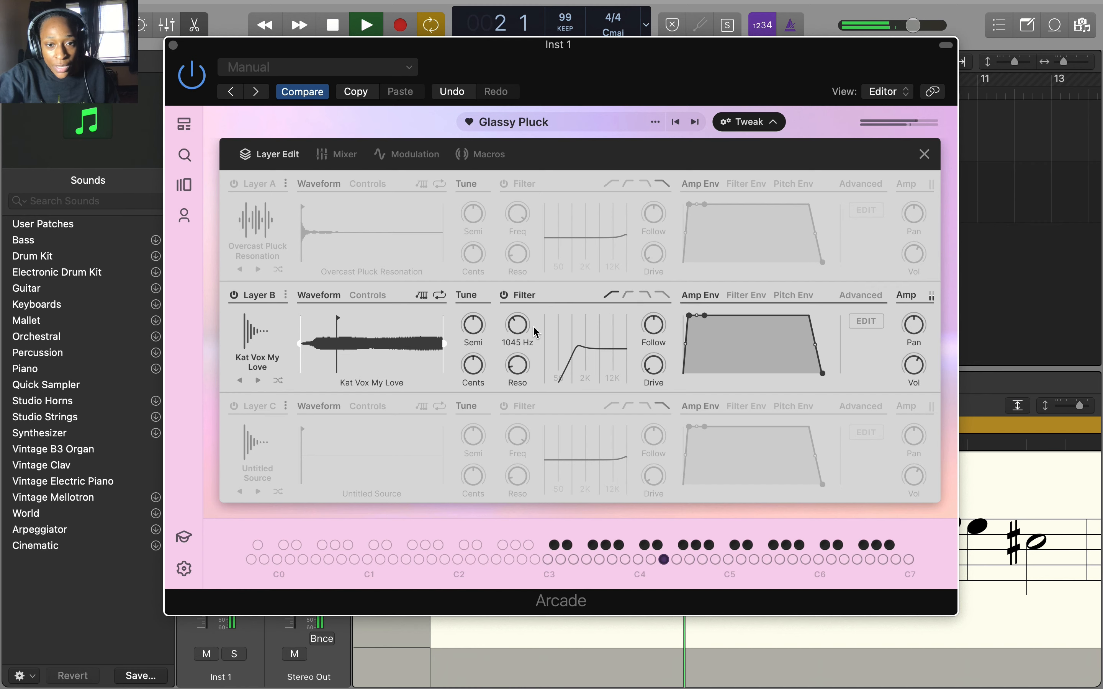
pyautogui.press('space')
# Sweep Layer B's high-pass frequency up and down, and set it to 183 Hz during playback.
pyautogui.moveTo(537, 367)
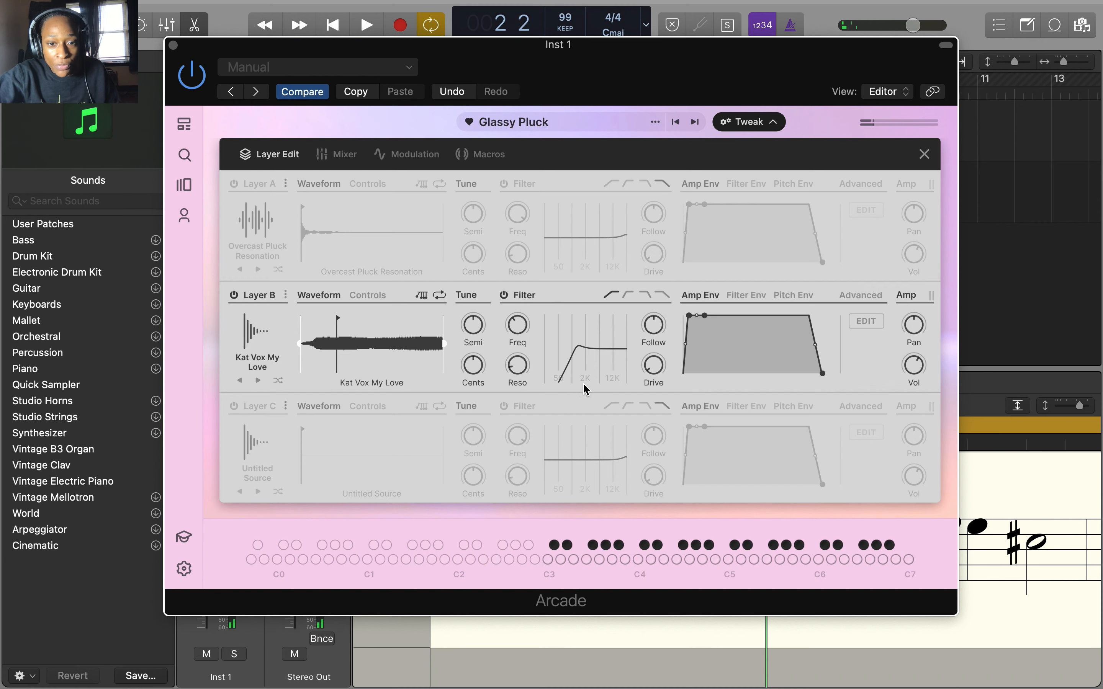
pyautogui.moveTo(517, 369); pyautogui.dragTo(510, 376)
pyautogui.moveTo(509, 323); pyautogui.dragTo(544, 381)
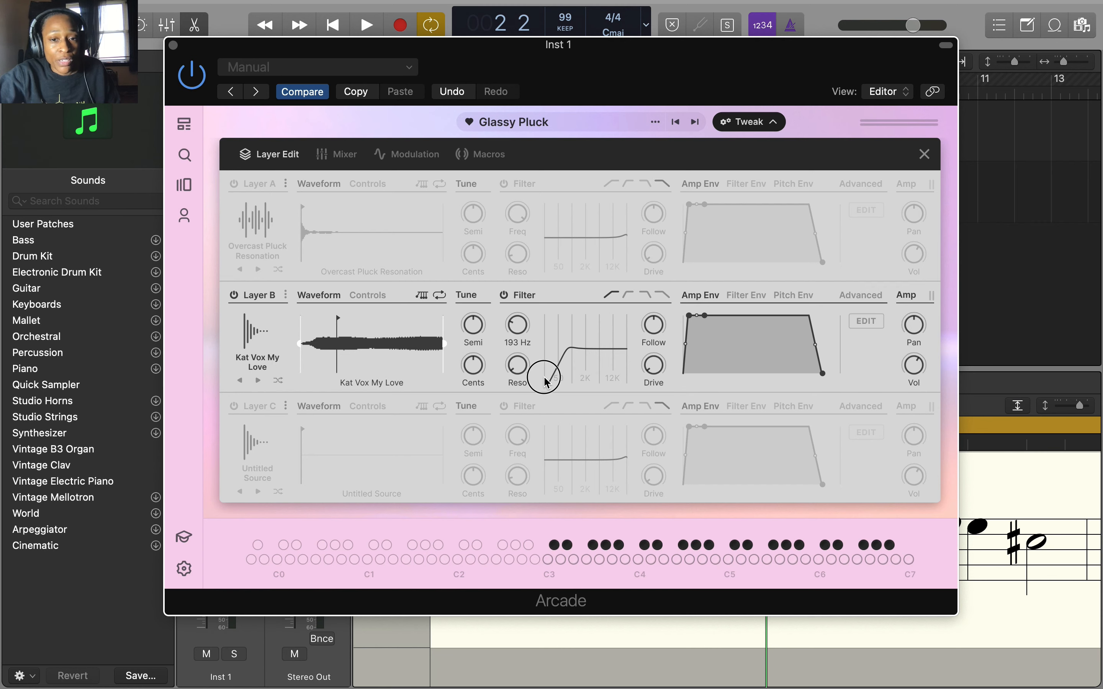
pyautogui.moveTo(545, 380); pyautogui.dragTo(536, 352)
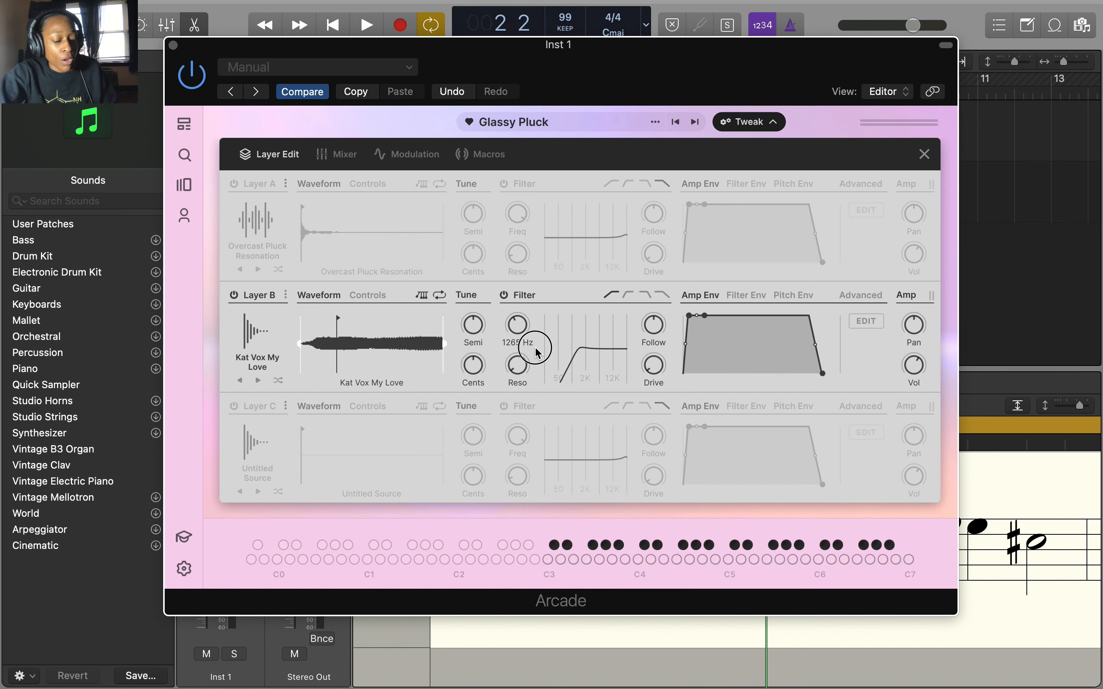
pyautogui.press('space')
pyautogui.moveTo(517, 328); pyautogui.dragTo(517, 349)
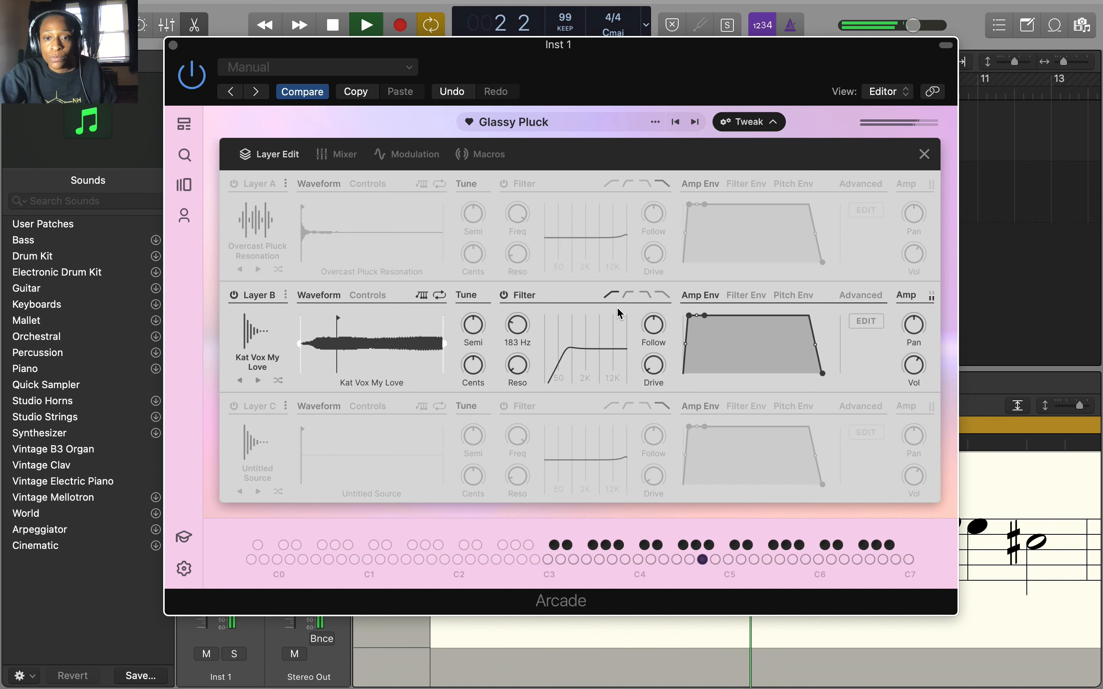
# Try the steeper high-pass slope on Layer B, and turn its filter off.
pyautogui.click(629, 295)
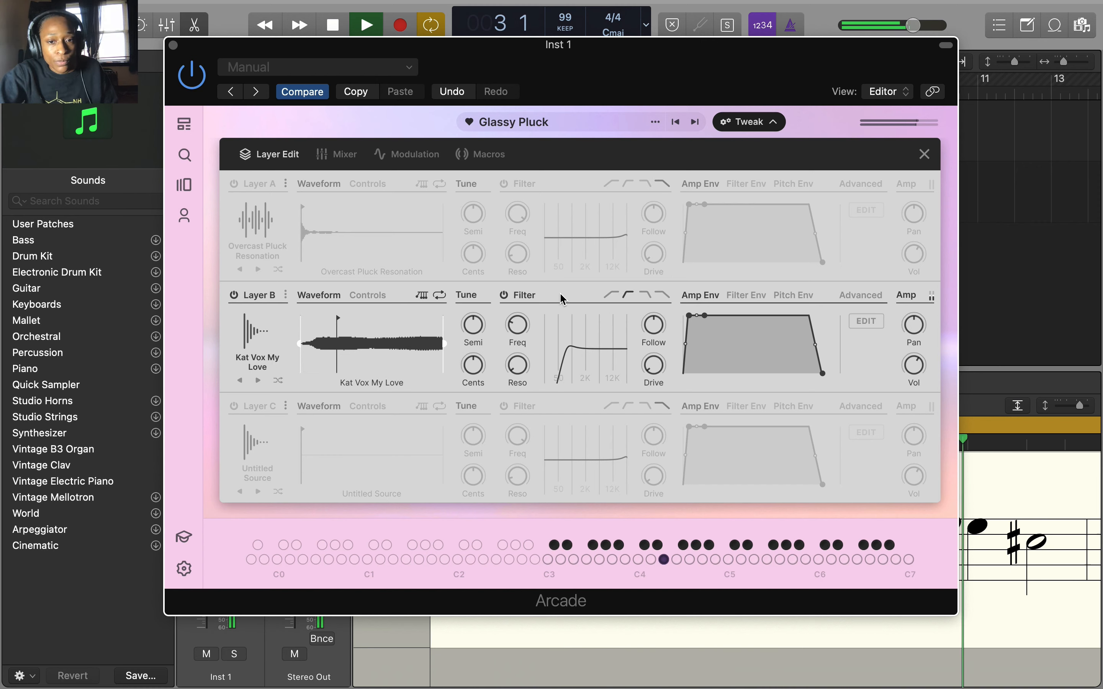
pyautogui.press('space')
pyautogui.click(504, 296)
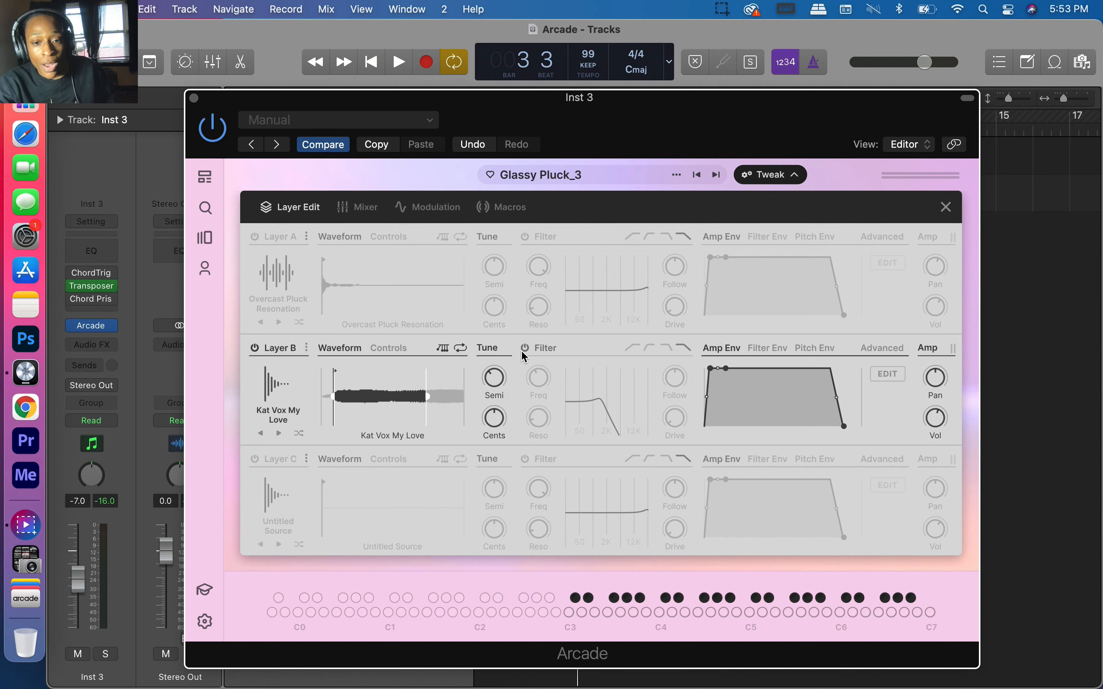
# Audition Layer B's unfiltered vocal, raise its tuning to 12 semitones and restart playback.
pyautogui.press('space')
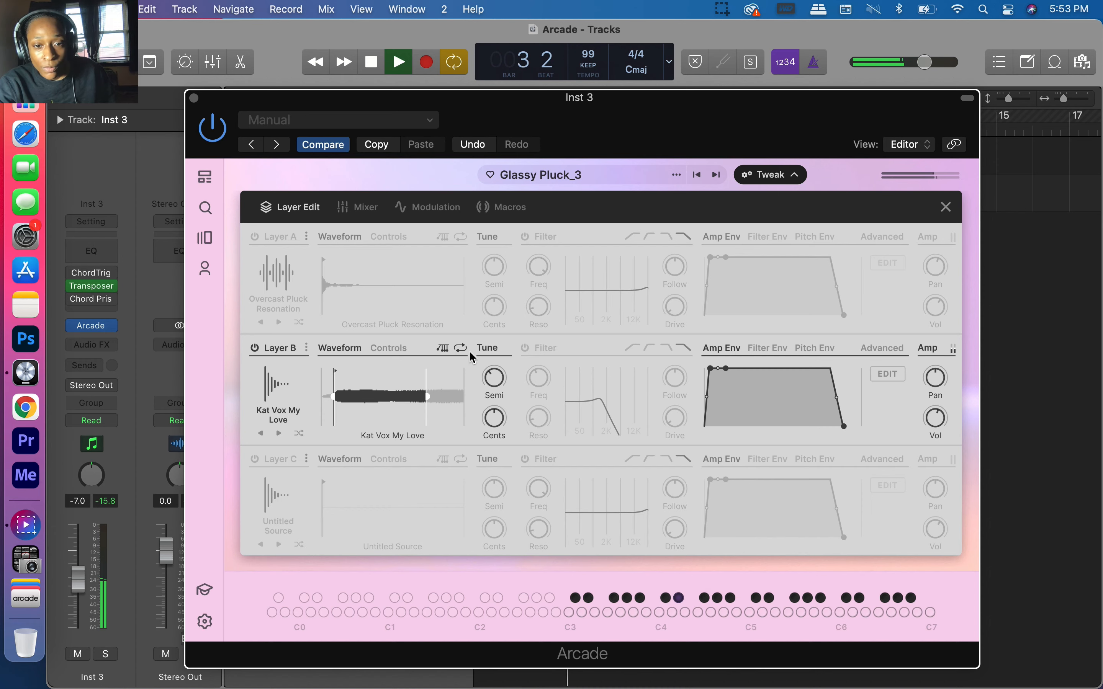
pyautogui.press('space')
pyautogui.moveTo(500, 373)
pyautogui.moveTo(500, 378); pyautogui.dragTo(464, 301)
pyautogui.press('space')
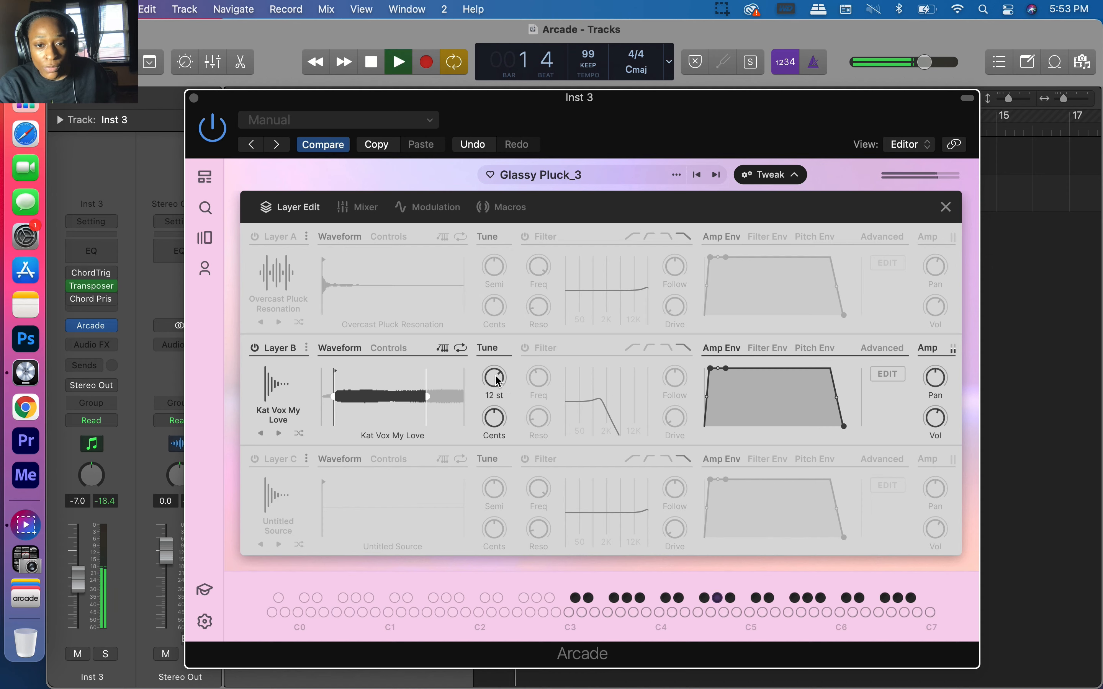
# Turn Layer A back on and lower Layer B's semitone tuning while both layers play.
pyautogui.click(258, 237)
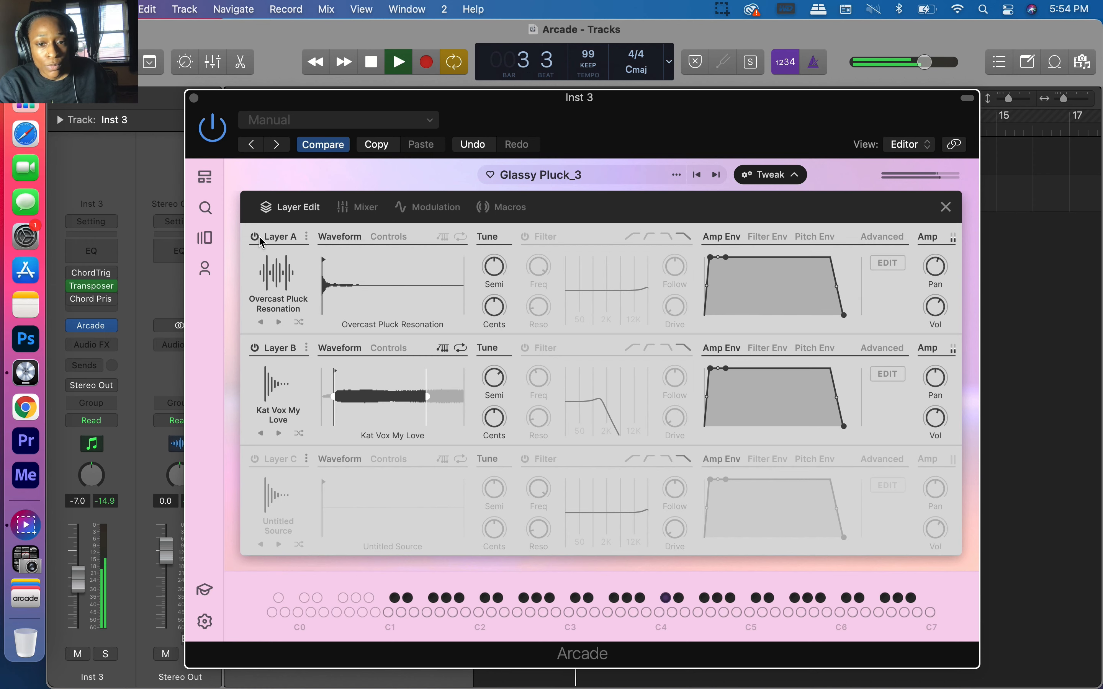
pyautogui.click(494, 384)
pyautogui.moveTo(494, 384); pyautogui.dragTo(496, 428)
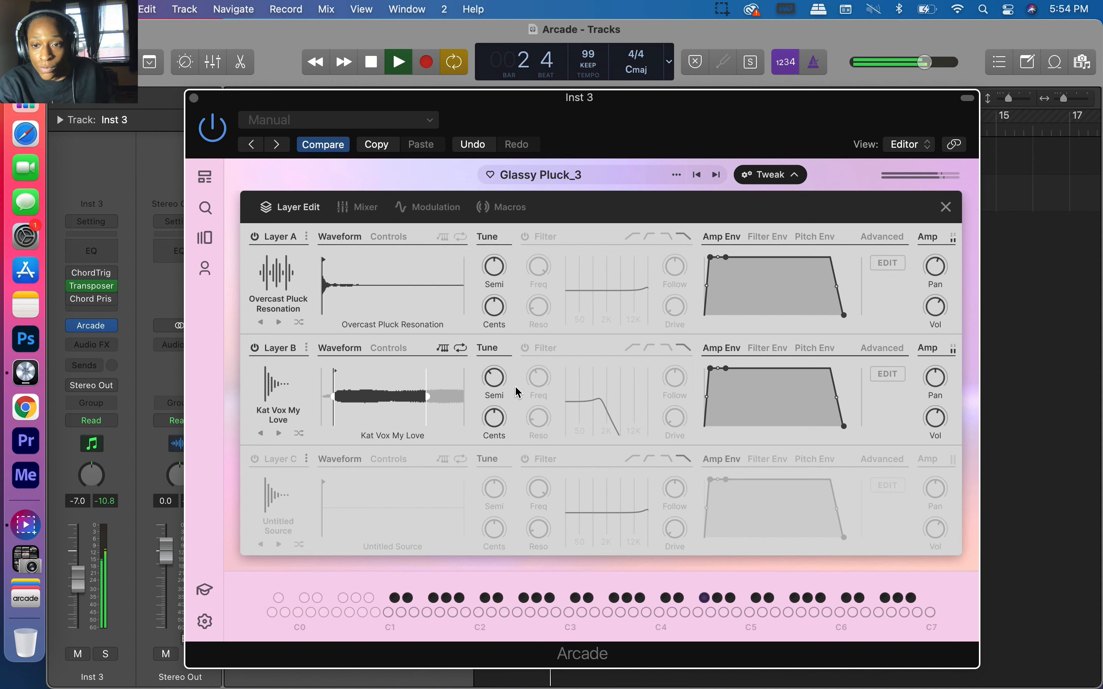
pyautogui.press('space')
pyautogui.doubleClick(496, 395)
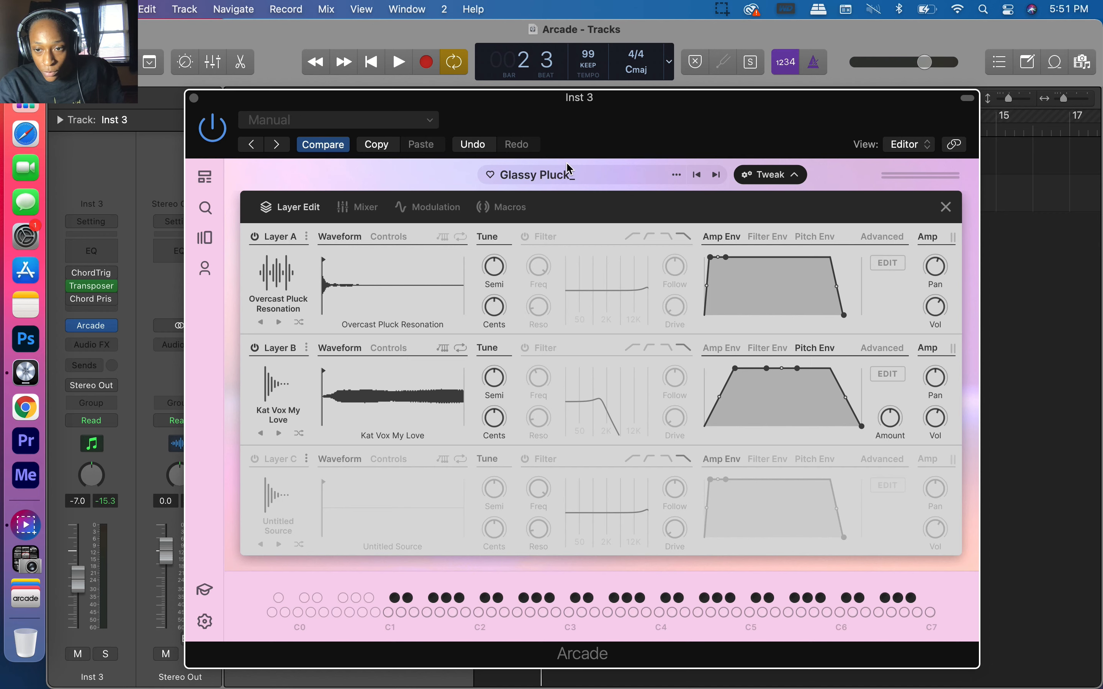
# Save the edited note kit as a new kit named Glassy Pluck_3.
pyautogui.click(676, 175)
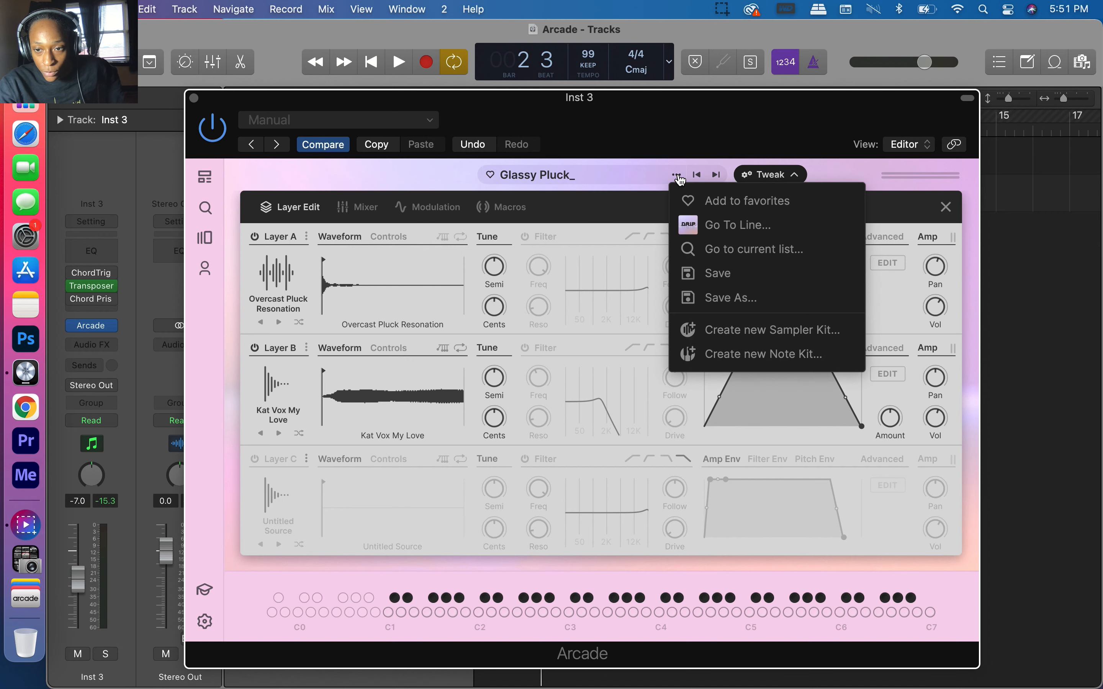
pyautogui.click(738, 297)
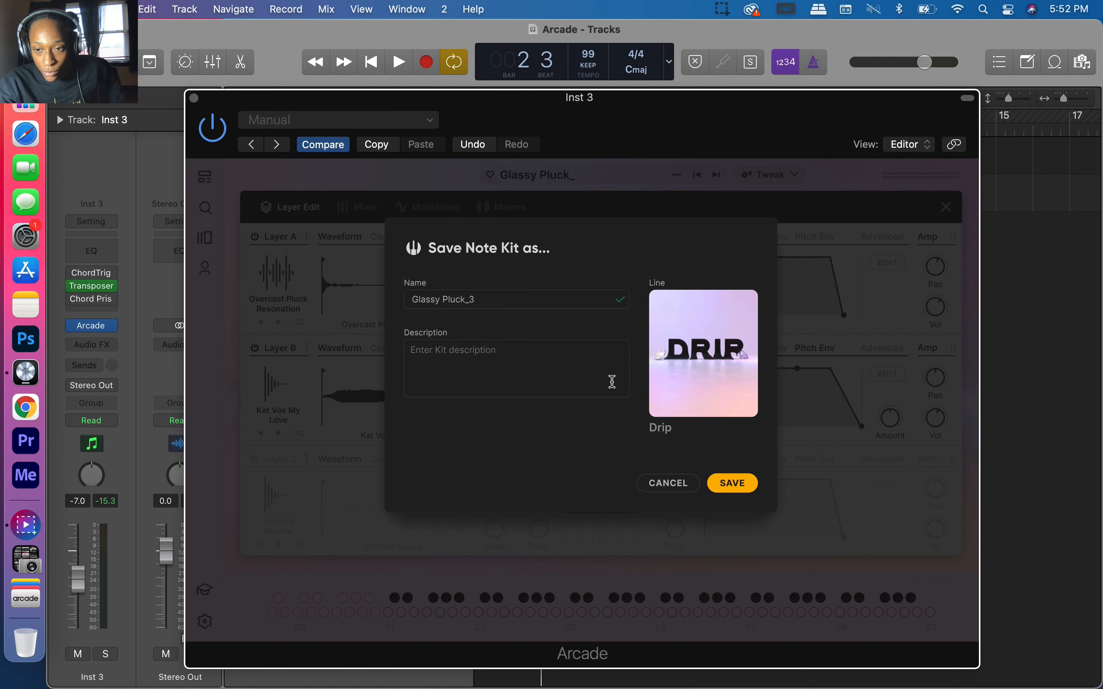
pyautogui.click(742, 484)
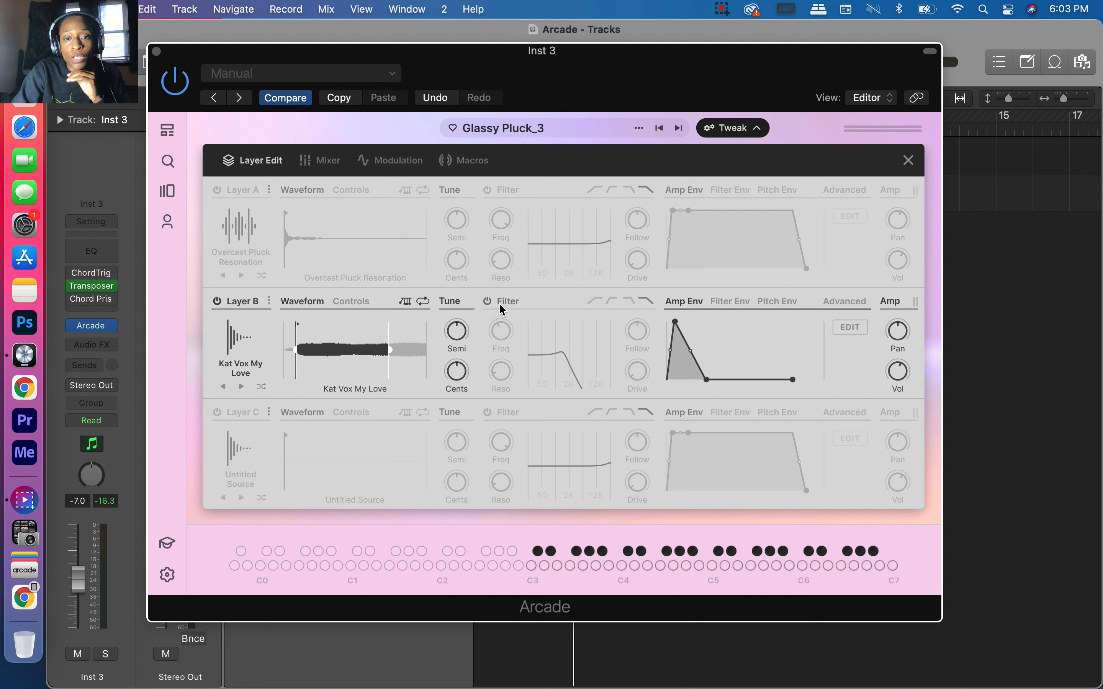
# Audition Layer B's vocal with its short amp envelope and try raising the envelope's sustain point.
pyautogui.click(487, 300)
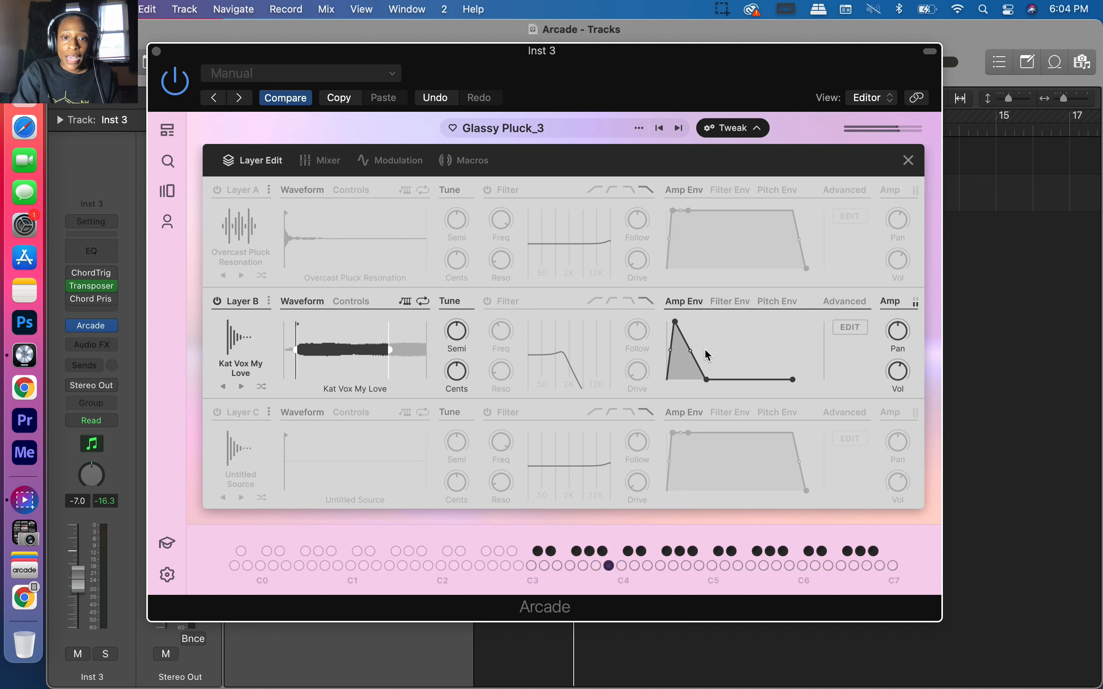
pyautogui.press('space')
pyautogui.moveTo(706, 380); pyautogui.dragTo(790, 330)
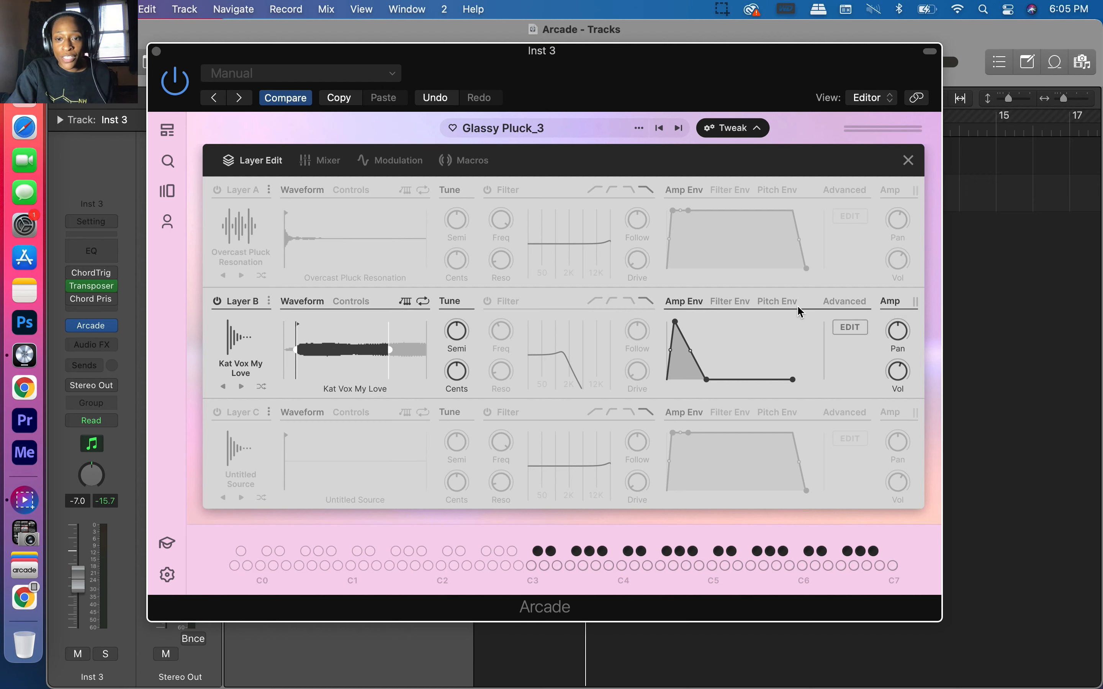
# Show Layer B's filter envelope, switch the layer's filter on and off, and try raising the envelope's decay point.
pyautogui.click(731, 301)
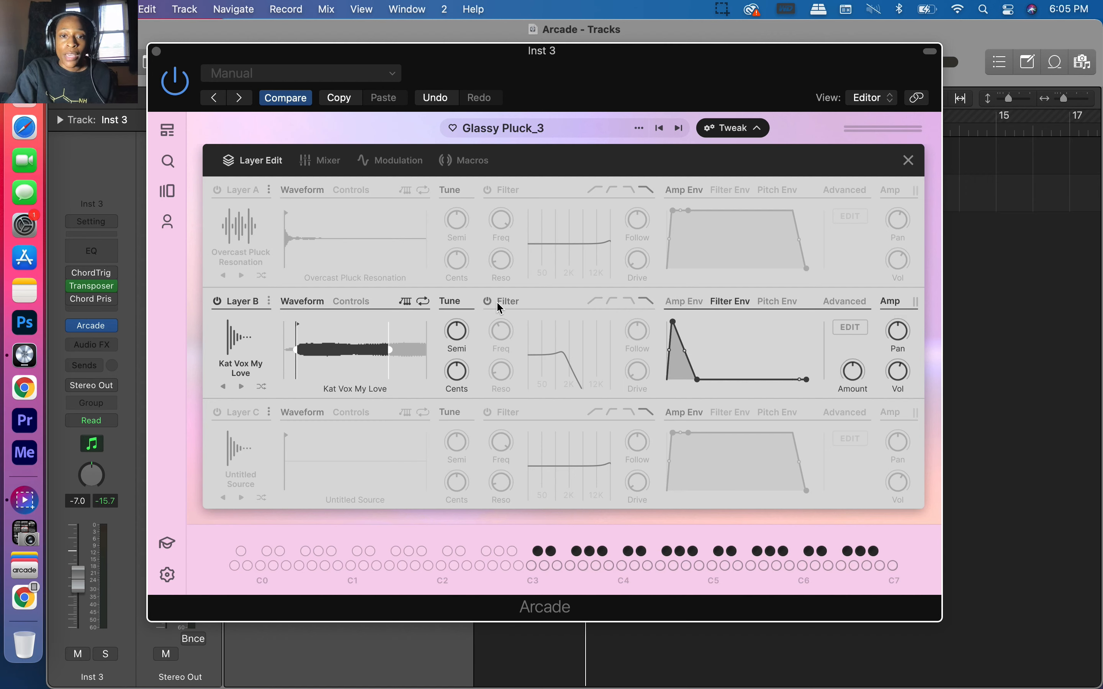
pyautogui.click(486, 301)
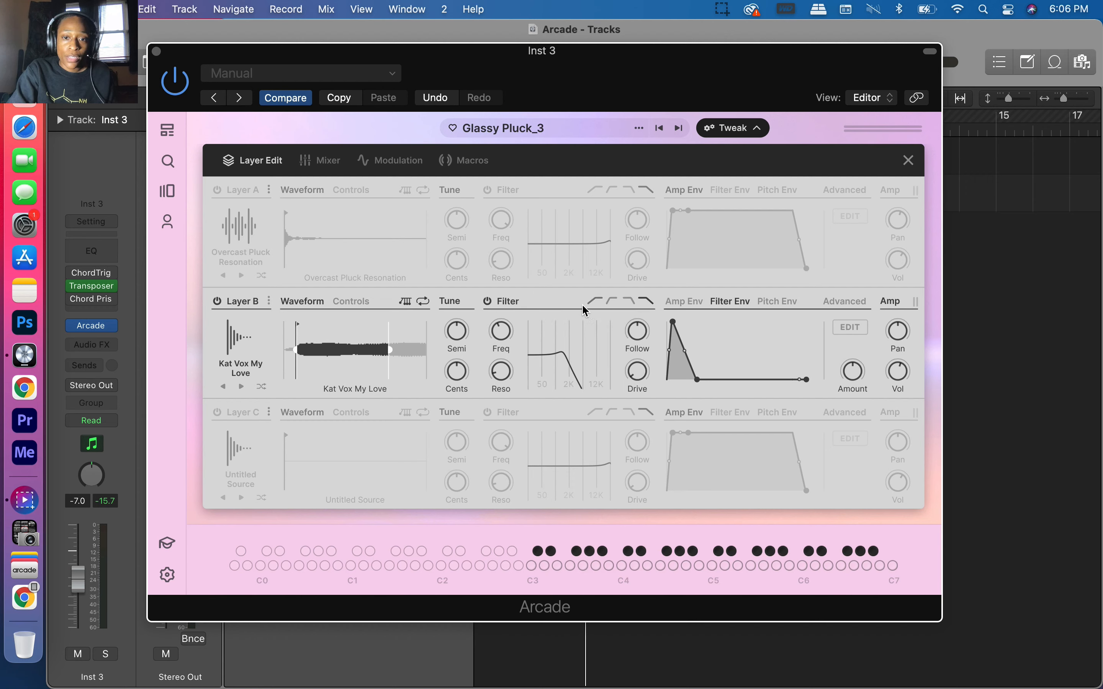
pyautogui.click(487, 301)
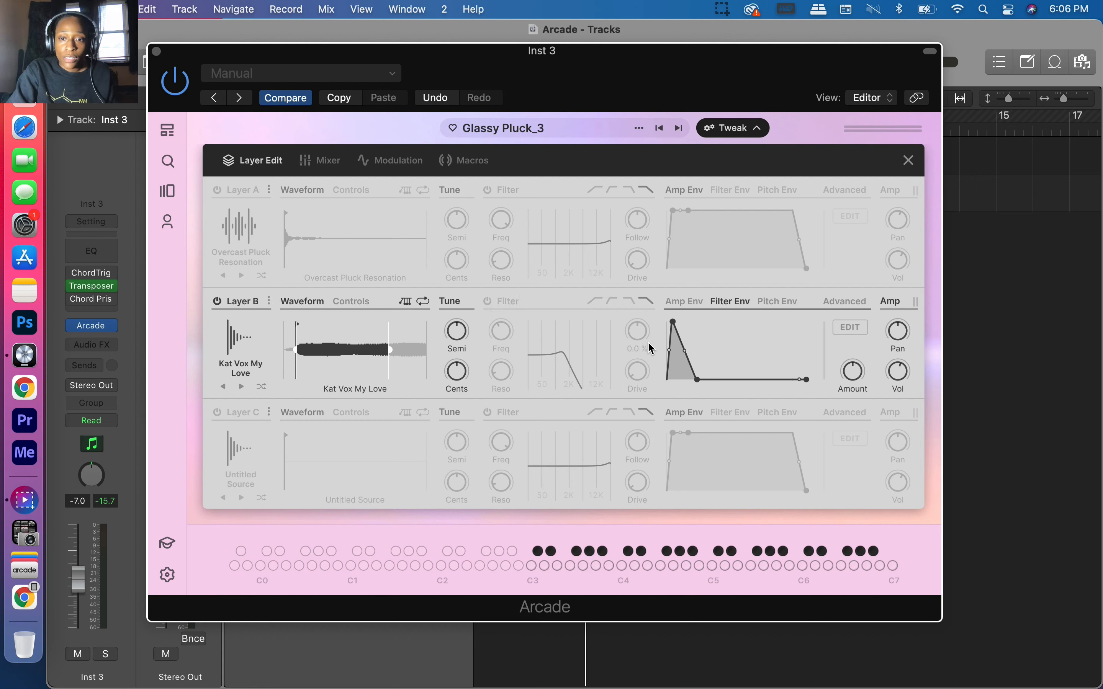
pyautogui.moveTo(693, 372); pyautogui.dragTo(696, 375)
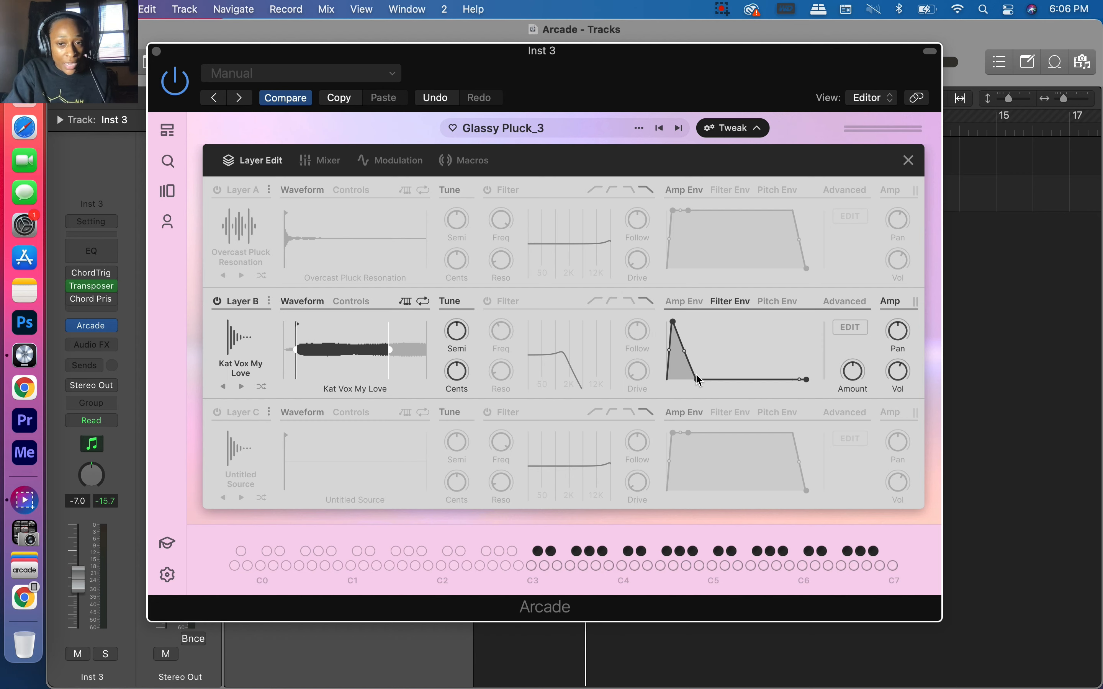
pyautogui.moveTo(696, 379); pyautogui.dragTo(704, 341)
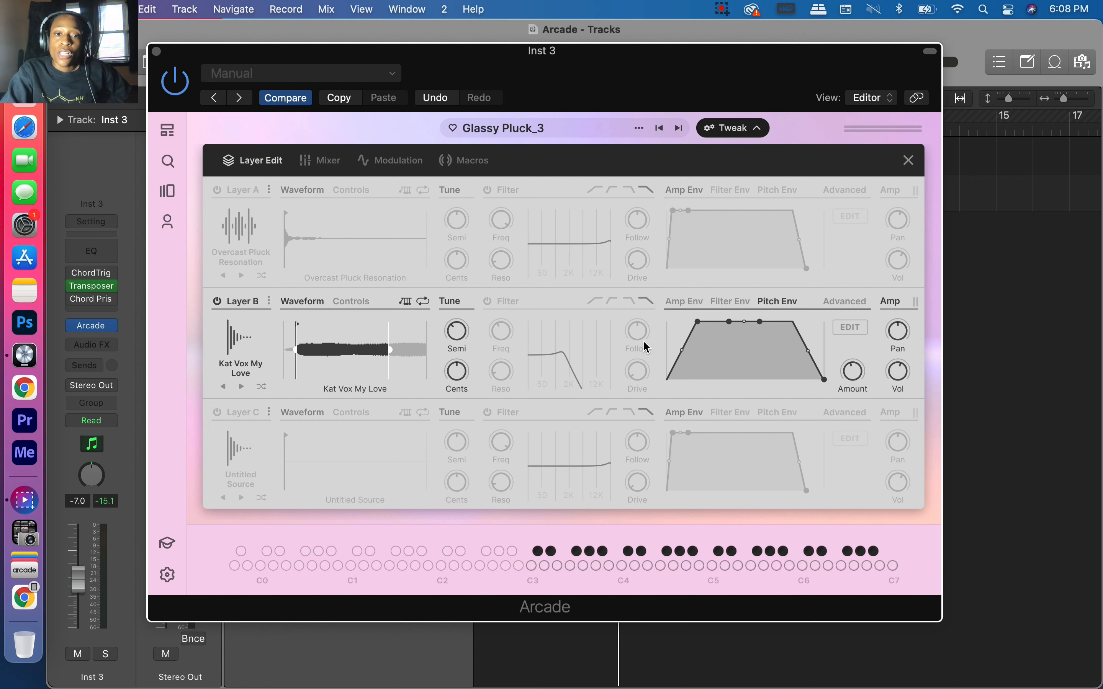
# Lower Layer B's volume to -23.87 dB.
pyautogui.moveTo(449, 336)
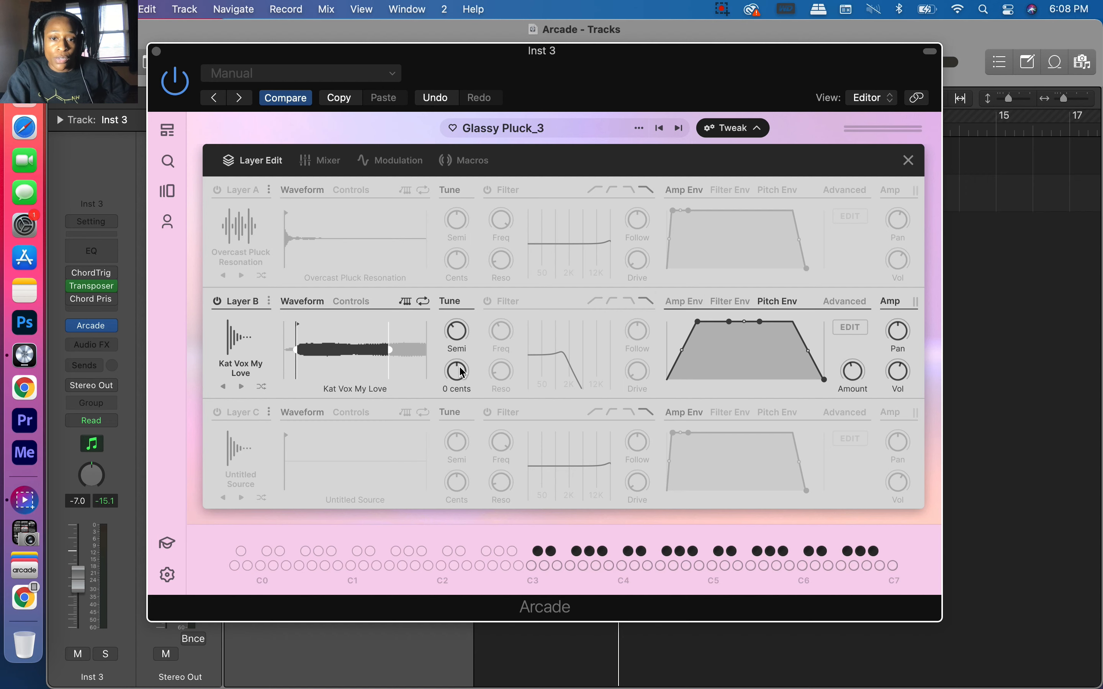
pyautogui.moveTo(858, 375)
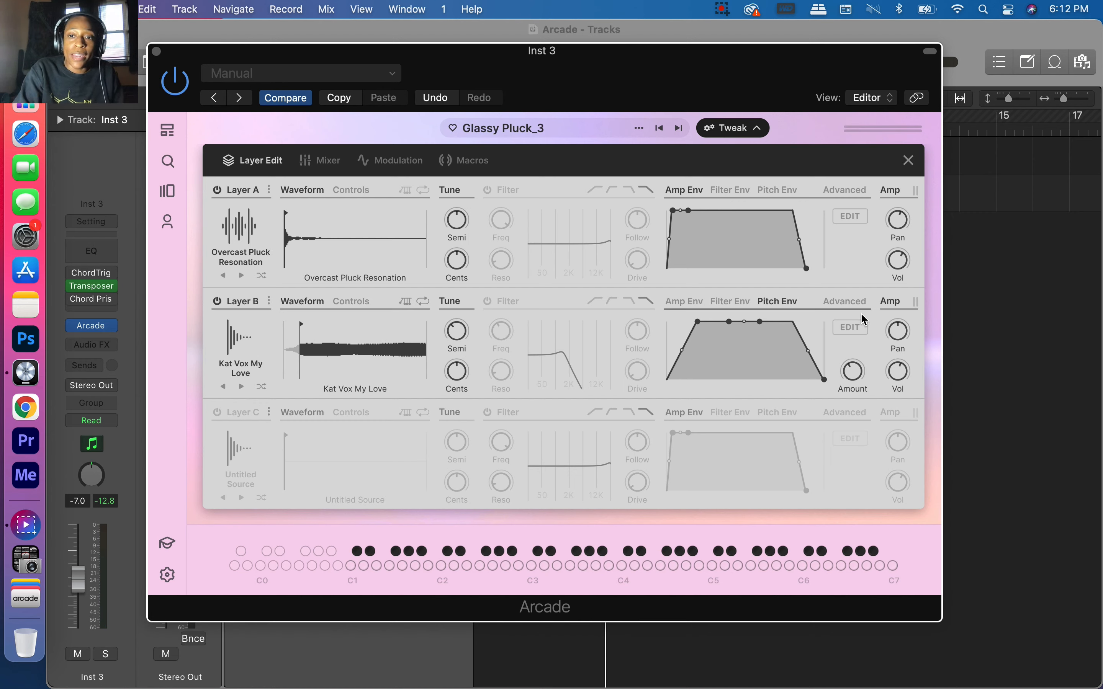
pyautogui.moveTo(898, 364); pyautogui.dragTo(896, 376)
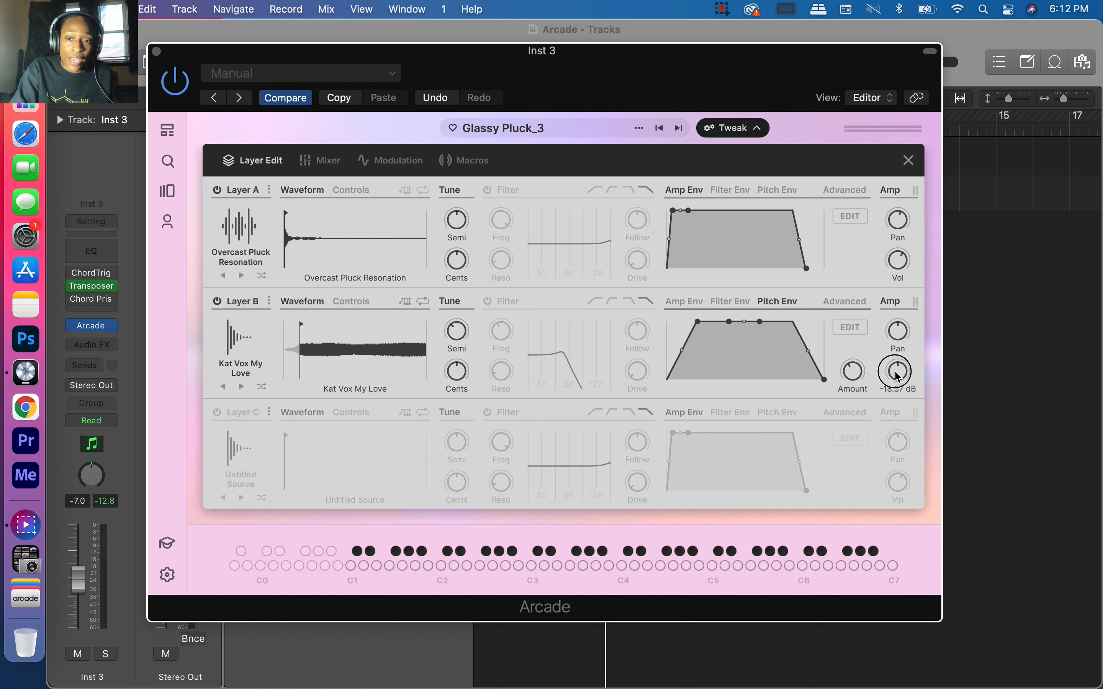
pyautogui.moveTo(896, 376); pyautogui.dragTo(894, 388)
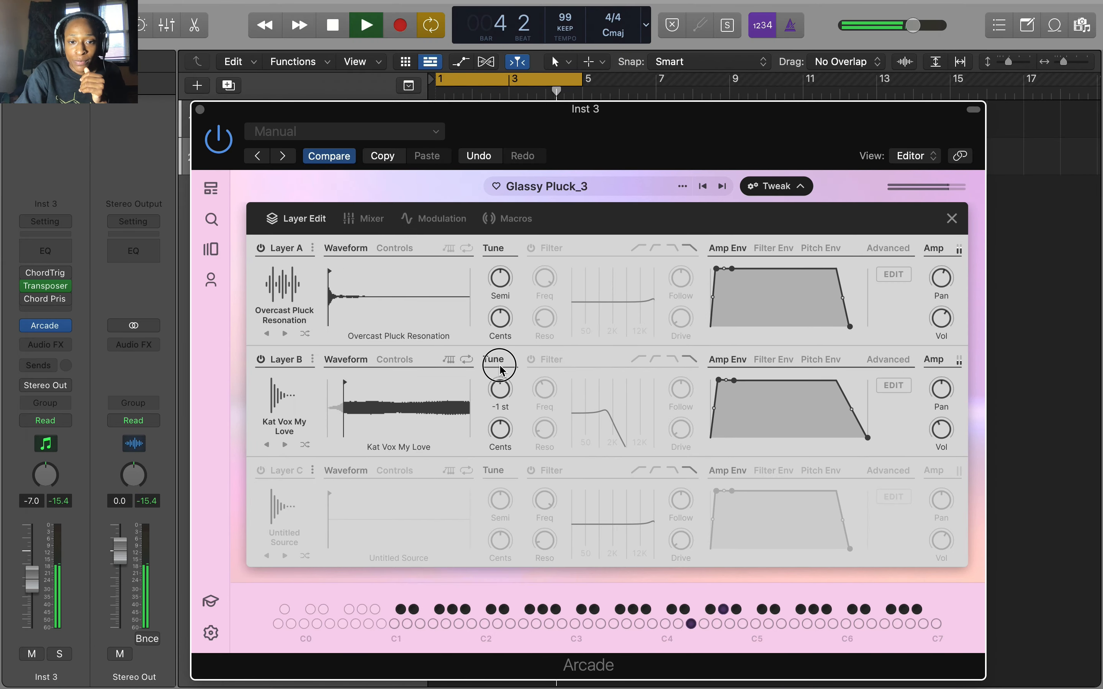
# Set Layer B's tuning to 0 semitones and sweep its volume down to -35.73 dB and back up.
pyautogui.click(500, 366)
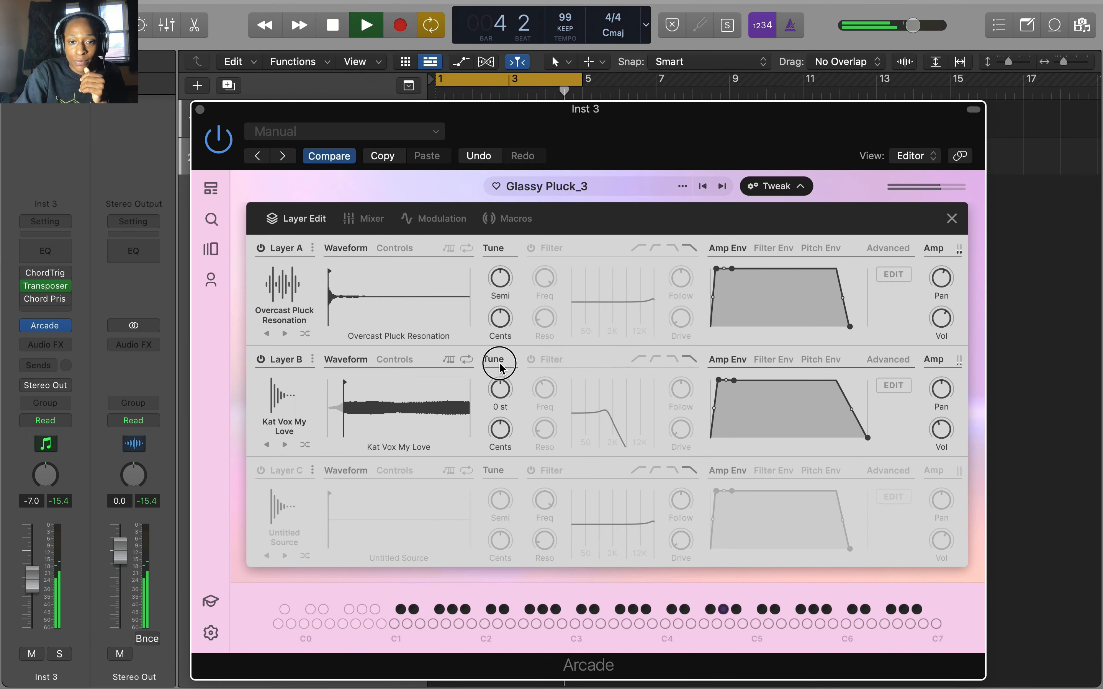
pyautogui.moveTo(949, 438)
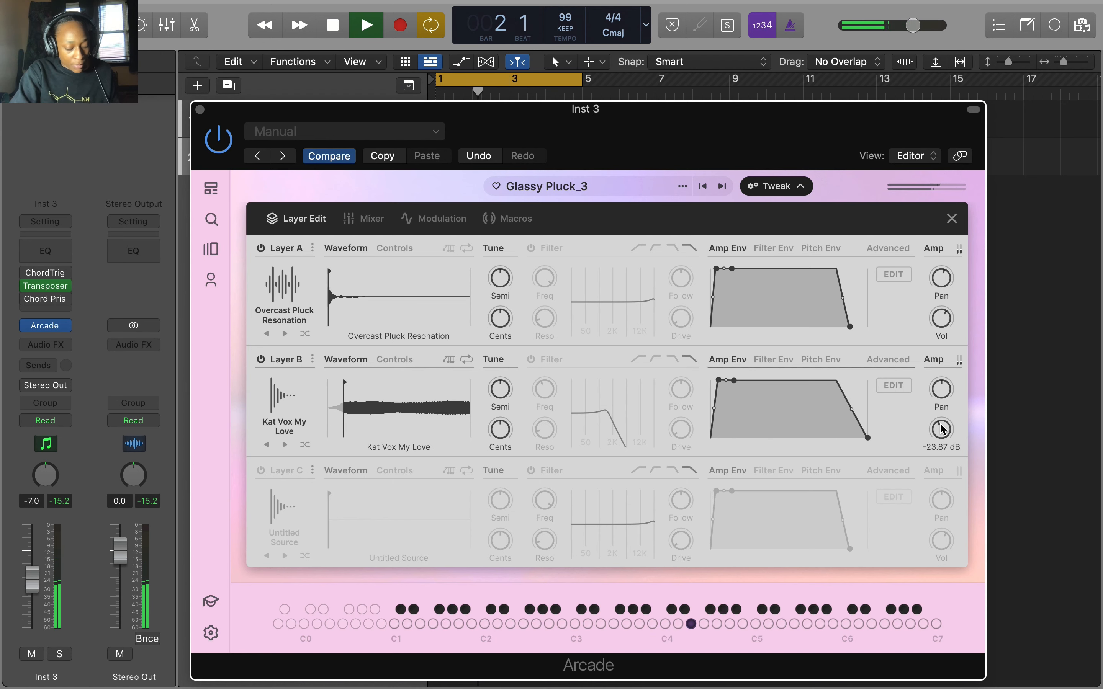
pyautogui.moveTo(943, 428); pyautogui.dragTo(940, 452)
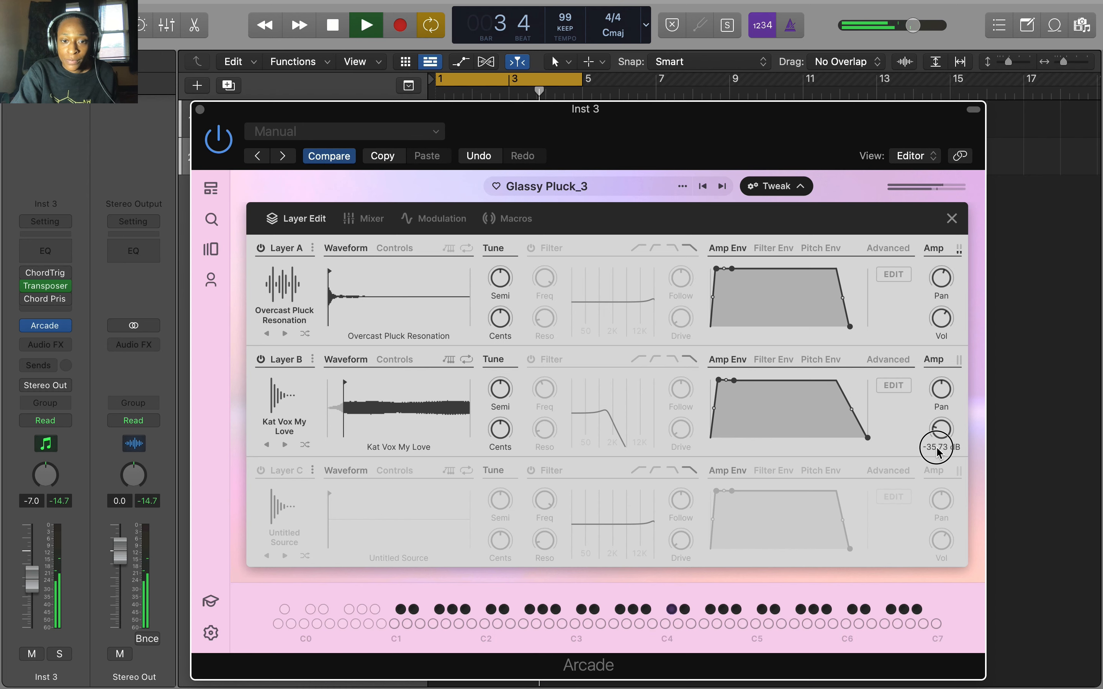
pyautogui.press('space')
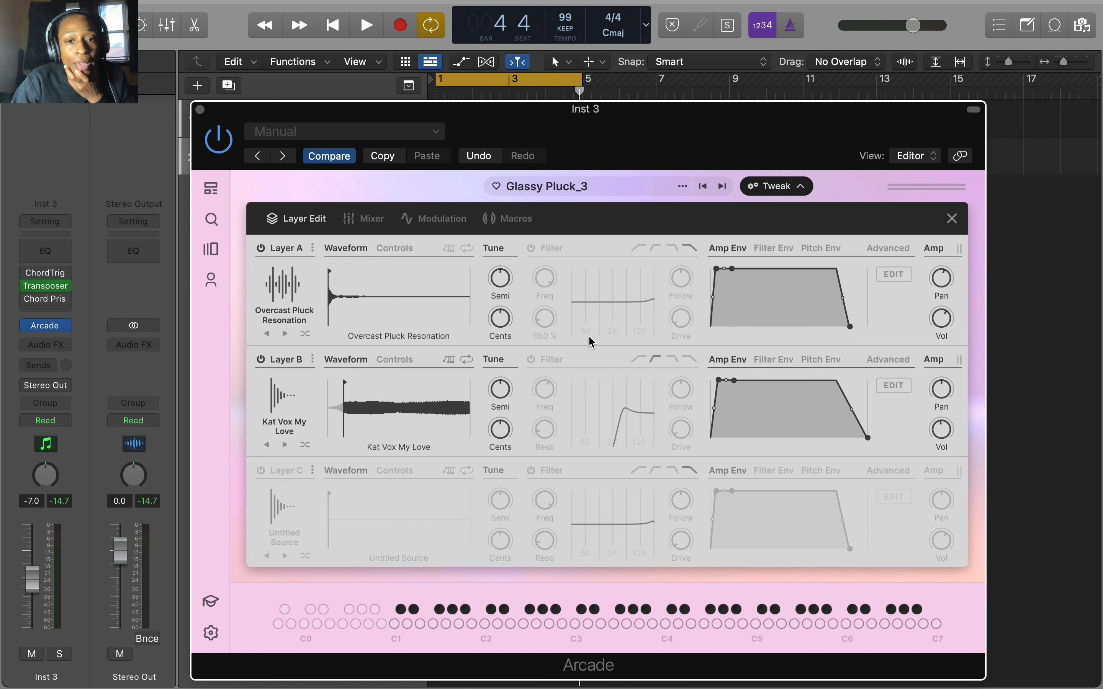
pyautogui.moveTo(930, 449); pyautogui.dragTo(939, 442)
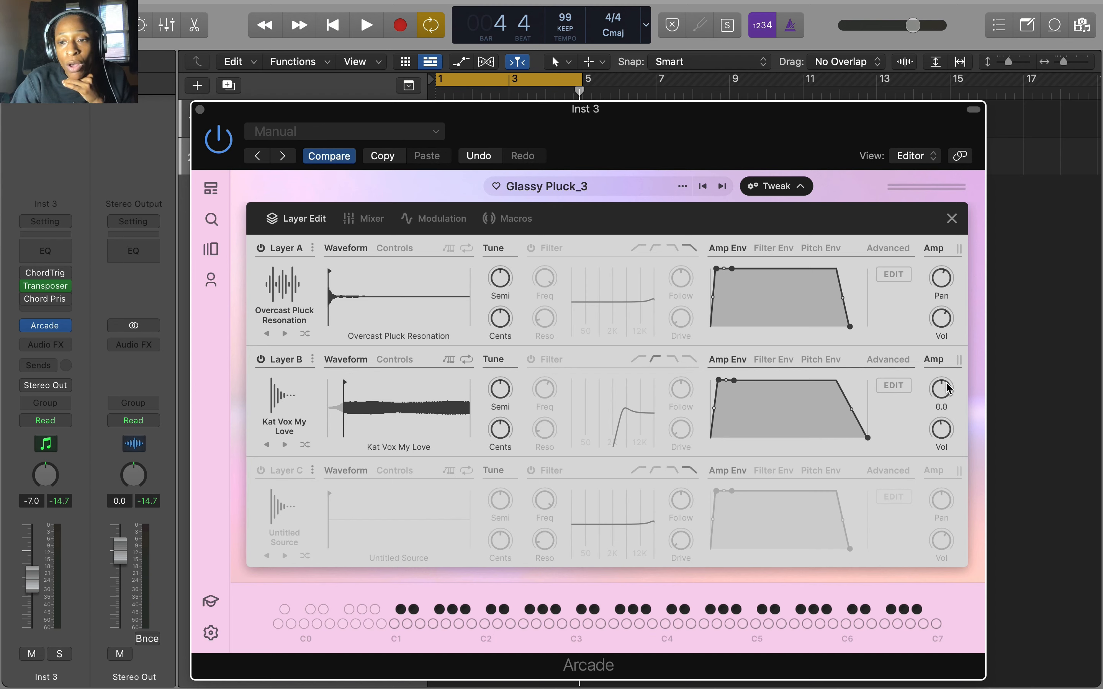
# Pan Layer B to 7.0 L, audition it against Layer A and fine-tune the pan.
pyautogui.moveTo(940, 292)
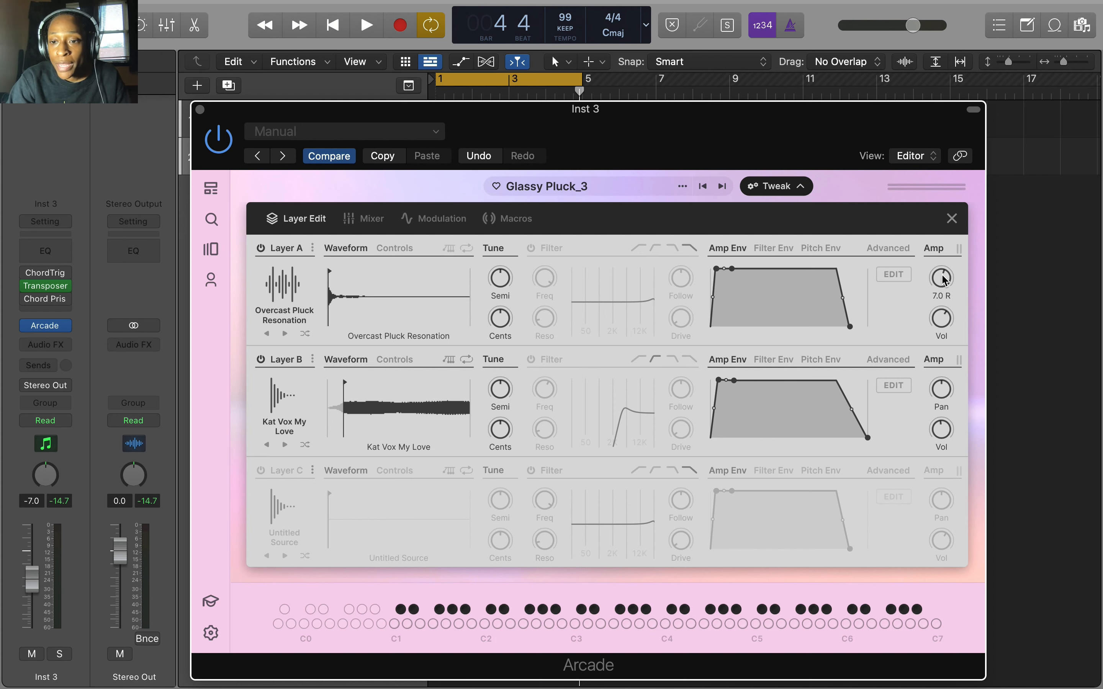
pyautogui.moveTo(941, 387); pyautogui.dragTo(935, 402)
pyautogui.press('space')
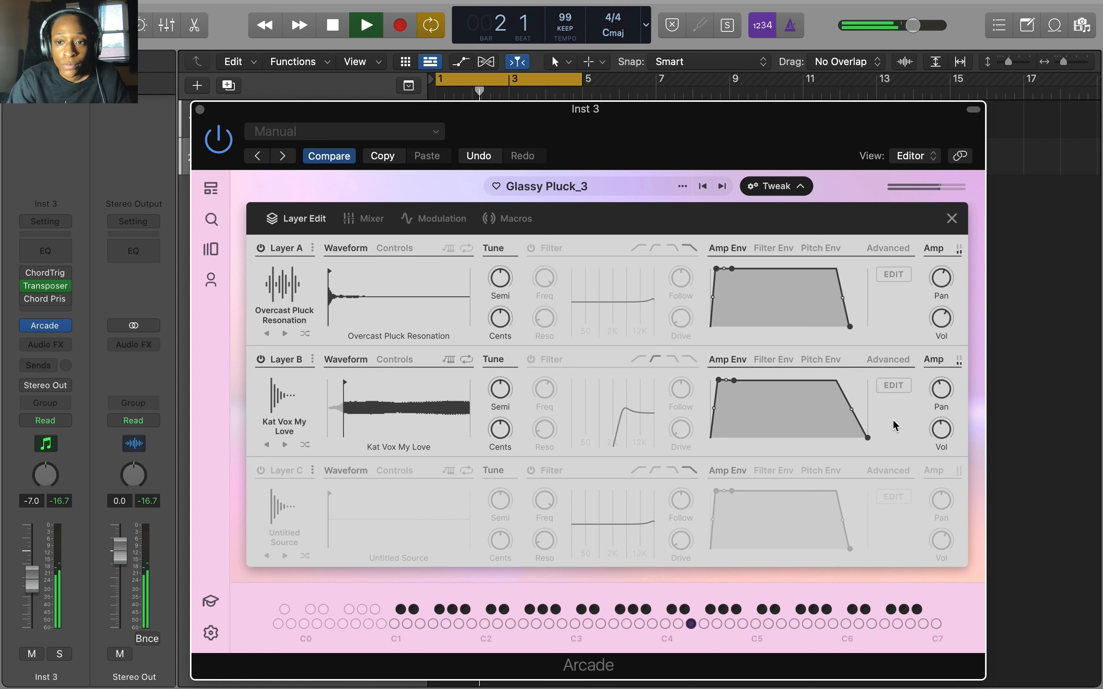
pyautogui.press('space')
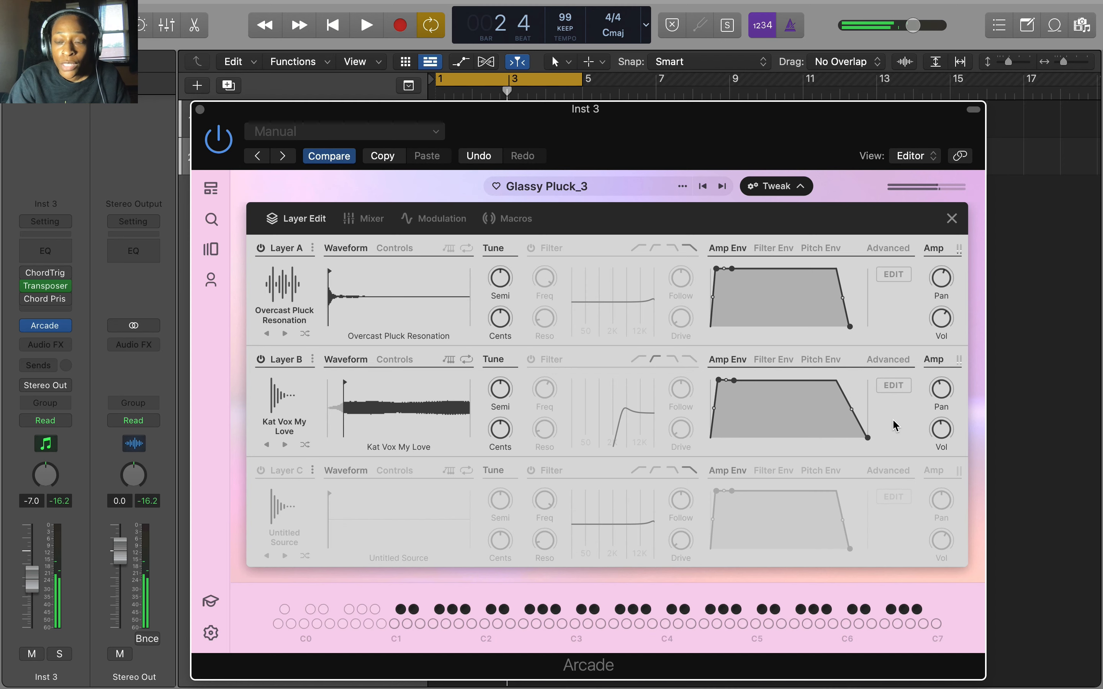
pyautogui.moveTo(945, 393)
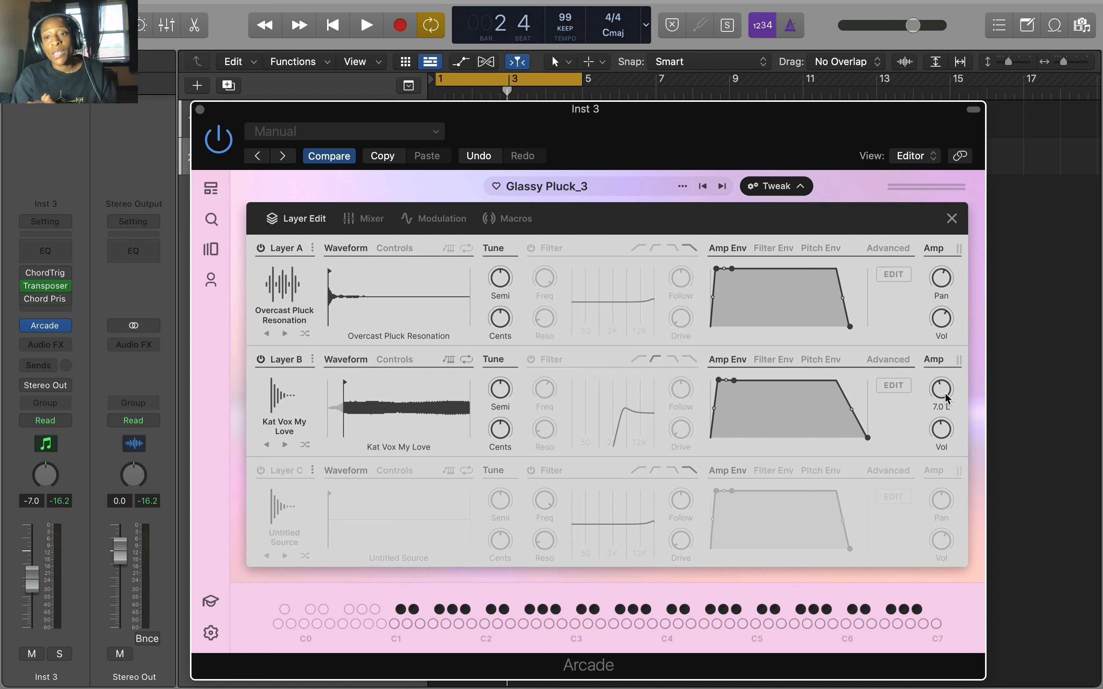
pyautogui.moveTo(940, 391); pyautogui.dragTo(938, 382)
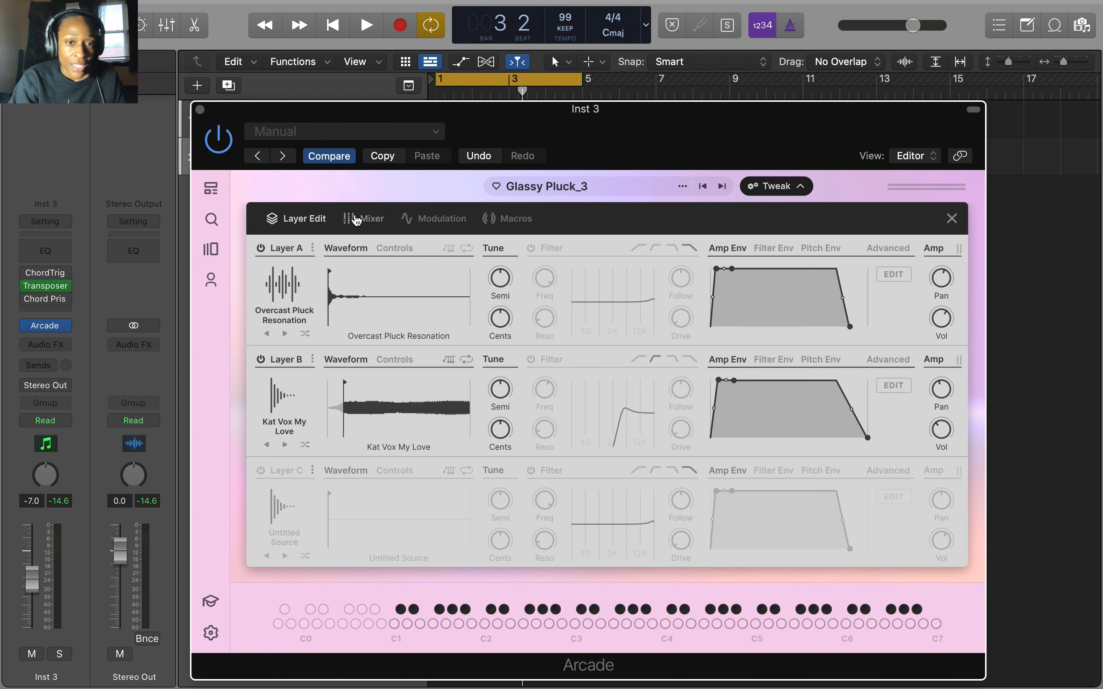
# Compare the mixer with the layer editor and examine the Lofi effect's settings and effect choices on Send 2.
pyautogui.click(356, 220)
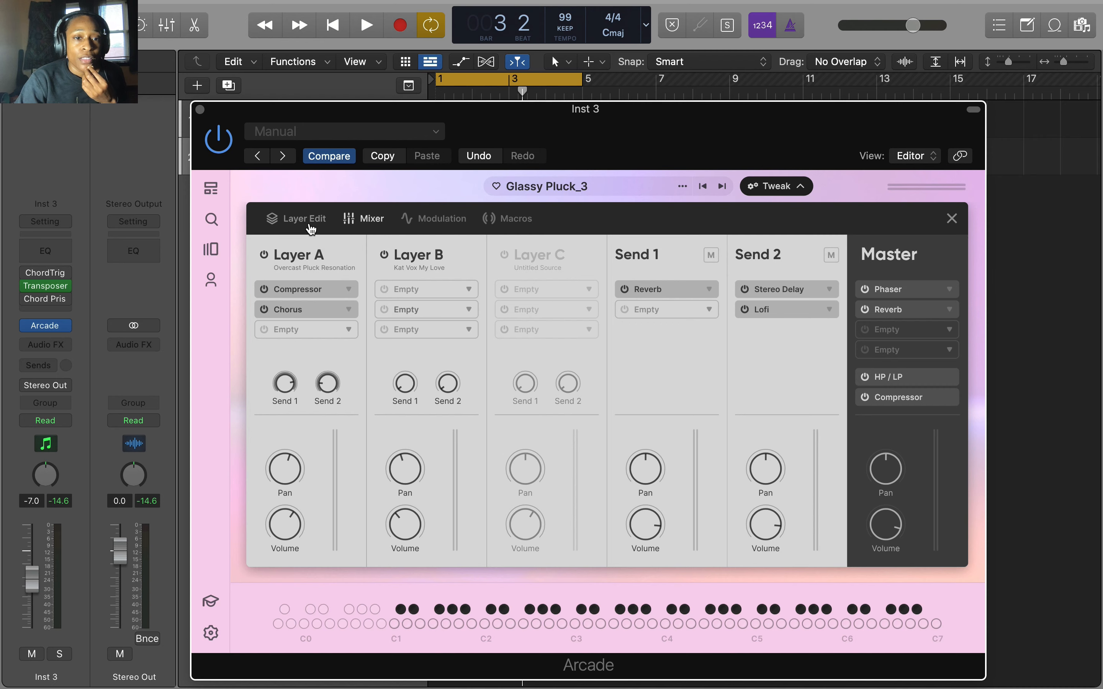
pyautogui.click(308, 224)
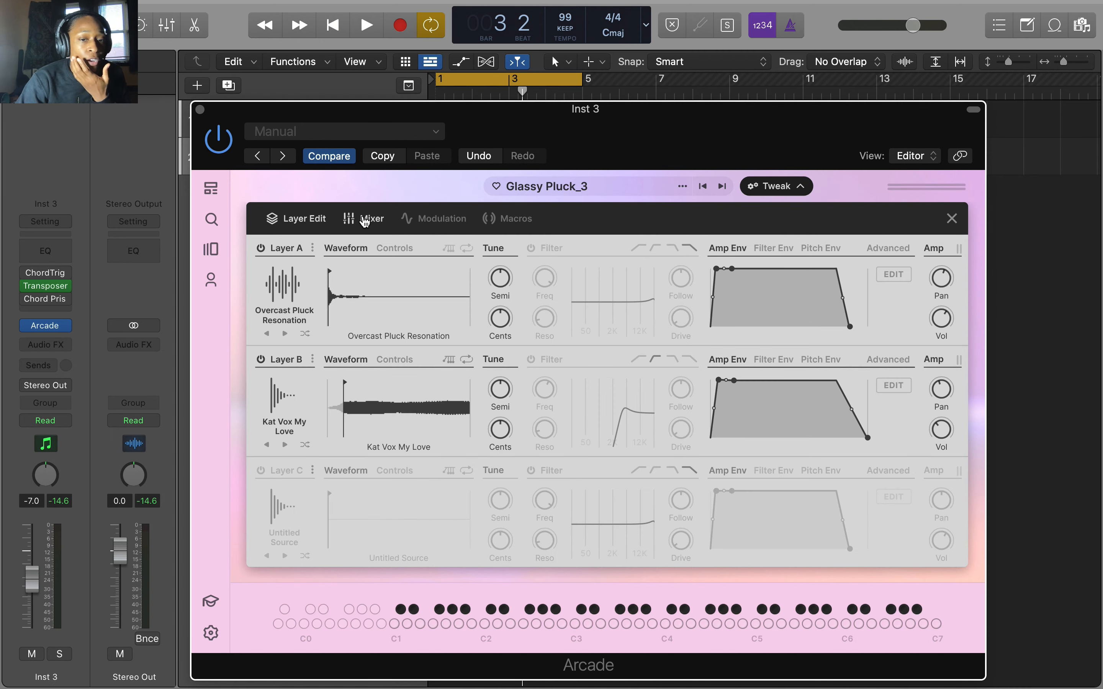
pyautogui.click(362, 218)
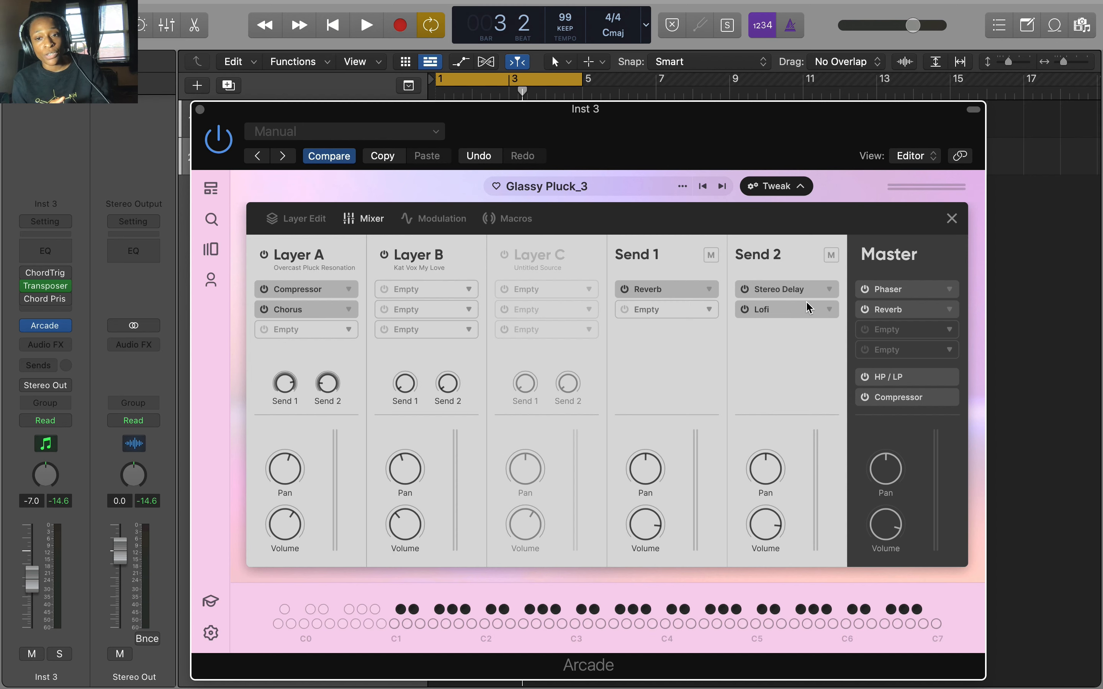
pyautogui.click(781, 312)
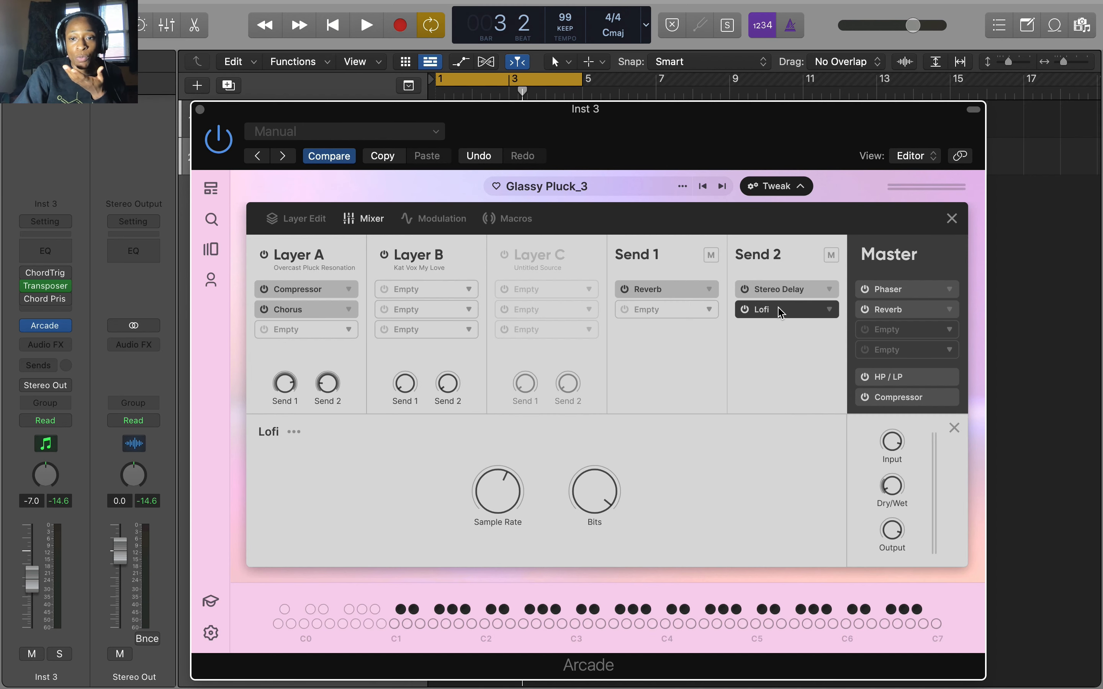
pyautogui.click(837, 312)
pyautogui.click(760, 358)
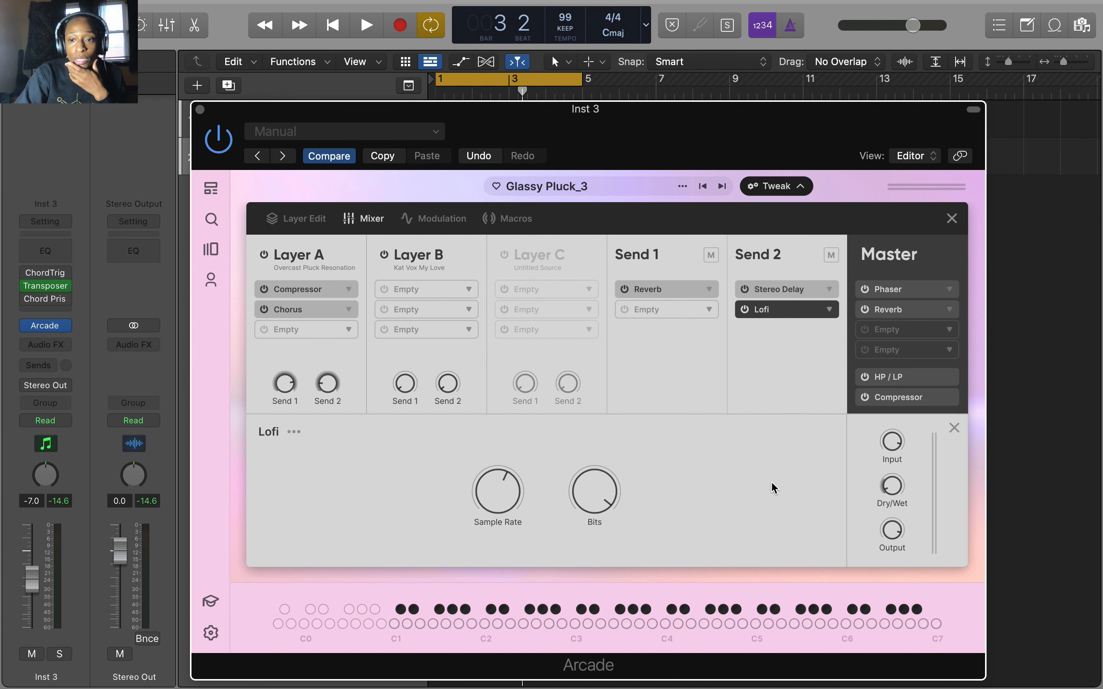
pyautogui.click(954, 428)
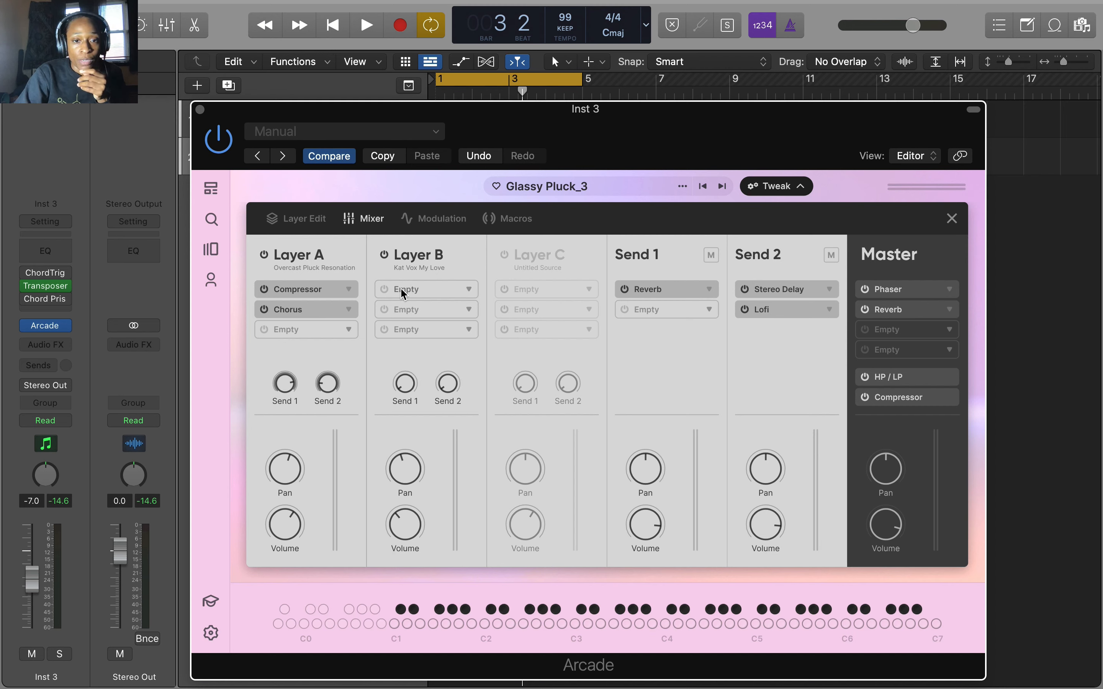
# Add a Distortion Box to Layer B's first effect slot, audition it and load the Warm Parallel preset.
pyautogui.click(466, 292)
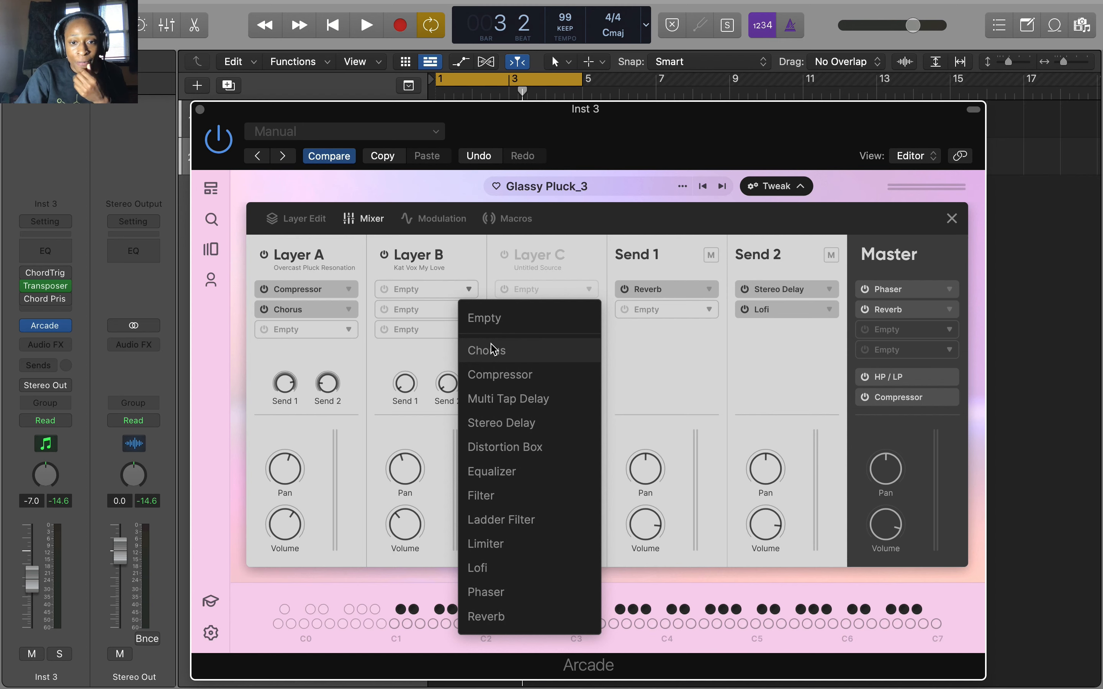
pyautogui.click(517, 461)
pyautogui.press('space')
pyautogui.press('space')
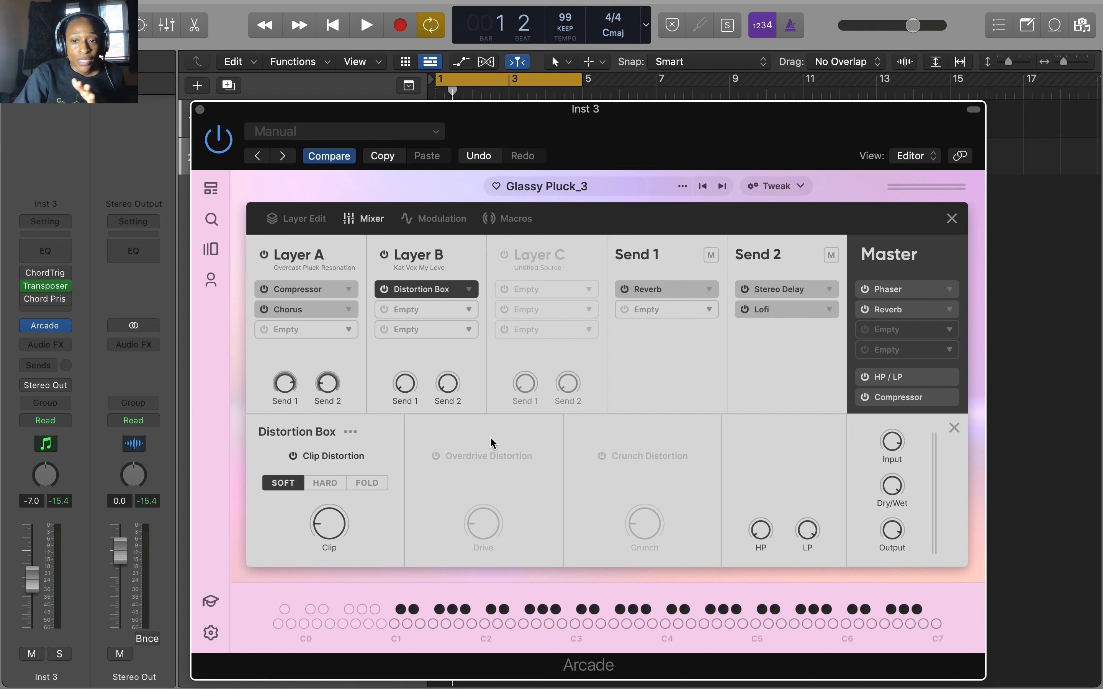
pyautogui.click(350, 431)
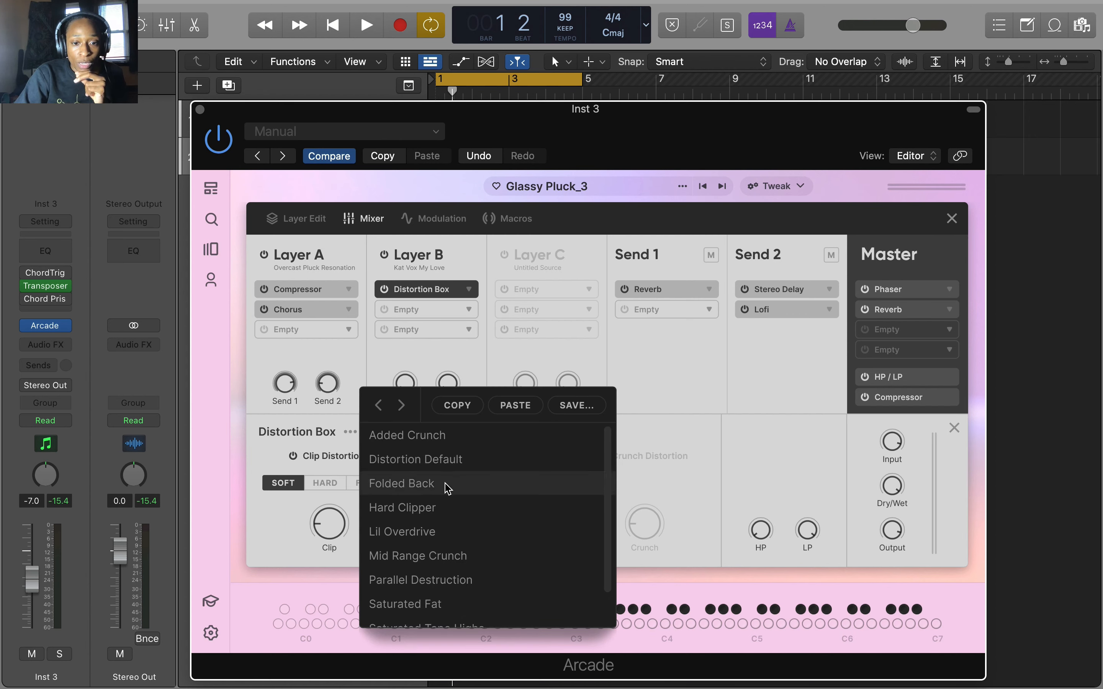
pyautogui.scroll(-1, 451, 549)
pyautogui.scroll(-1, 451, 550)
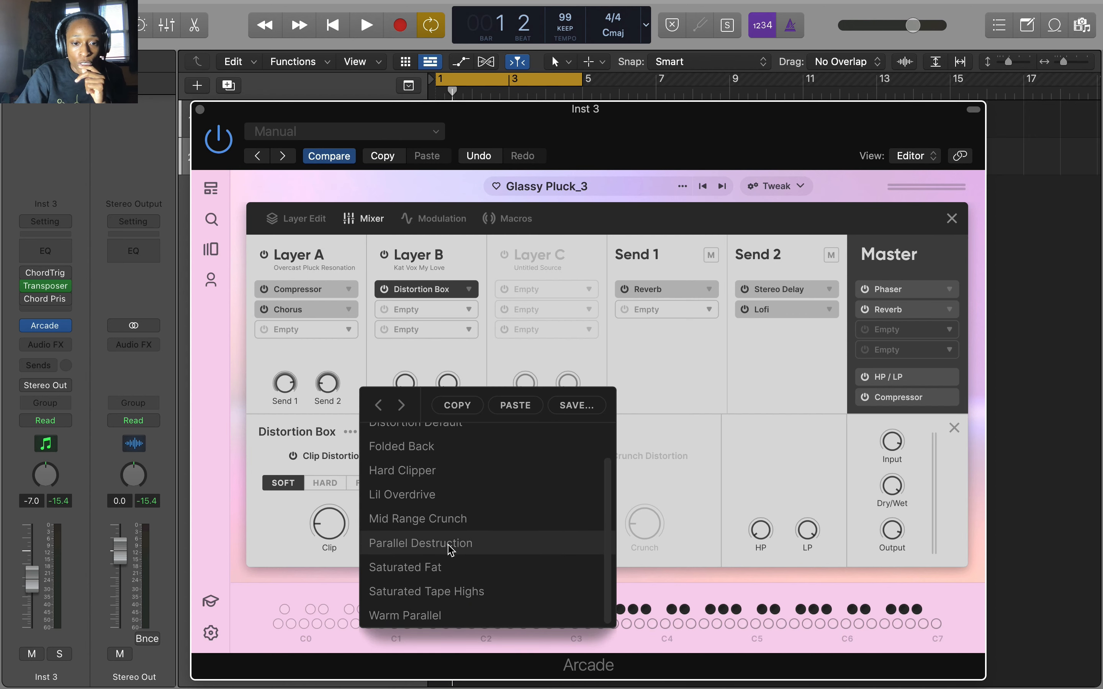
pyautogui.click(431, 615)
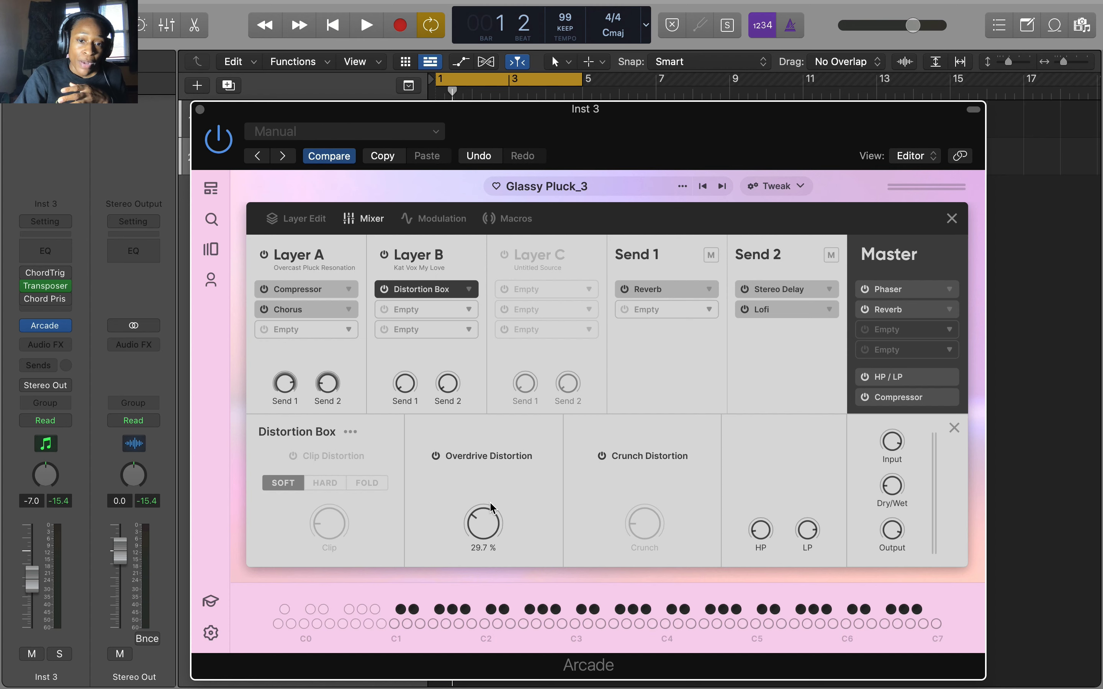
# Lower the Overdrive Distortion drive to 16.5 %, audition it and raise the drive past the midpoint.
pyautogui.moveTo(481, 531); pyautogui.dragTo(480, 550)
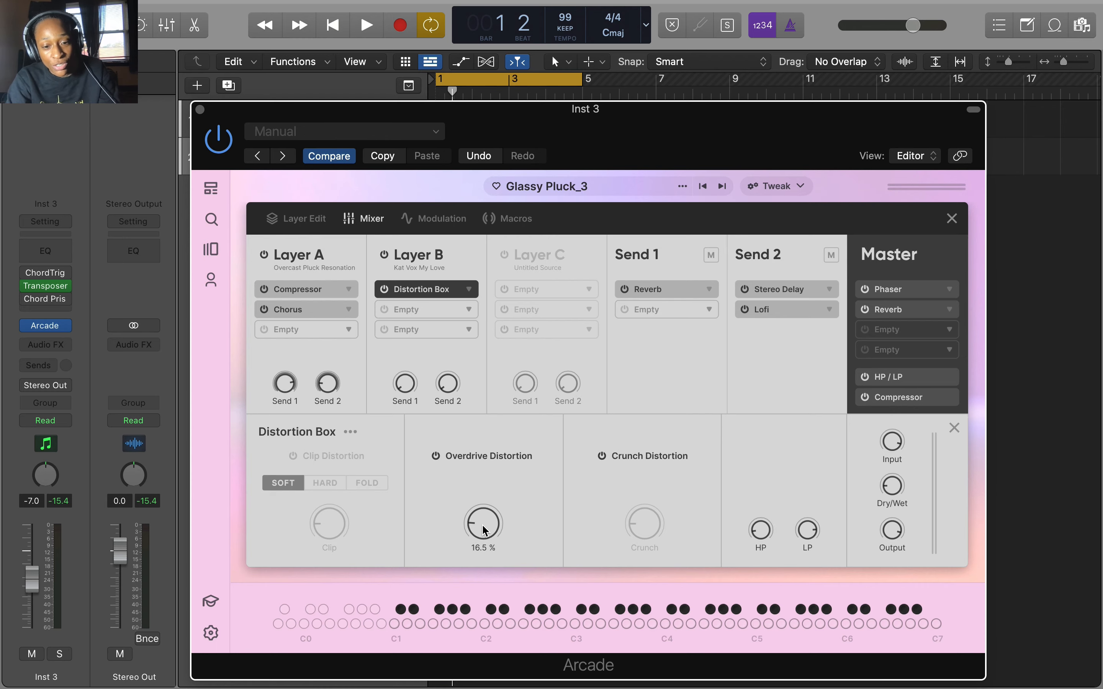
pyautogui.press('space')
pyautogui.moveTo(485, 530); pyautogui.dragTo(484, 454)
pyautogui.press('space')
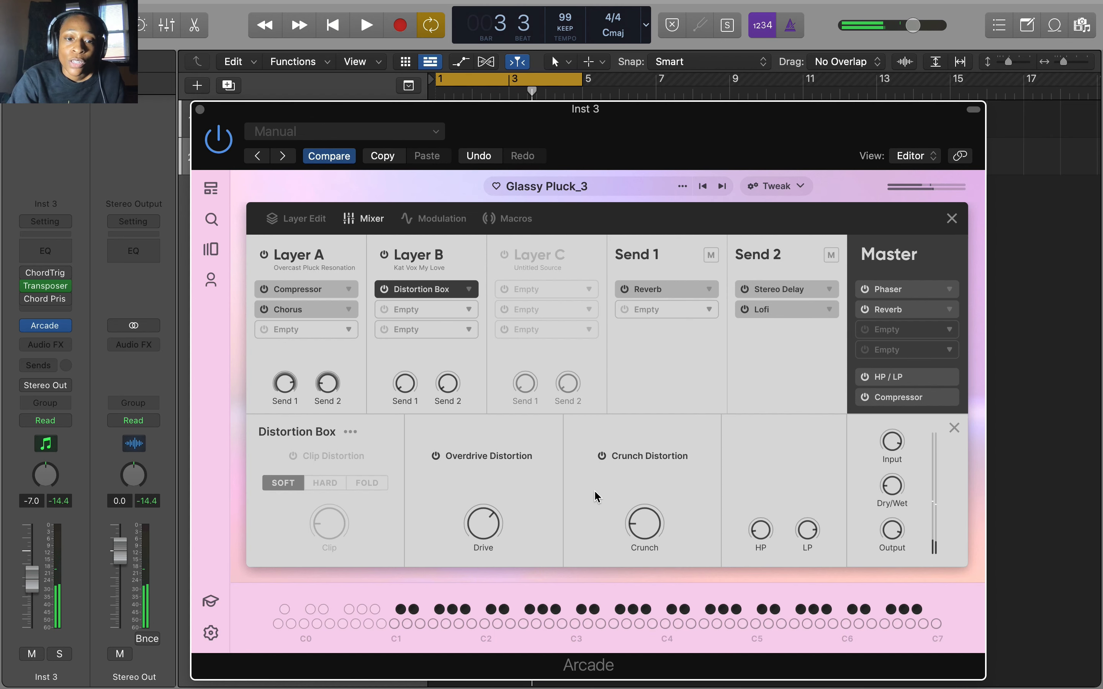
# Enable the Distortion Box's Clip Distortion in Soft mode and reduce its clip amount while auditioning the loop.
pyautogui.click(293, 455)
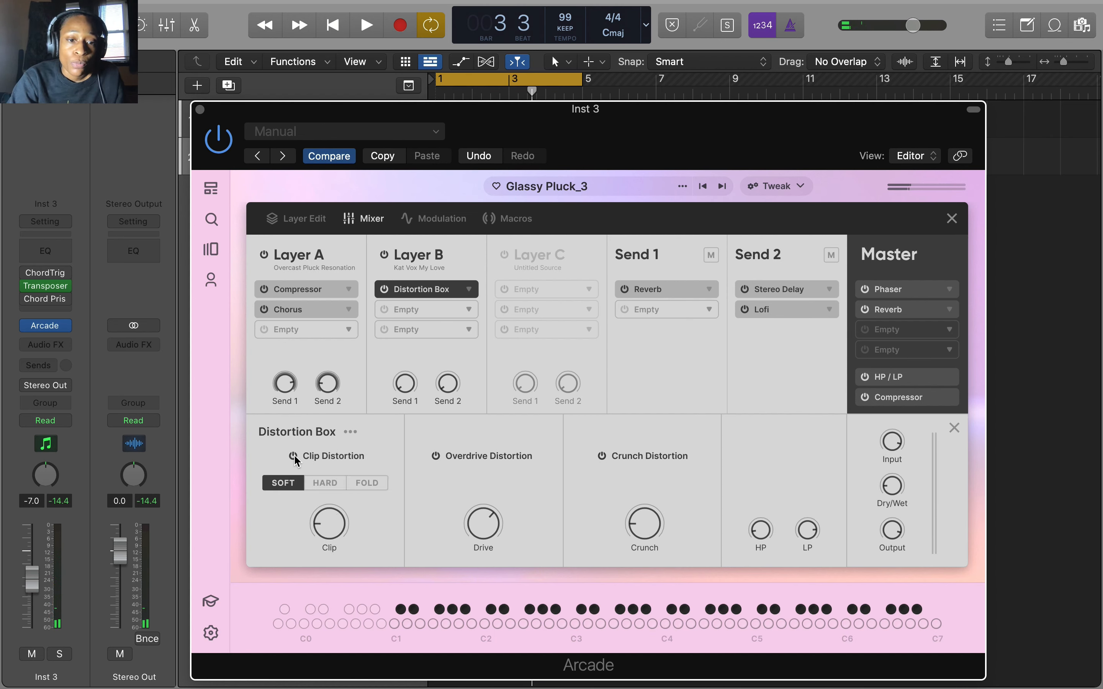
pyautogui.press('space')
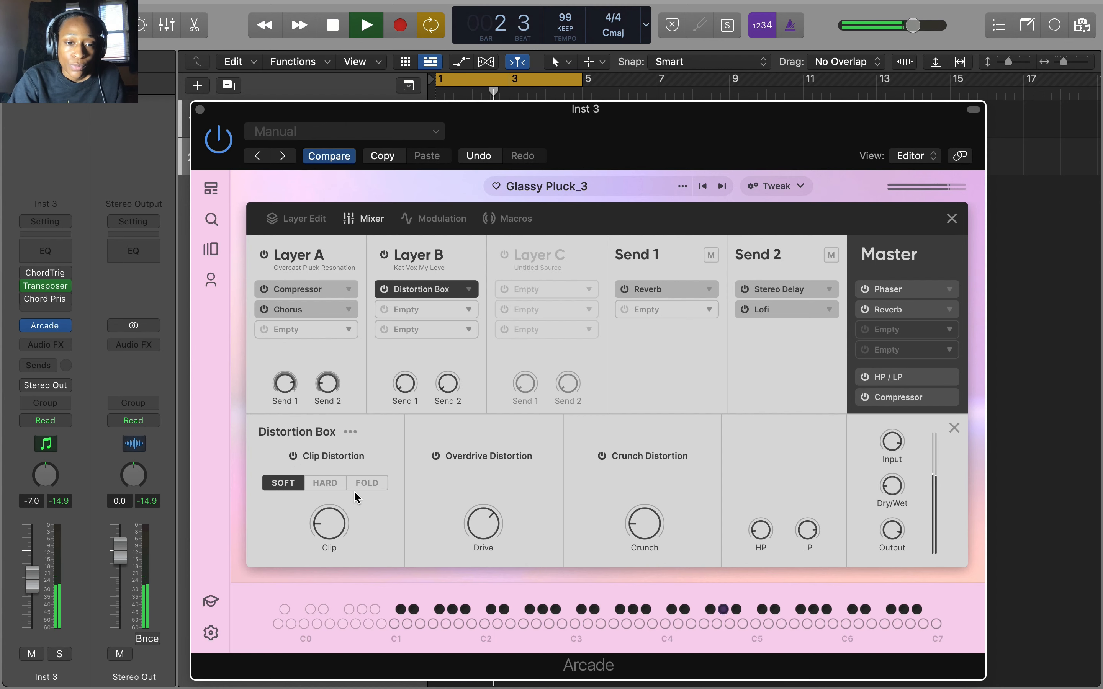
pyautogui.press('space')
pyautogui.moveTo(317, 512); pyautogui.dragTo(322, 542)
pyautogui.press('space')
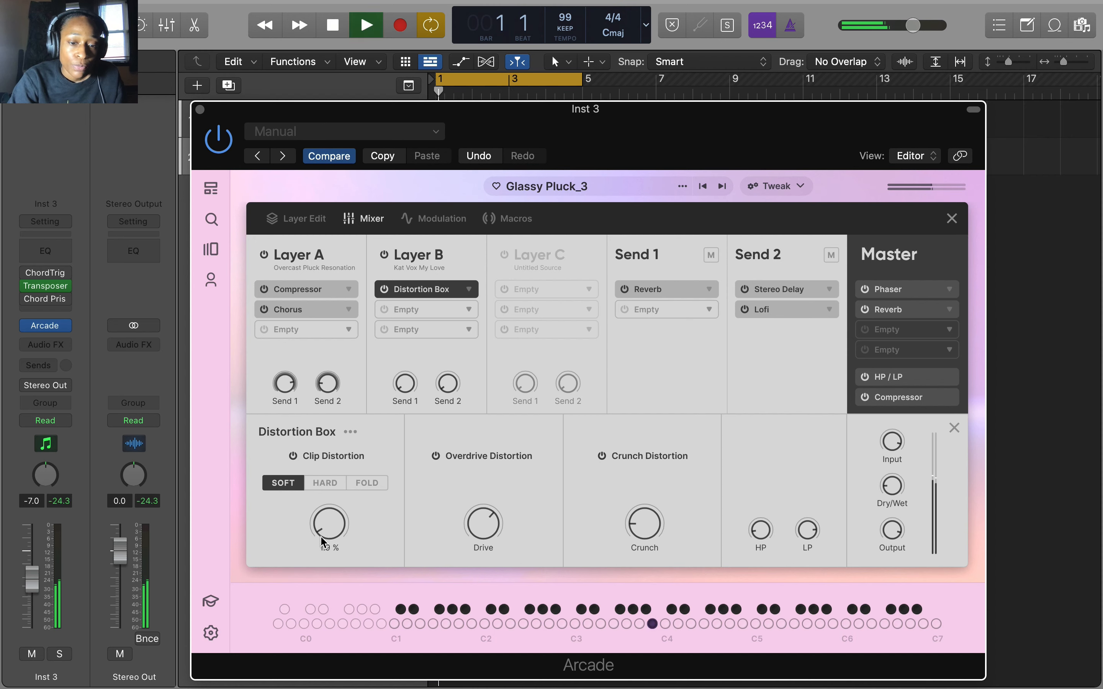
pyautogui.press('space')
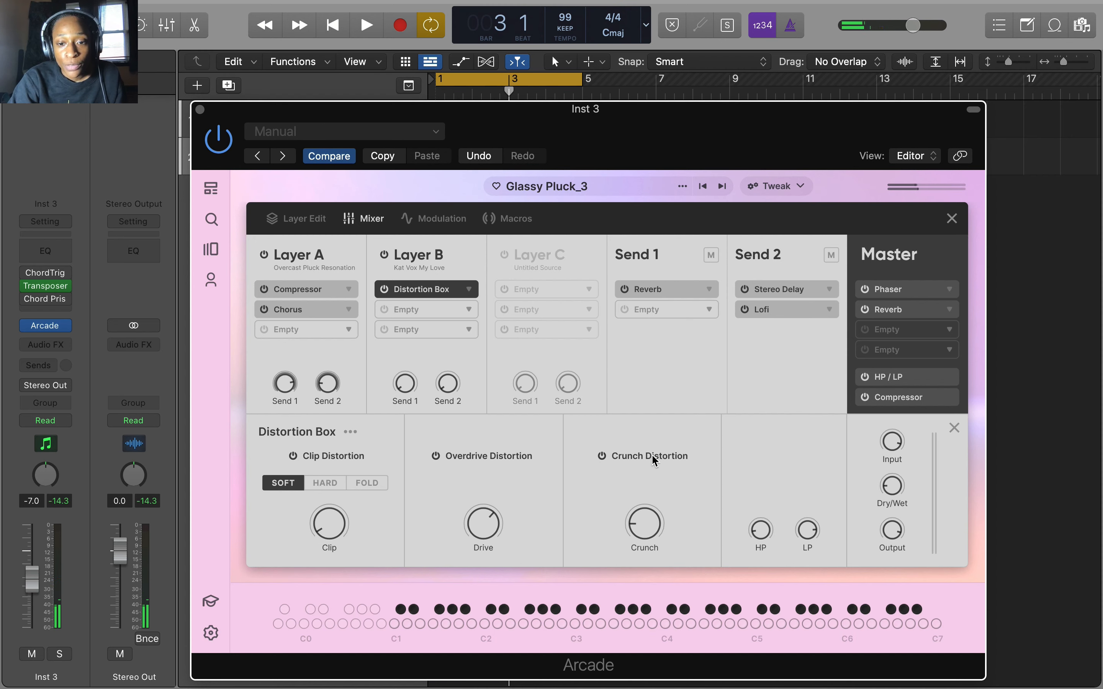
# Raise the Crunch Distortion amount to 60.6 %, reduce it to about a quarter of its range and audition the result.
pyautogui.moveTo(647, 520)
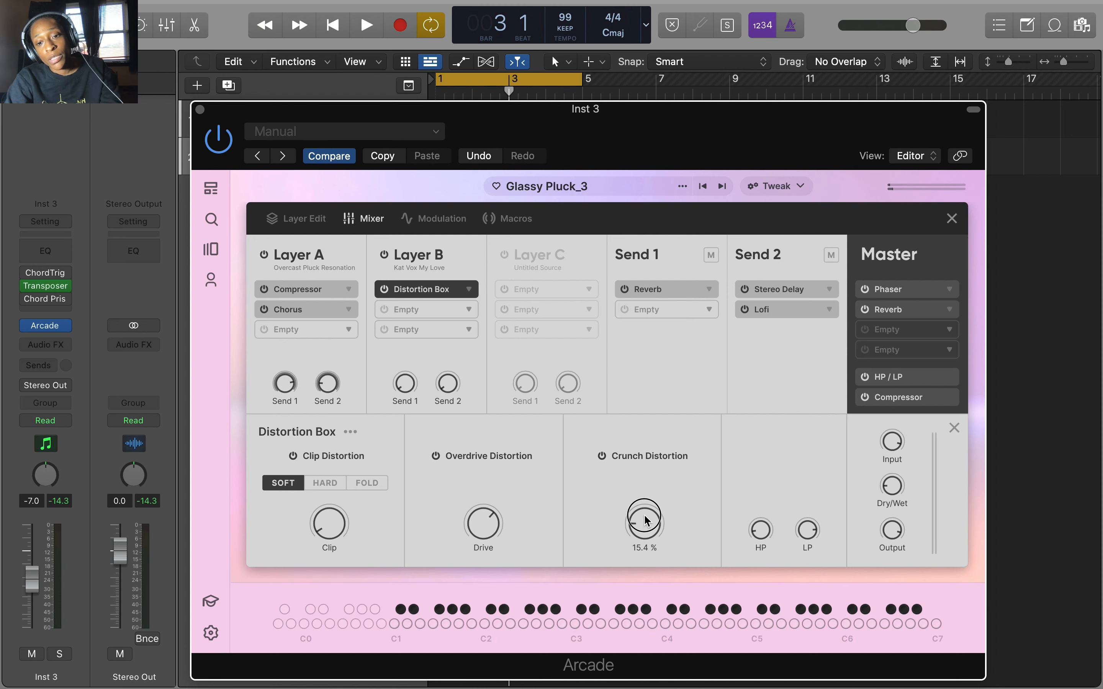
pyautogui.press('space')
pyautogui.moveTo(647, 520); pyautogui.dragTo(611, 418)
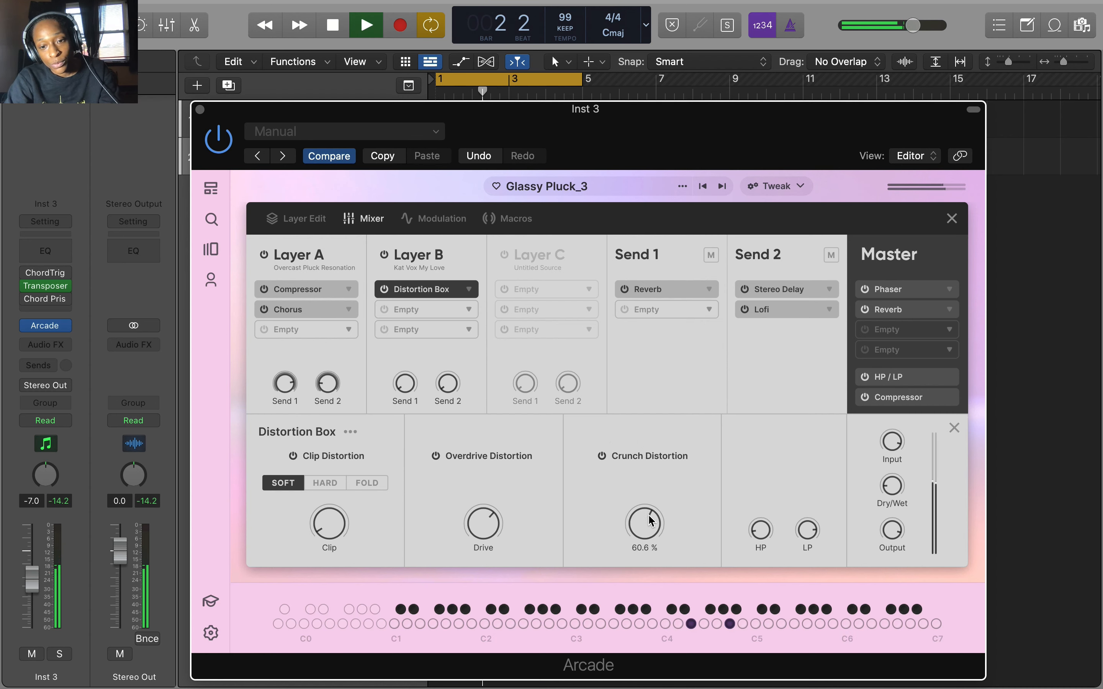
pyautogui.moveTo(648, 520); pyautogui.dragTo(652, 581)
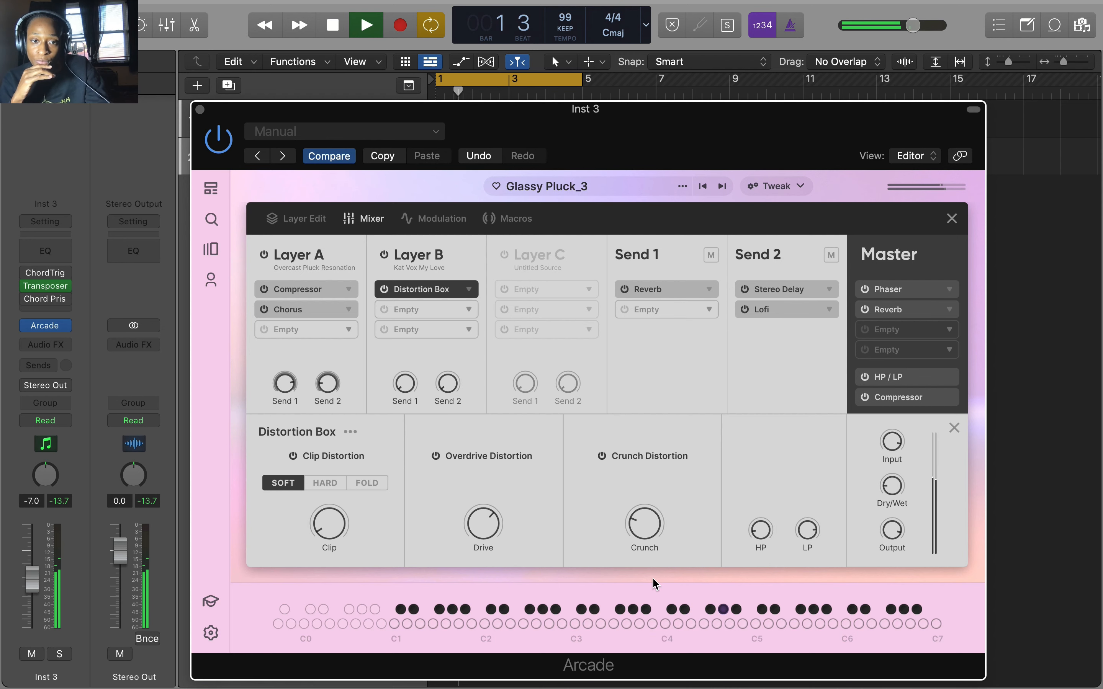
pyautogui.press('space')
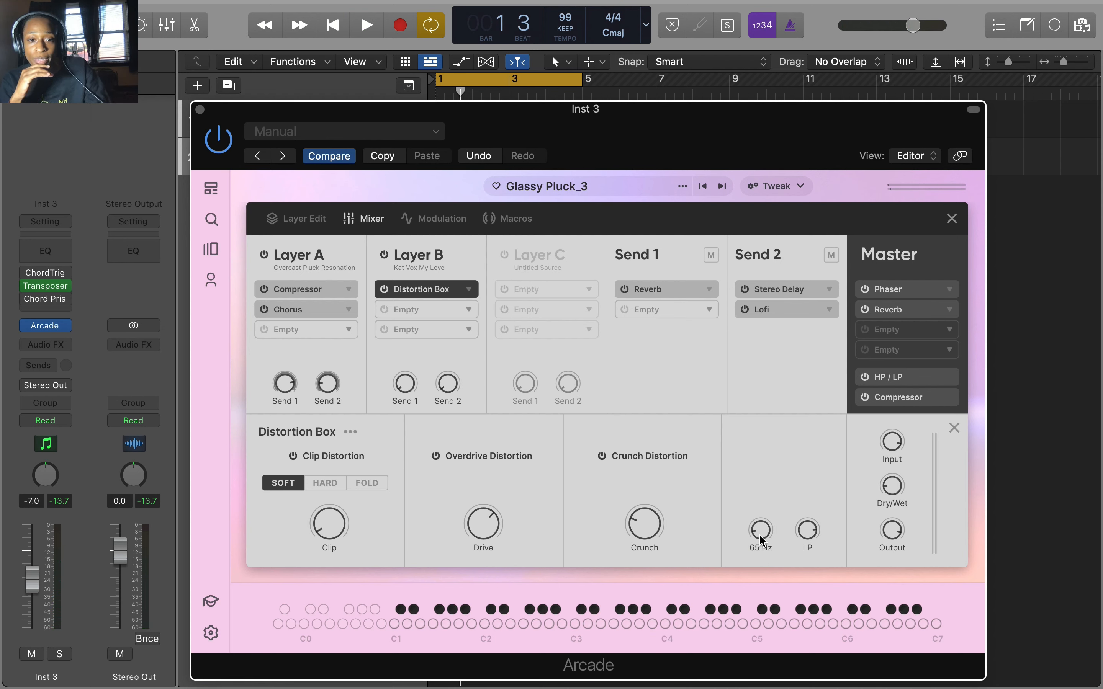
pyautogui.press('space')
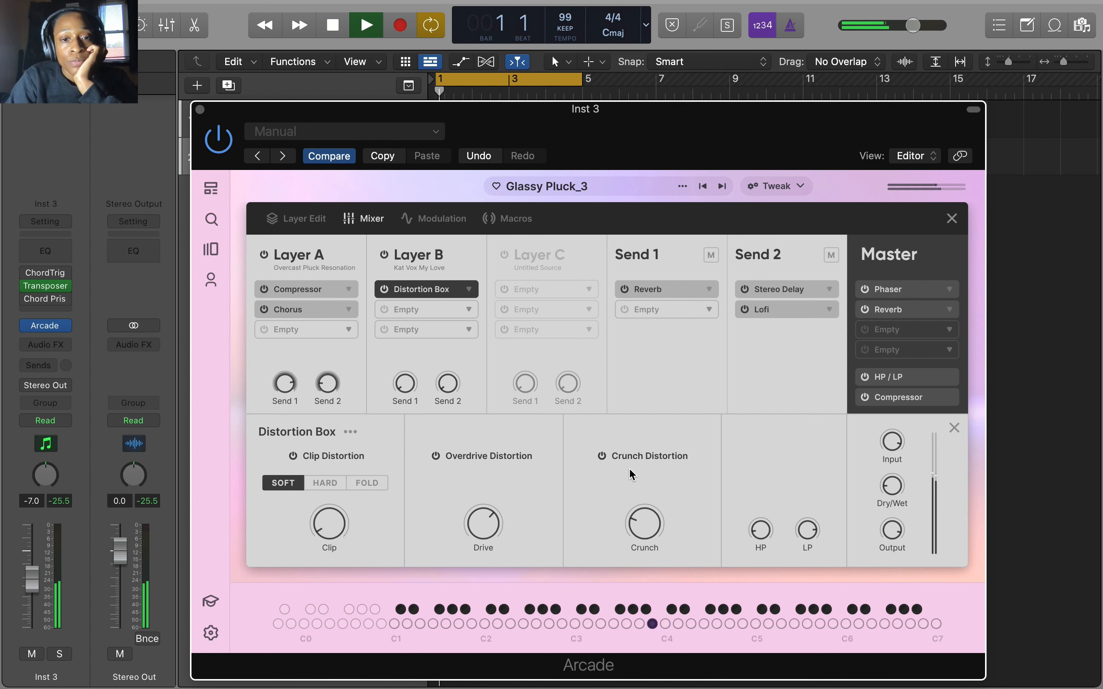
pyautogui.press('space')
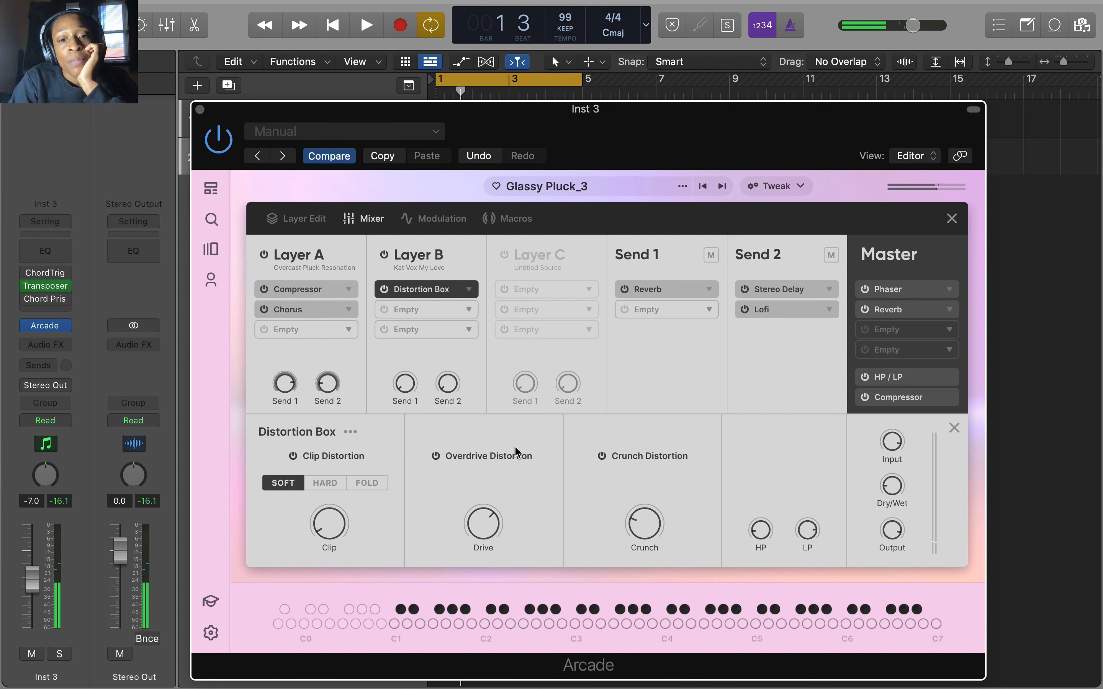
# Add a Chorus to Layer B's second effect slot and load the Swarm Chorus preset.
pyautogui.click(467, 309)
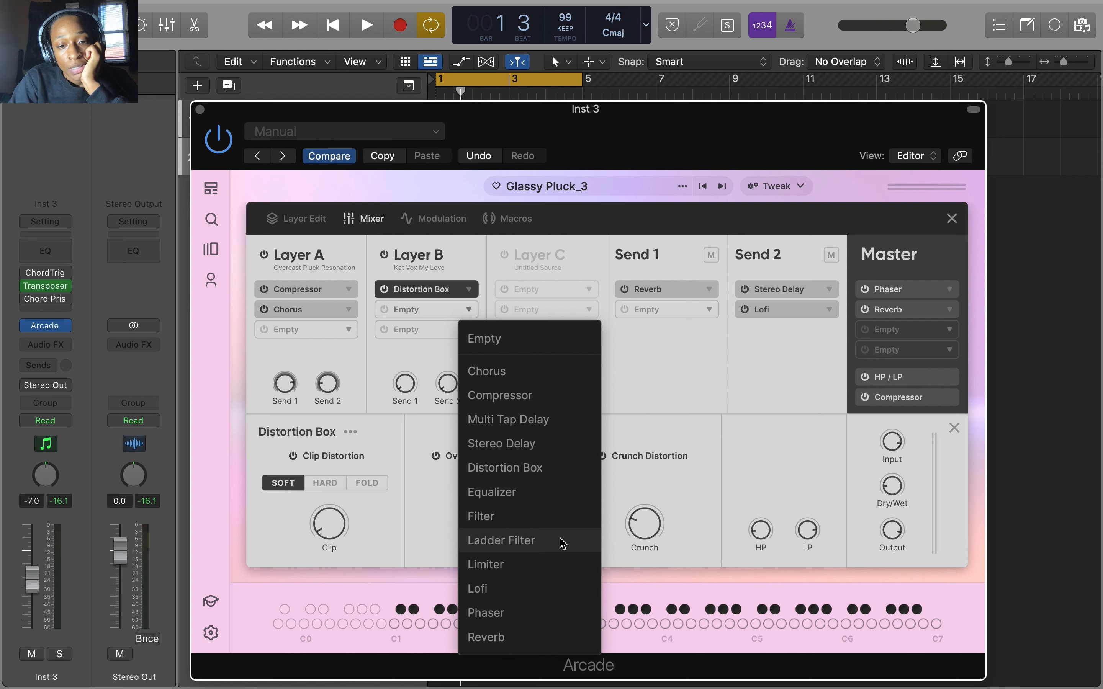
pyautogui.click(524, 379)
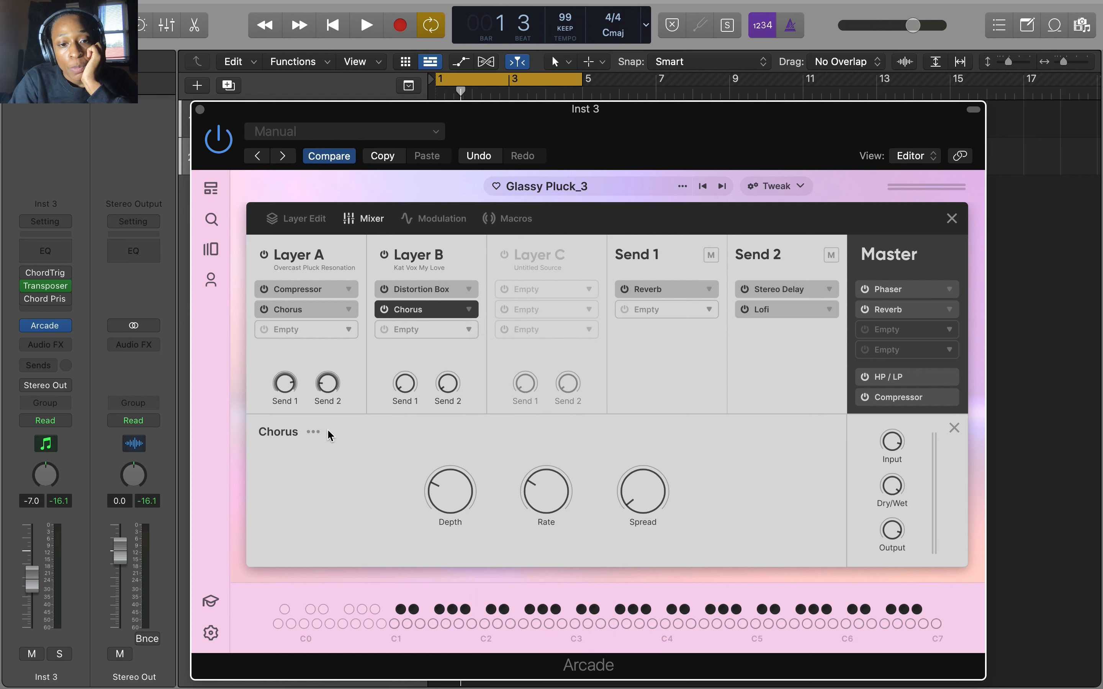
pyautogui.click(313, 432)
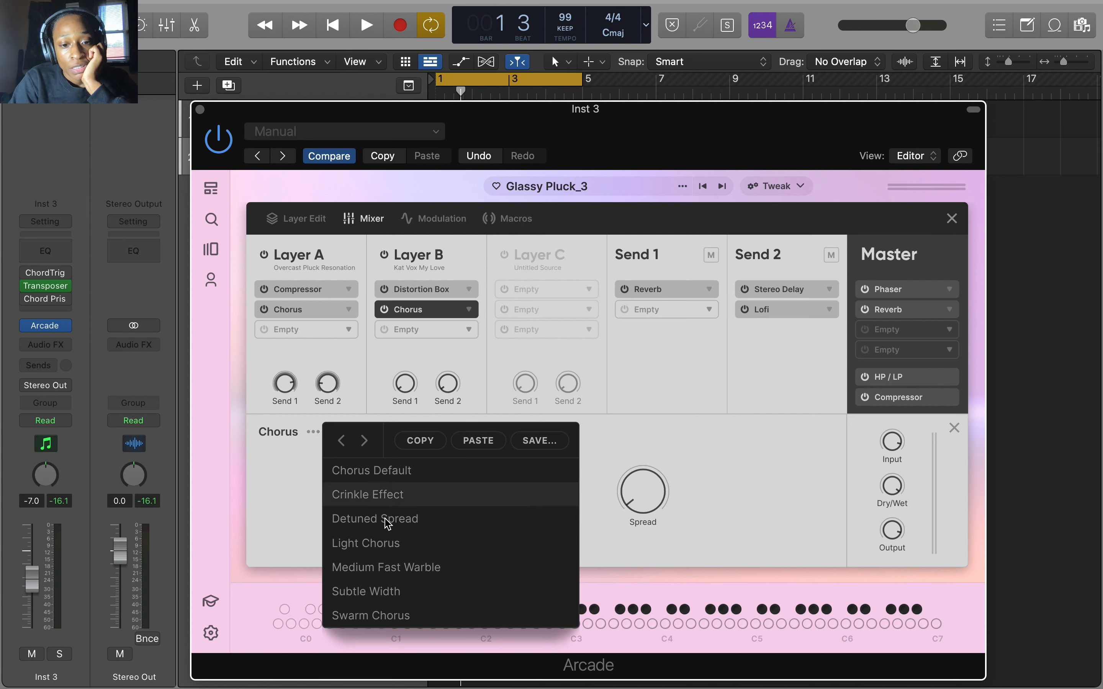
pyautogui.click(390, 614)
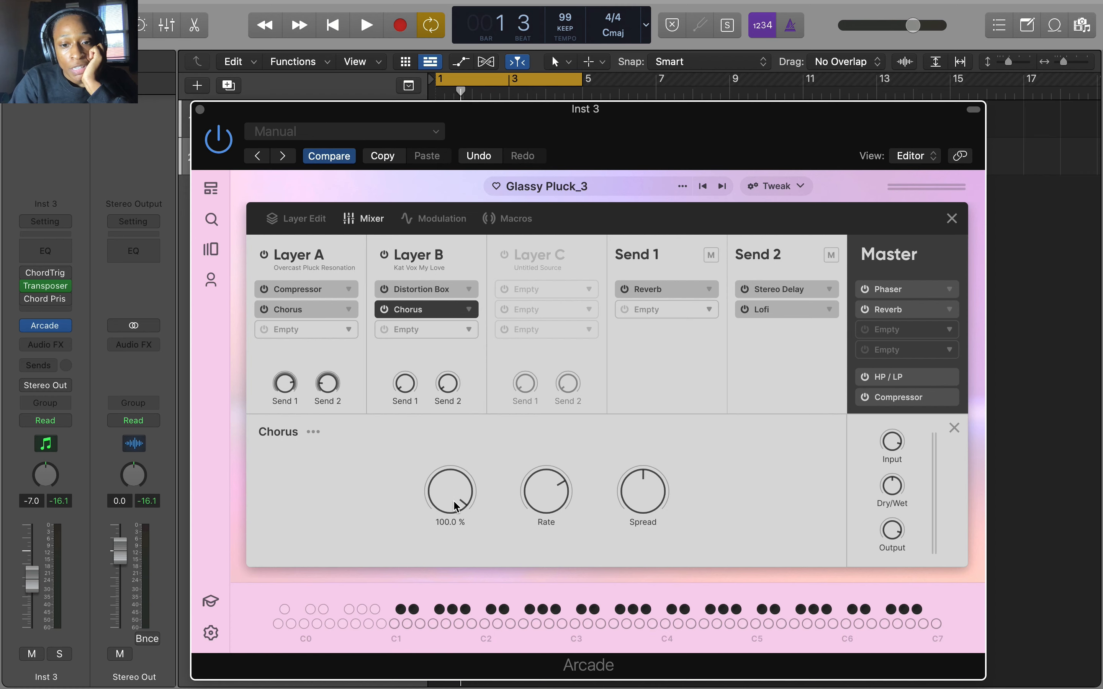
# Set the Chorus rate to 0.86 Hz, and lower and re-raise its depth while auditioning the loop.
pyautogui.press('space')
pyautogui.moveTo(453, 486); pyautogui.dragTo(482, 560)
pyautogui.moveTo(458, 495); pyautogui.dragTo(475, 581)
pyautogui.click(551, 494)
pyautogui.moveTo(550, 495); pyautogui.dragTo(571, 593)
pyautogui.moveTo(469, 509)
pyautogui.moveTo(556, 524)
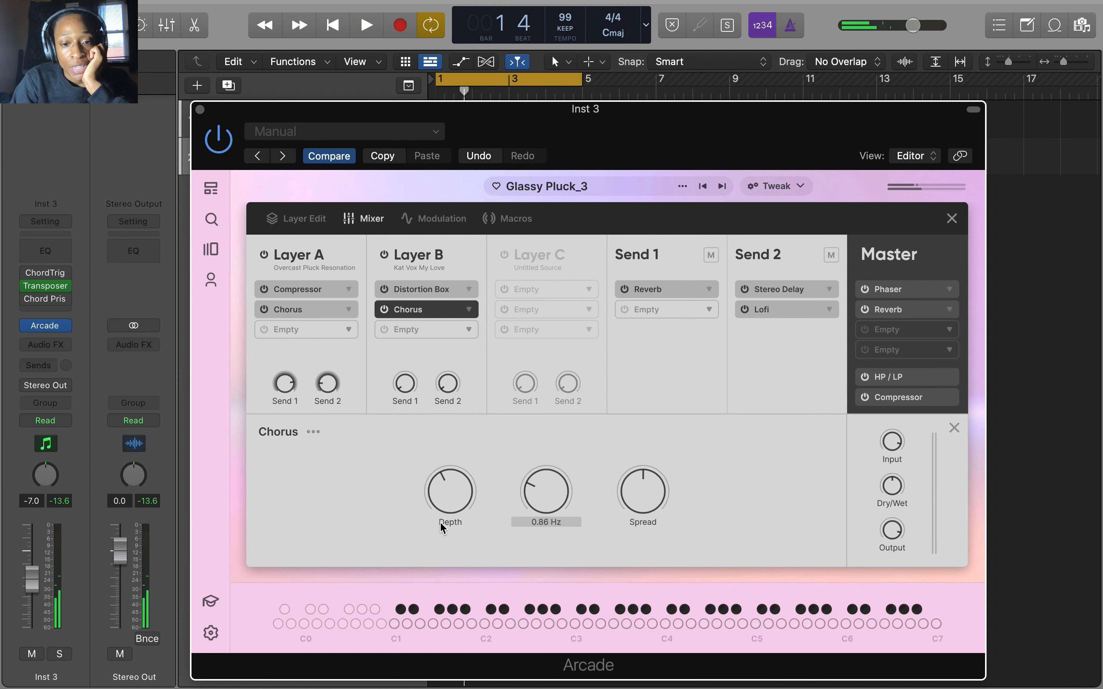
pyautogui.moveTo(451, 492); pyautogui.dragTo(443, 414)
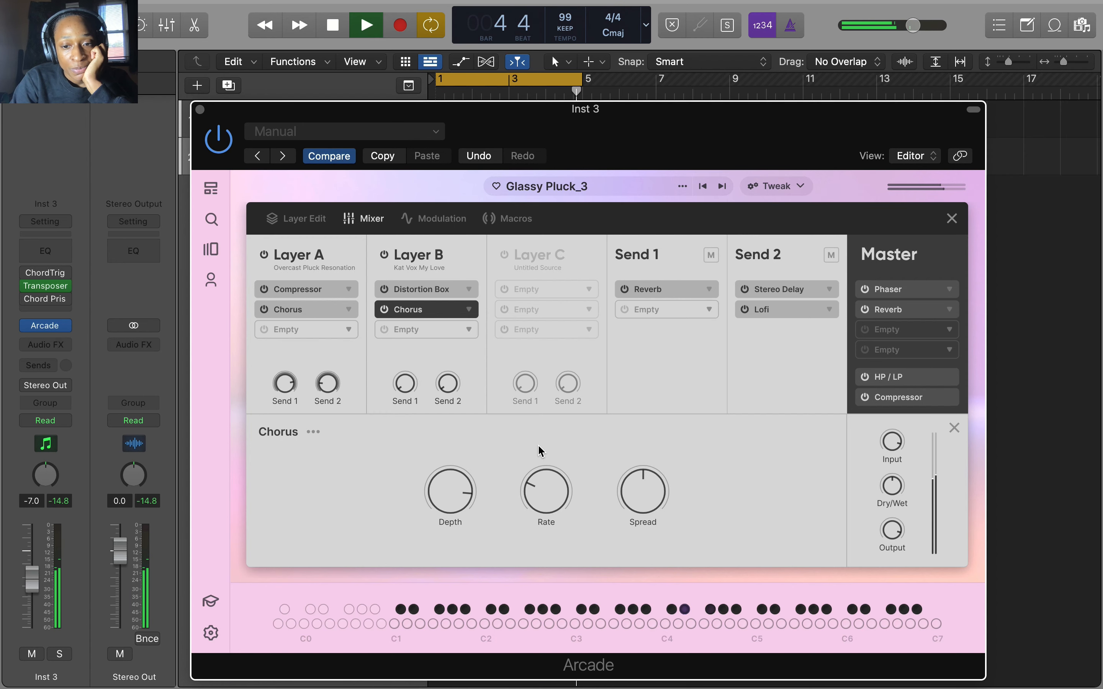
pyautogui.press('space')
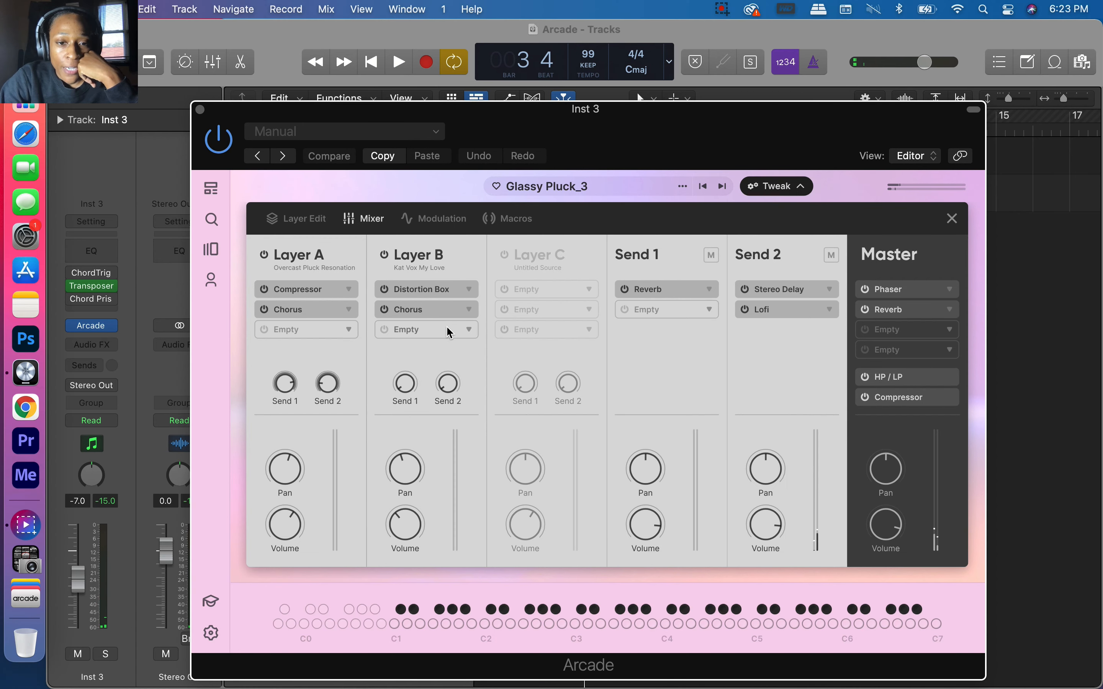
# Add a Reverb to Layer B's third effect slot and load the Small Room preset.
pyautogui.click(469, 329)
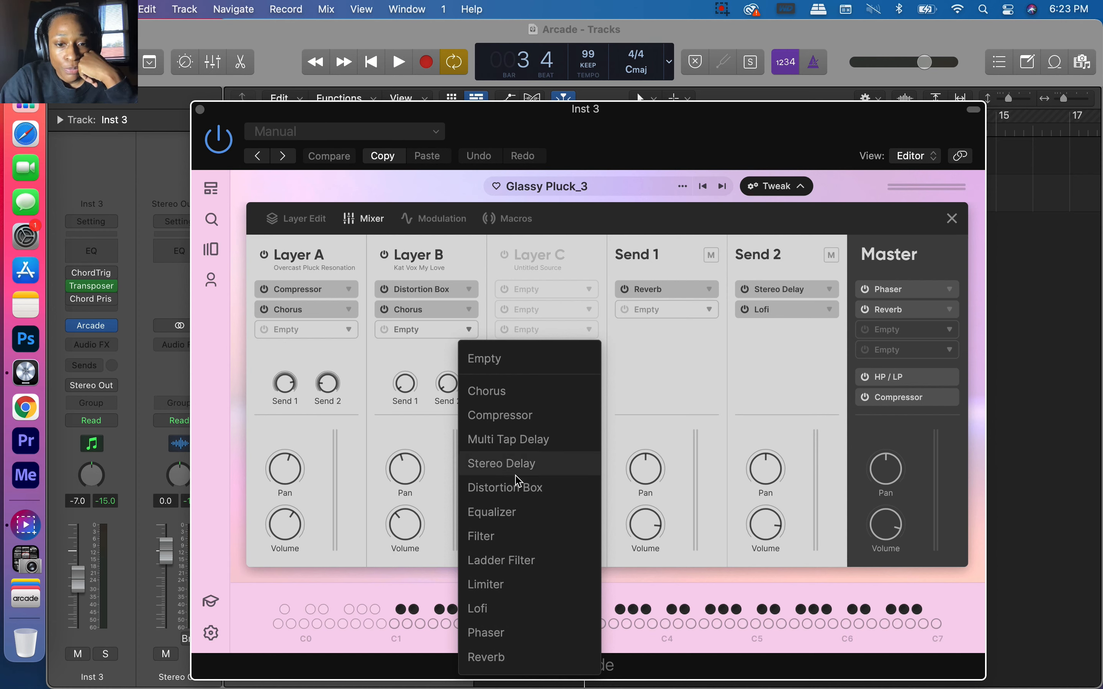
pyautogui.click(500, 656)
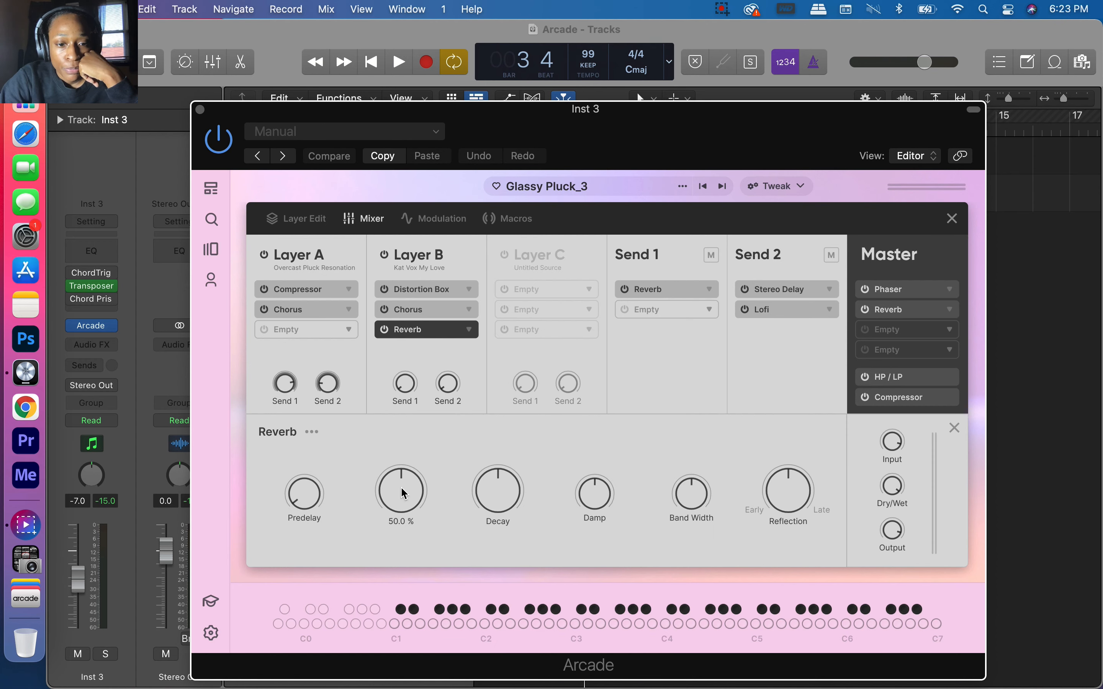
pyautogui.click(311, 432)
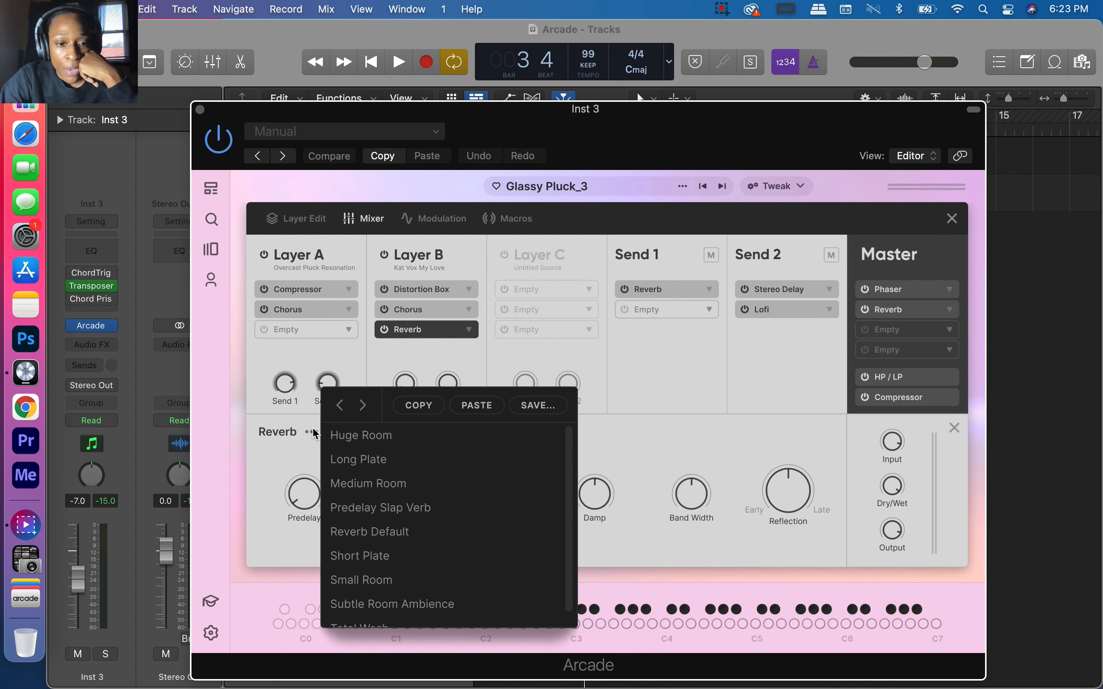
pyautogui.click(384, 581)
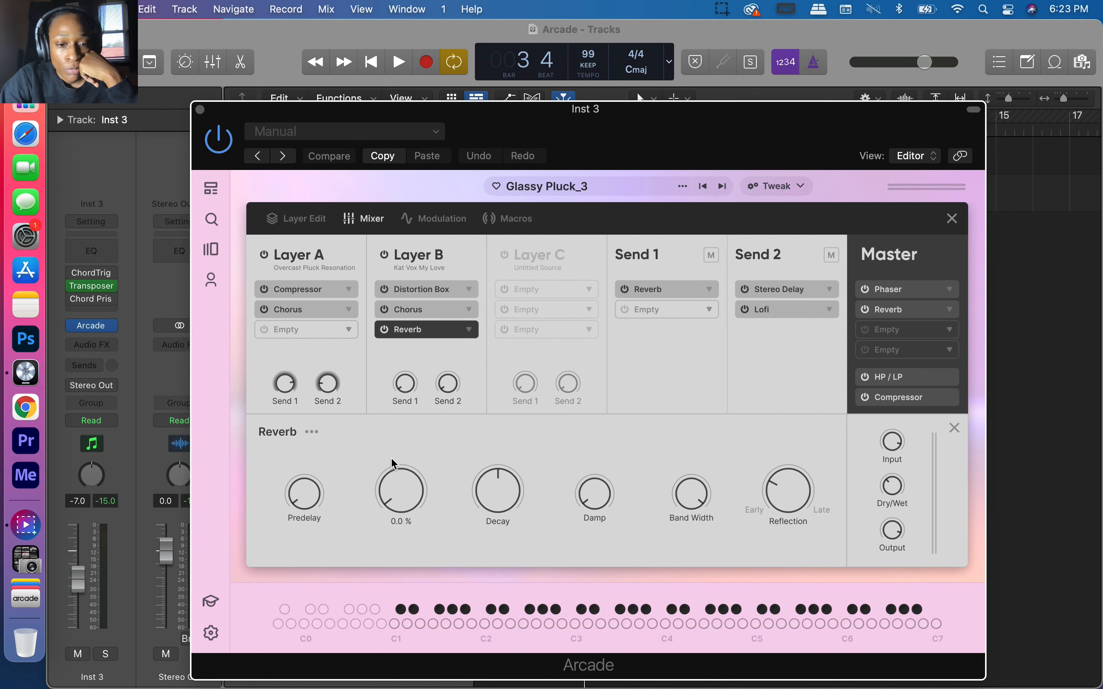
# Set the Reverb size to 47.7 % during playback and try adjusting its predelay.
pyautogui.press('space')
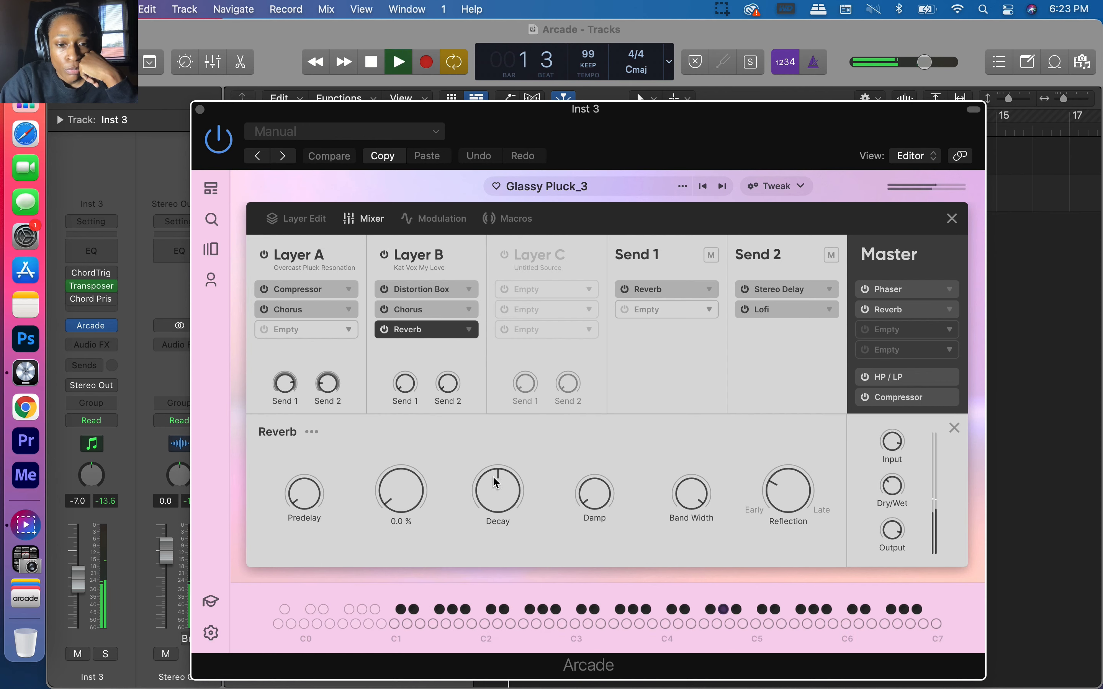
pyautogui.moveTo(379, 474); pyautogui.dragTo(351, 376)
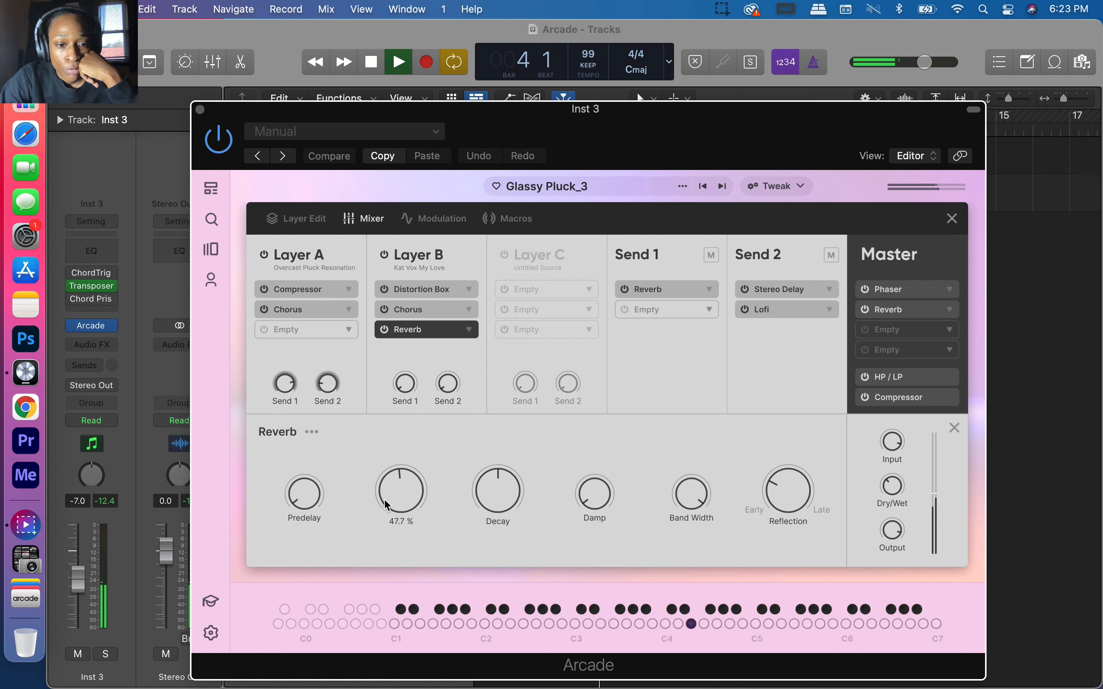
pyautogui.moveTo(306, 494); pyautogui.dragTo(244, 450)
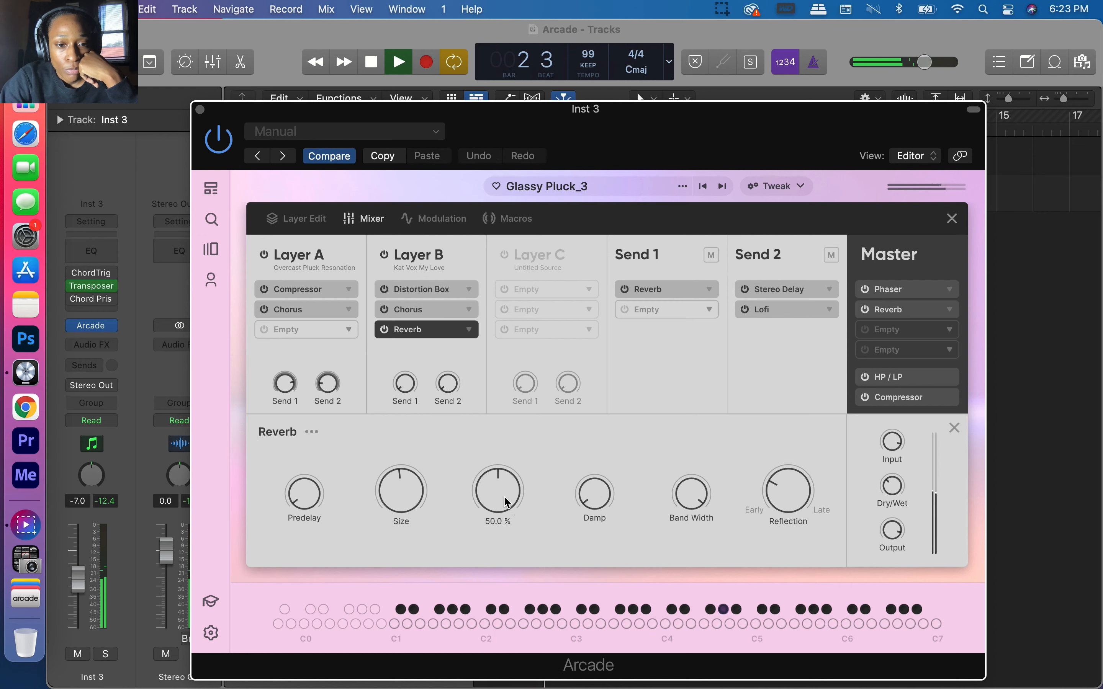
pyautogui.press('space')
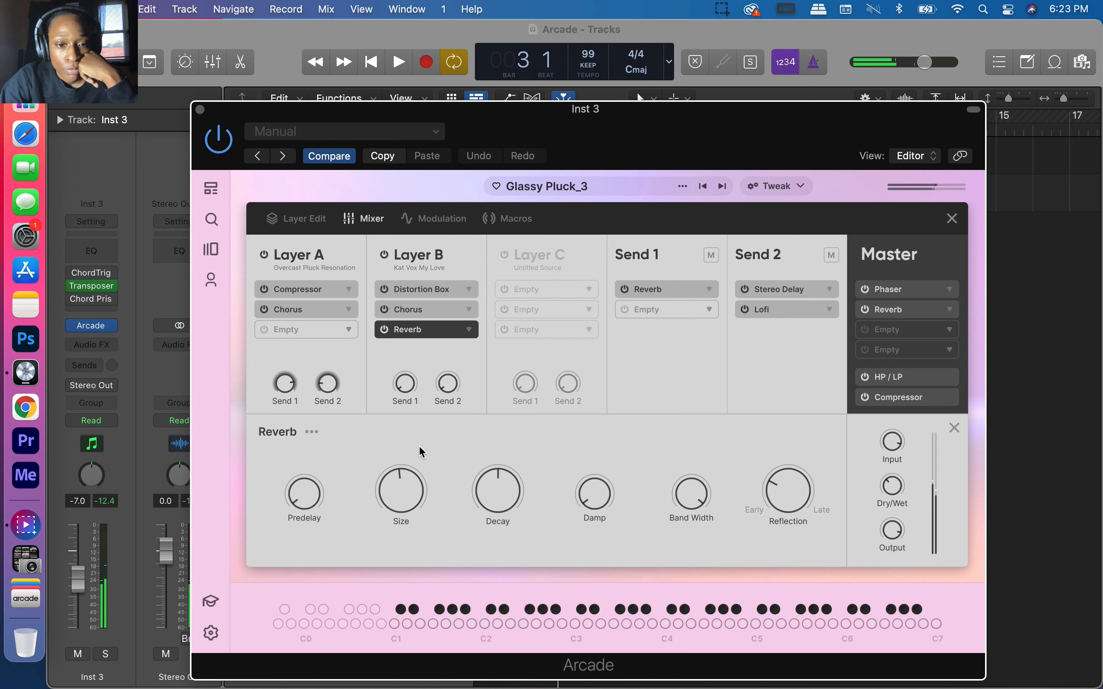
# Load the Huge Room preset into Layer B's Reverb.
pyautogui.click(314, 433)
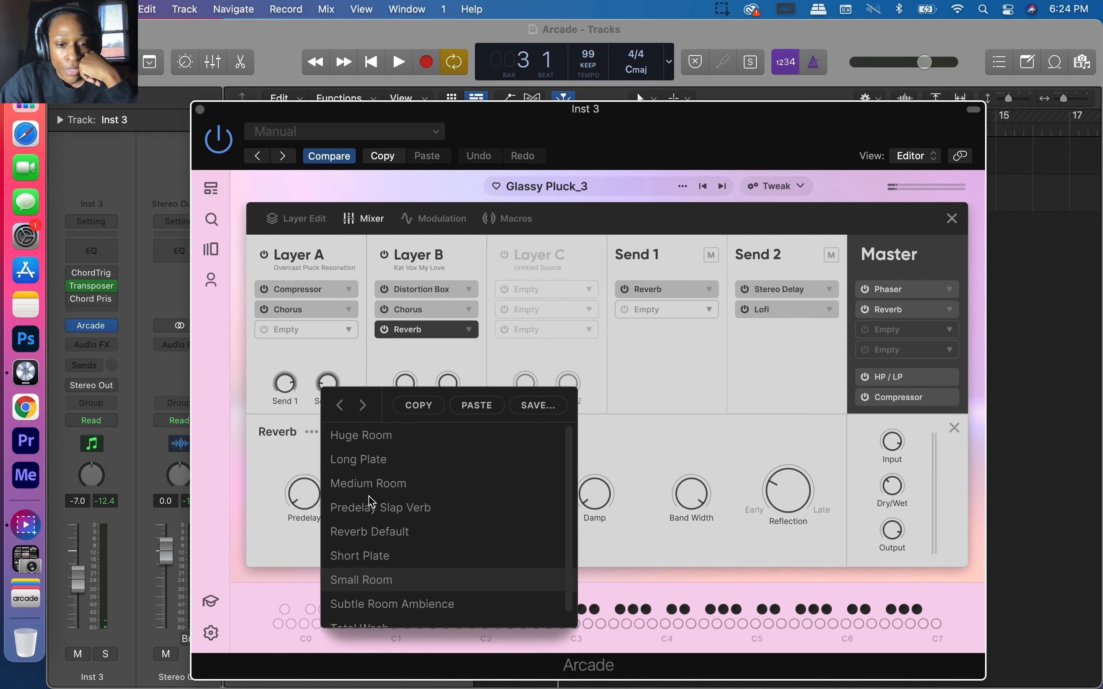
pyautogui.scroll(-1, 416, 550)
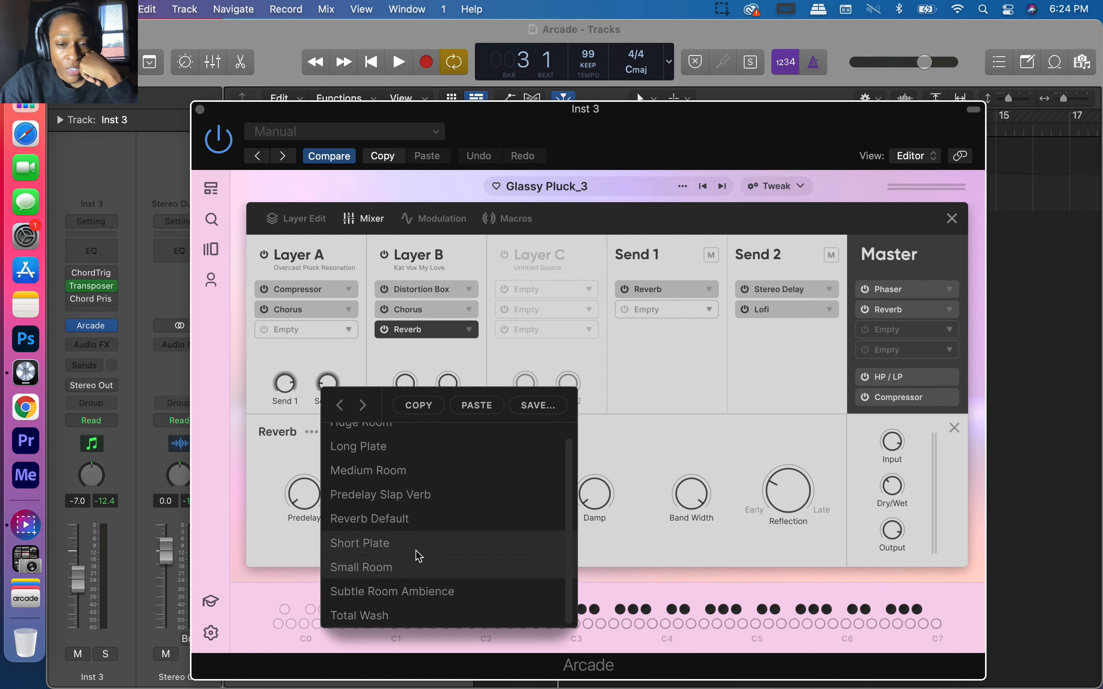
pyautogui.scroll(1, 418, 556)
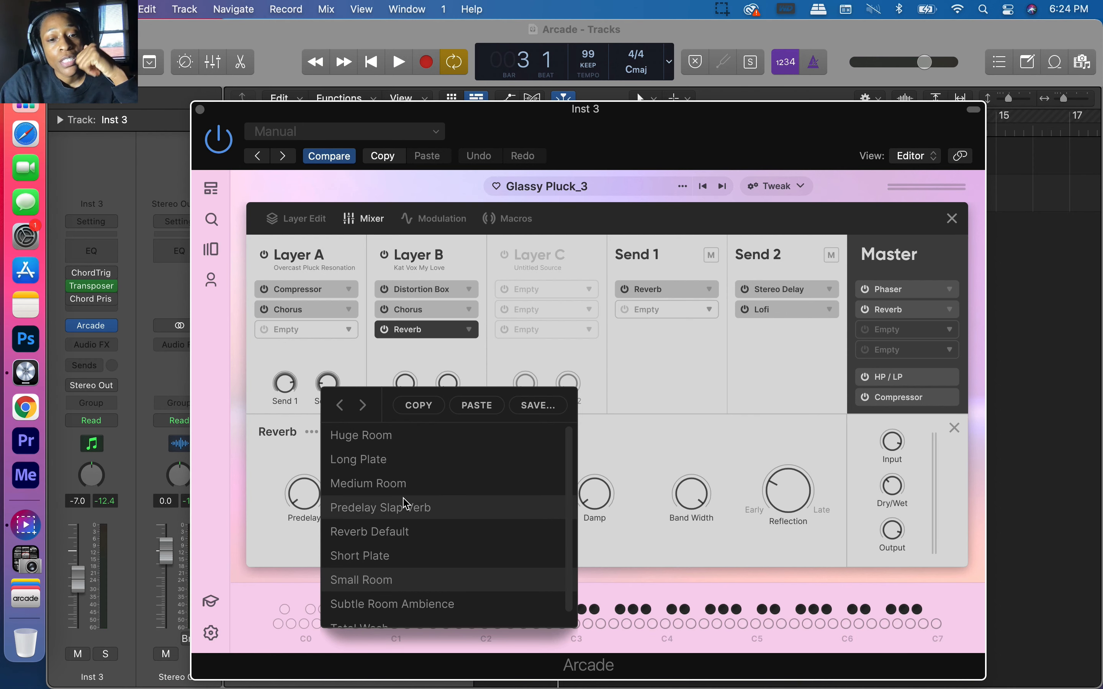
pyautogui.click(390, 440)
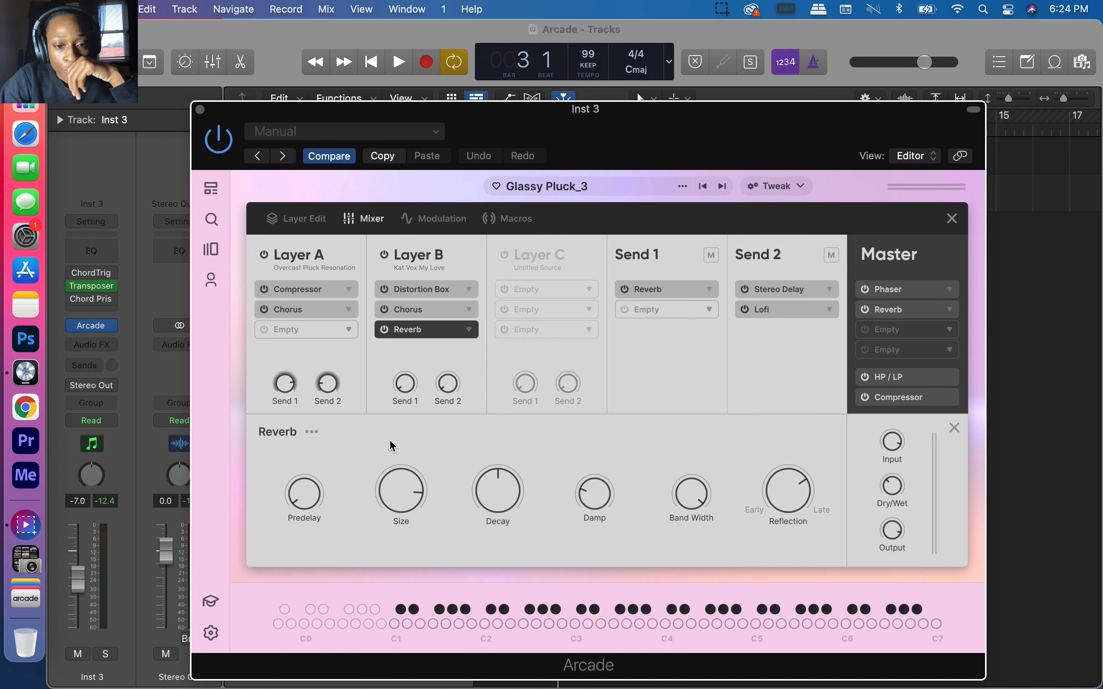
# During playback, raise the Layer B Reverb's size, decay, damp and reflection, and reduce its band width.
pyautogui.press('space')
pyautogui.click(391, 505)
pyautogui.moveTo(392, 505); pyautogui.dragTo(386, 481)
pyautogui.moveTo(476, 499); pyautogui.dragTo(455, 443)
pyautogui.moveTo(595, 491); pyautogui.dragTo(552, 359)
pyautogui.moveTo(797, 494); pyautogui.dragTo(764, 460)
pyautogui.moveTo(691, 509); pyautogui.dragTo(765, 635)
pyautogui.moveTo(692, 486); pyautogui.dragTo(572, 462)
pyautogui.moveTo(498, 489); pyautogui.dragTo(492, 453)
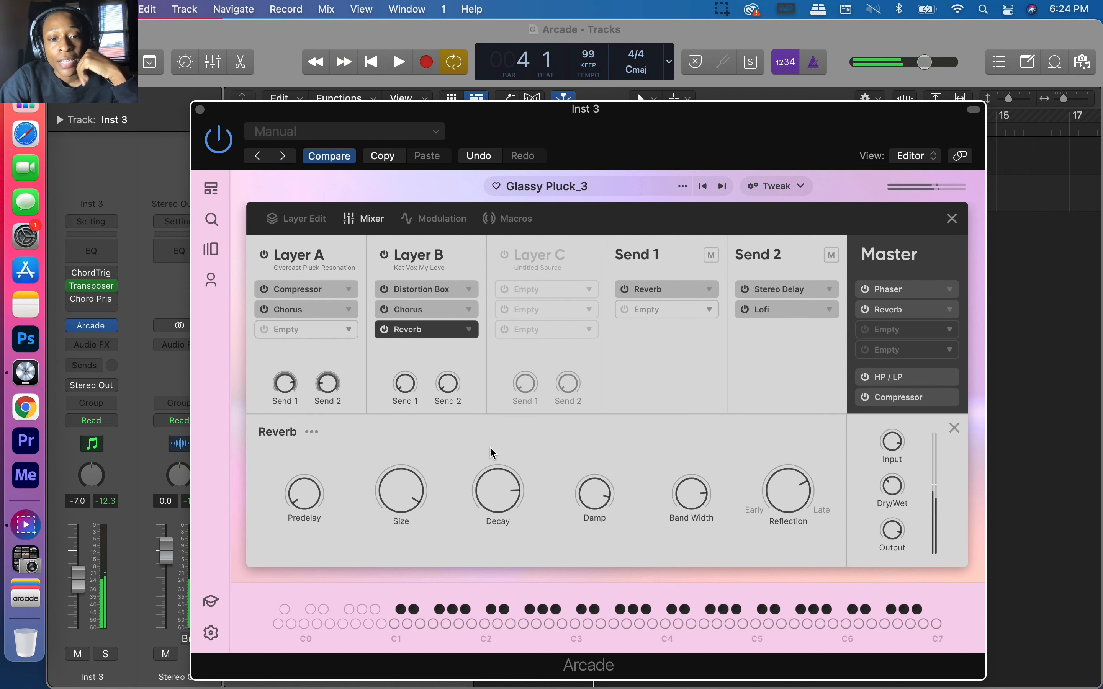
pyautogui.press('space')
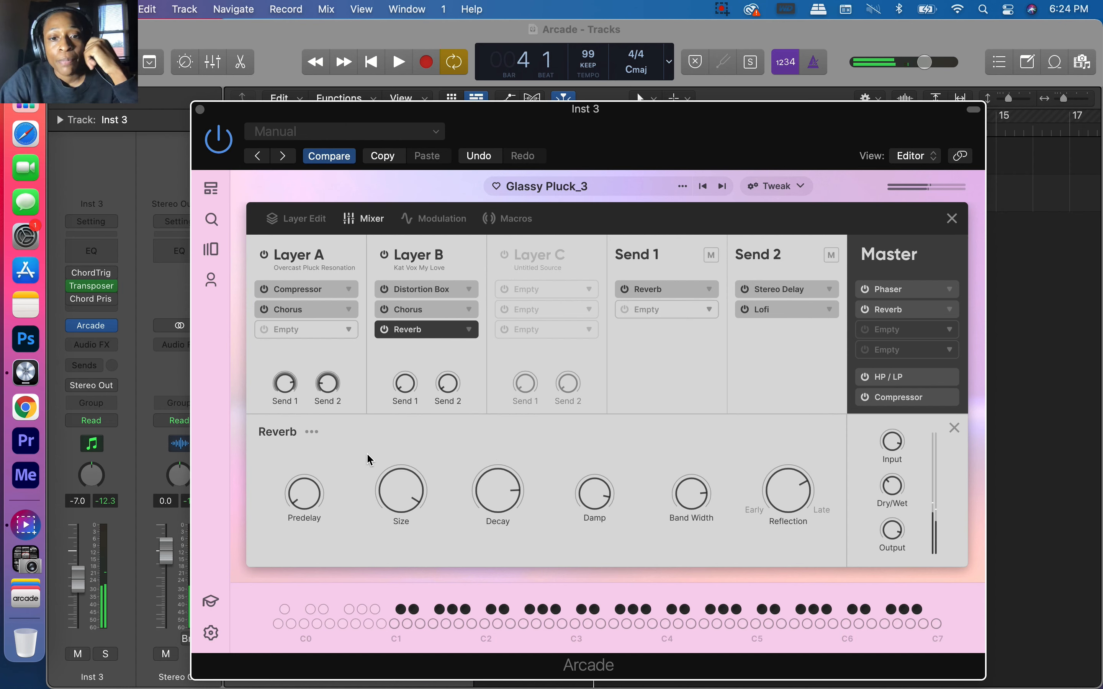
# Save the current Reverb settings as a preset named "Huge room vox verb".
pyautogui.click(312, 432)
pyautogui.click(290, 446)
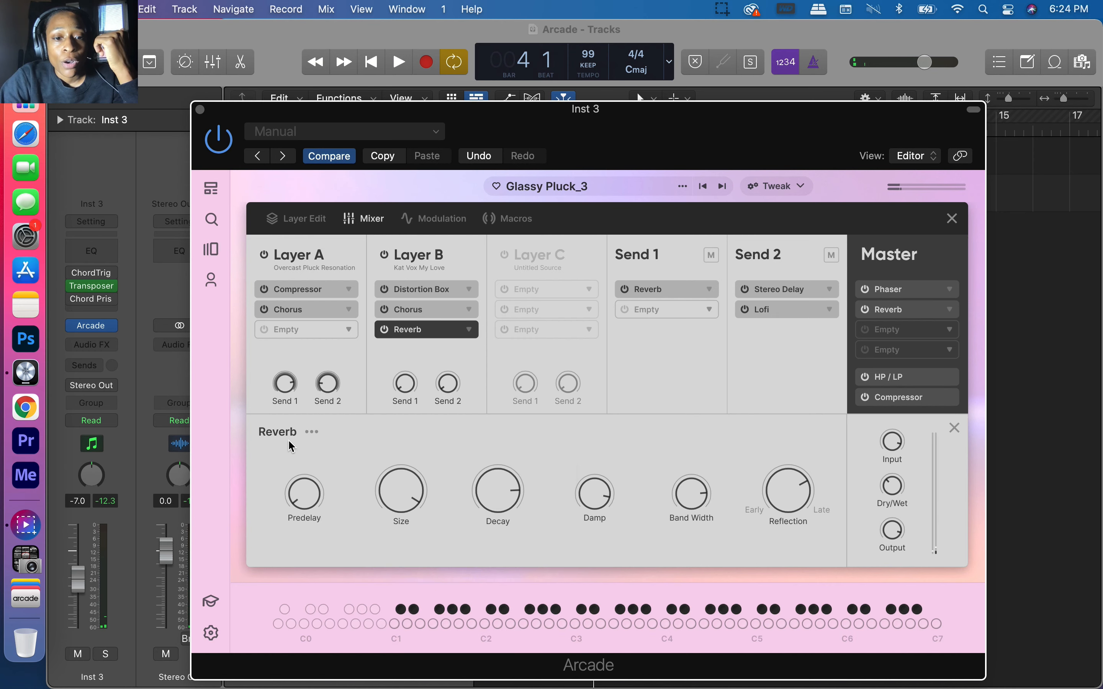
pyautogui.click(312, 433)
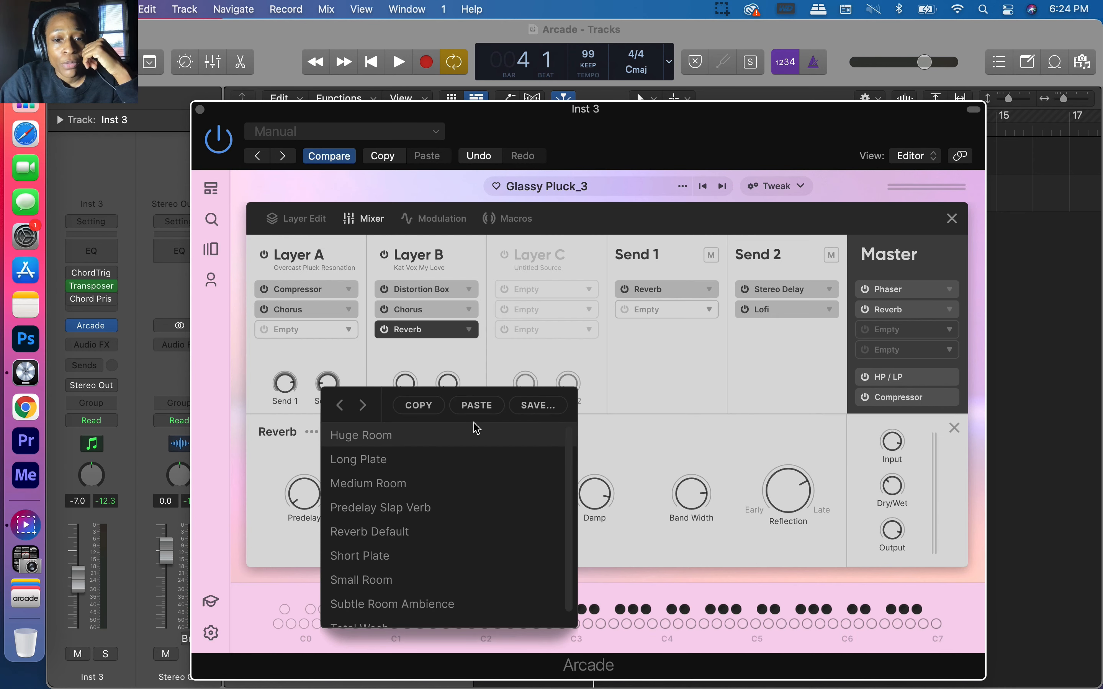
pyautogui.click(554, 407)
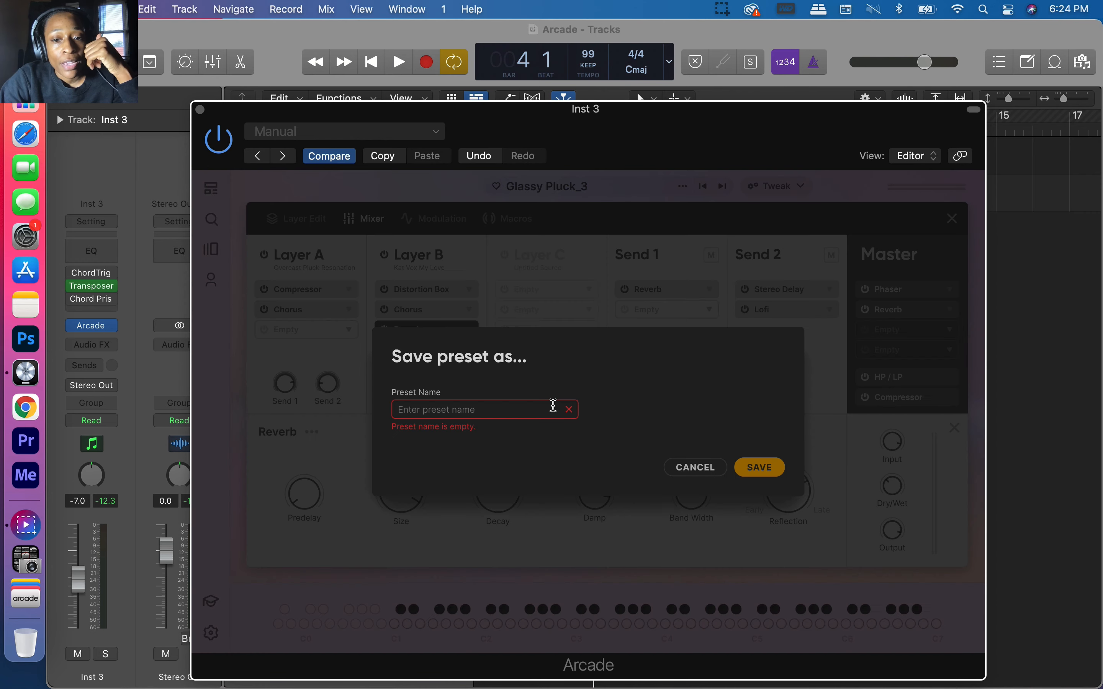
pyautogui.click(513, 410)
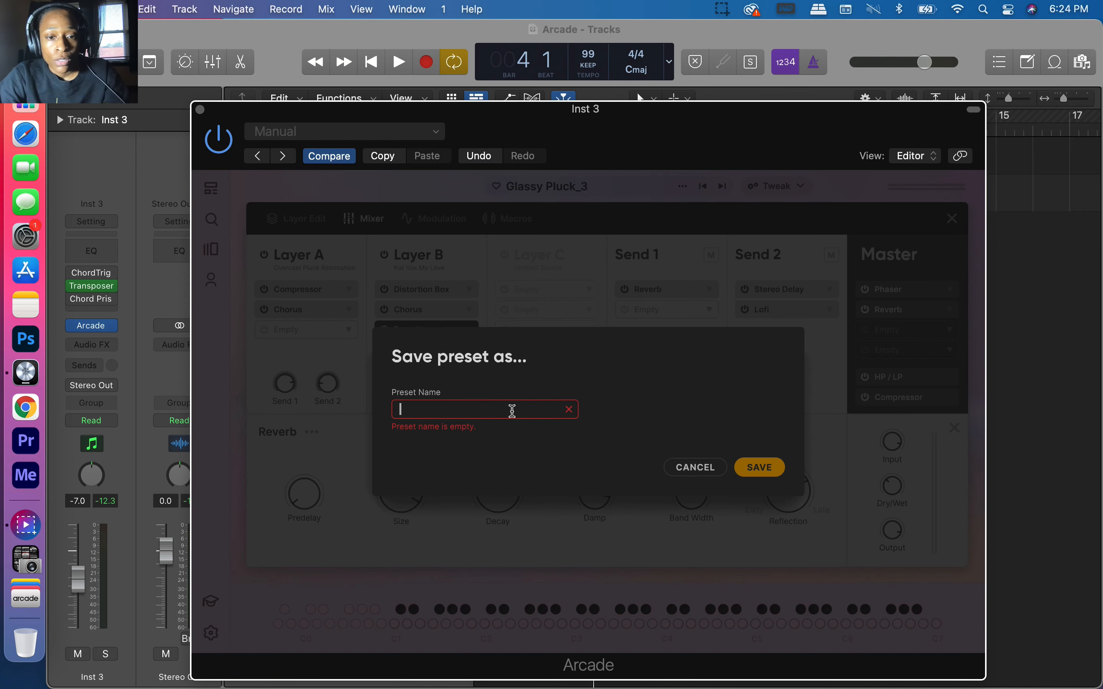
pyautogui.write('Huge room vox ver')
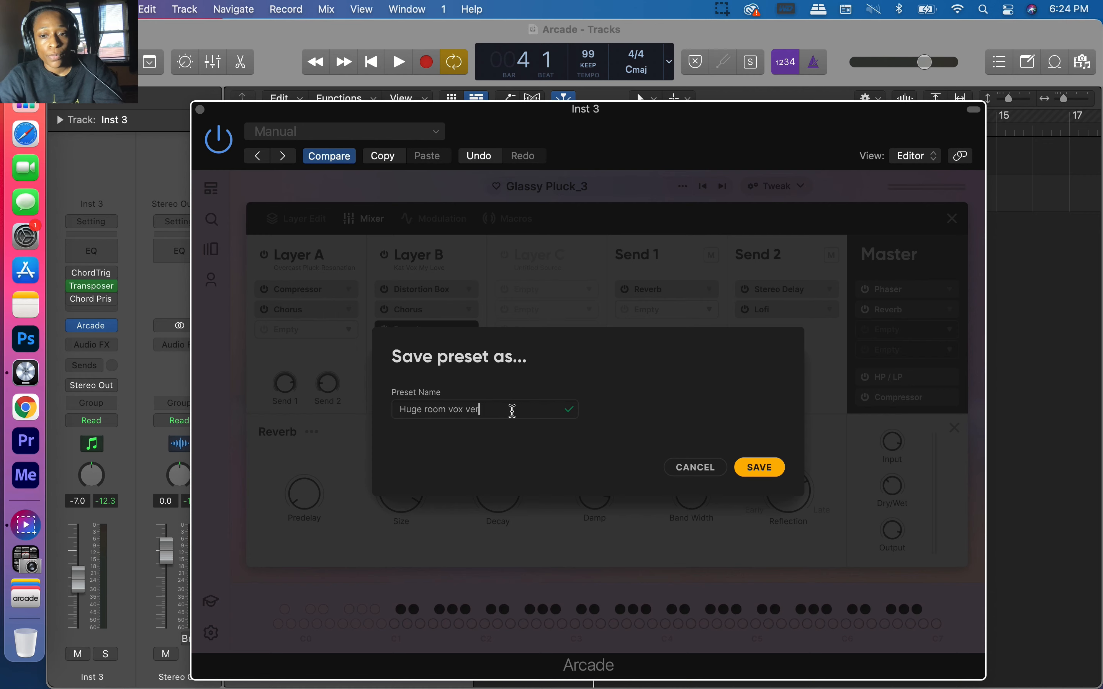
pyautogui.click(775, 476)
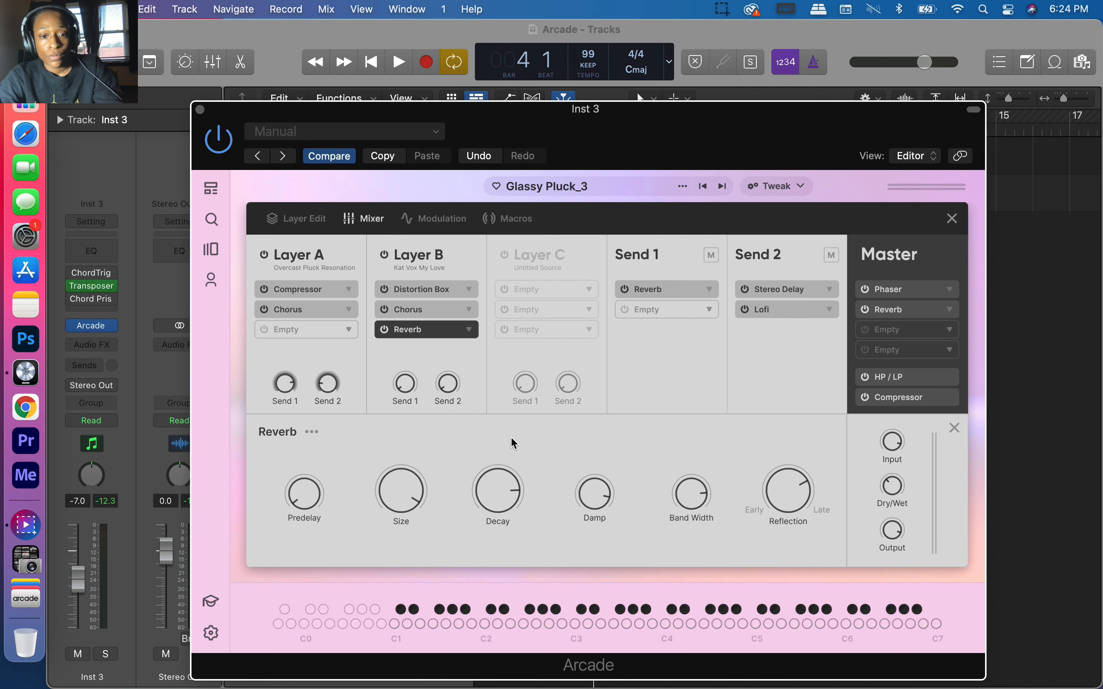
# Look through the Reverb preset list for the saved vox preset and the other available presets.
pyautogui.click(315, 434)
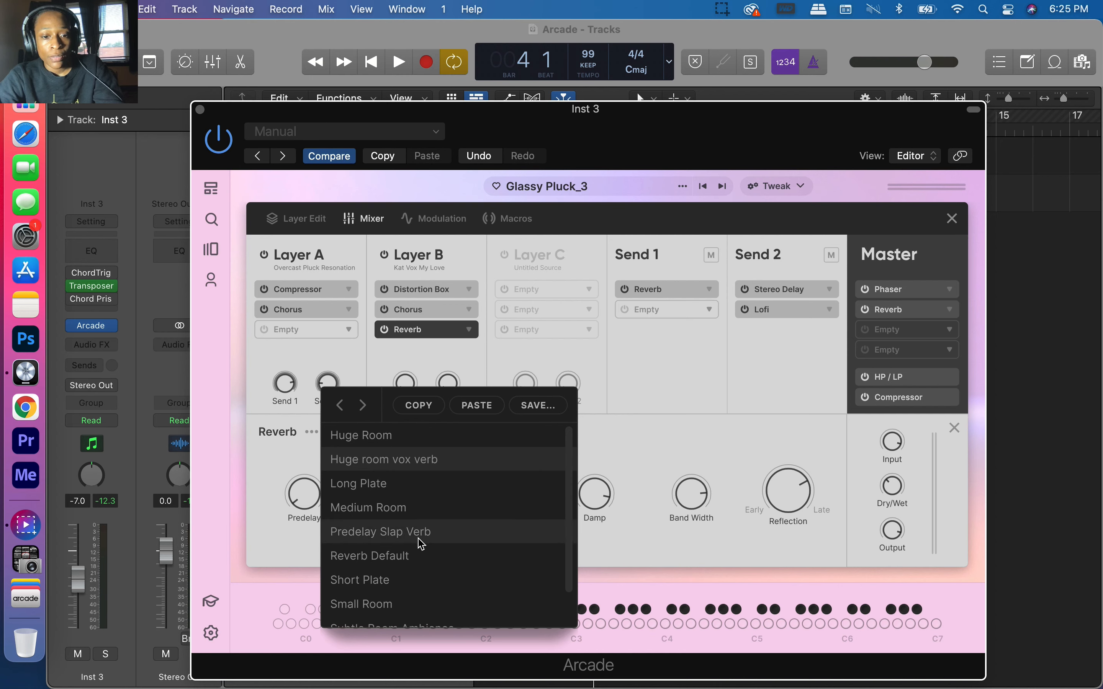
pyautogui.scroll(-2, 420, 543)
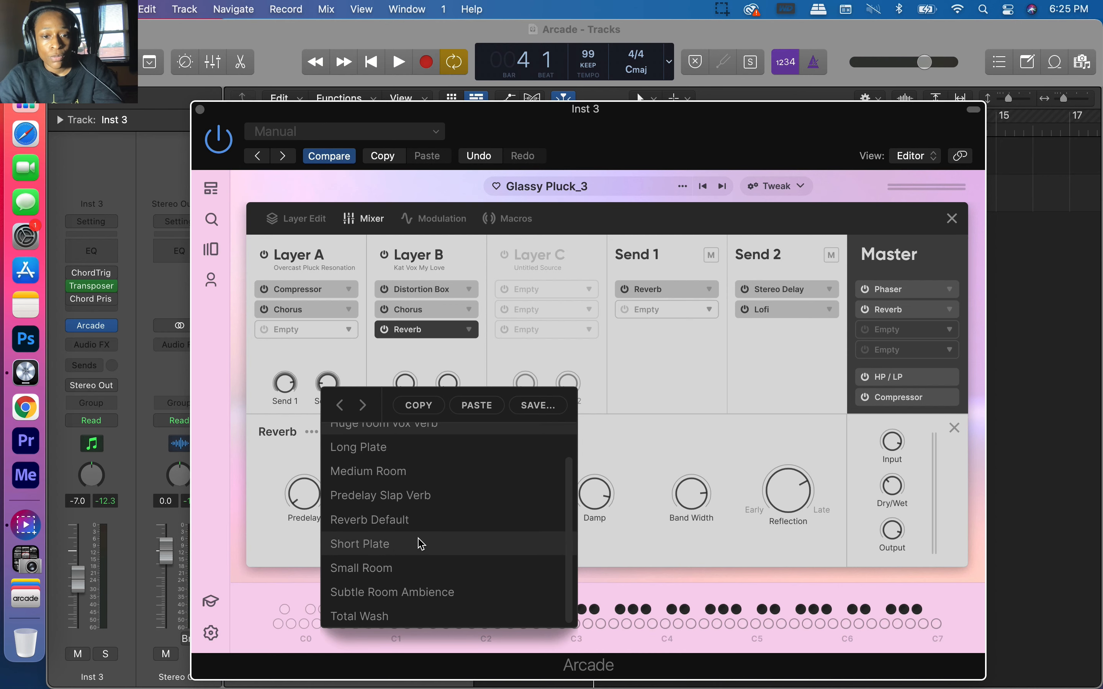
pyautogui.scroll(2, 419, 540)
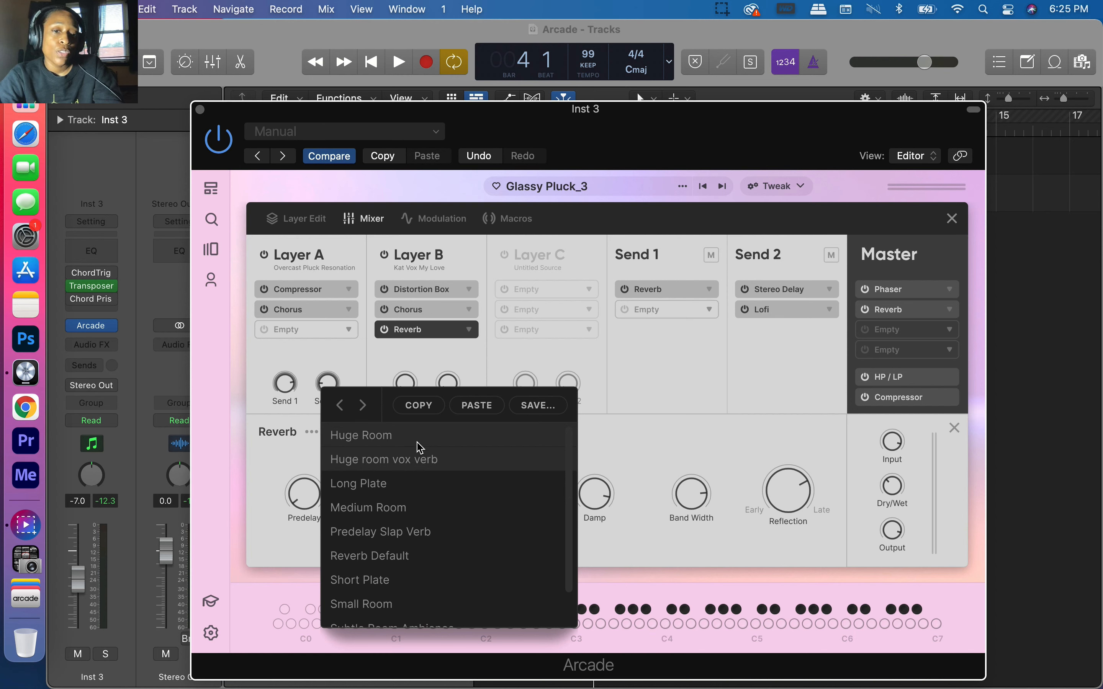
pyautogui.scroll(-2, 469, 564)
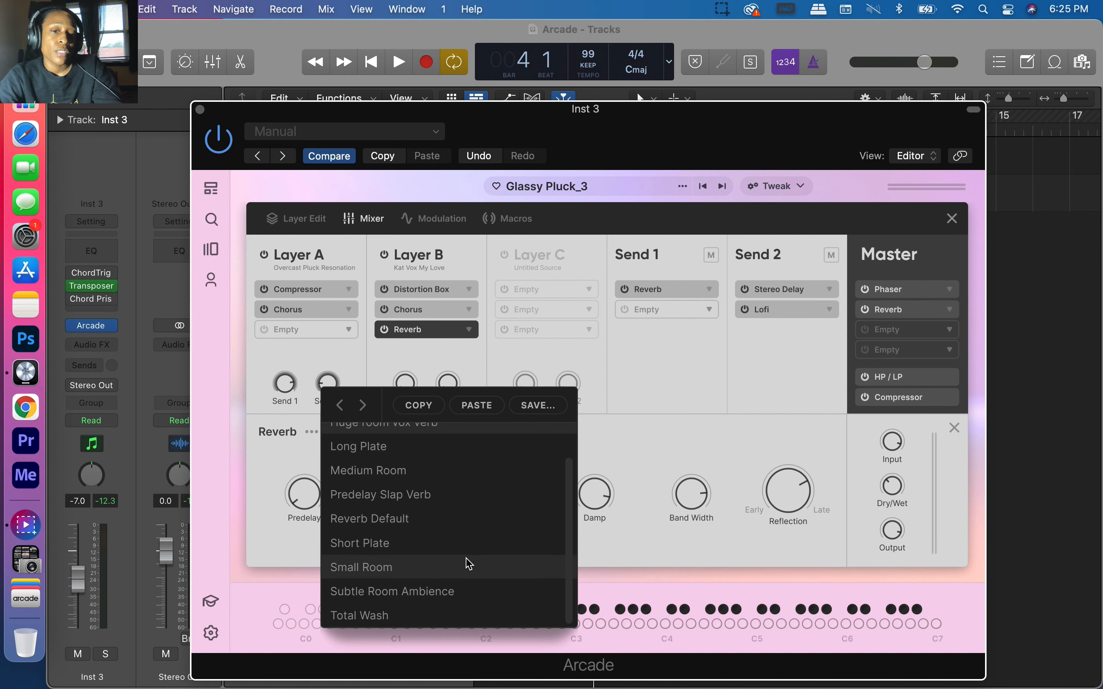
pyautogui.scroll(2, 487, 502)
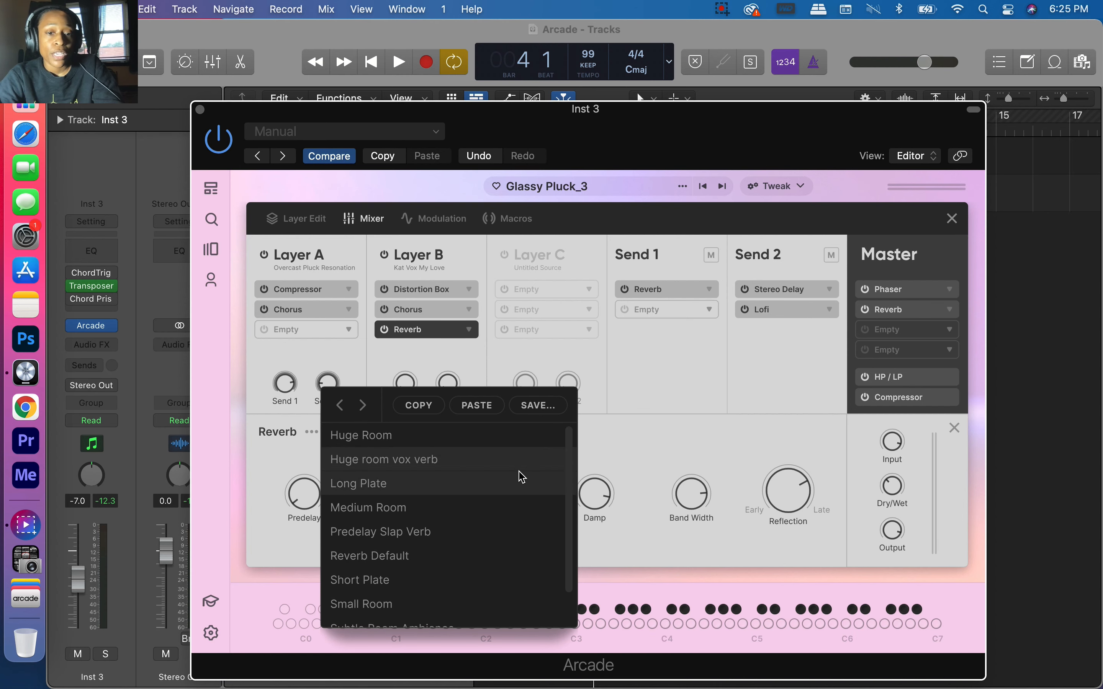
pyautogui.click(652, 441)
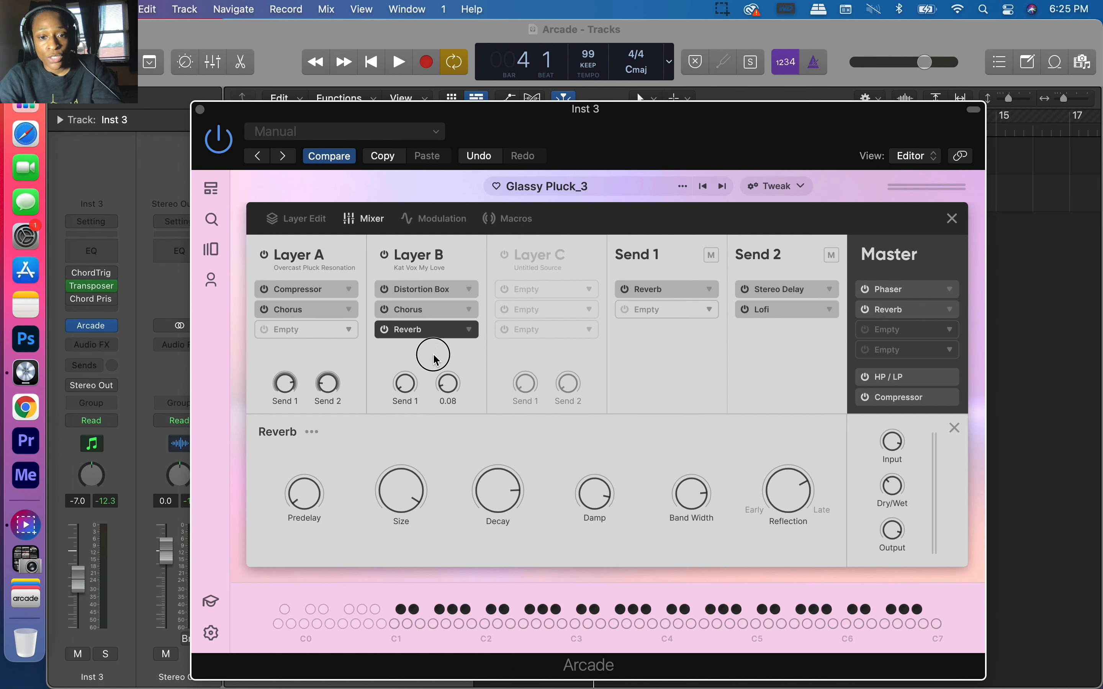
# Raise Layer B's Send 2 amount to 0.84 and audition it with the loop.
pyautogui.moveTo(447, 382); pyautogui.dragTo(412, 297)
pyautogui.press('space')
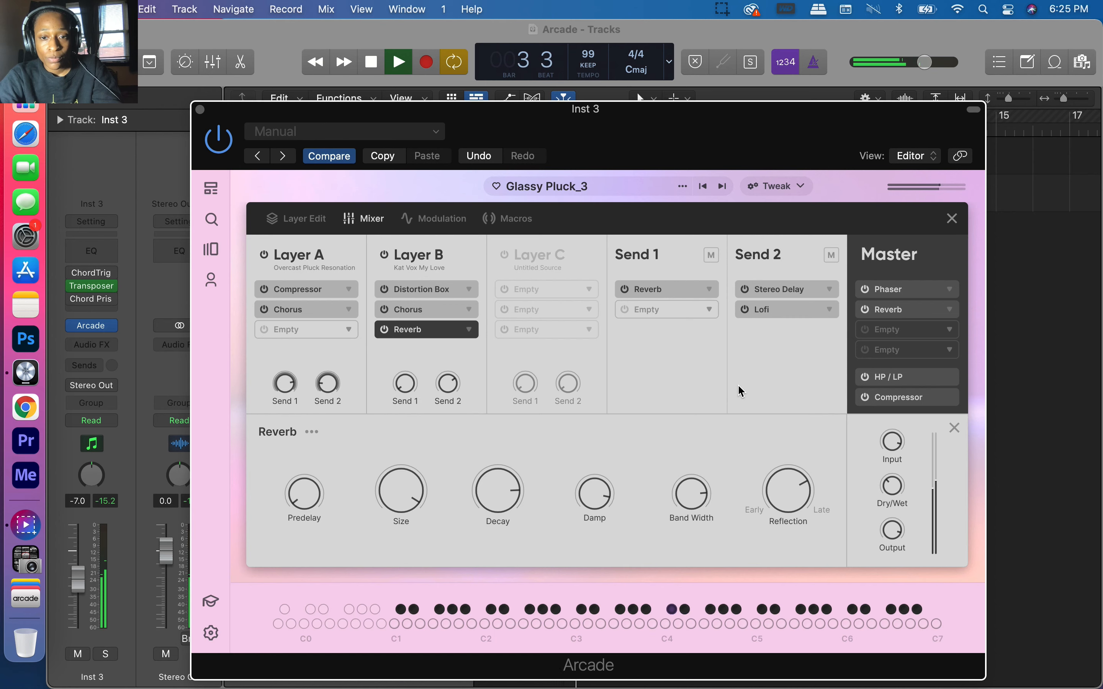
pyautogui.moveTo(448, 385)
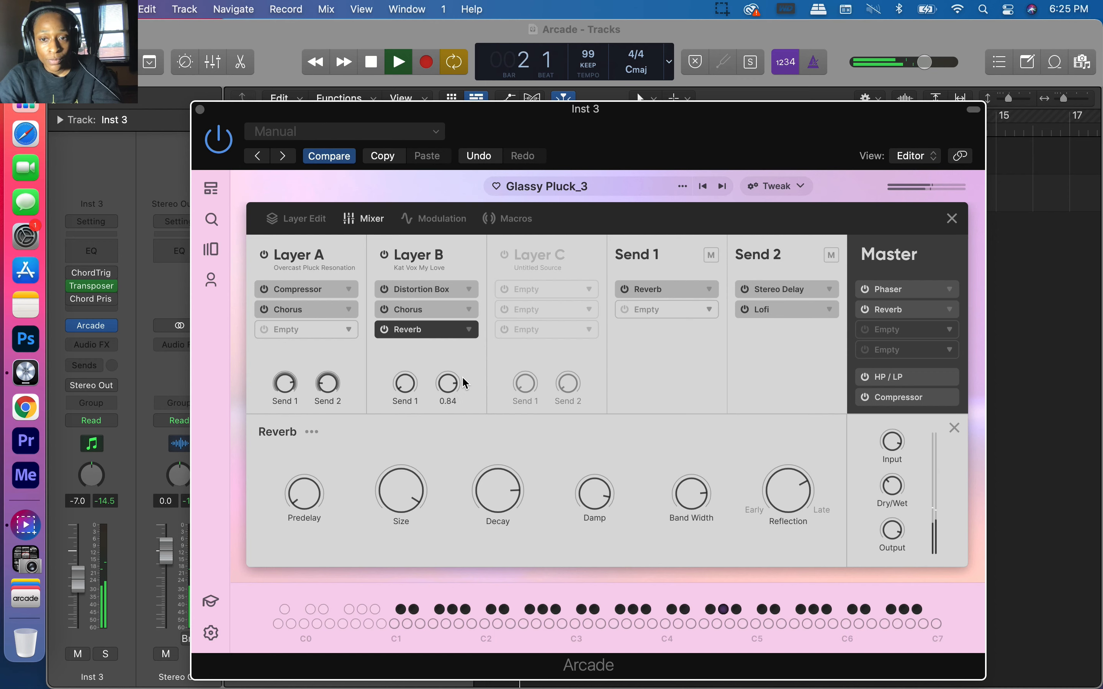
pyautogui.press('space')
pyautogui.click(447, 381)
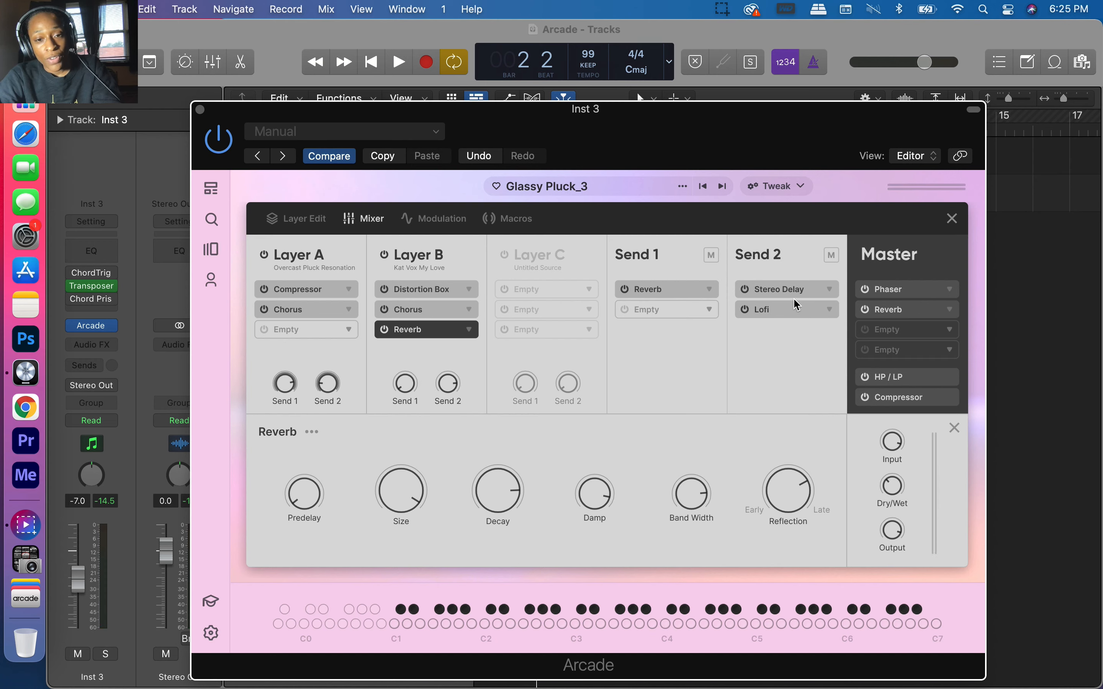
pyautogui.press('space')
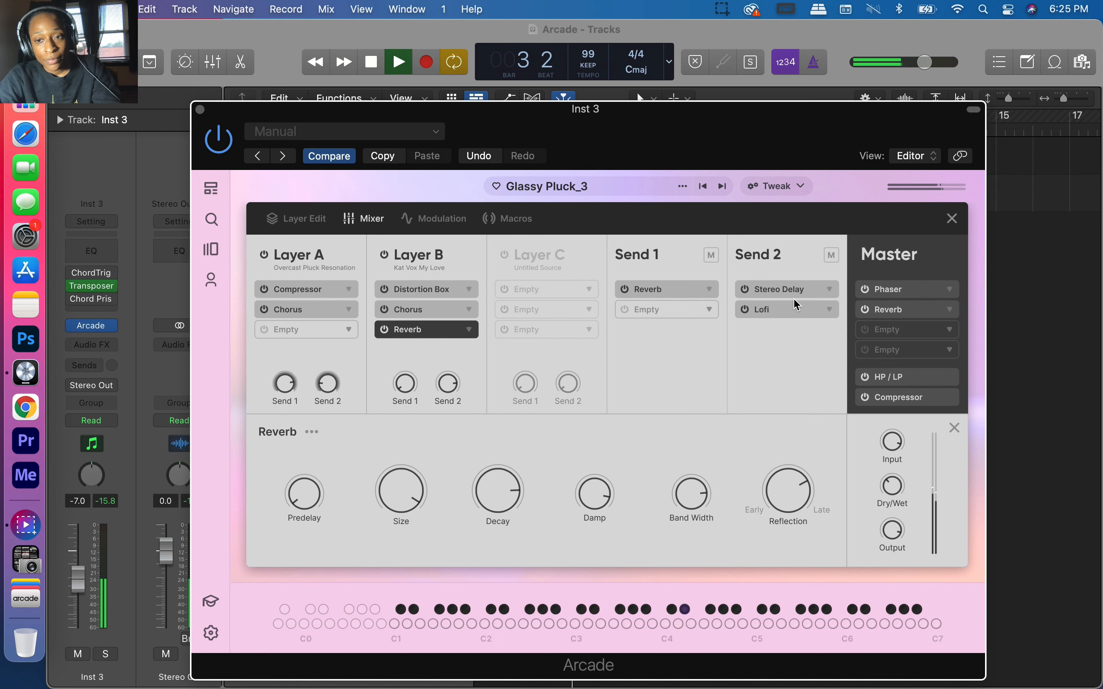
pyautogui.press('space')
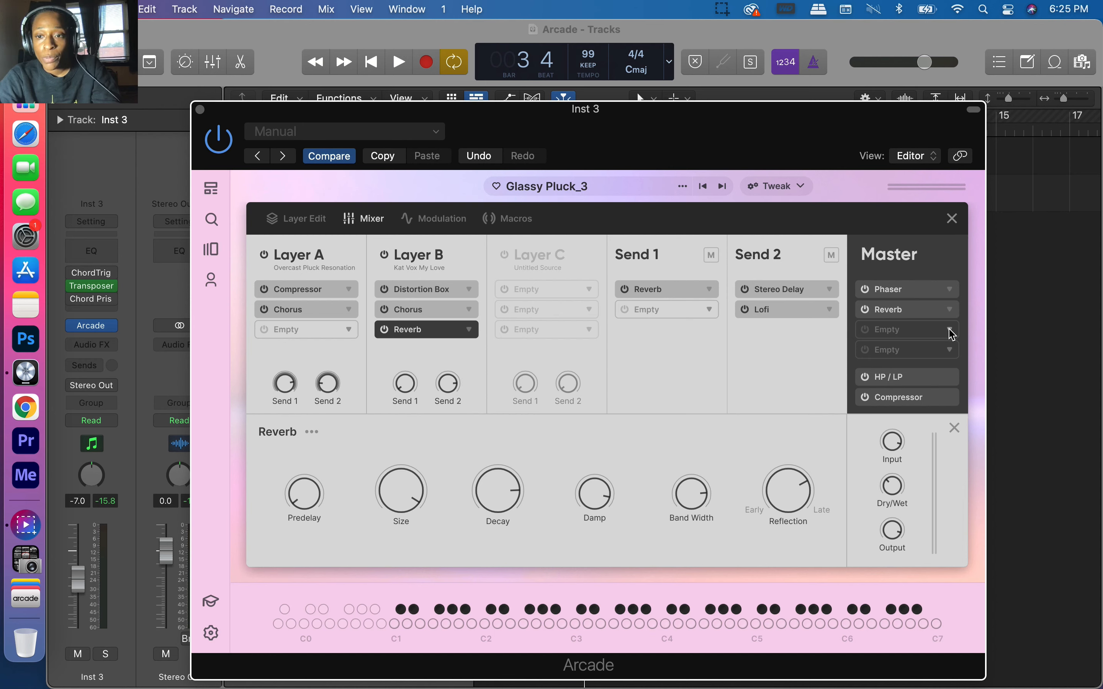
# Add a Limiter to the Master channel's third effect slot.
pyautogui.click(950, 330)
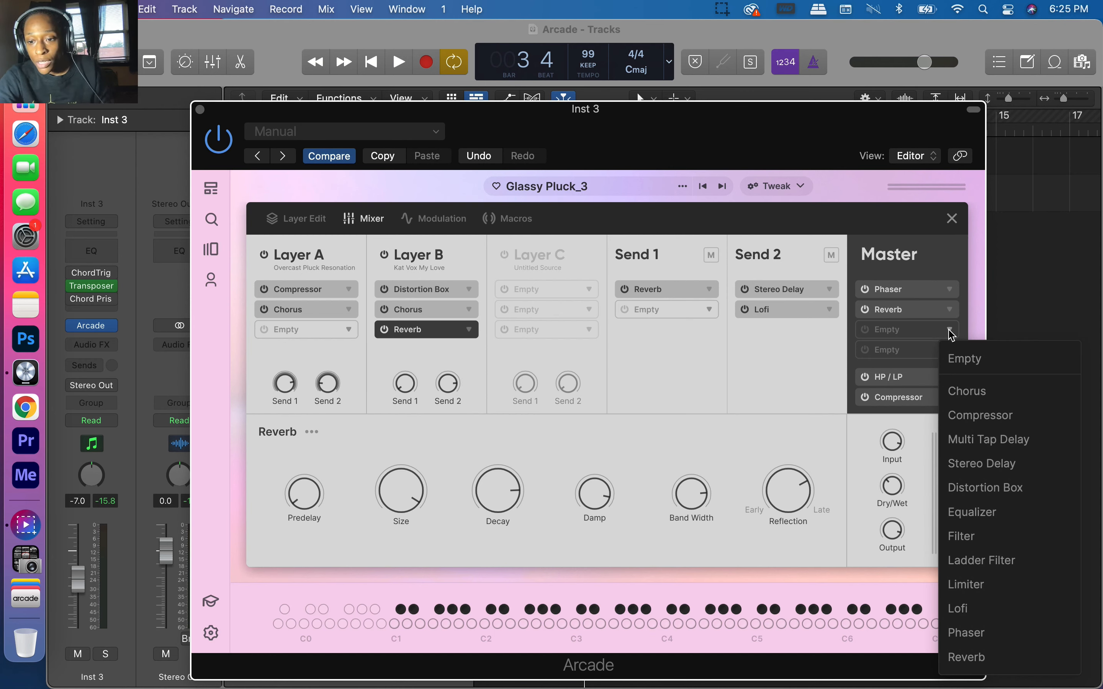
pyautogui.click(967, 585)
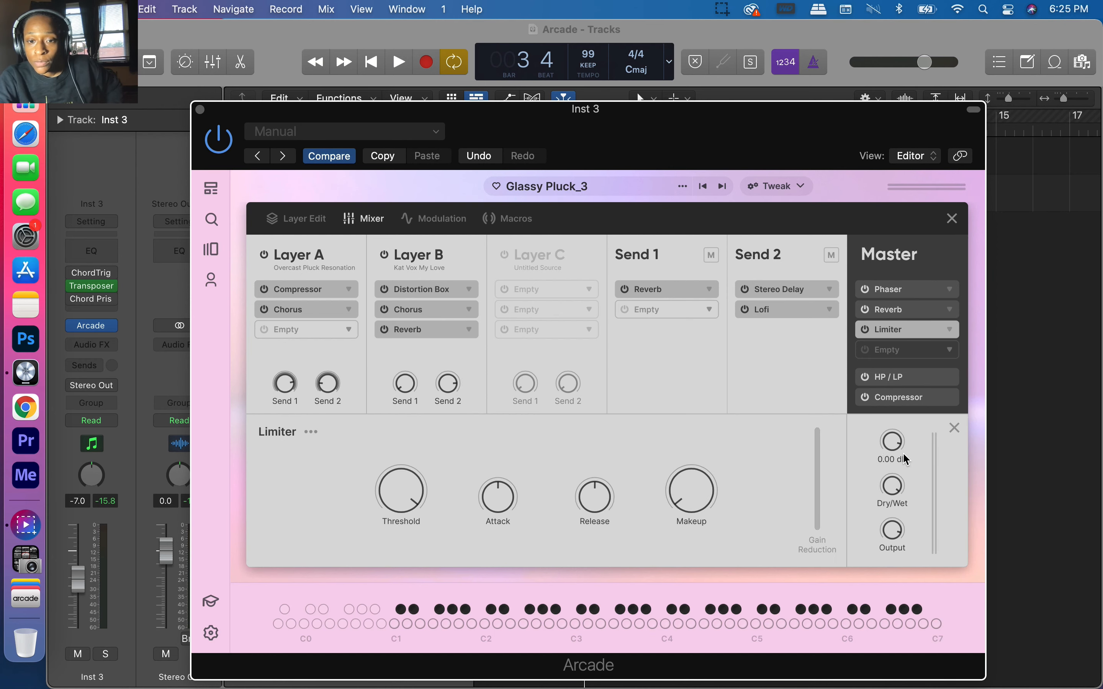
pyautogui.press('space')
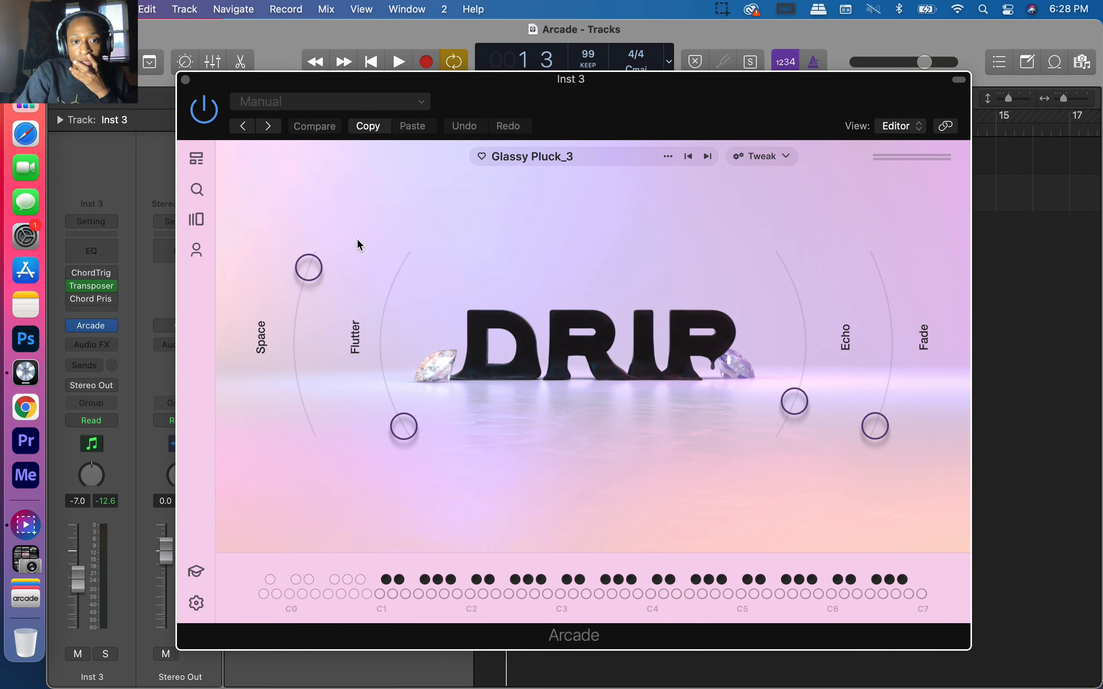
# Lower the Space macro fully, reduce Echo slightly and raise Fade to just below its midpoint, and close the instrument window.
pyautogui.moveTo(319, 267); pyautogui.dragTo(335, 433)
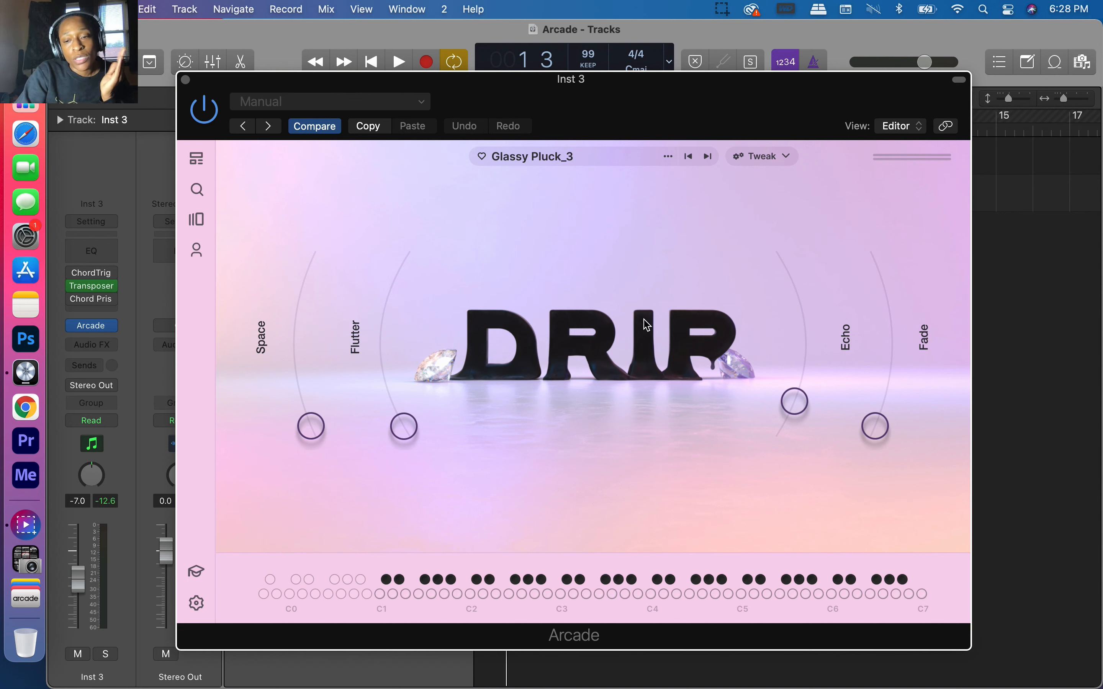
pyautogui.press('space')
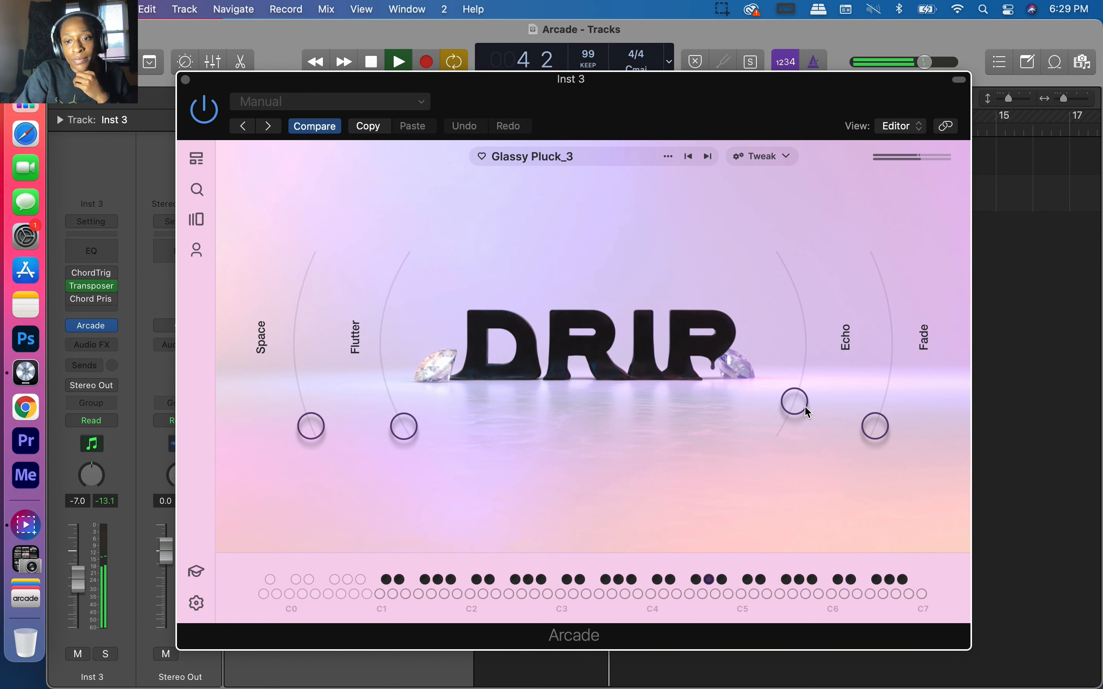
pyautogui.moveTo(793, 402); pyautogui.dragTo(789, 414)
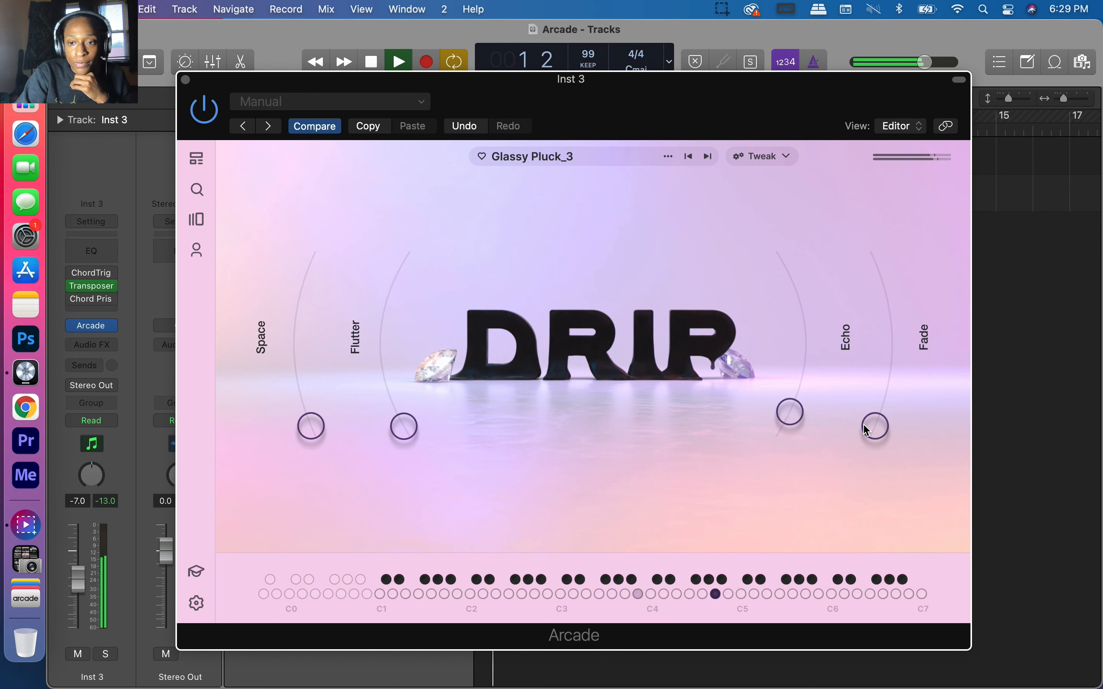
pyautogui.moveTo(870, 426); pyautogui.dragTo(870, 370)
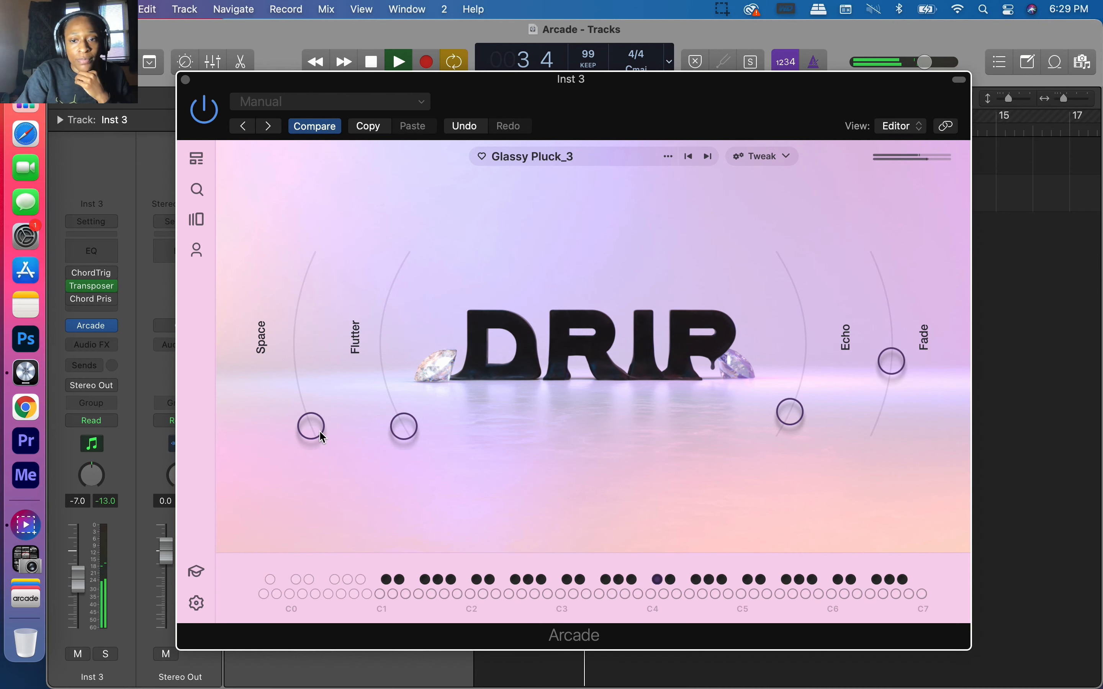
pyautogui.click(185, 79)
pyautogui.press('space')
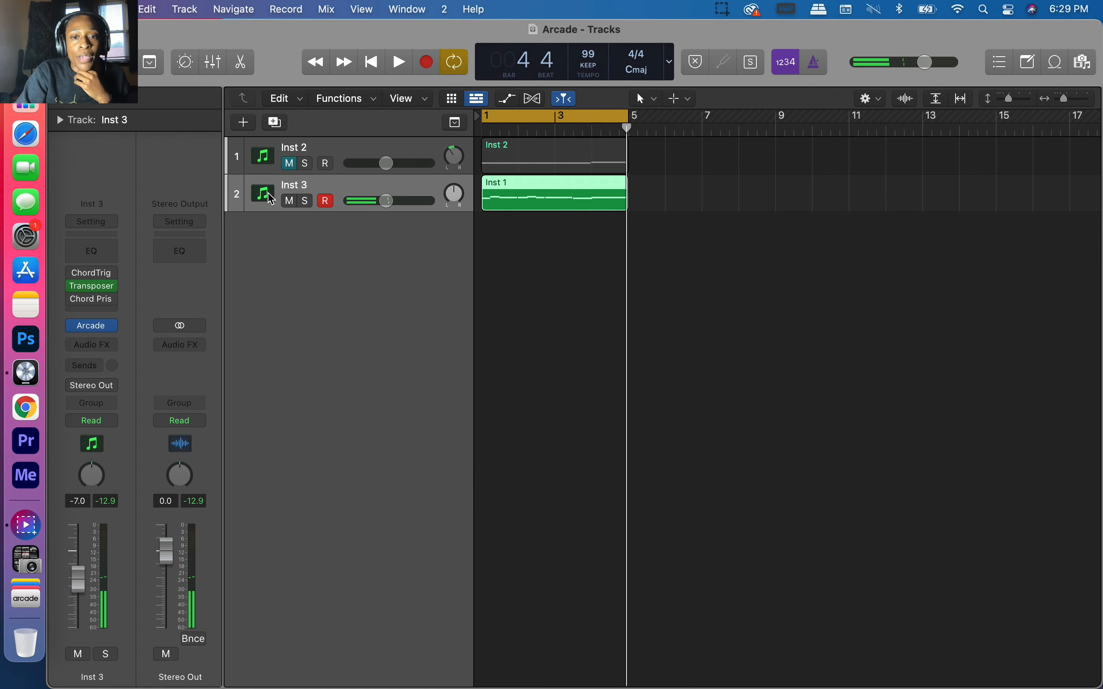
# Unmute the Inst 2 track and enable its Arcade plug-in.
pyautogui.click(275, 162)
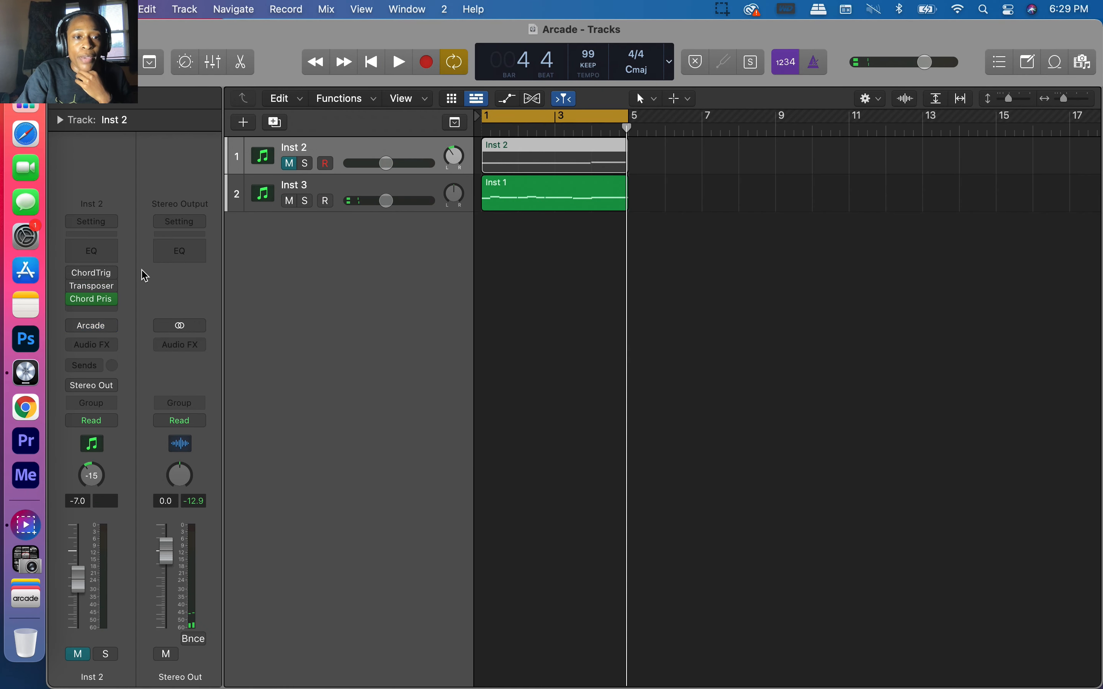
pyautogui.press('m')
pyautogui.click(73, 327)
# View the Chord Prism settings on Inst 2 and audition both tracks together.
pyautogui.click(97, 300)
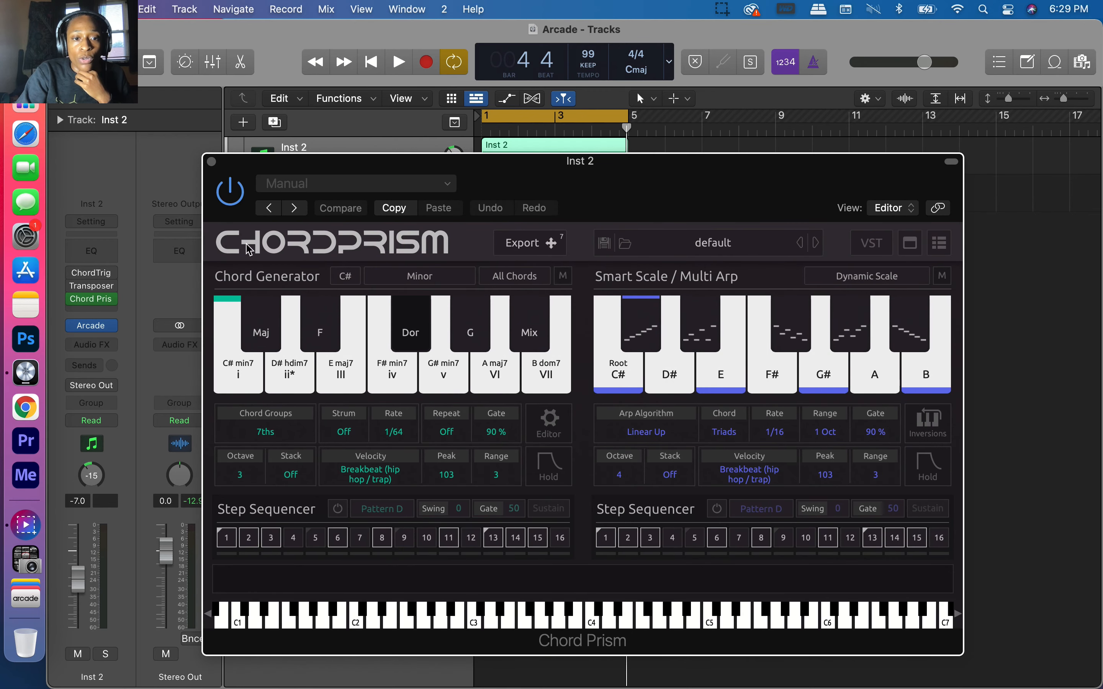
pyautogui.click(211, 161)
pyautogui.press('space')
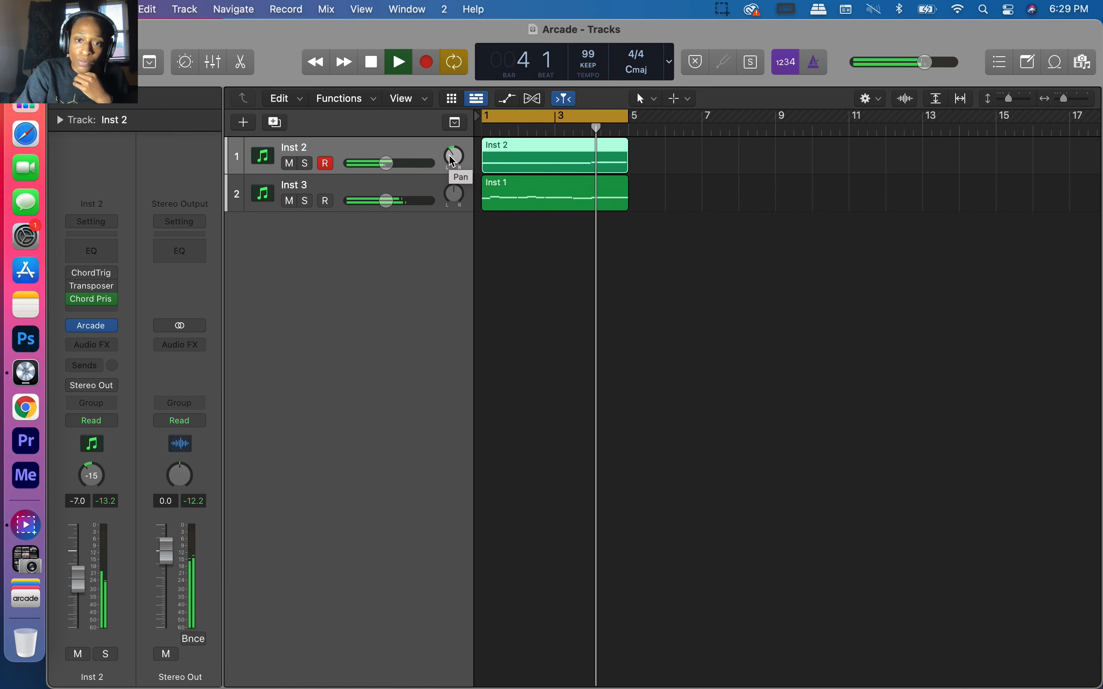
pyautogui.press('space')
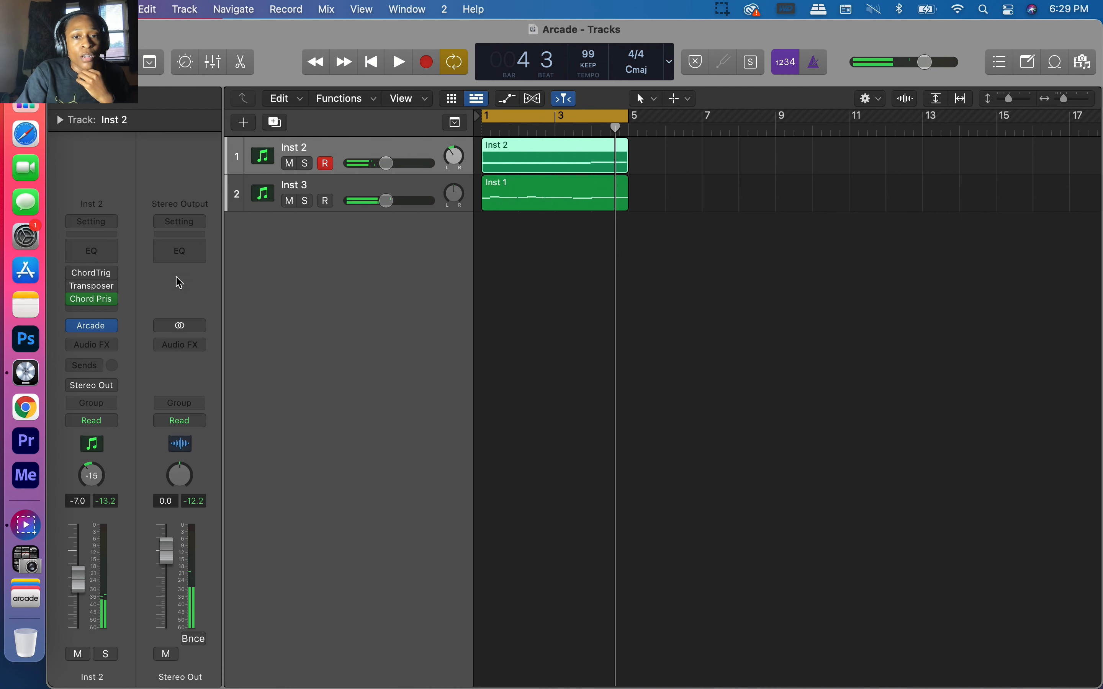
# Open the Arcade instrument on the Inst 3 track and start saving its current note kit as a new kit.
pyautogui.click(264, 197)
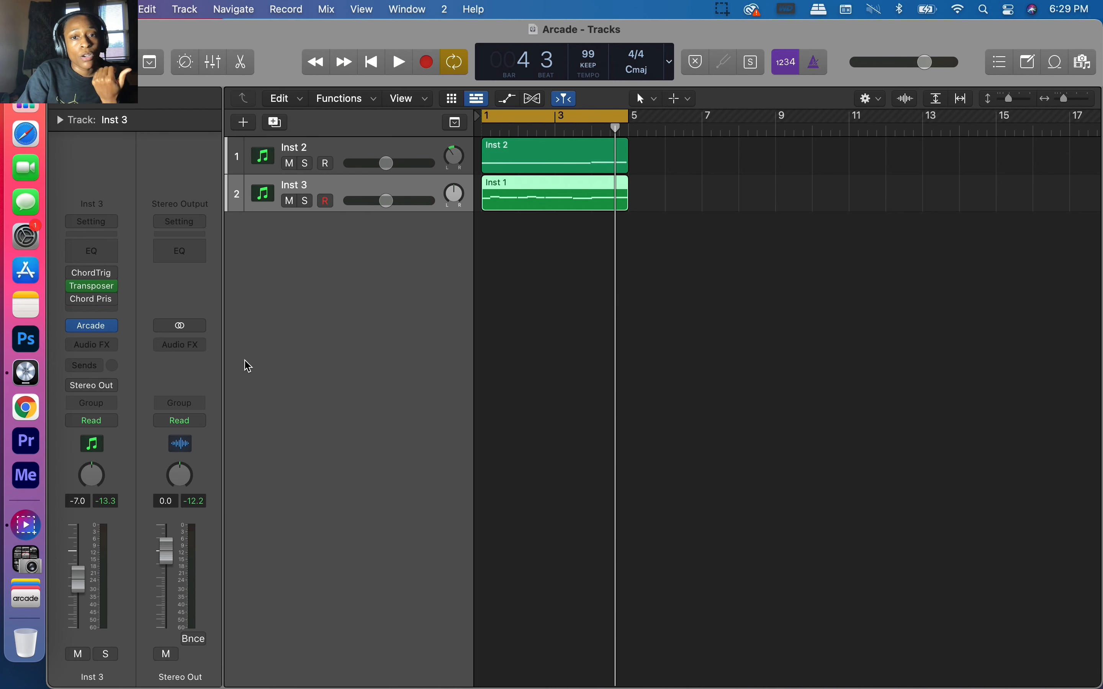
pyautogui.click(94, 325)
pyautogui.click(647, 211)
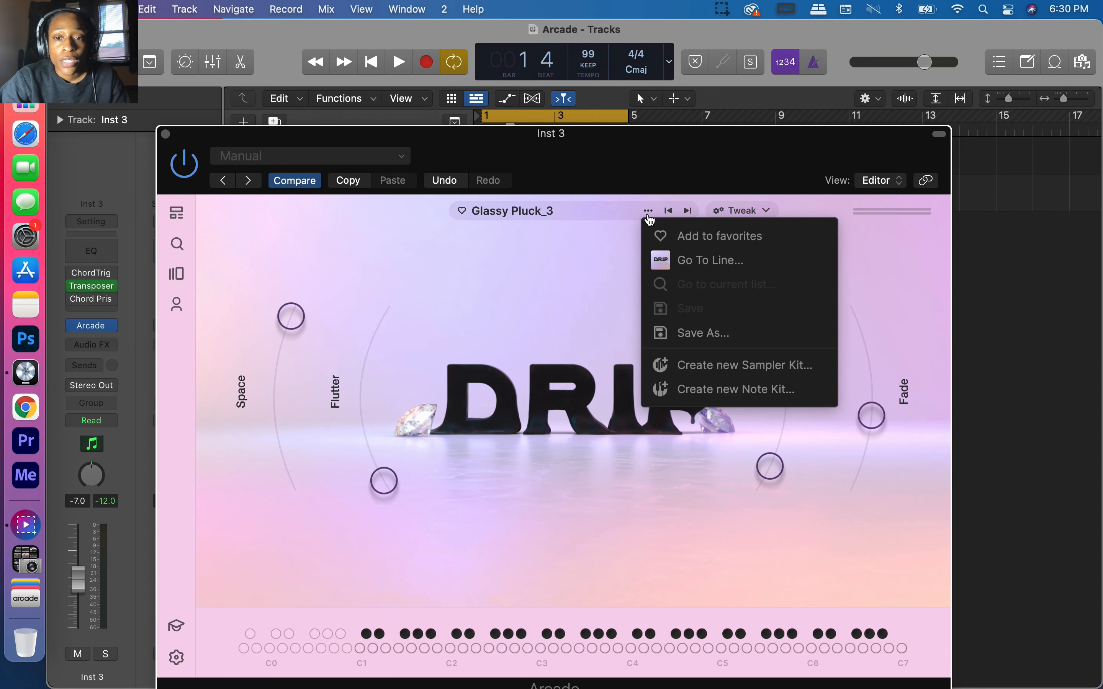
pyautogui.click(693, 334)
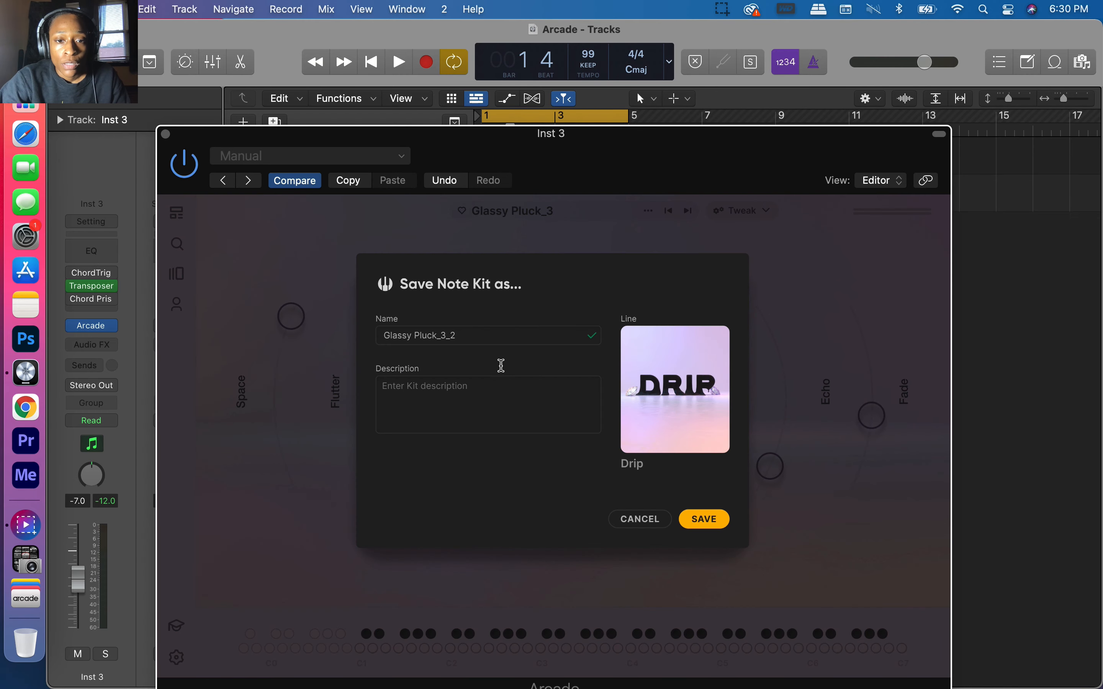
# Enter the description "Final glass pluck", name the note kit Glassy Pluck_3, and save it over the existing user kit.
pyautogui.click(480, 392)
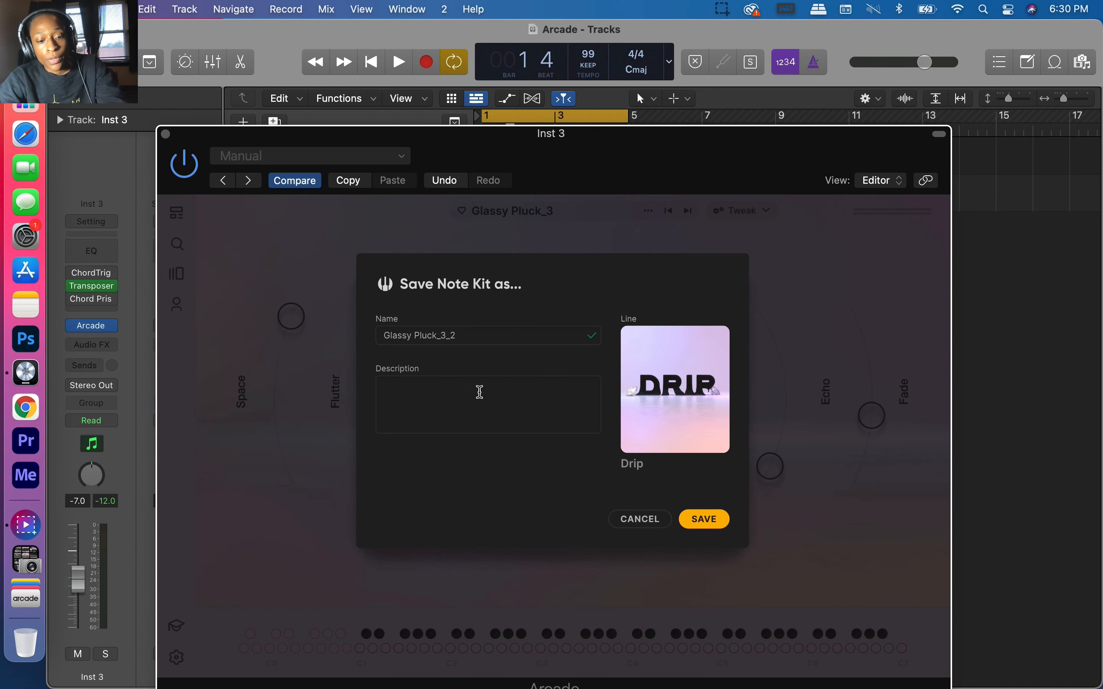
pyautogui.write('Fina')
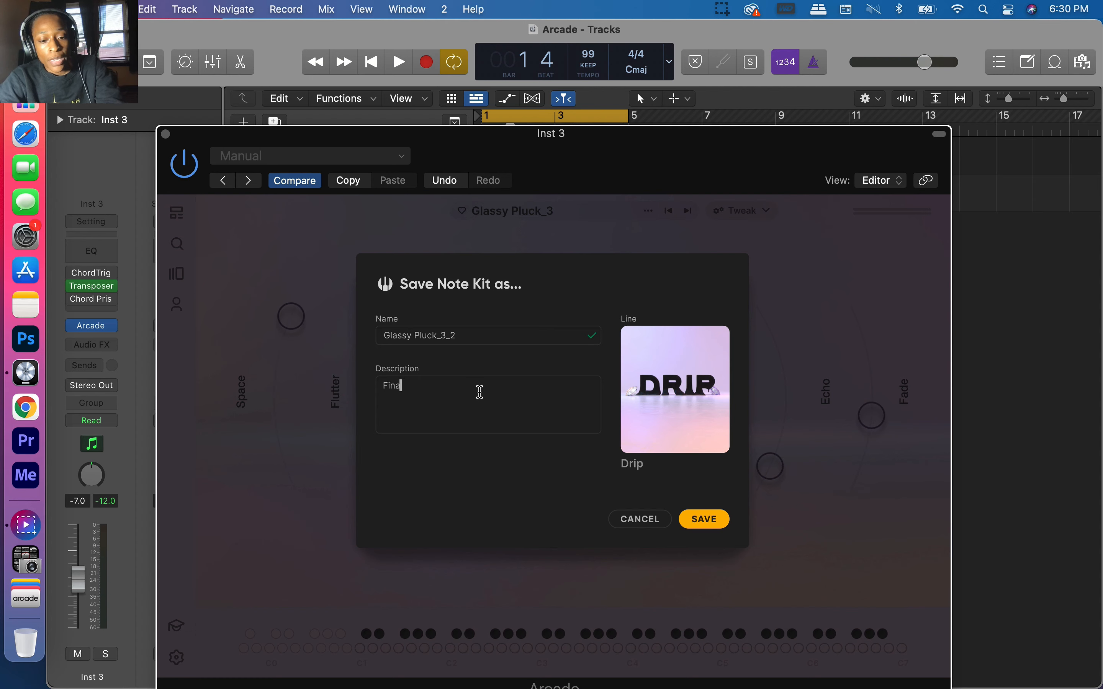
pyautogui.write('l glass ')
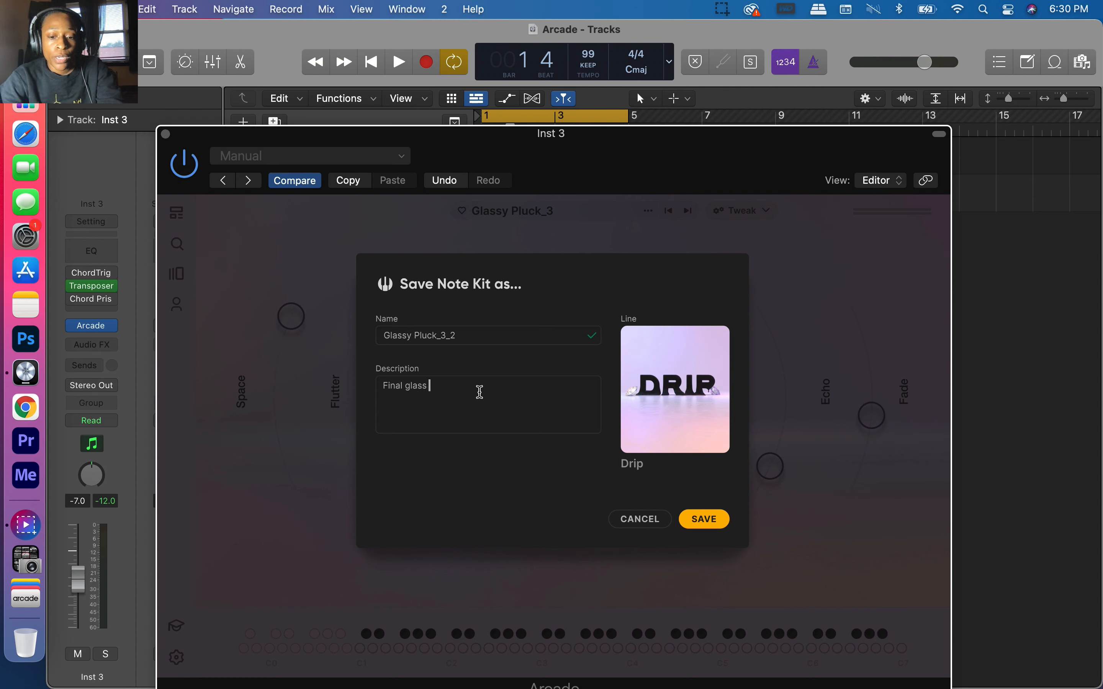
pyautogui.write('plucj')
pyautogui.press('BackSpace')
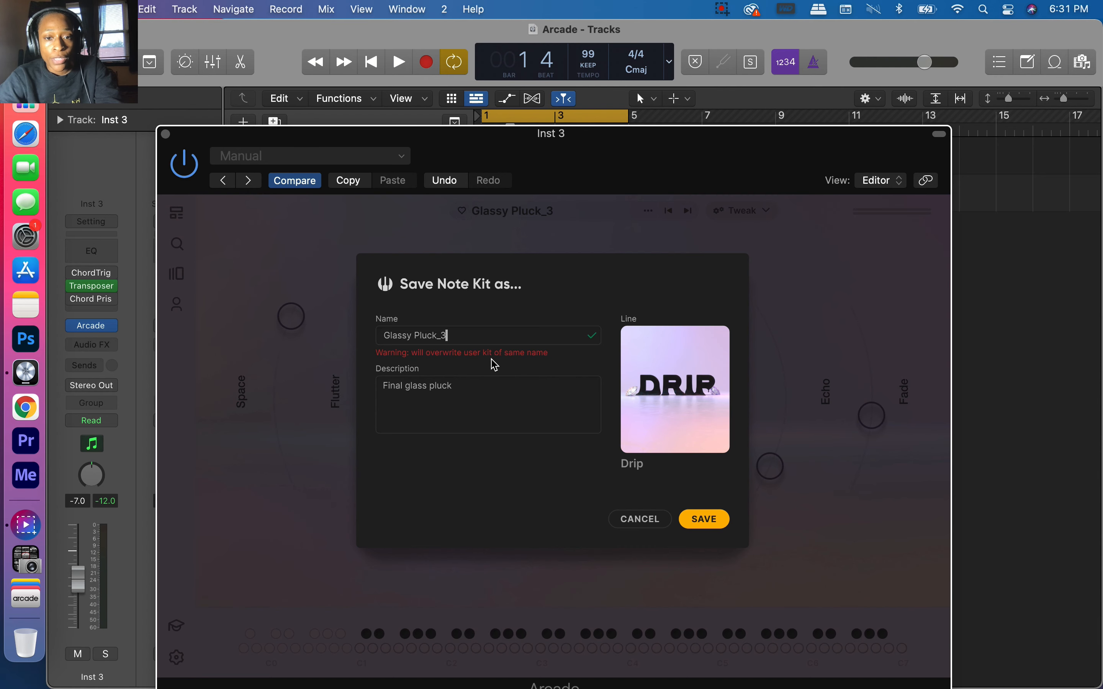
pyautogui.click(710, 520)
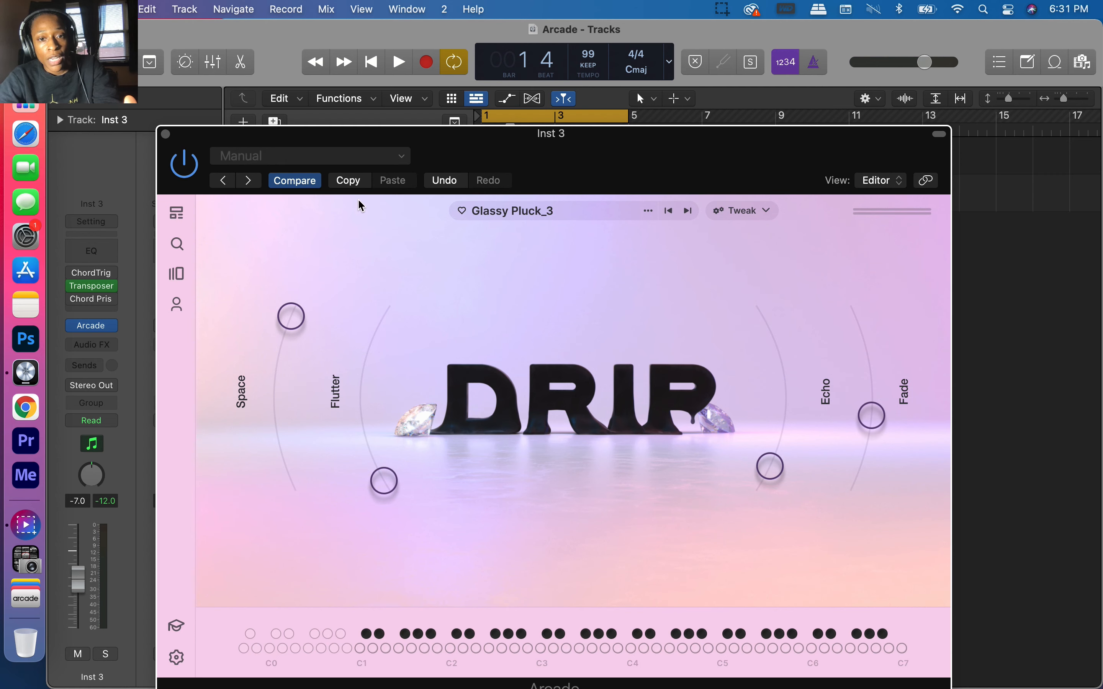